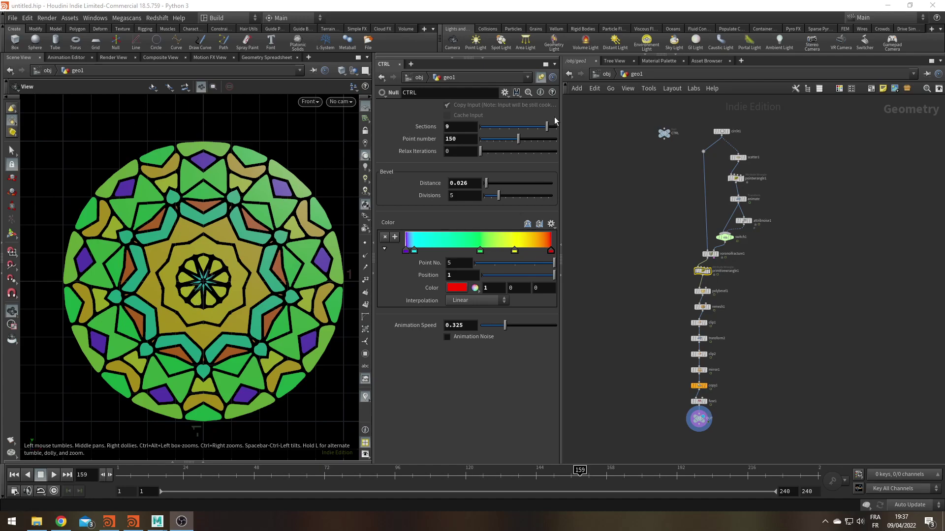
- Try different controls on the finished mandala, ending at 9 sections, 166 points, 17 relax iterations and a 0.036 bevel distance
left_click_drag(546, 127, 457, 126)
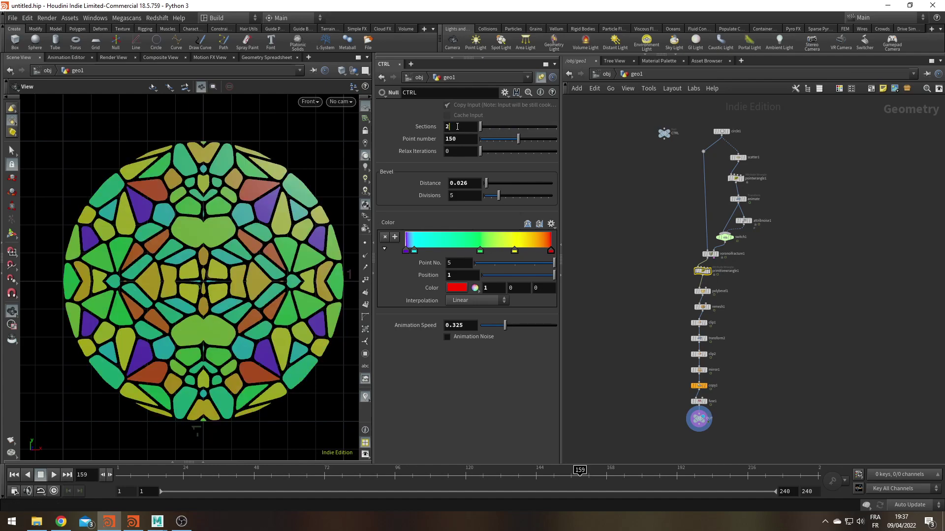
left_click_drag(480, 127, 531, 150)
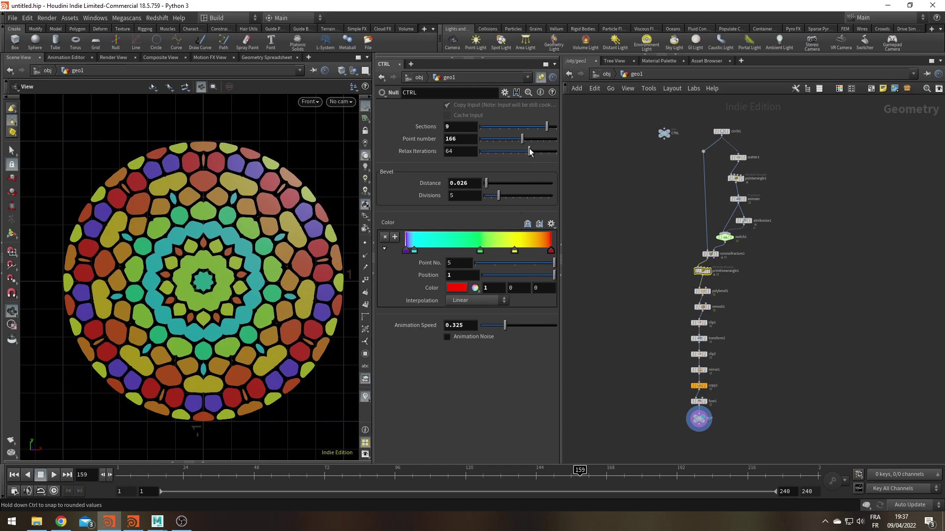
left_click_drag(529, 150, 492, 155)
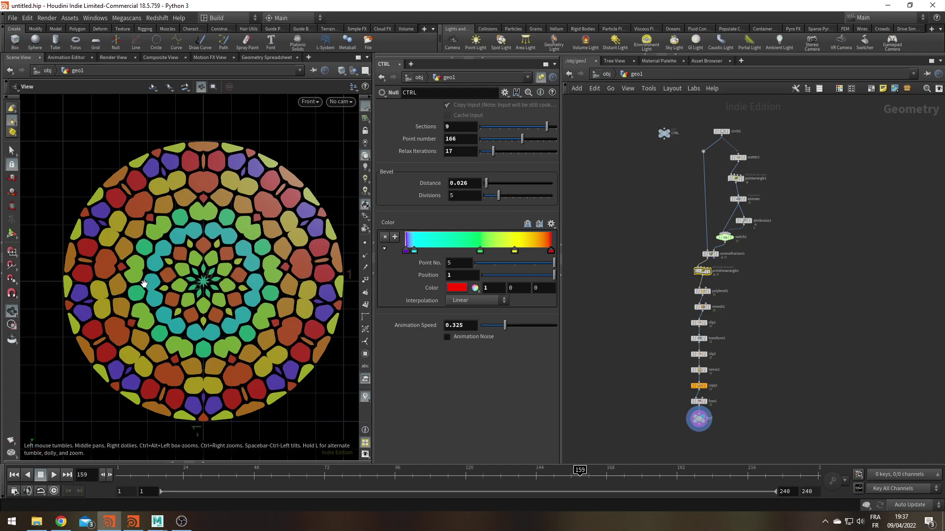
left_click_drag(485, 183, 487, 187)
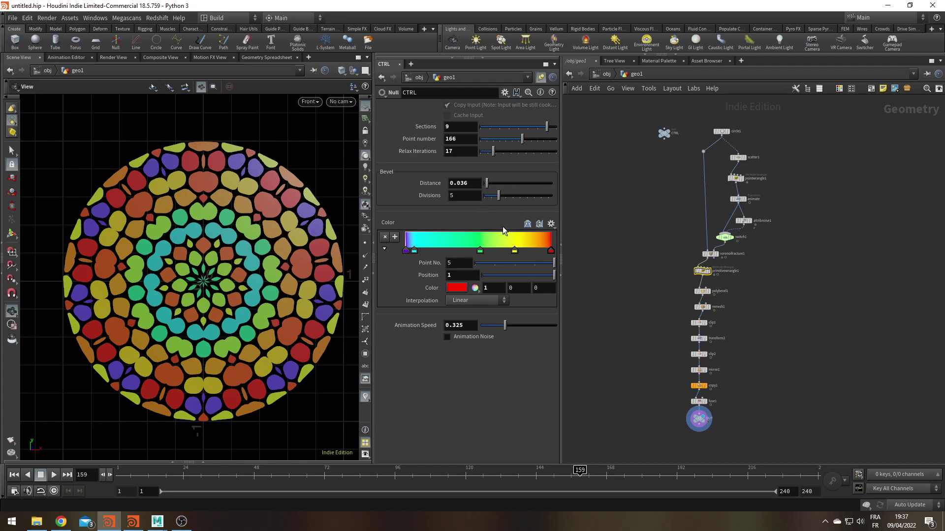
- Shift the cyan ramp point to about 0.19 and, during playback, set the animation speed to 0.558 and relax iterations to 10
left_click_drag(414, 249, 433, 252)
left_click(53, 475)
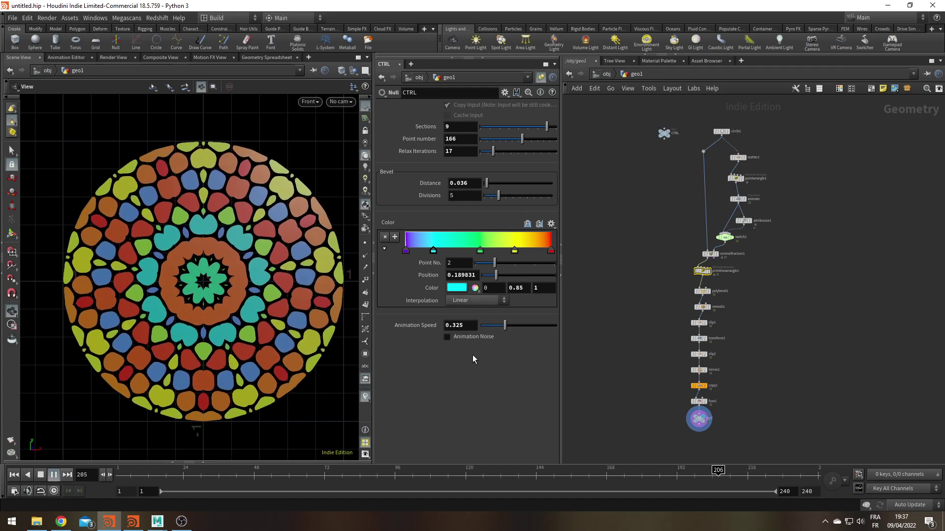
left_click_drag(508, 328, 523, 328)
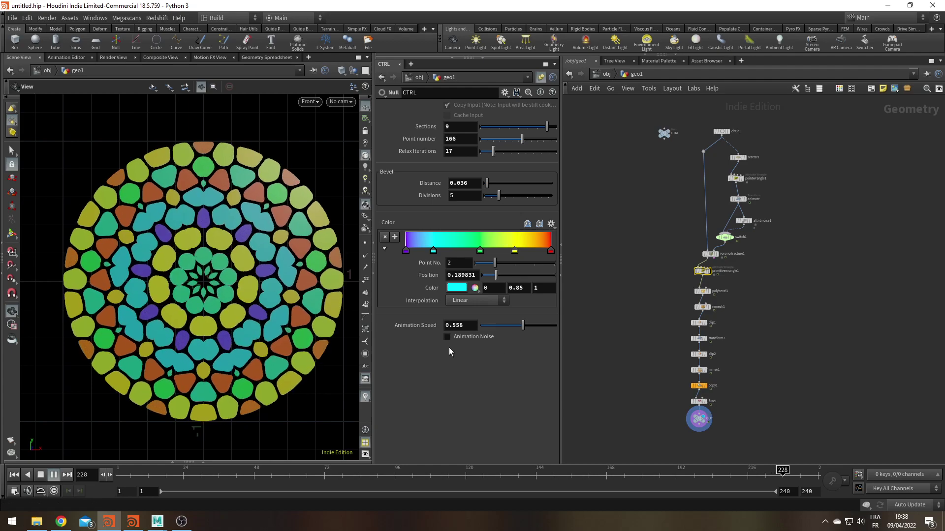
left_click(488, 155)
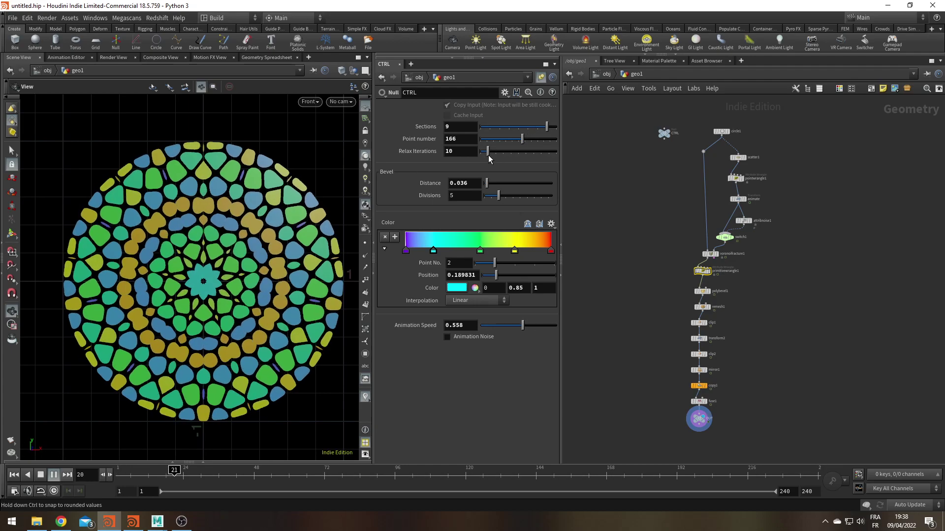
left_click(54, 474)
- Enable Animation Noise on the finished mandala and play it with the animation speed reduced to 0
left_click(461, 325)
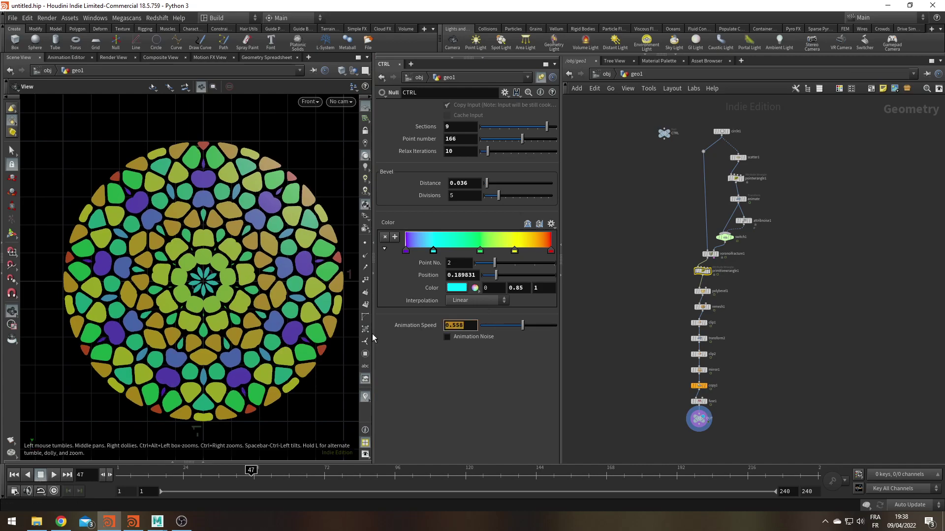
left_click(448, 337)
left_click(54, 475)
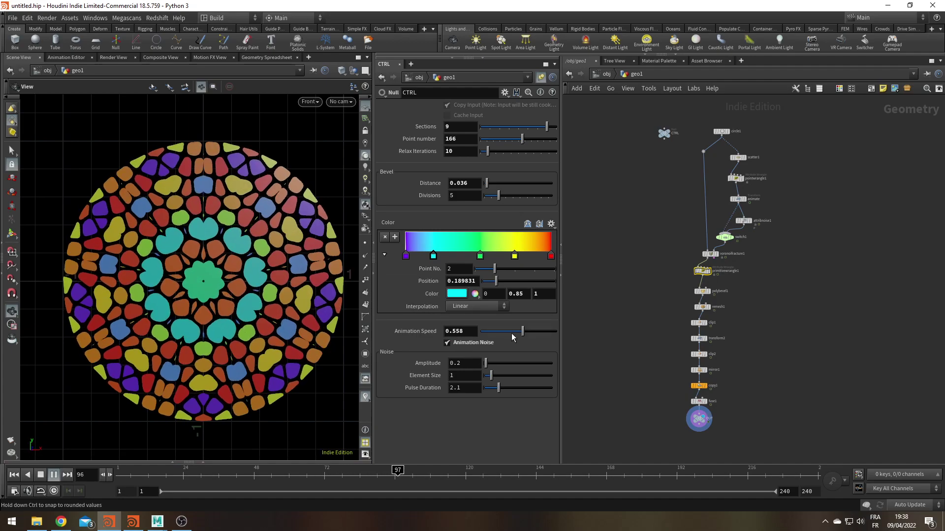
left_click_drag(522, 332, 480, 332)
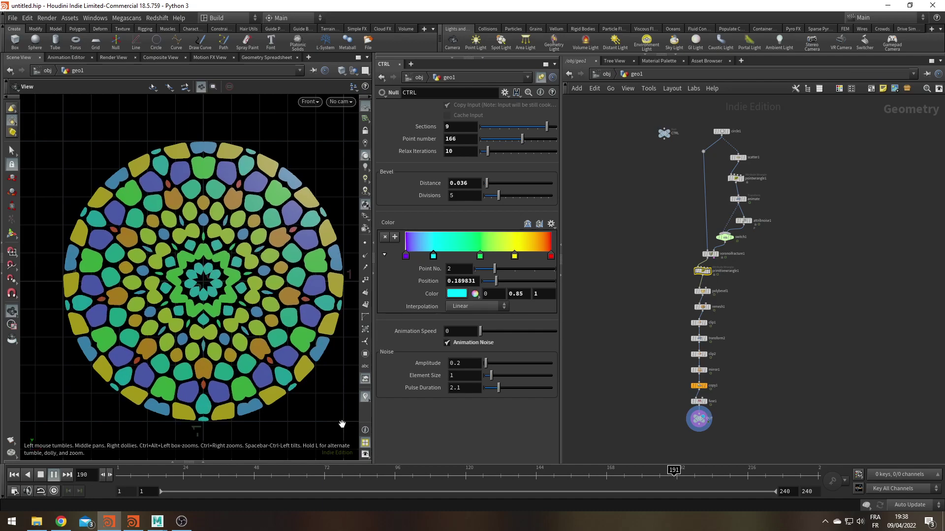
- Switch to the empty Houdini scene, create a Geometry object and go inside its network
left_click_drag(344, 5, 944, 206)
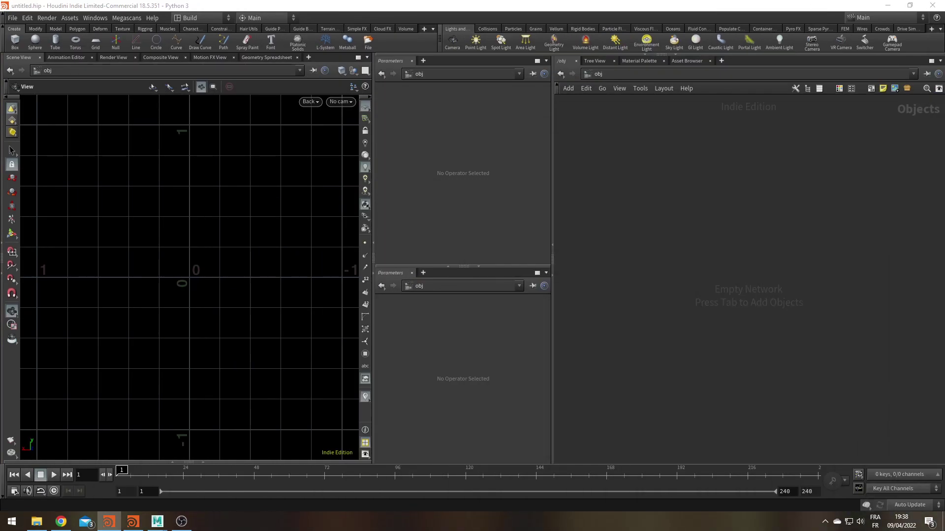
left_click(787, 143)
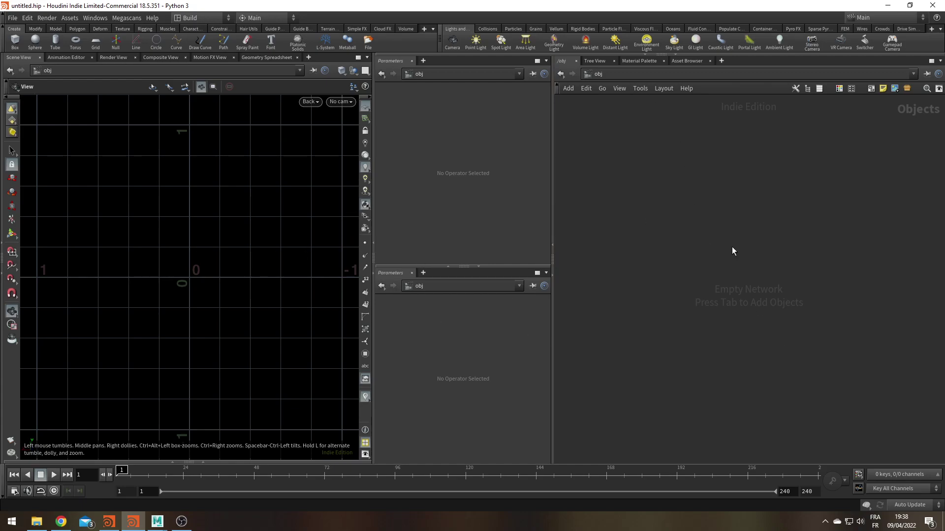
key("Tab")
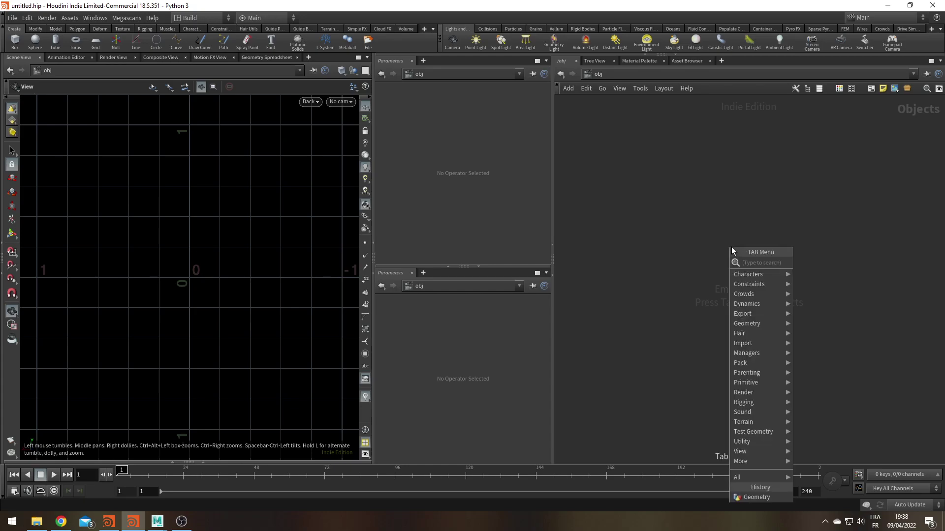
type("geo")
key("Return")
left_click(728, 244)
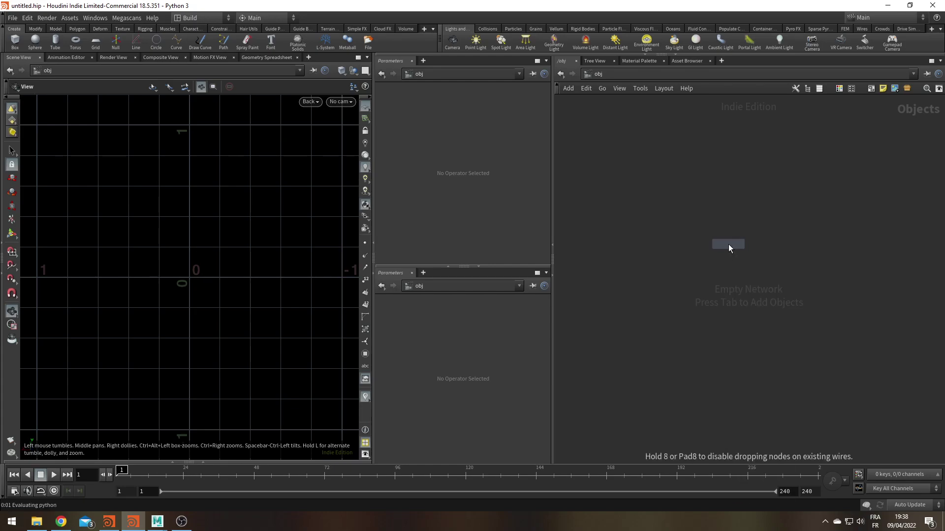
double_click(729, 245)
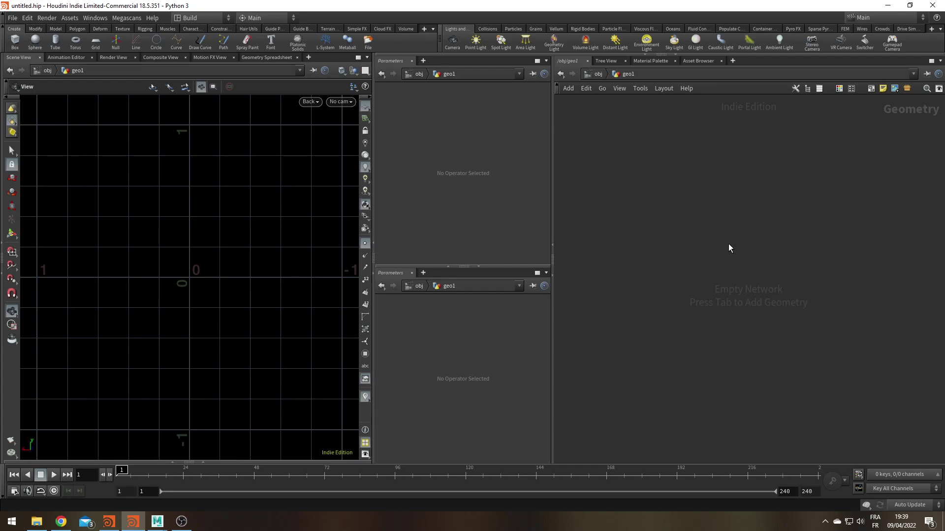
- Add a Null node inside the geometry network and name it CTRL
key("Tab")
type("nu")
key("Return")
double_click(750, 243)
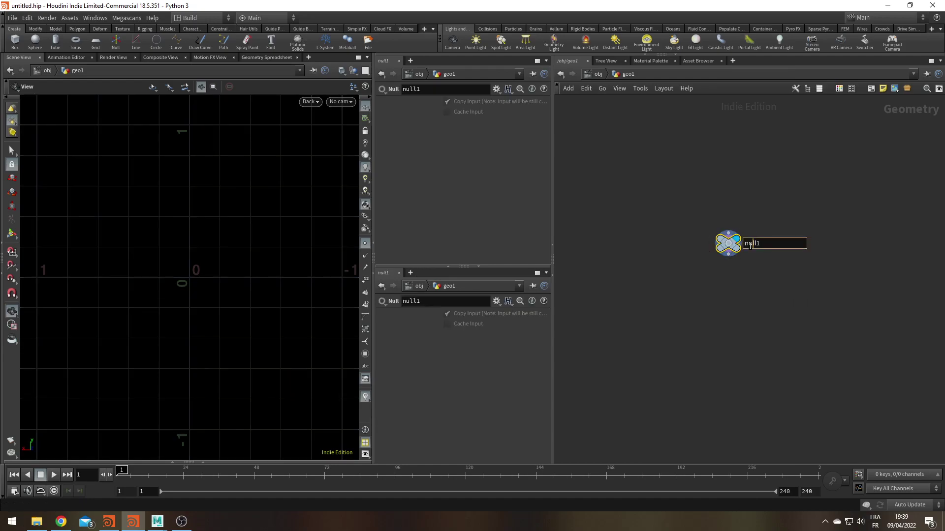
type("CTRL")
key("Return")
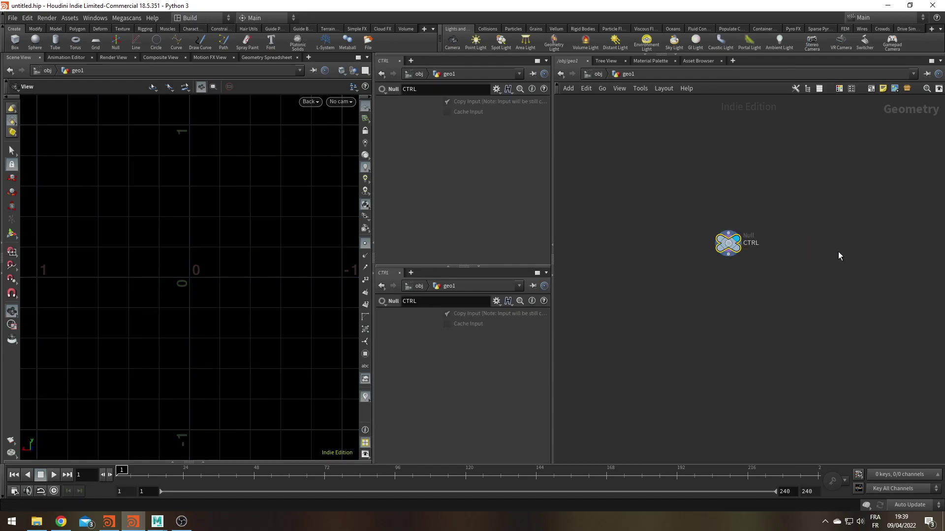
- Color the CTRL node red and move it aside to free space in the network
key("c")
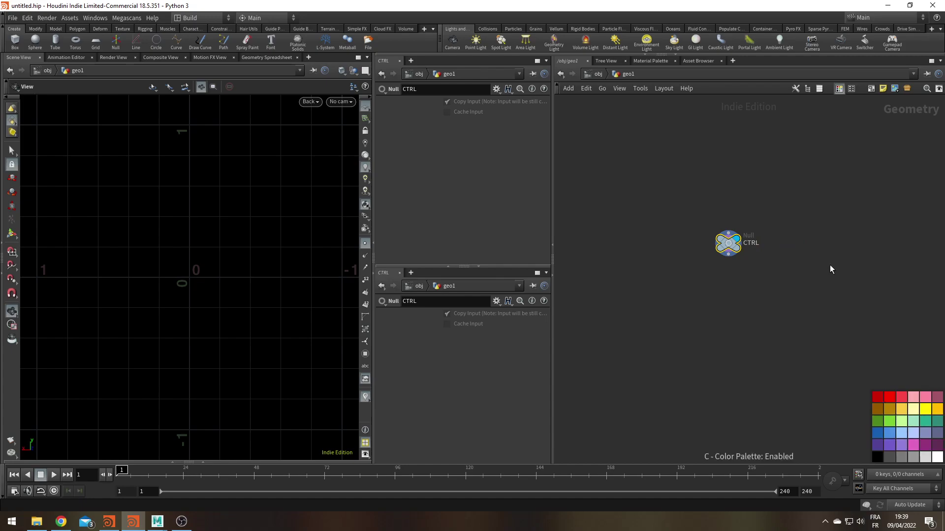
left_click(886, 398)
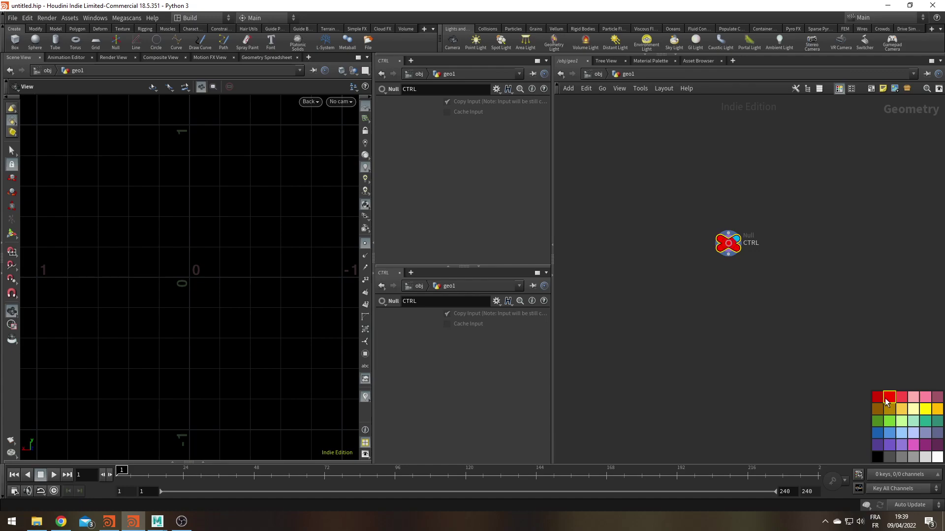
key("c")
left_click_drag(727, 246, 680, 246)
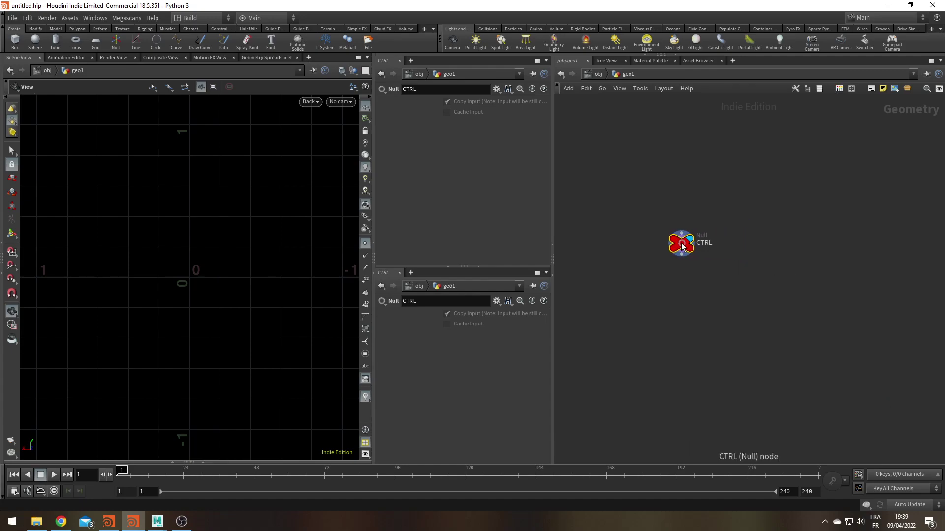
- Open the parameter interface editor for the CTRL node and add an Integer parameter
left_click(496, 301)
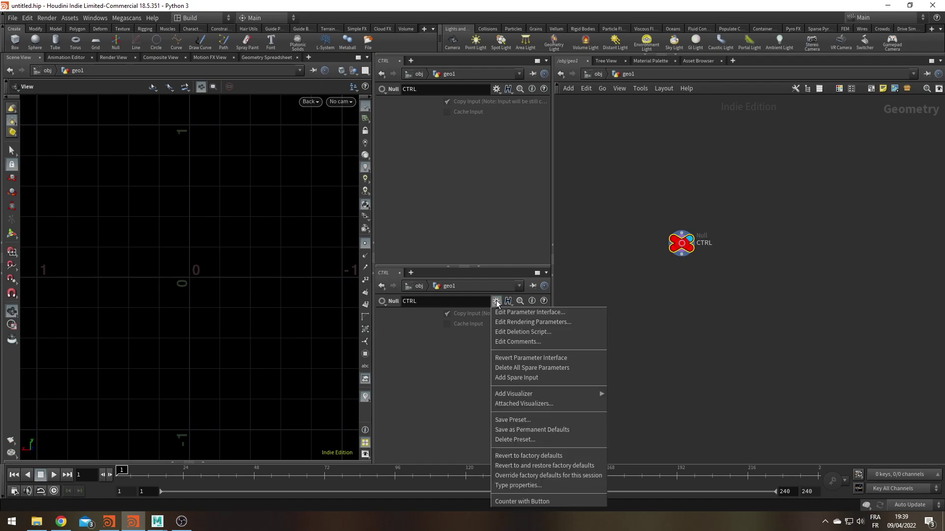
left_click(521, 312)
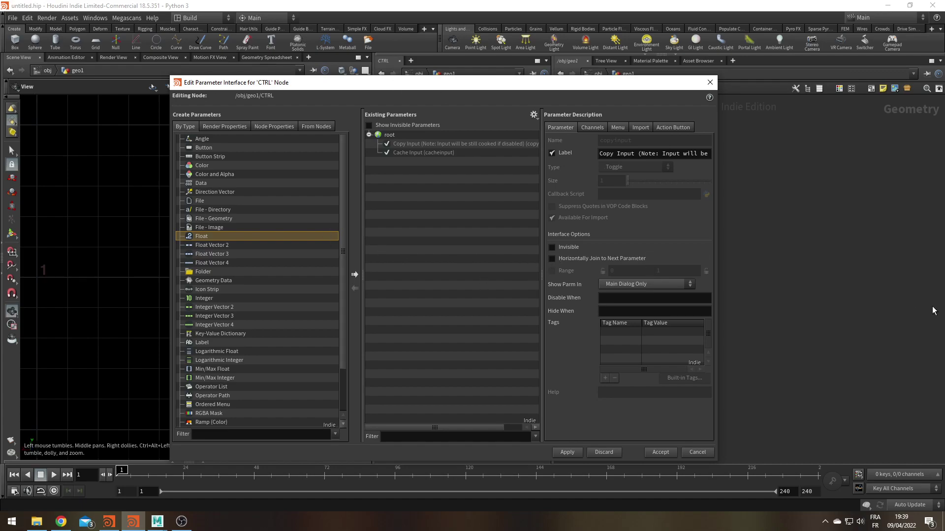
left_click(204, 300)
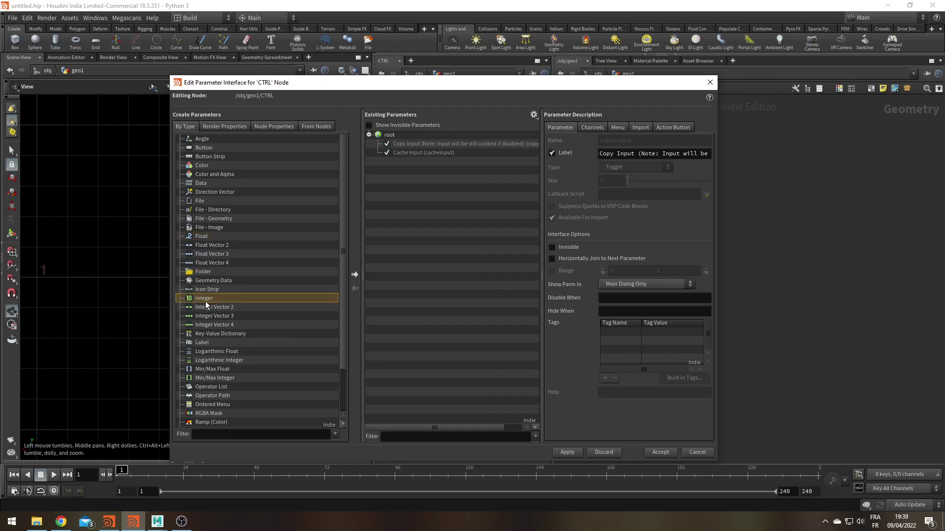
left_click_drag(201, 300, 459, 224)
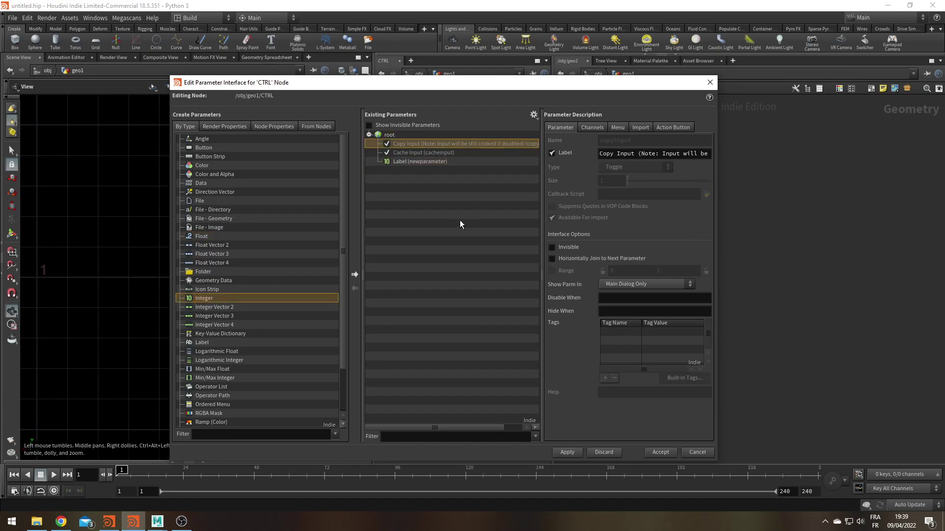
- Give the new integer parameter the name s and the label Section
left_click(399, 162)
double_click(655, 139)
type("s")
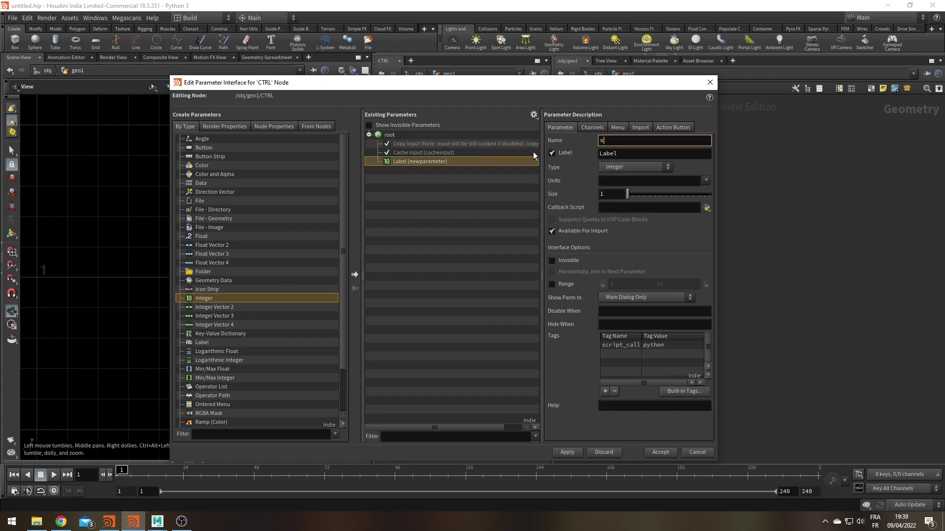
key("Tab")
type("Section")
key("Return")
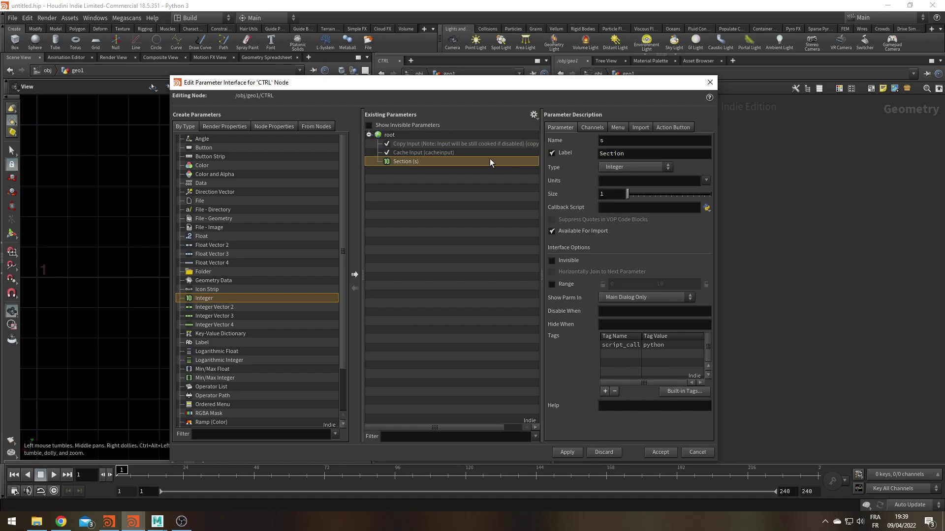
- Enable a range of 2 to 10 for the Section parameter and lock its lower limit
left_click(550, 285)
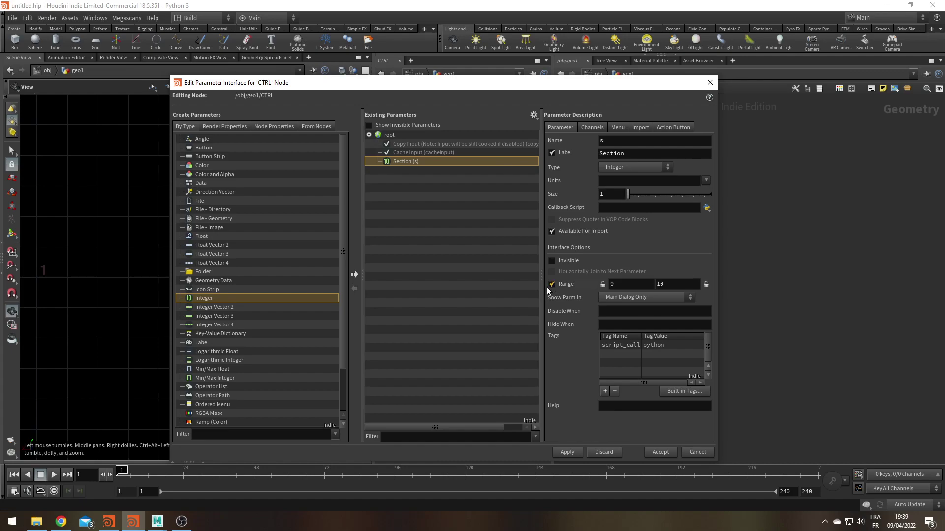
left_click(626, 283)
type("2")
key("Return")
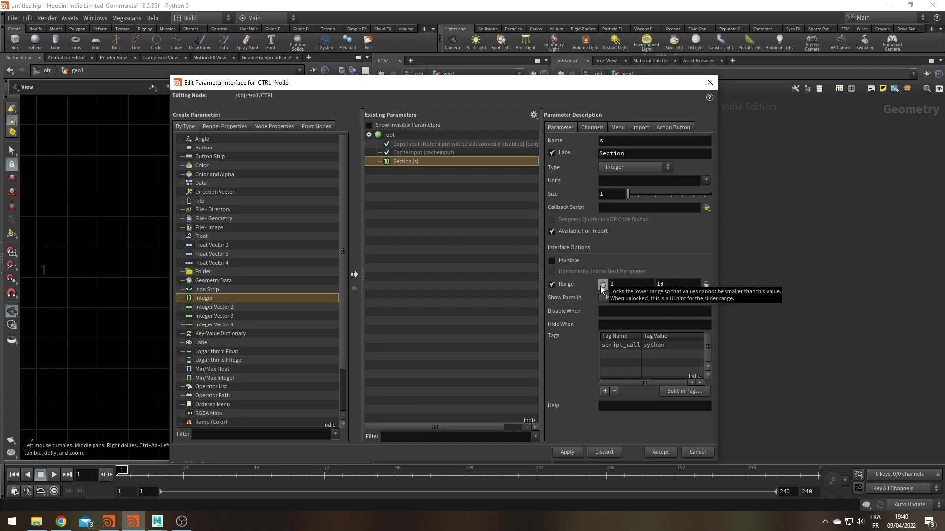
left_click(601, 285)
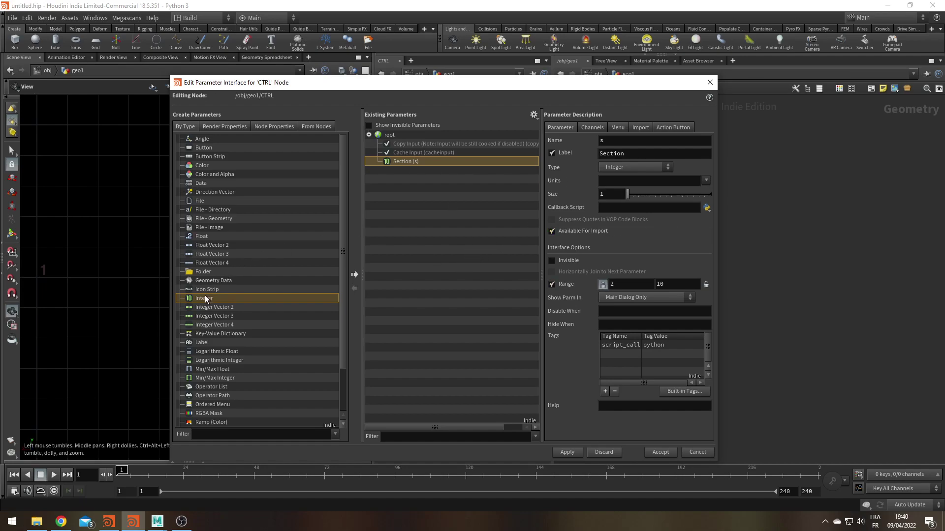
- Add a second Integer parameter below Section and select it for editing
left_click(413, 247)
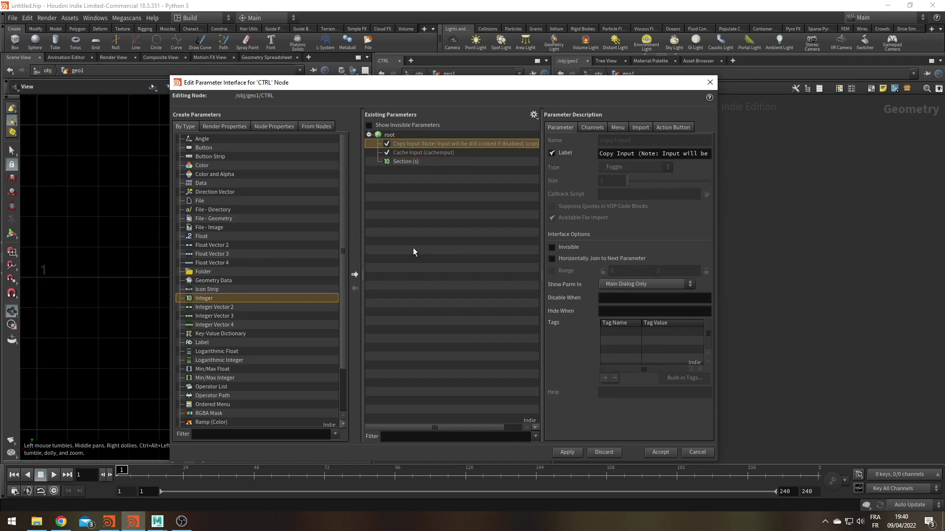
left_click_drag(203, 297, 446, 235)
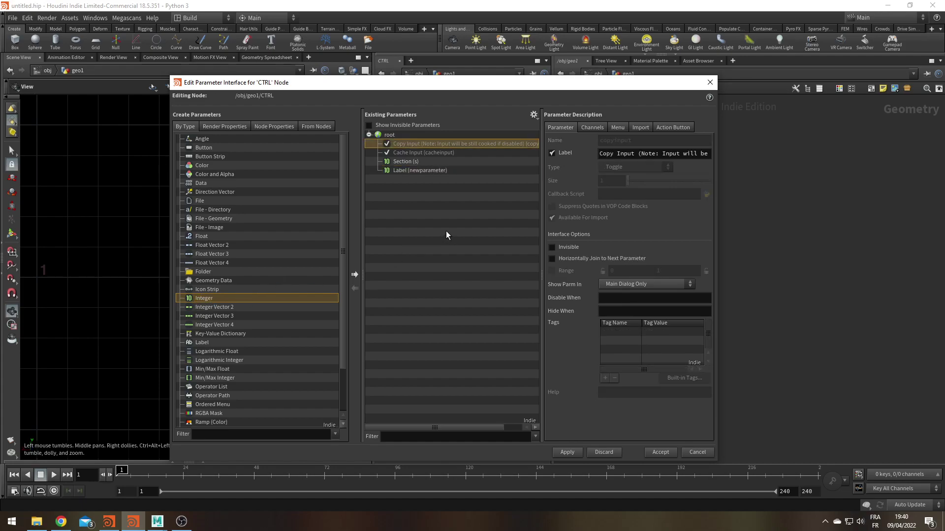
left_click(411, 170)
left_click(435, 143)
left_click(421, 171)
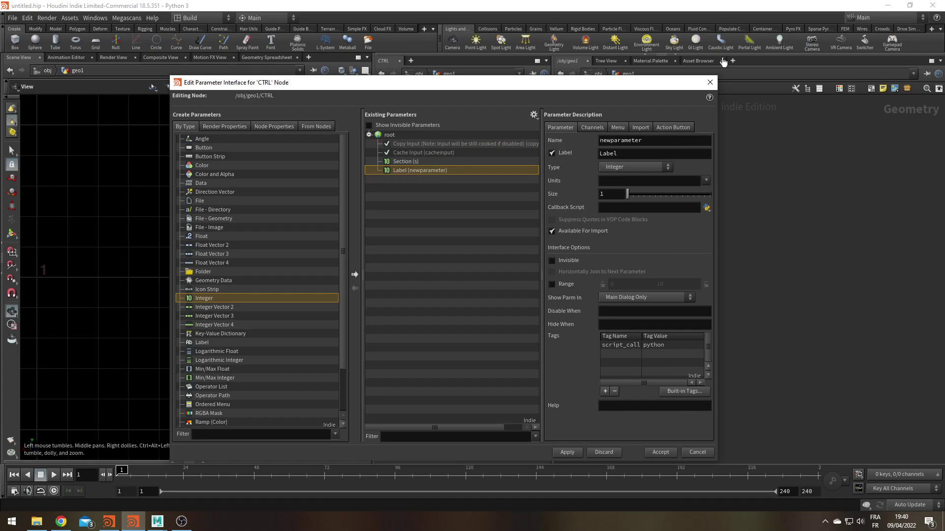
- Give the second Integer parameter the name ptnum and the label Point Number, and apply the changes
double_click(649, 140)
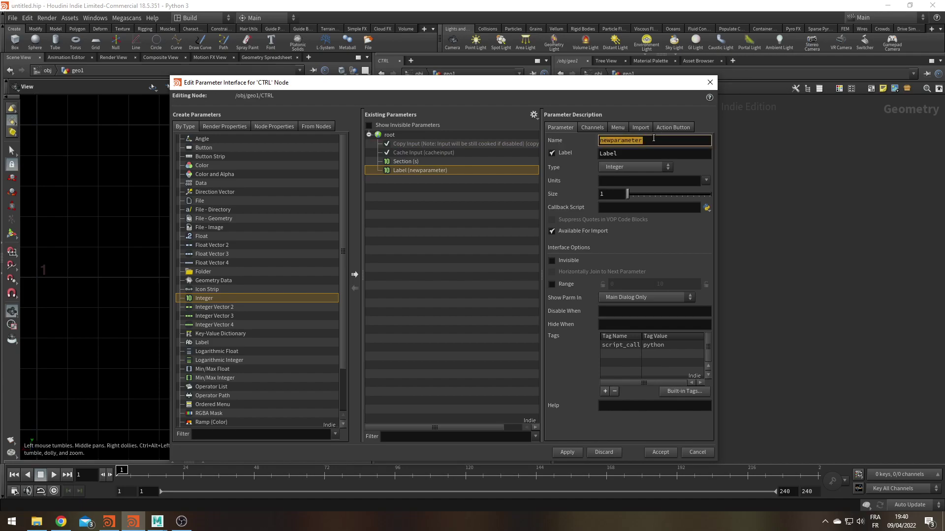
type("ptnum")
key("Return")
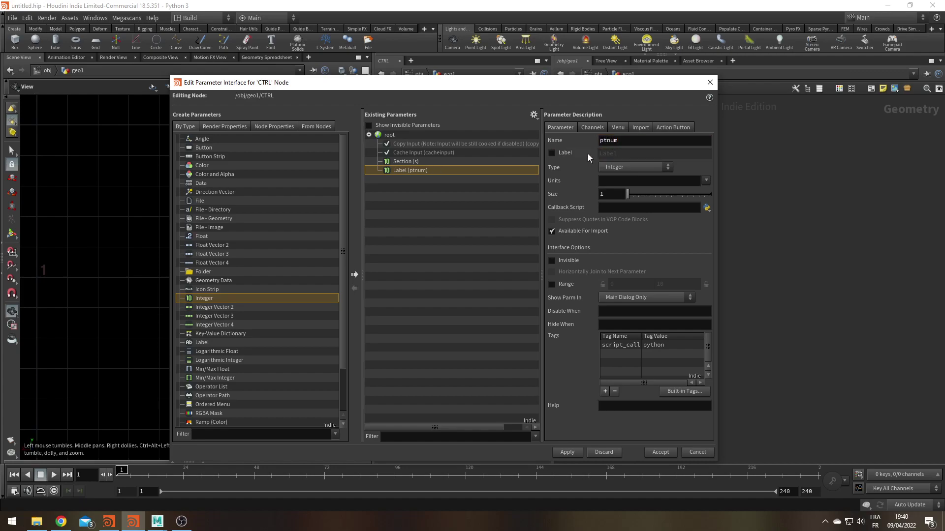
left_click(551, 153)
double_click(609, 153)
type("Point Nu")
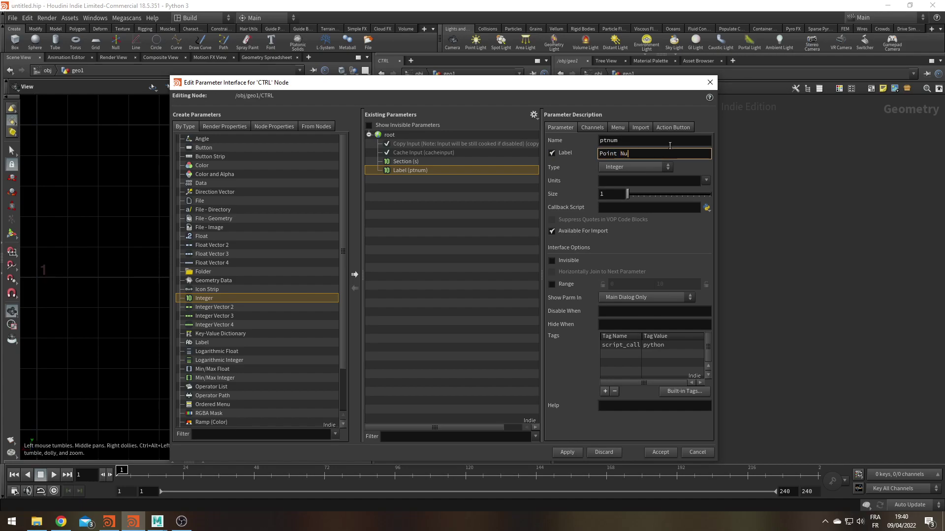
type("mber")
key("Return")
left_click(567, 452)
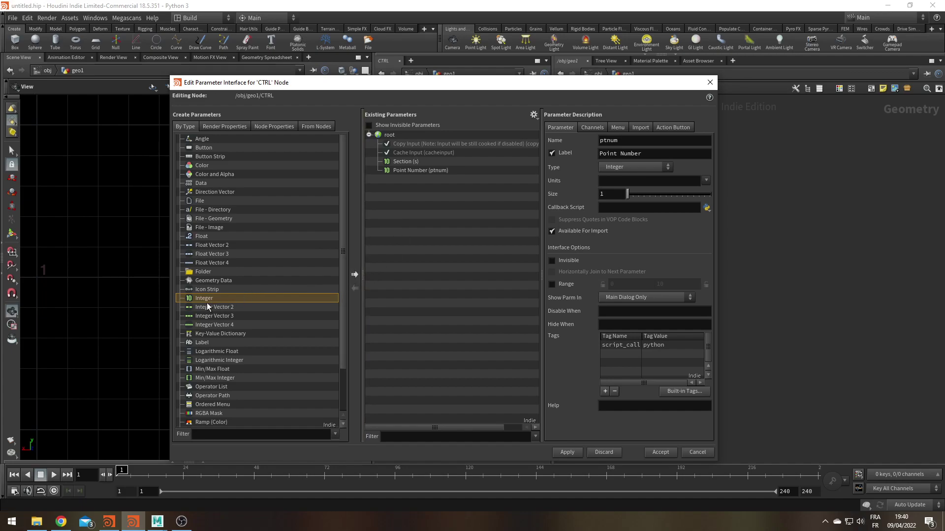
- Add a third Integer parameter below Point Number with the name rIter and the label Relax Iteration
left_click_drag(203, 271, 454, 219)
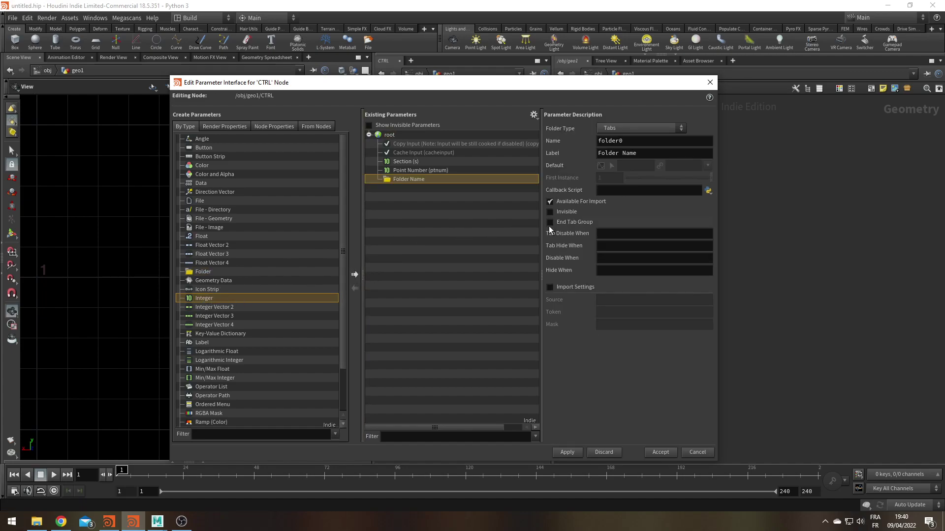
key("ctrl+z")
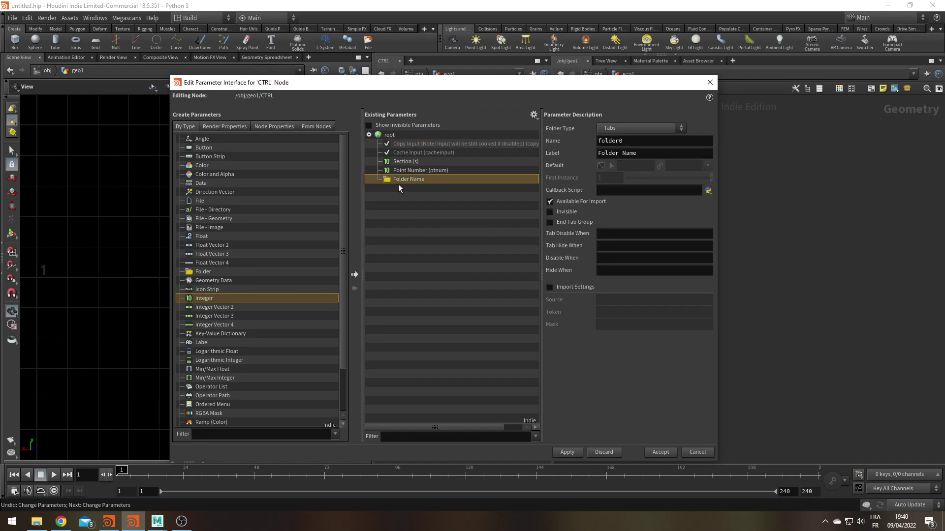
left_click_drag(198, 300, 450, 240)
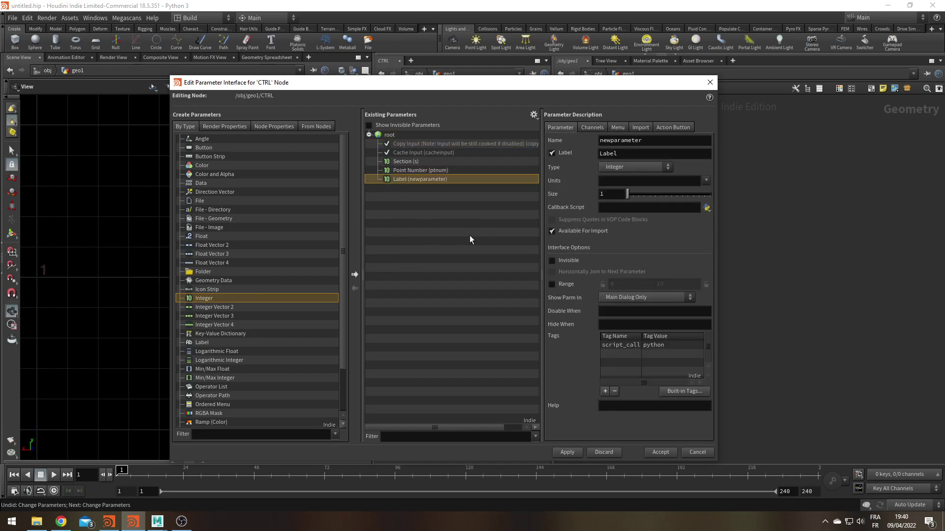
double_click(657, 140)
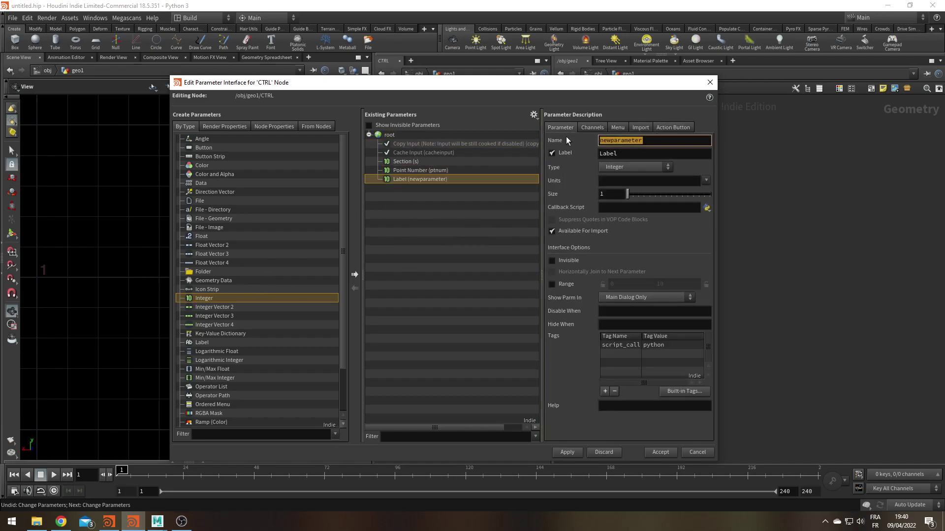
type("rIter")
key("Tab")
type("Relax Iteration")
key("Return")
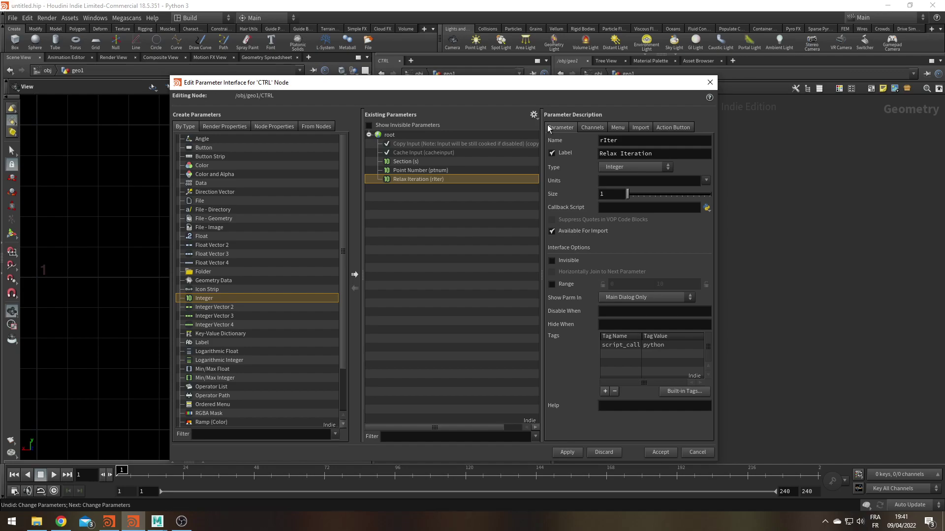
- Add a Float parameter named aSpeed with the label Animation Speed, and accept the edited parameter interface
left_click_drag(206, 235, 462, 252)
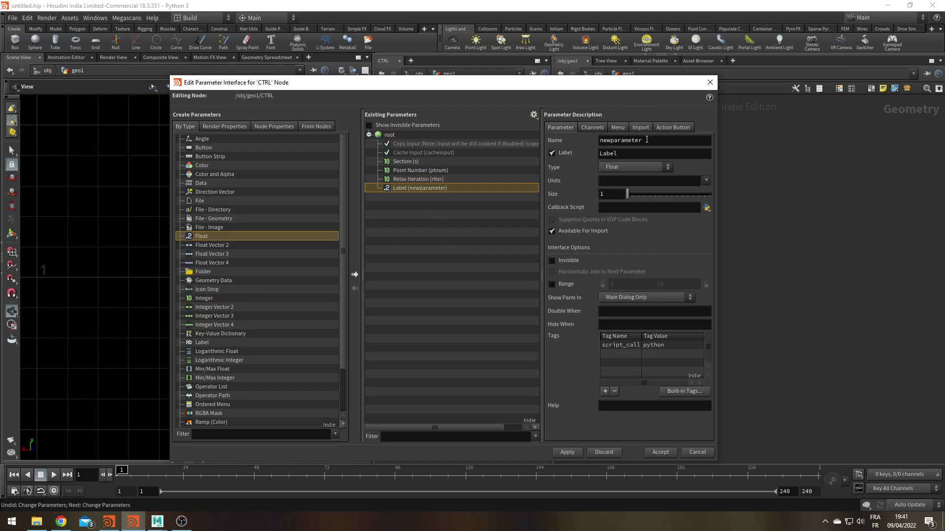
double_click(614, 141)
double_click(655, 140)
type("aSpeed")
key("Tab")
type("A")
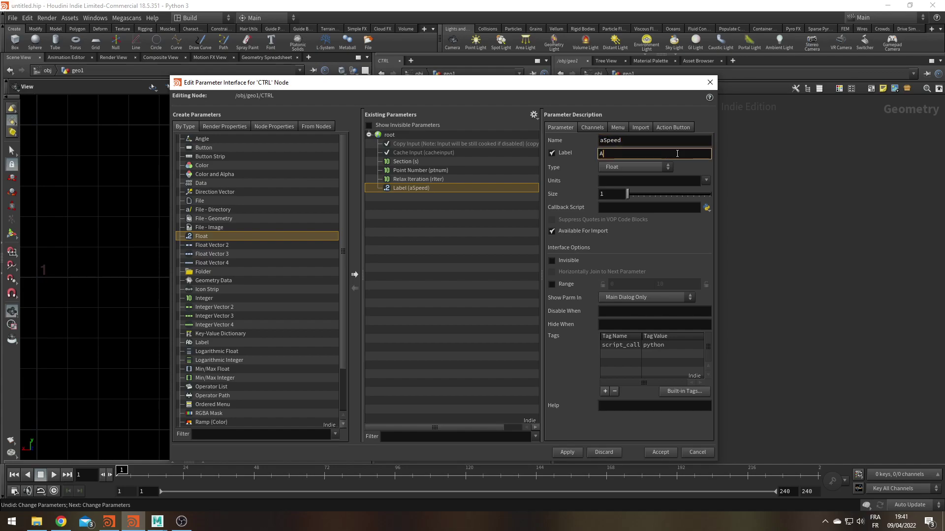
type("nimation Speed")
key("Return")
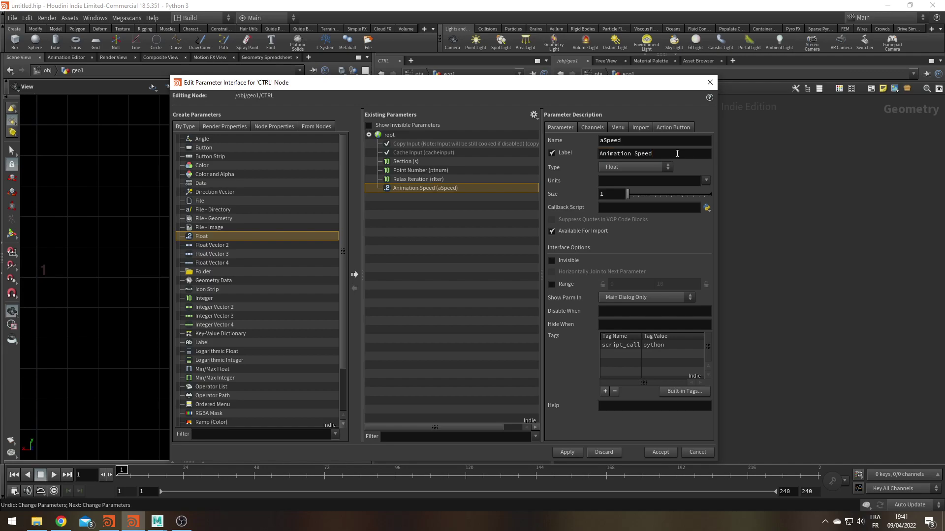
left_click(567, 452)
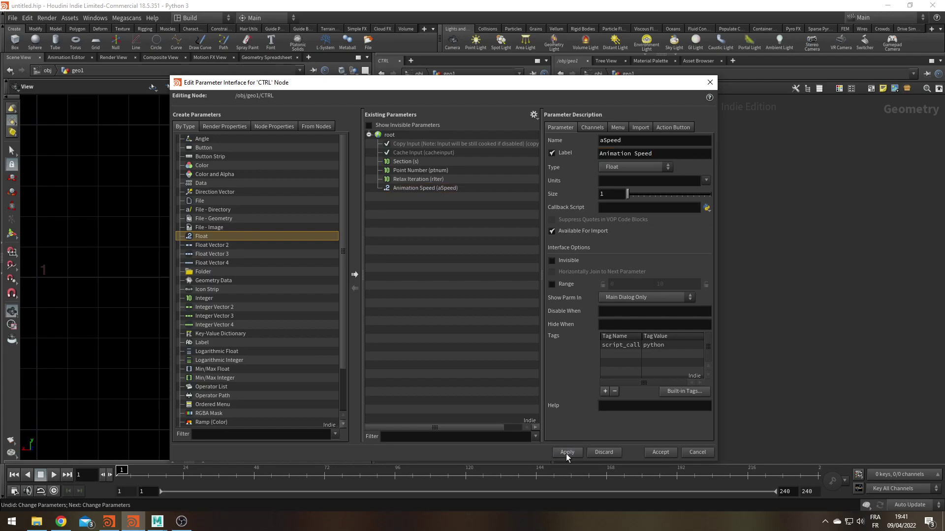
left_click(660, 452)
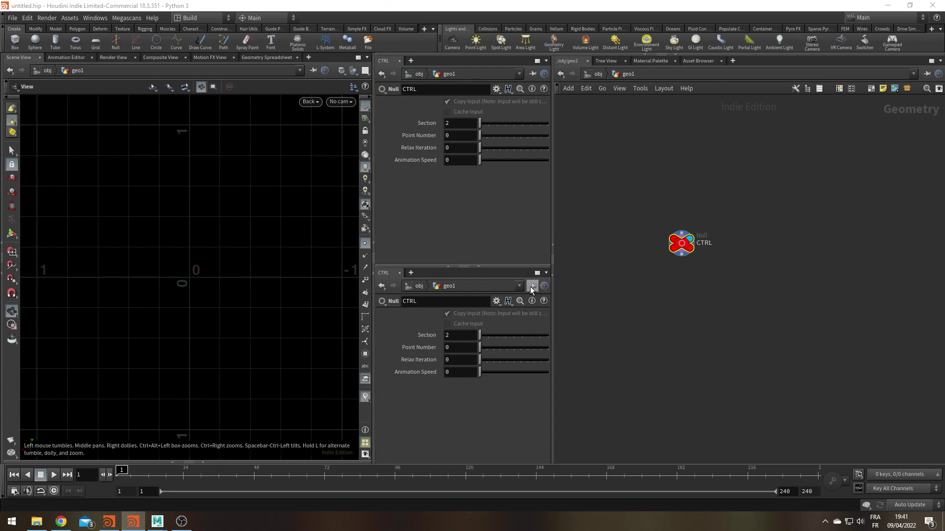
- Create a Circle node in the network beside the CTRL null
left_click(715, 339)
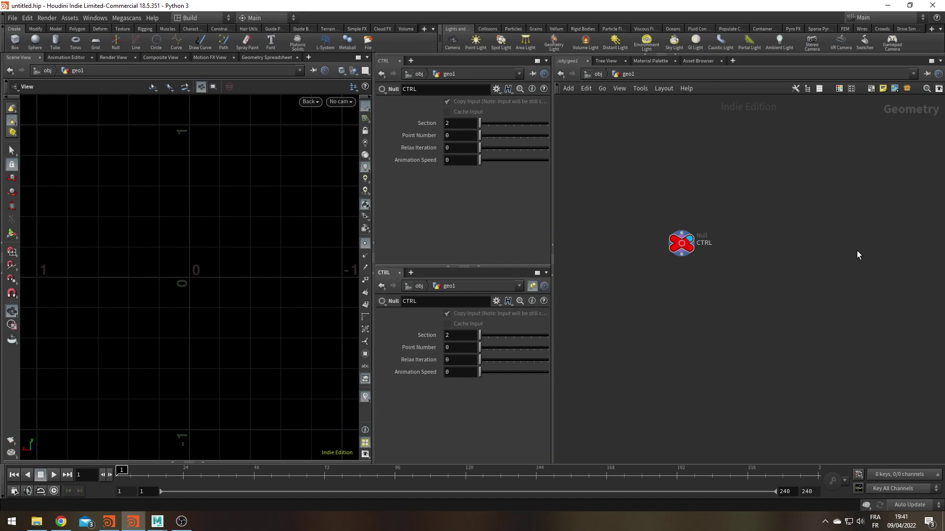
key("Tab")
type("attribwrangle")
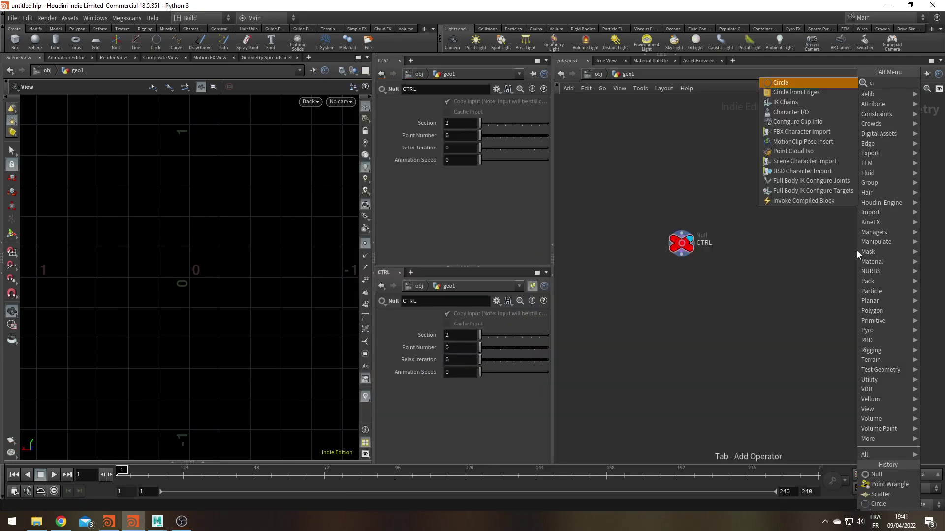
key("Return")
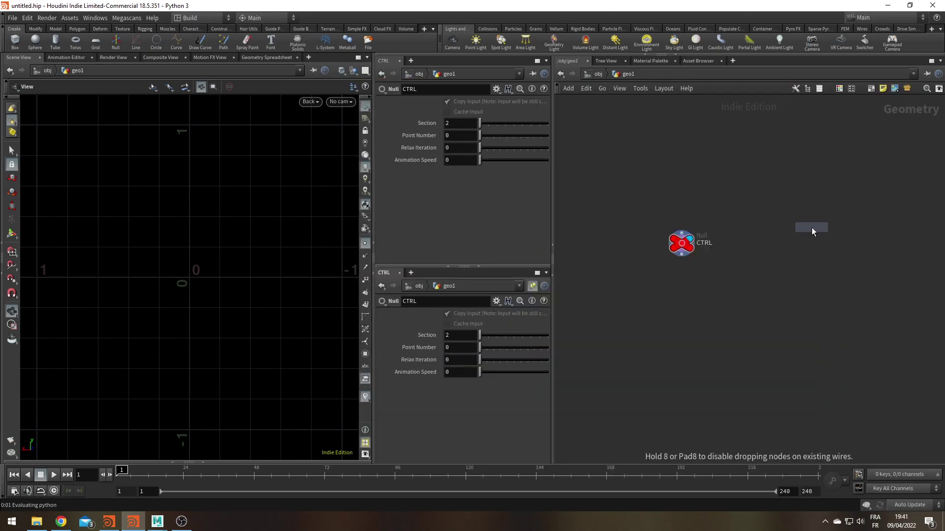
left_click(810, 227)
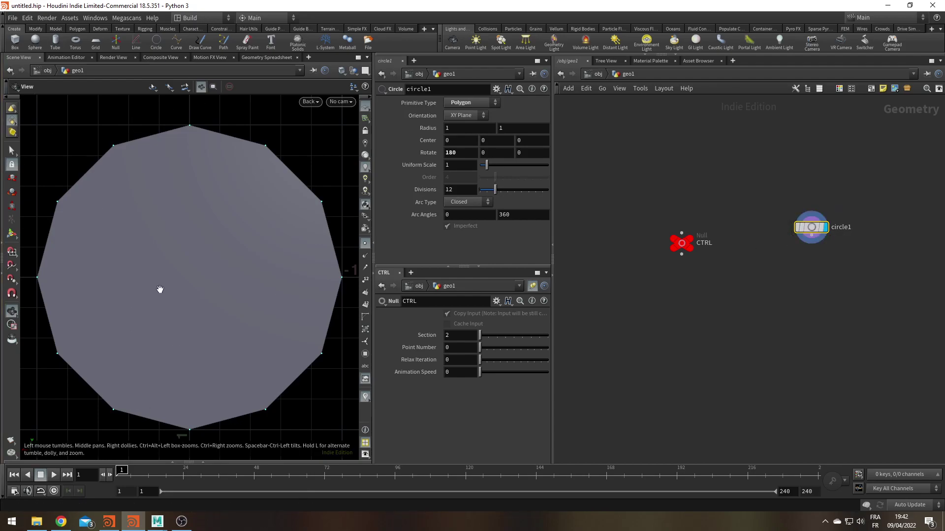
- Switch the viewport to the front view and set the circle's divisions to 64
key("space+3")
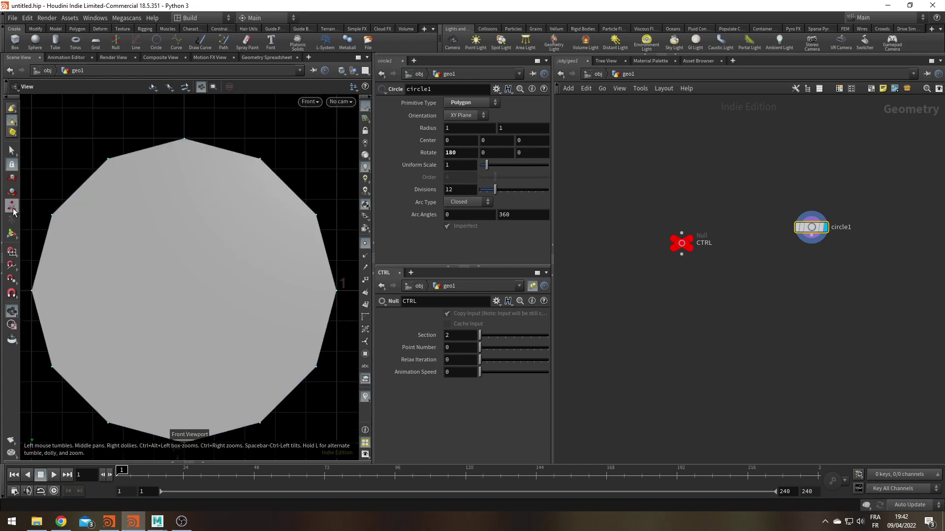
middle_click_drag(177, 263, 202, 218)
scroll(290, 373, "down", 3)
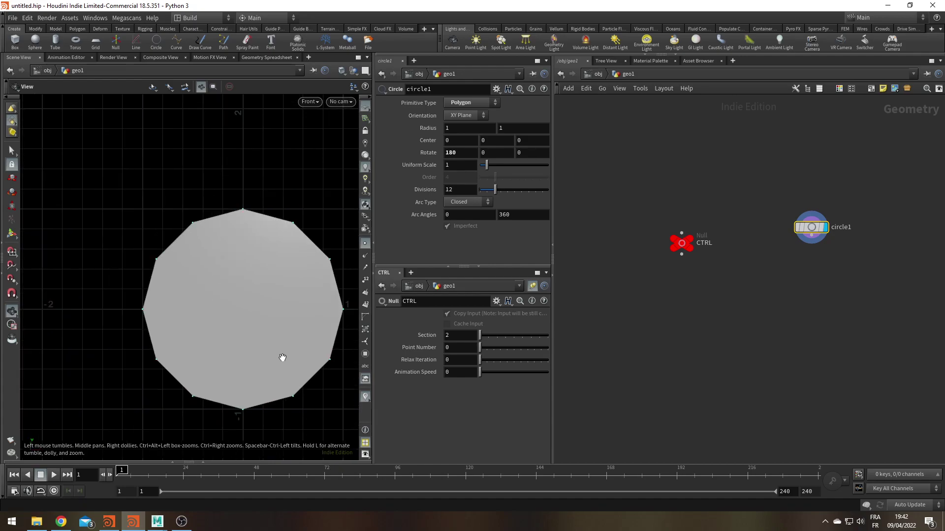
middle_click_drag(282, 359, 244, 314)
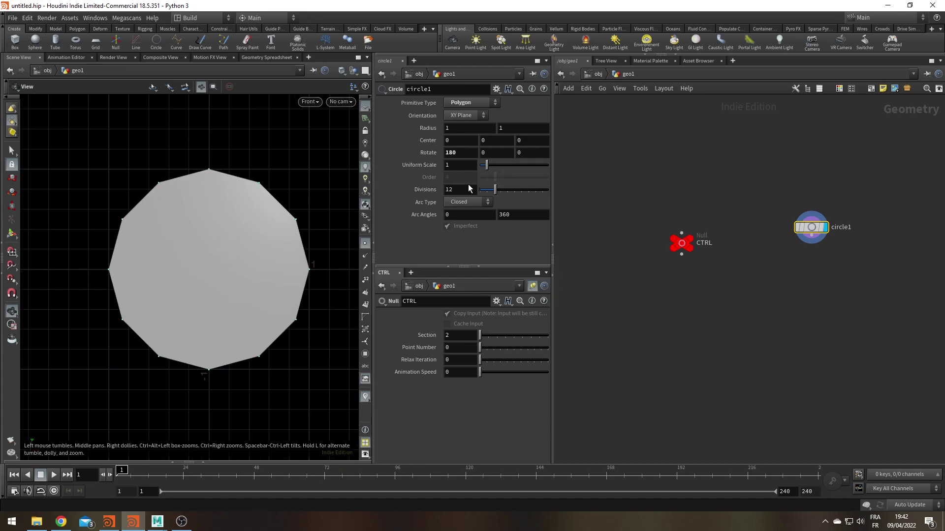
left_click(382, 192)
left_click(490, 186)
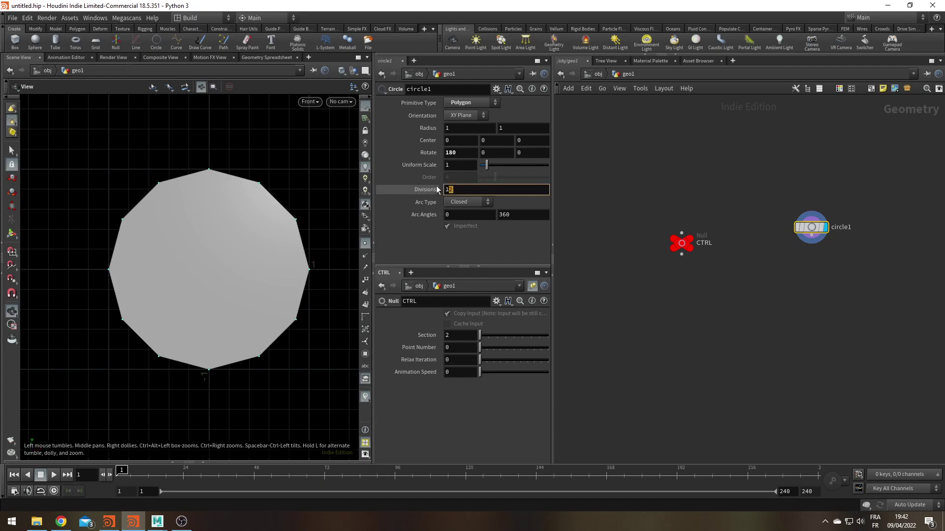
left_click(469, 188)
key("BackSpace")
key("BackSpace")
type("64")
key("Return")
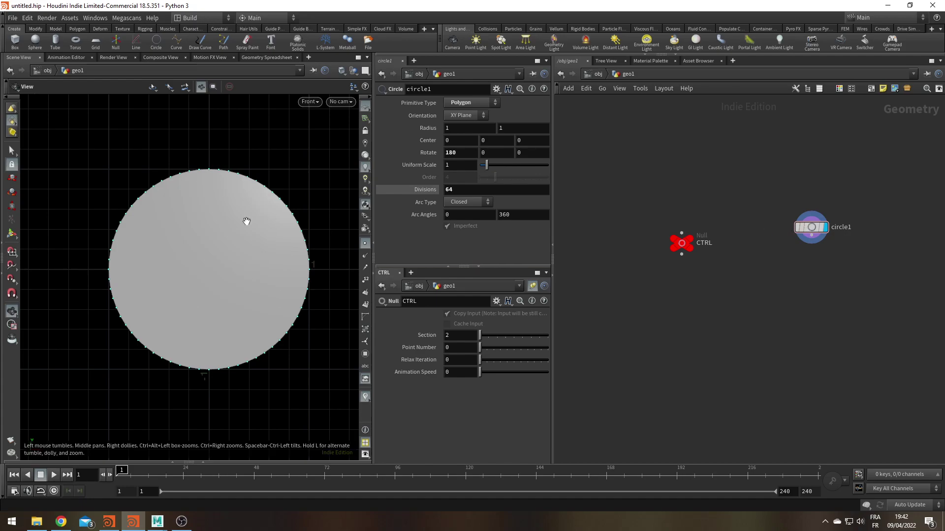
- Add a Scatter node fed by the circle node and display its result
key("Tab")
type("scq")
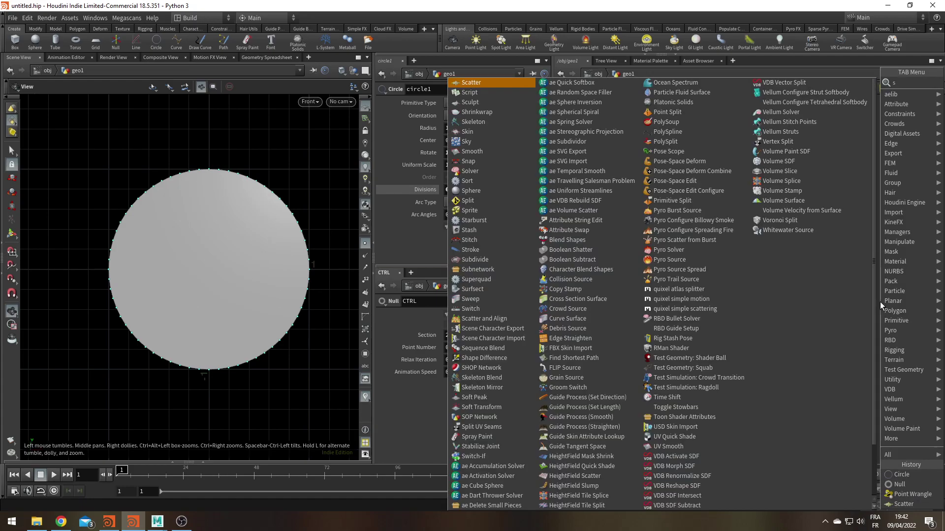
key("BackSpace")
key("BackSpace")
type("ca")
key("Return")
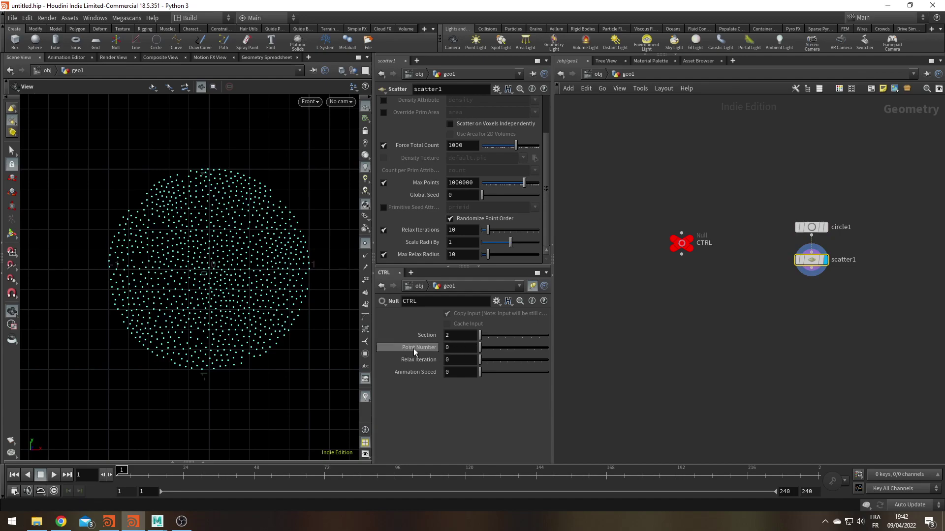
- Set the Point Number parameter on the CTRL node to 100
left_click(505, 347)
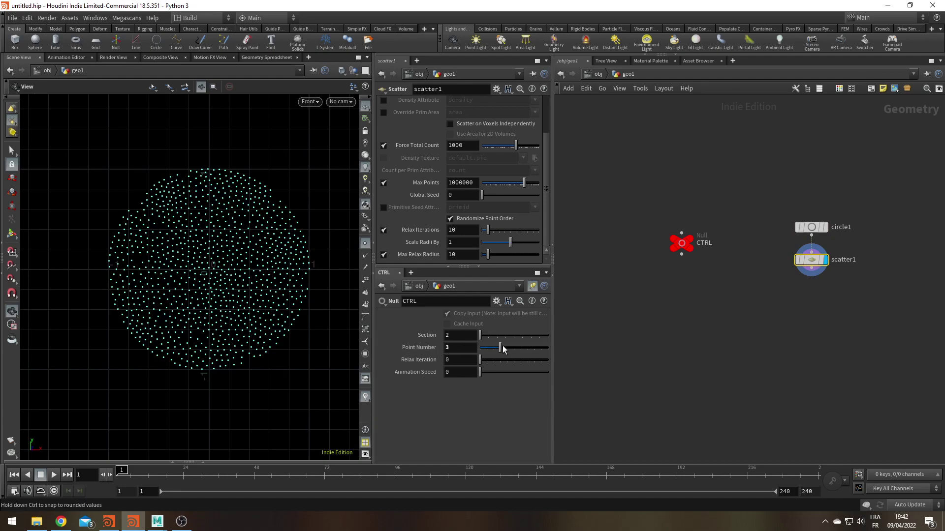
left_click(455, 348)
type("100")
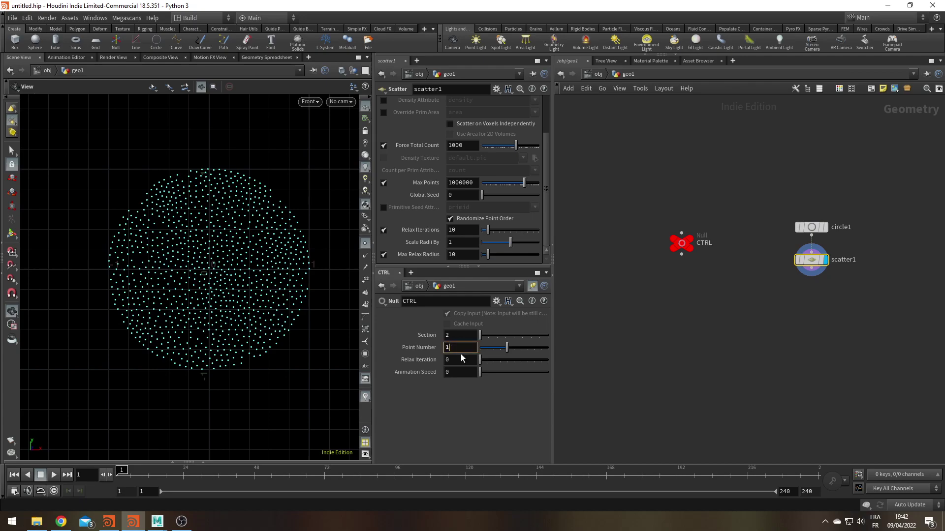
key("Return")
- Drive the scatter's Force Total Count with a relative reference to CTRL's Point Number parameter
right_click(457, 349)
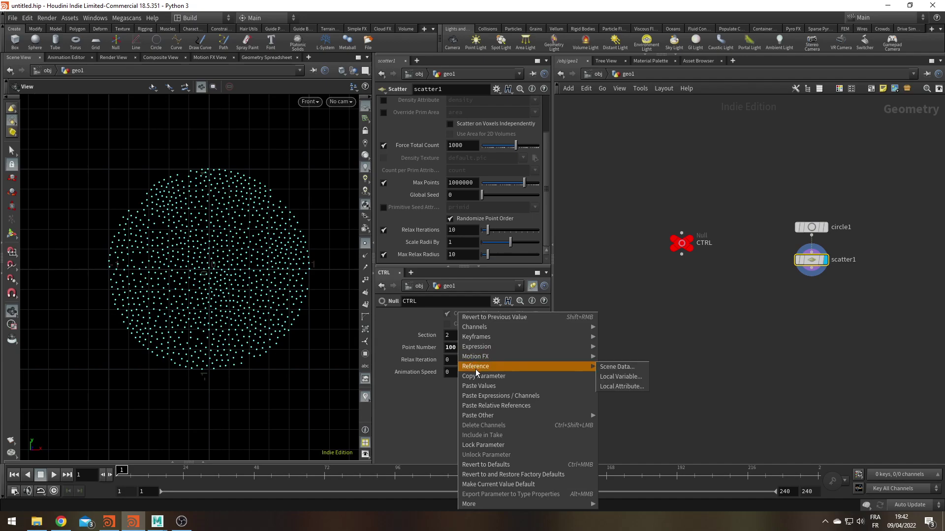
left_click(460, 372)
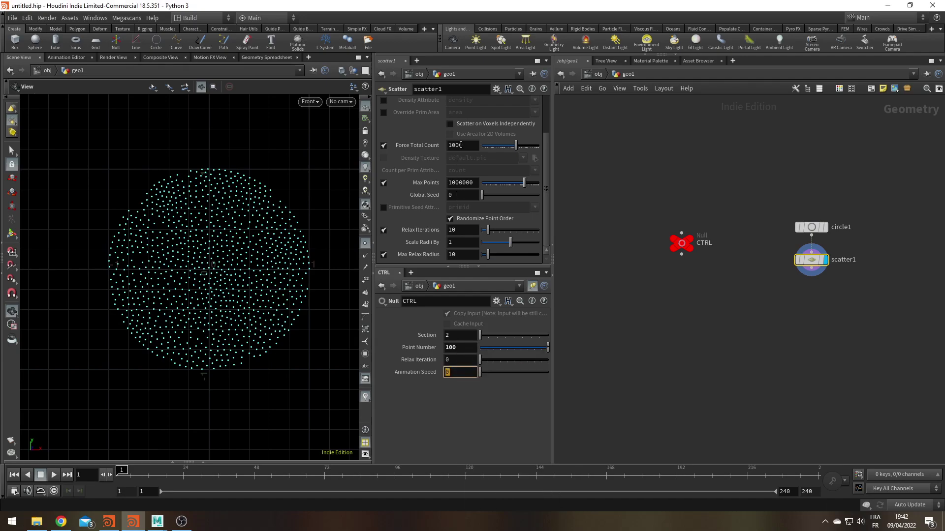
scroll(457, 204, "up", 3)
right_click(464, 199)
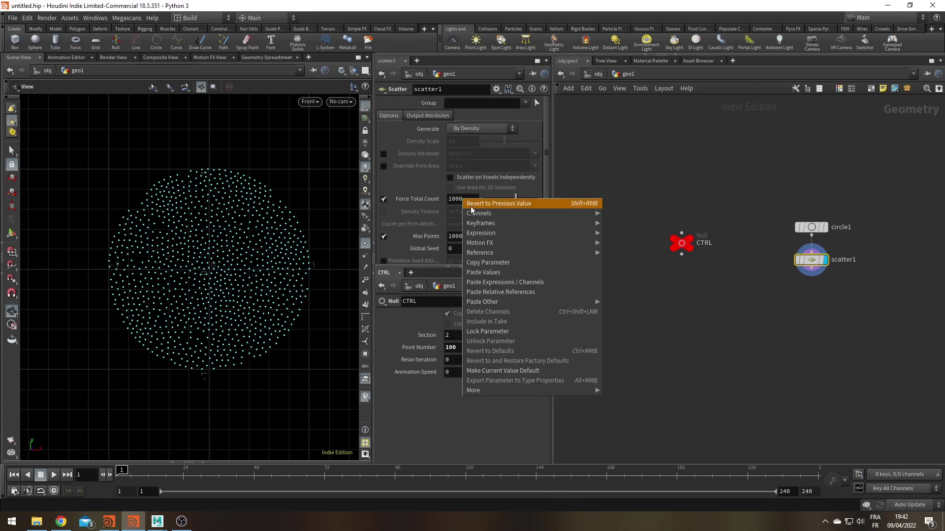
left_click(507, 293)
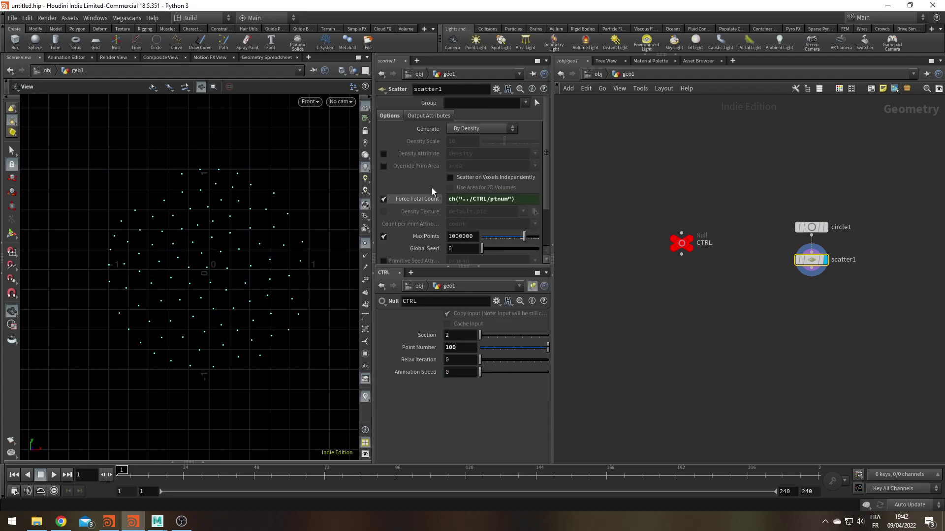
- Drive the scatter's Relax Iterations with a relative reference to CTRL's Relax Iteration, then test that control at 10 and return it to 0
scroll(426, 221, "down", 3)
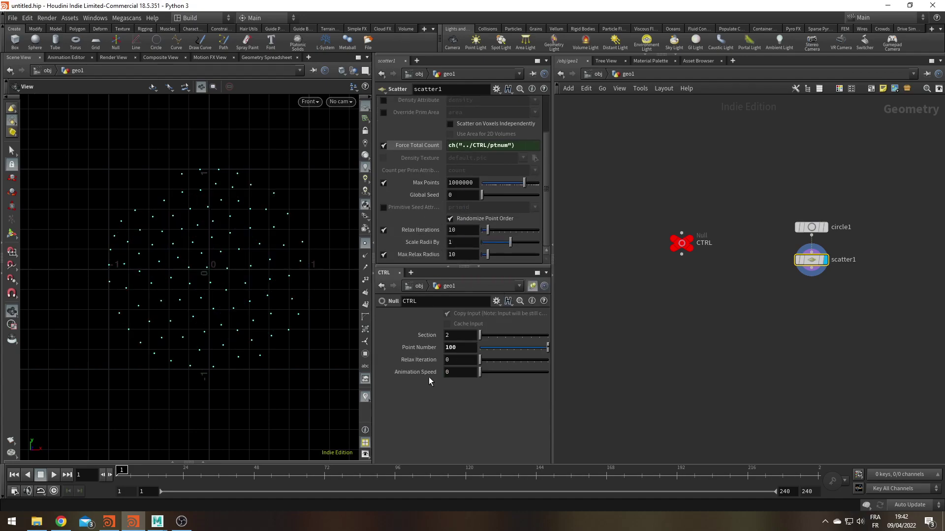
right_click(463, 359)
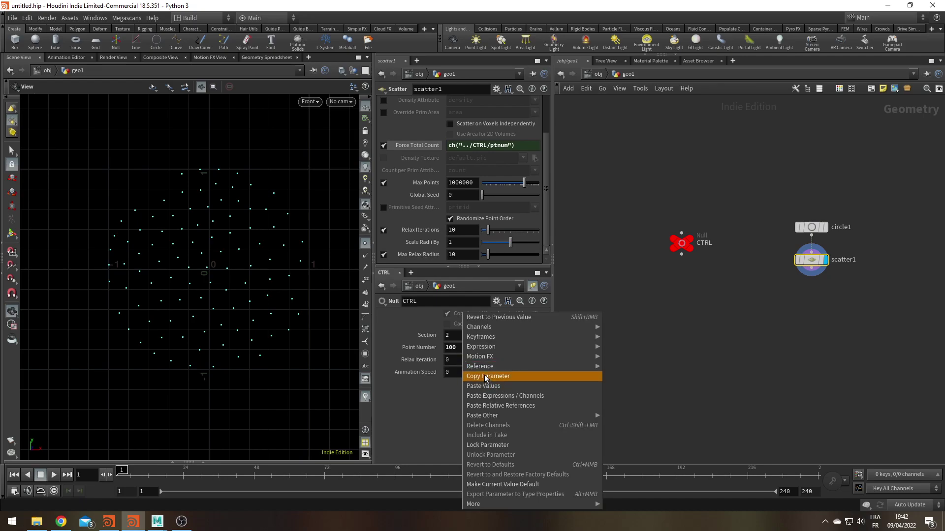
left_click(471, 376)
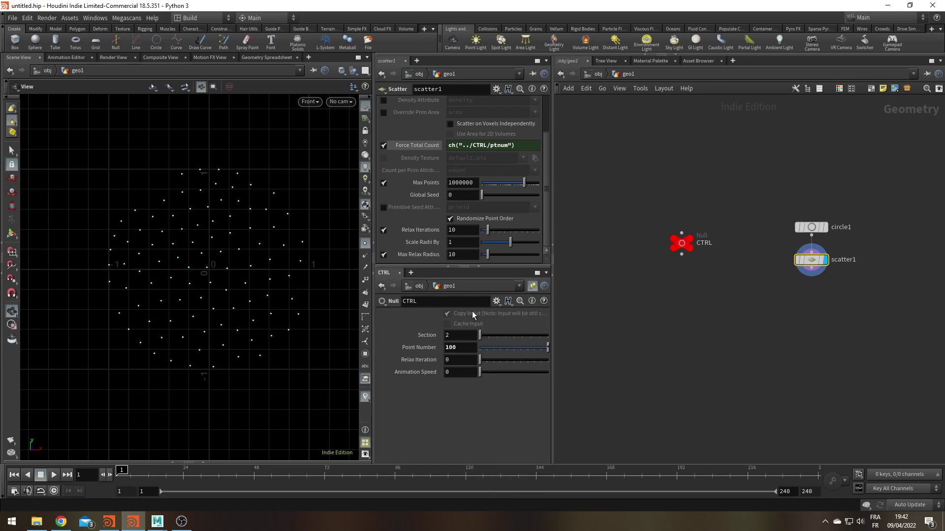
right_click(459, 230)
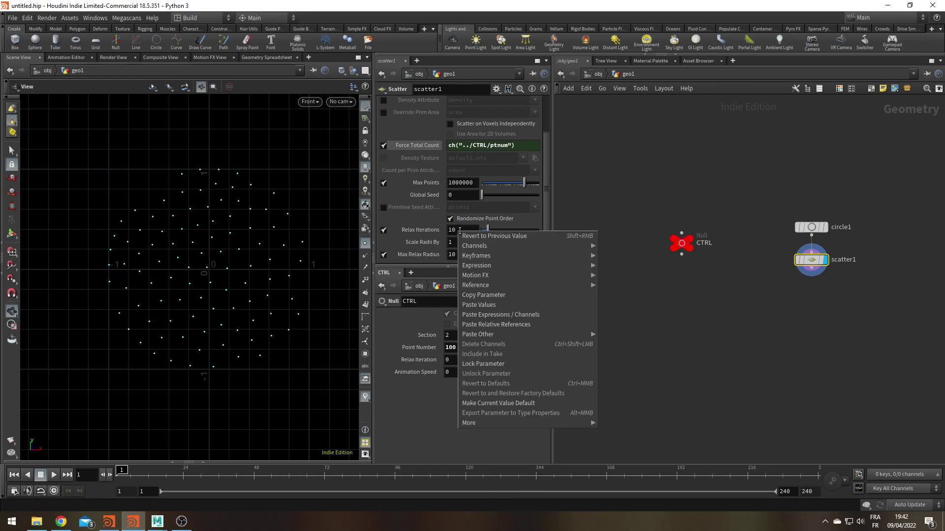
left_click(486, 323)
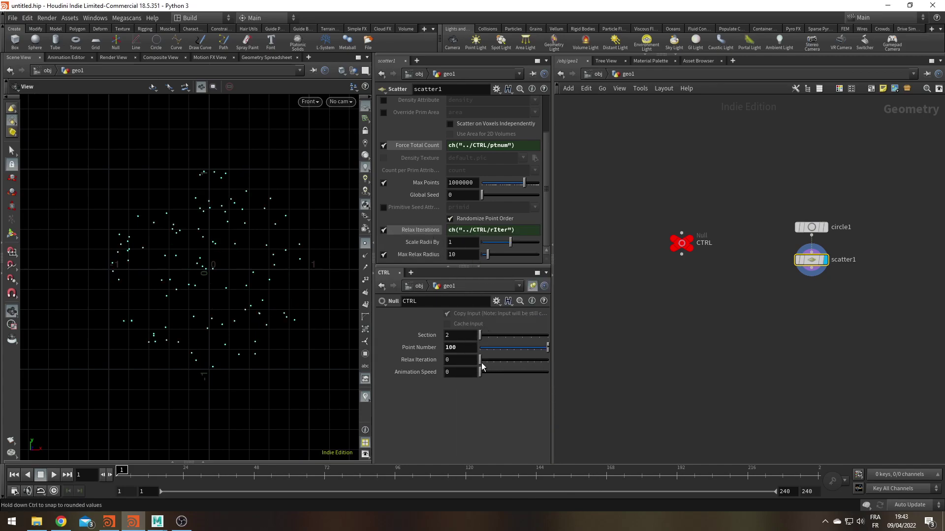
left_click_drag(481, 362, 572, 363)
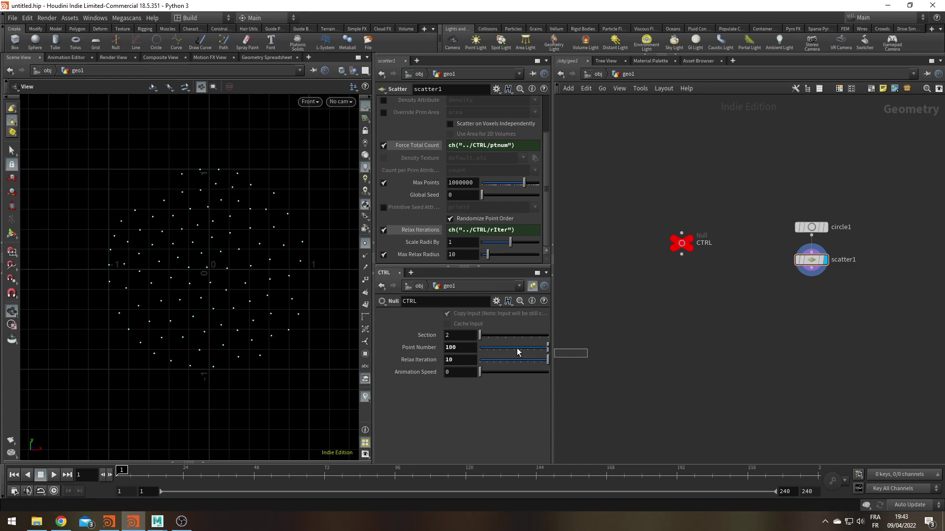
left_click_drag(507, 361, 462, 362)
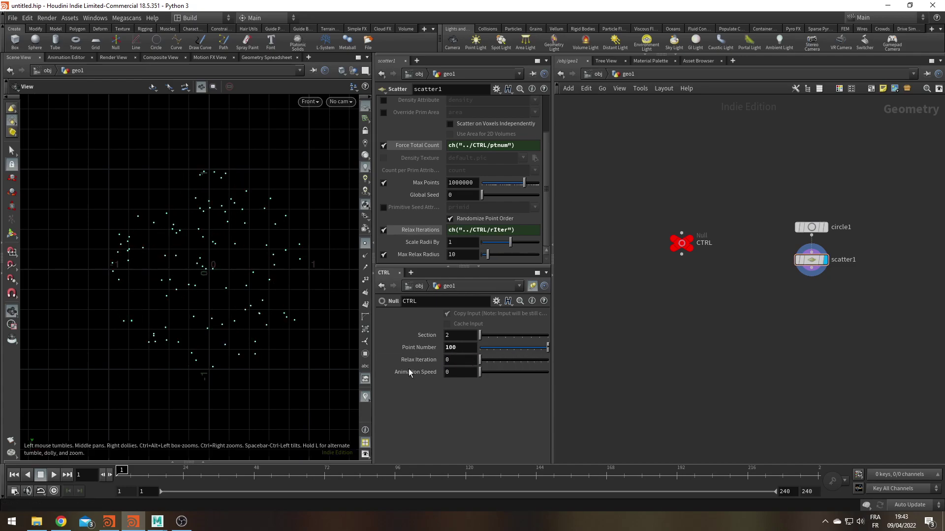
- Move the circle node to one side of the scatter node and briefly show the point numbers in the viewport
mouse_move(812, 231)
left_click_drag(812, 231, 783, 244)
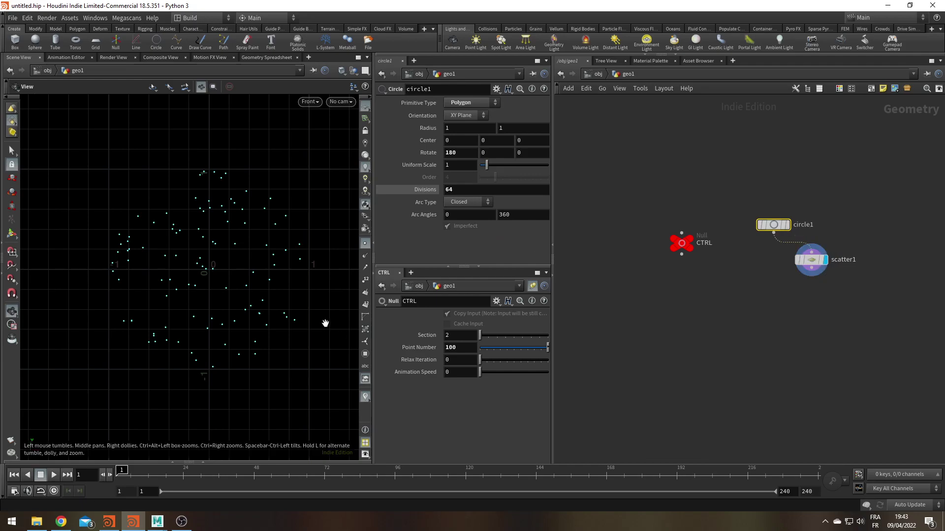
left_click(365, 279)
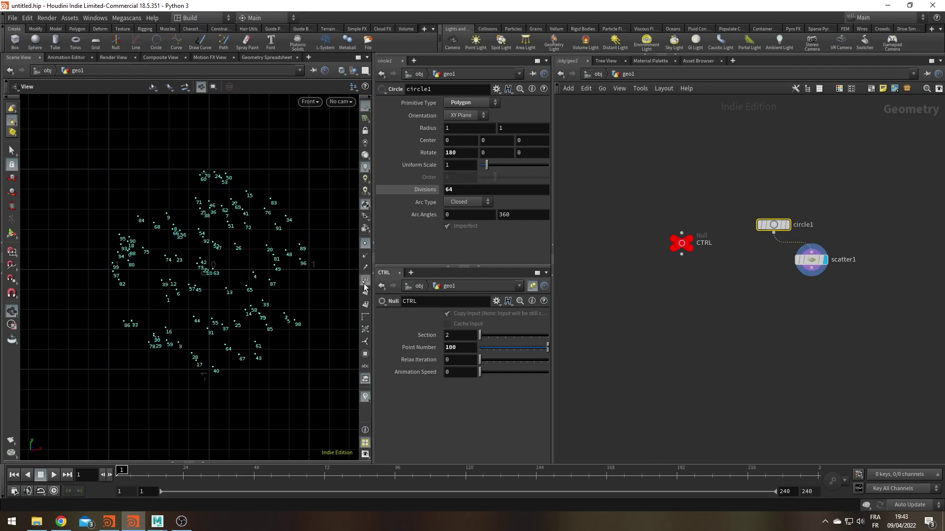
left_click(365, 280)
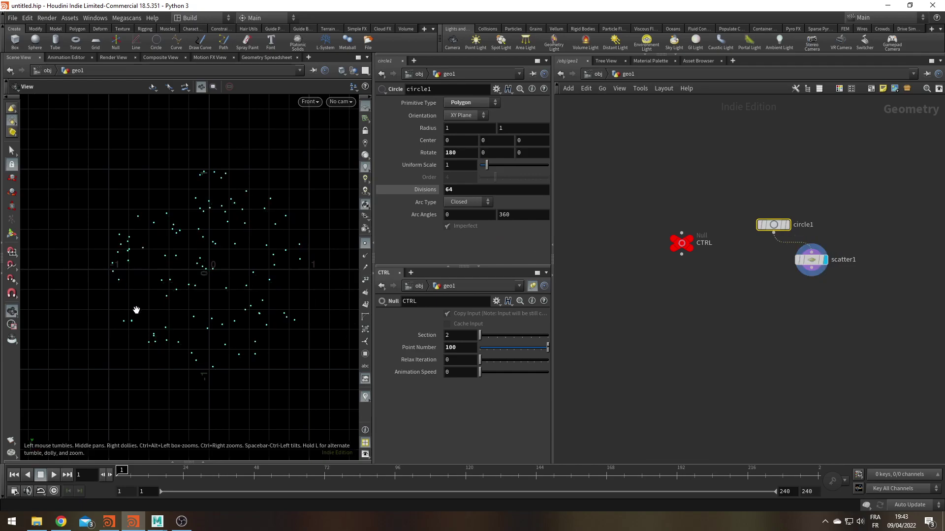
- Add a Point Wrangle fed by the scatter node and rename it set_ID
key("Tab")
type("pointw")
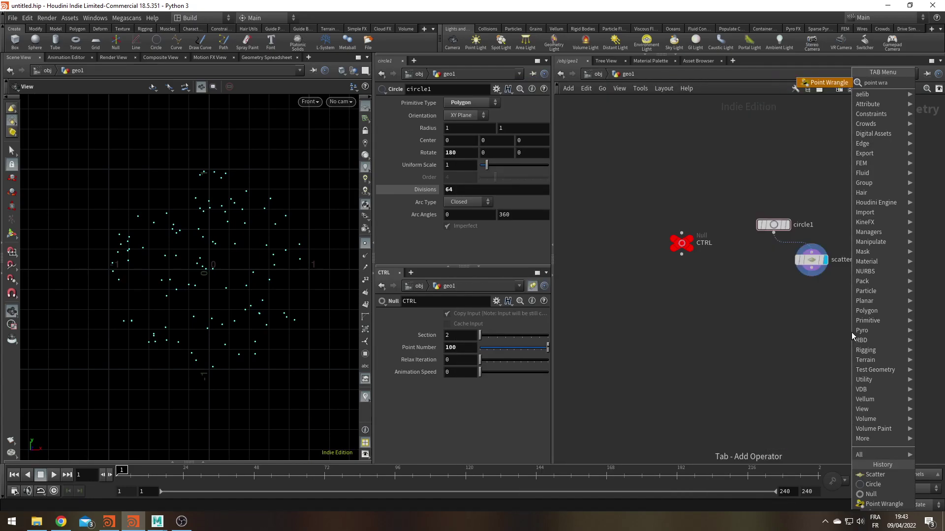
key("Return")
left_click_drag(777, 262, 811, 268)
left_click(811, 260)
left_click_drag(797, 300, 811, 299)
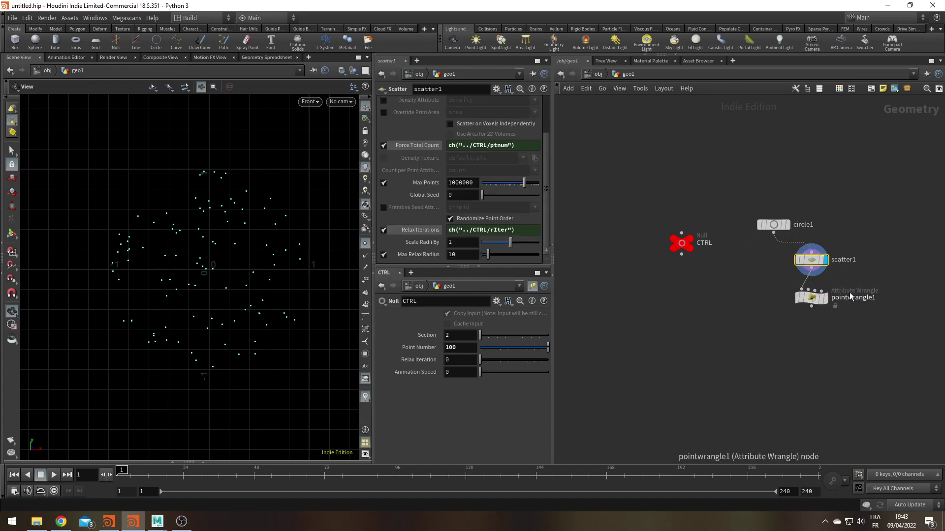
double_click(849, 298)
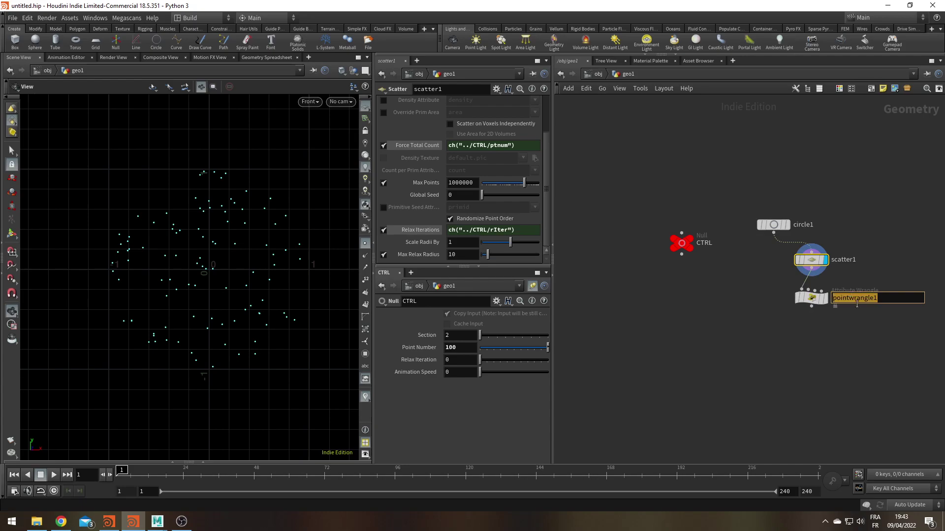
type("set_ID")
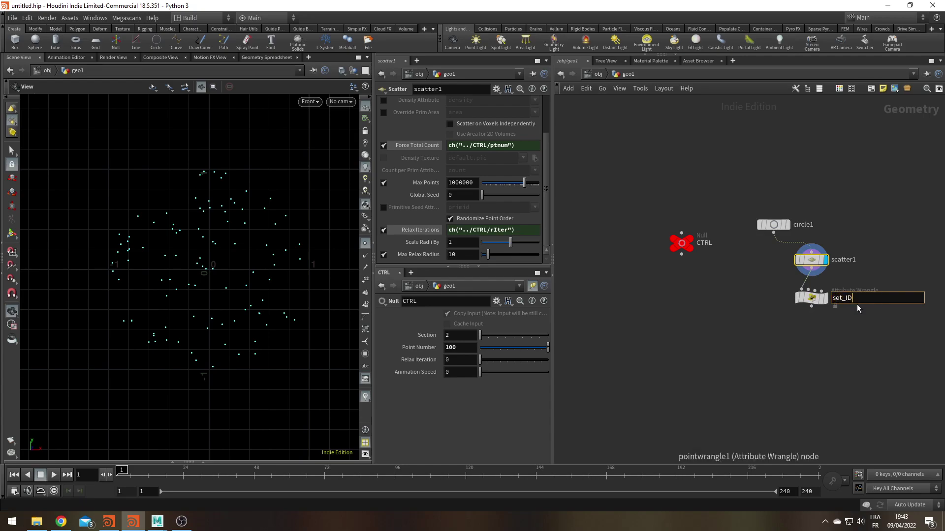
key("Return")
left_click(811, 303)
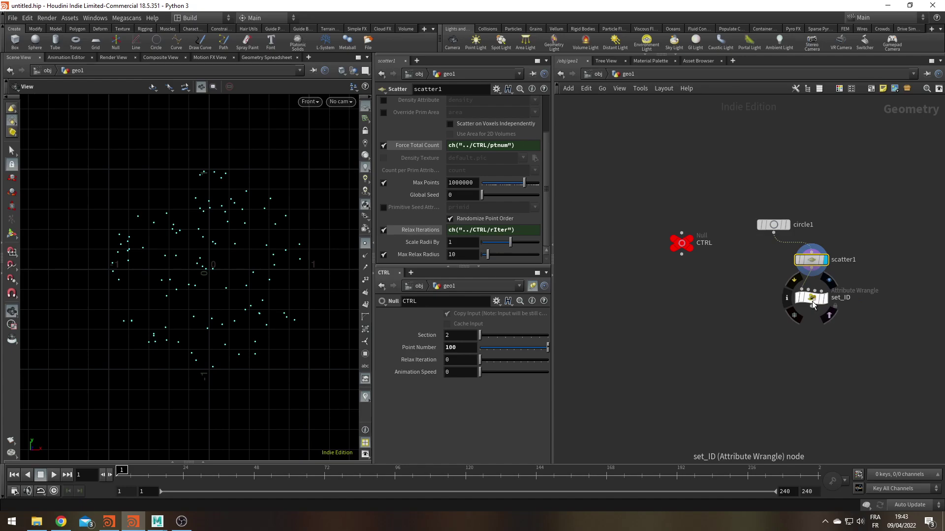
left_click(458, 187)
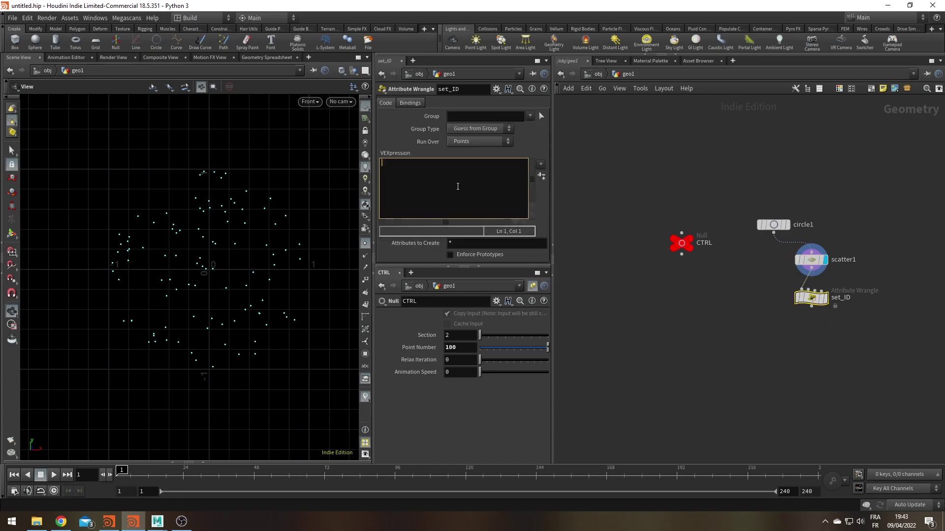
type("i@")
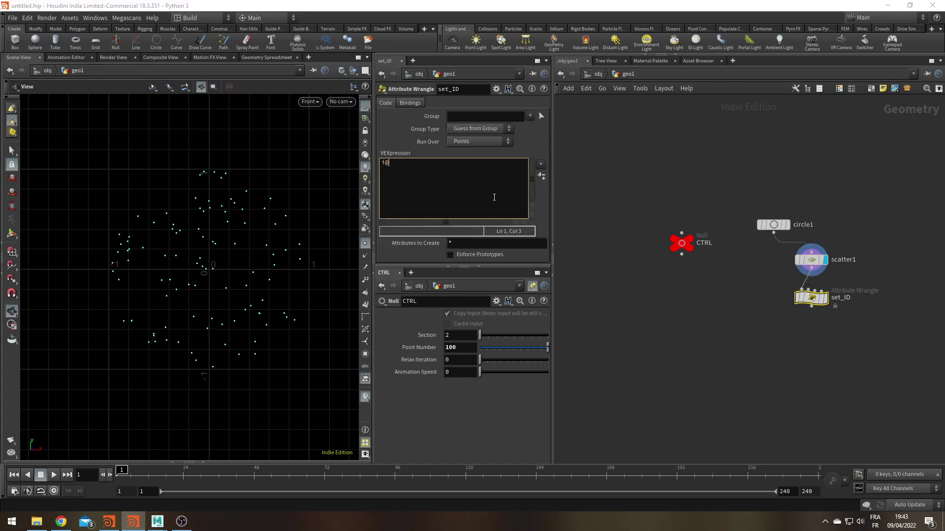
type("id")
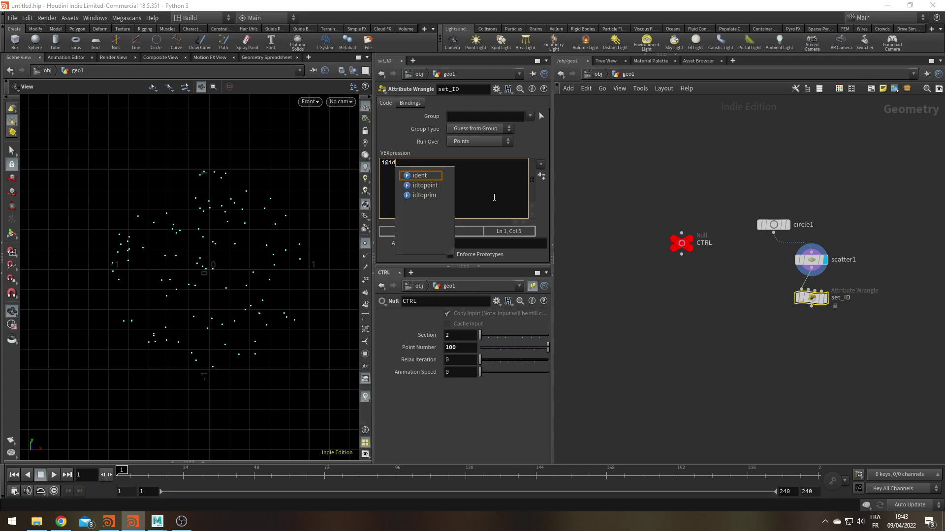
type(" =")
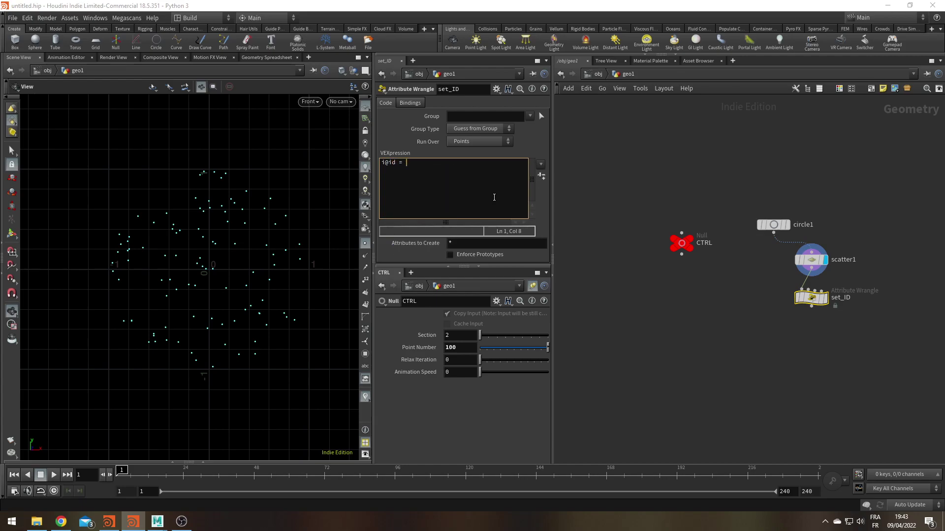
type(" @ptnum;")
middle_click(811, 303)
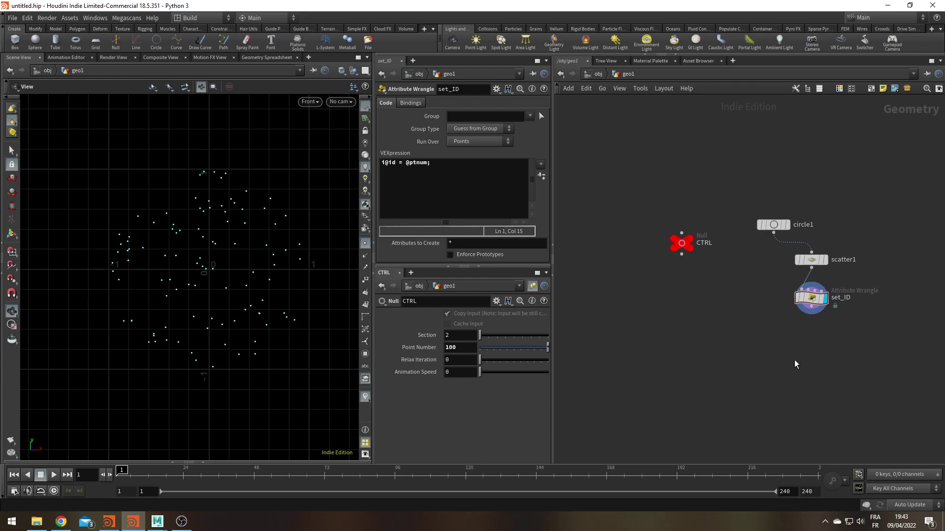
- Add a Transform node below set_ID and feed it with the wrangle's output
key("Tab")
type("tr")
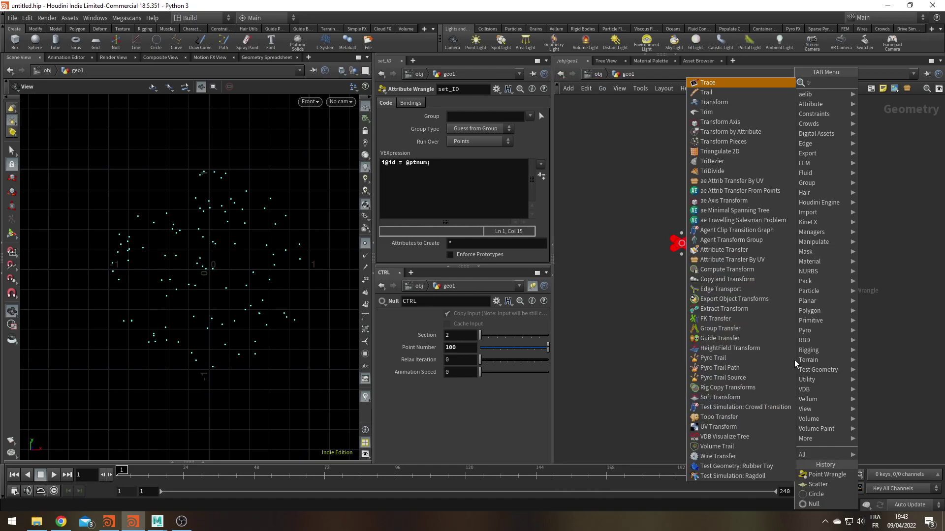
key("Down")
key("Down")
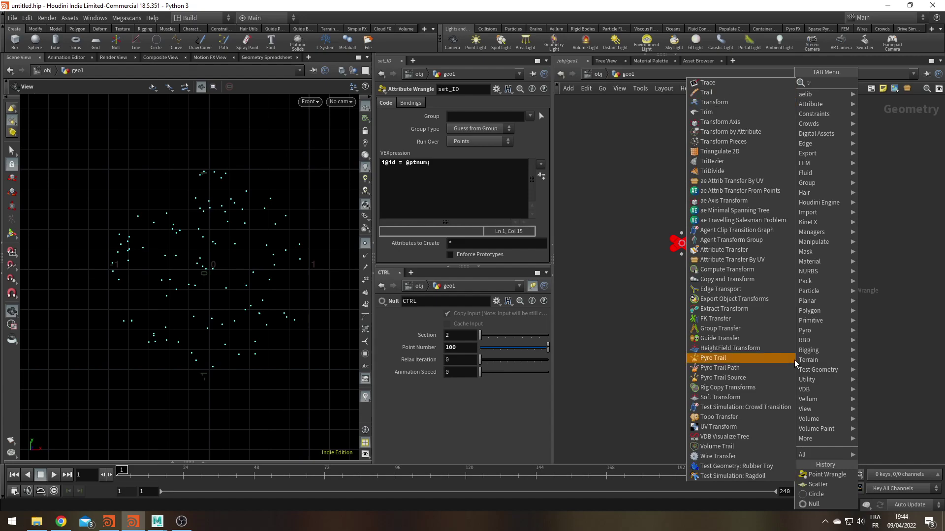
left_click(740, 93)
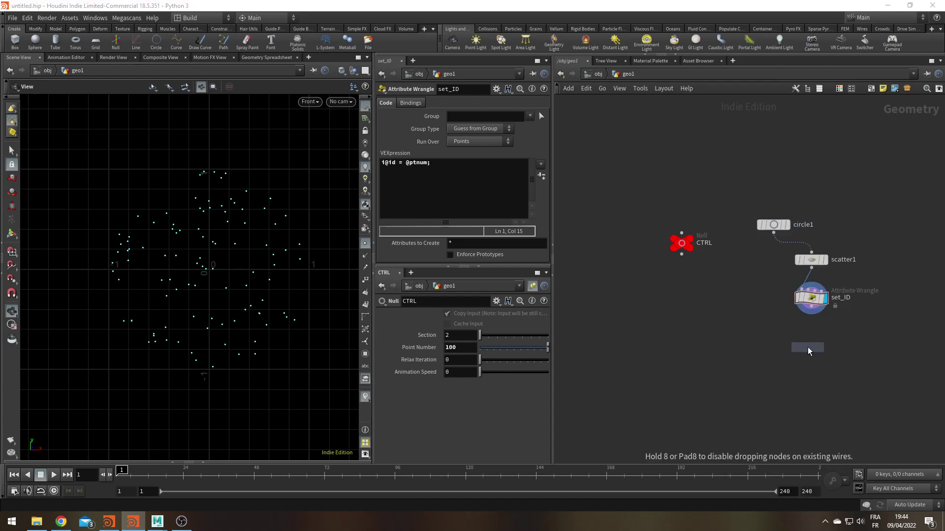
left_click(807, 348)
double_click(808, 314)
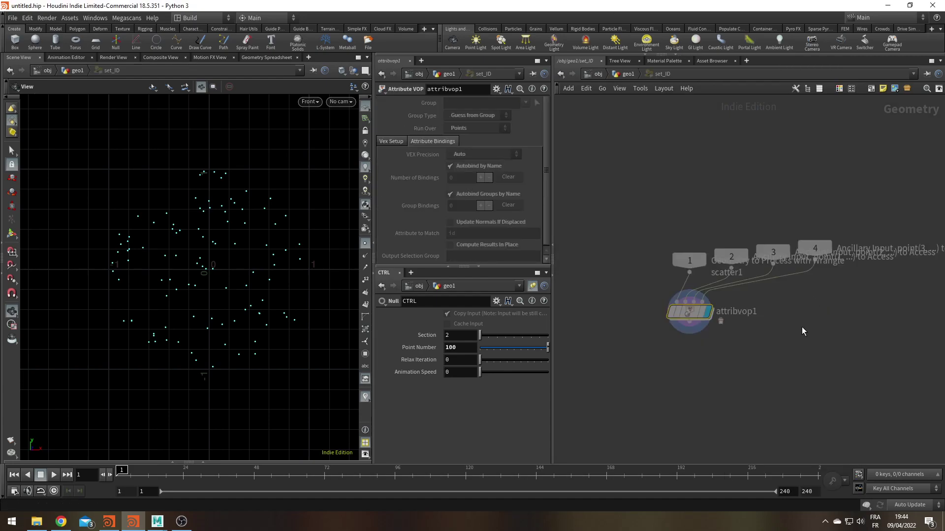
key("u")
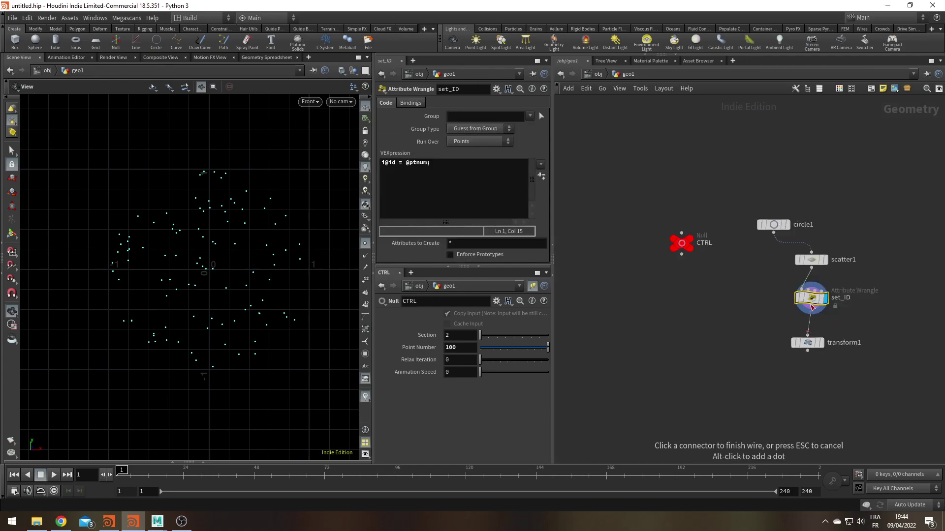
left_click(811, 347)
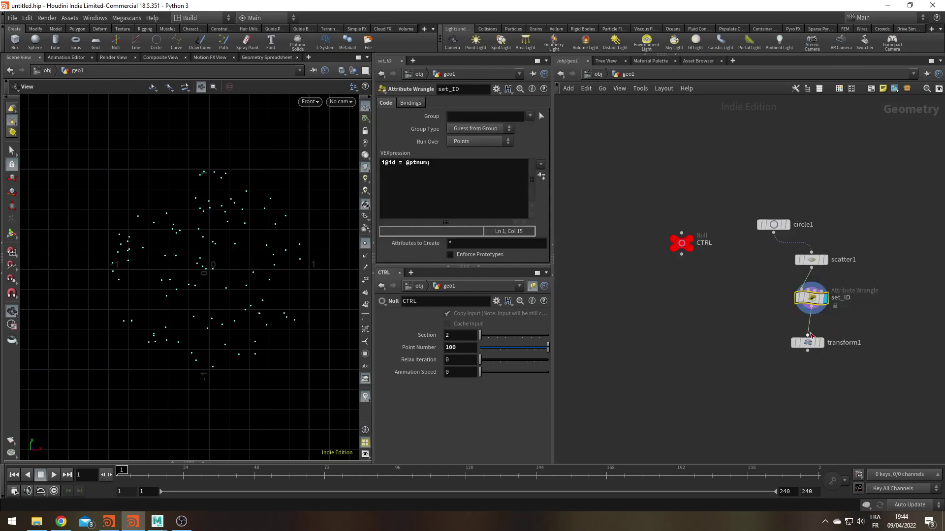
- Rename the Transform node animate, align it under set_ID and display its result
double_click(841, 344)
type("animate")
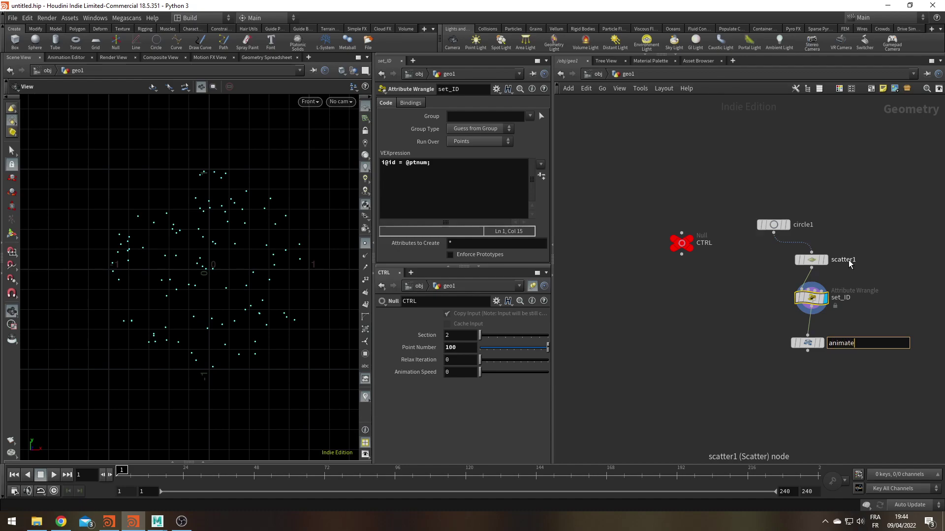
key("Return")
left_click_drag(812, 348, 816, 339)
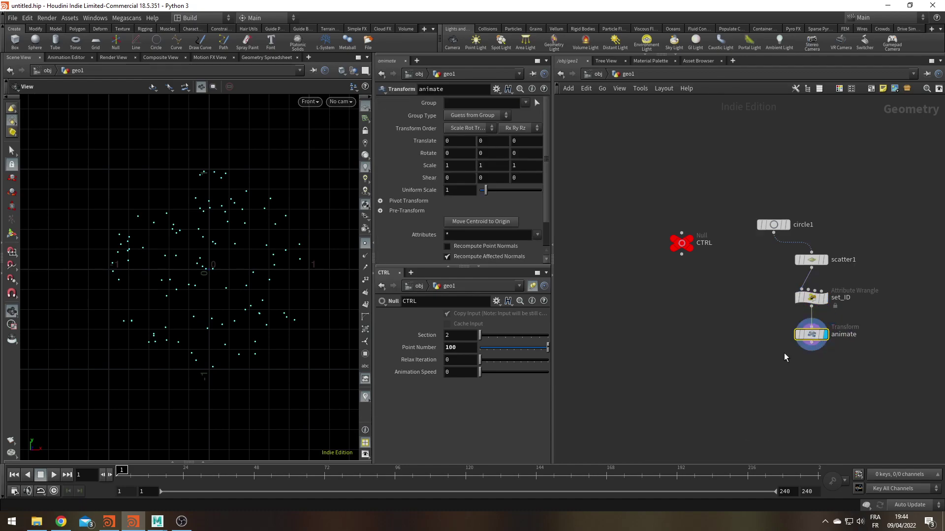
middle_click_drag(516, 153, 787, 165)
left_click(492, 153)
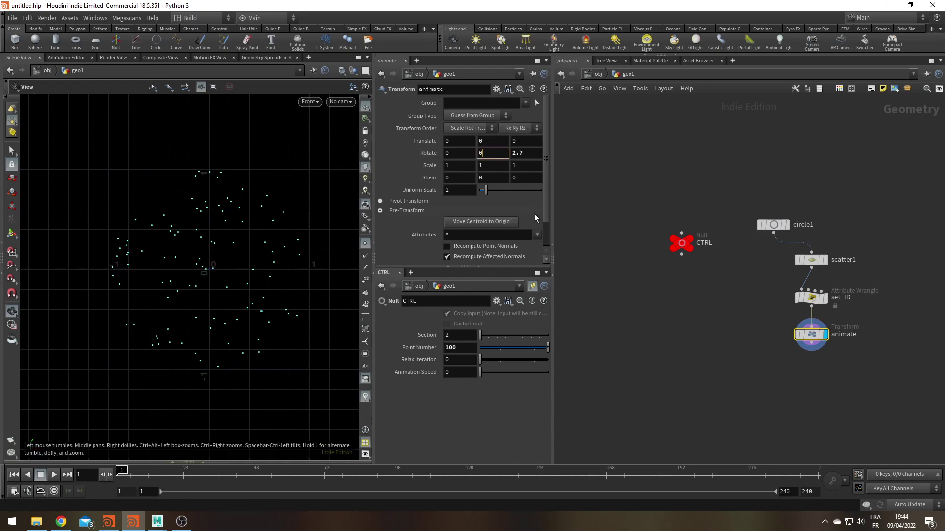
left_click(532, 154)
double_click(515, 153)
type("@Frame")
key("Return")
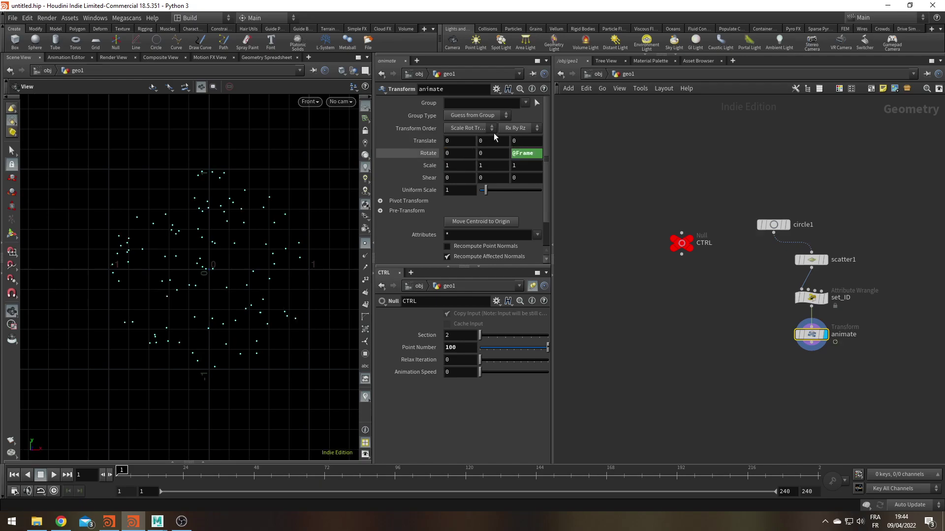
- Enable real-time playback and play the timeline to check the rotation of the points, then stop it
left_click(52, 475)
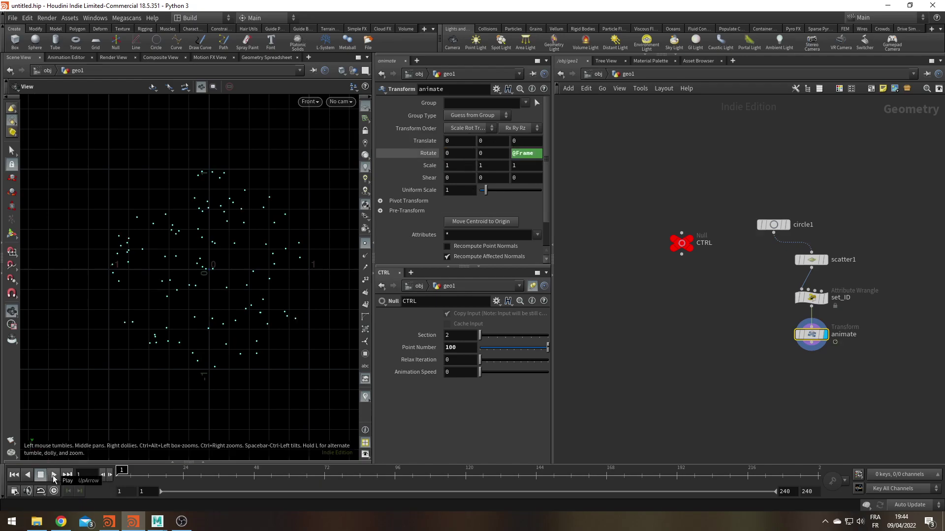
left_click(53, 475)
left_click(54, 476)
left_click(53, 477)
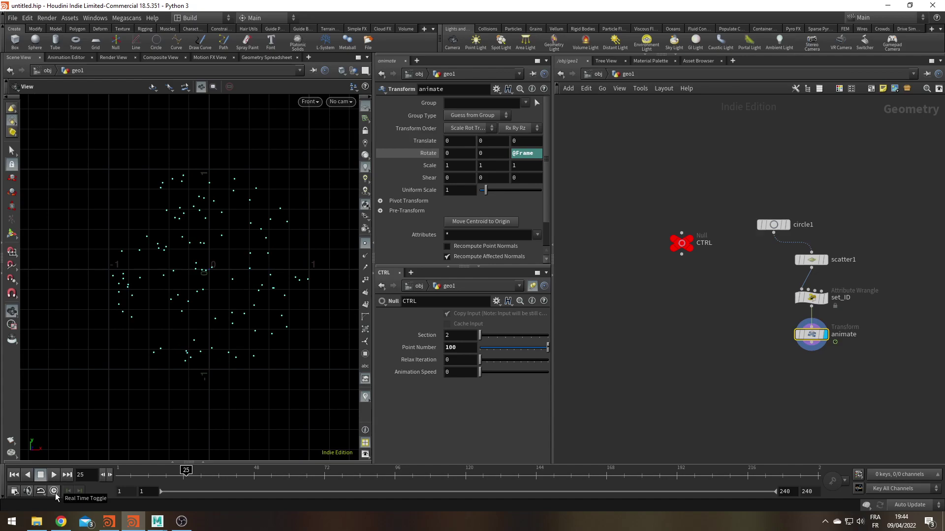
left_click(55, 491)
left_click(54, 475)
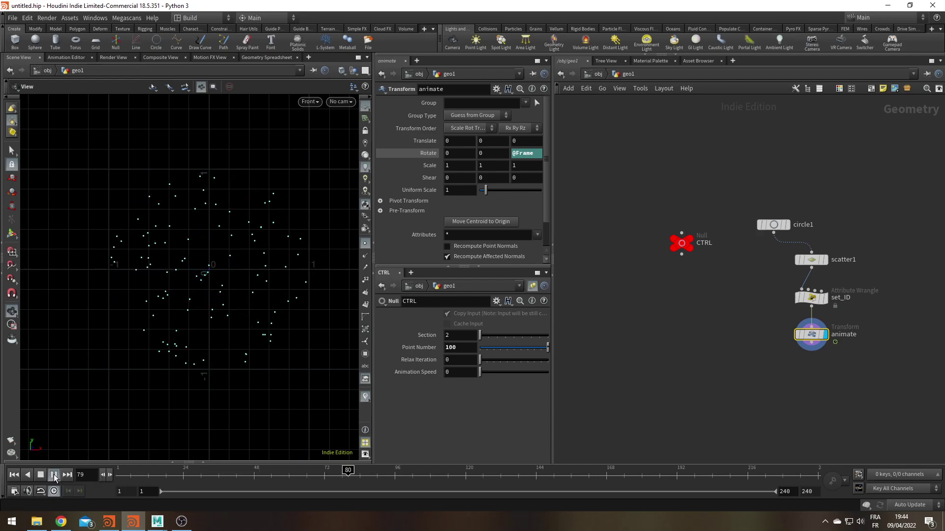
left_click(54, 475)
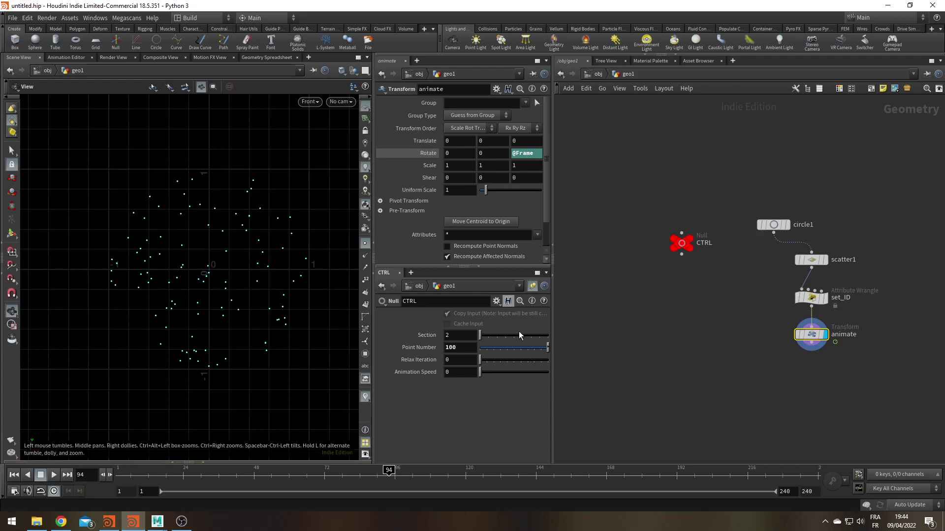
right_click(457, 376)
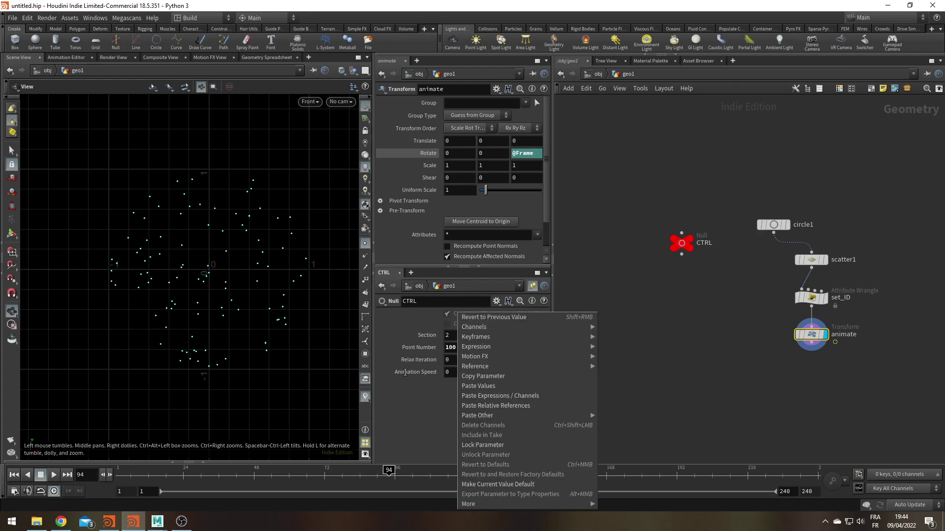
left_click(493, 376)
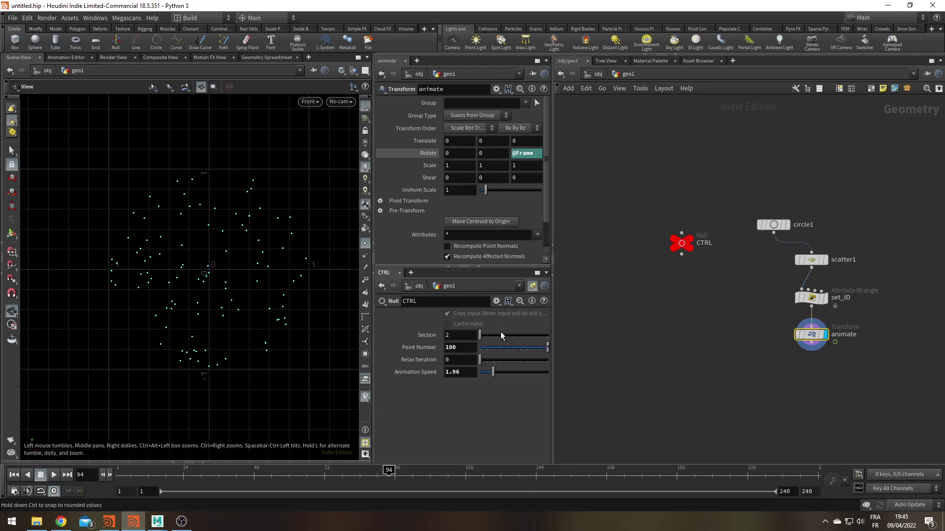
left_click(533, 155)
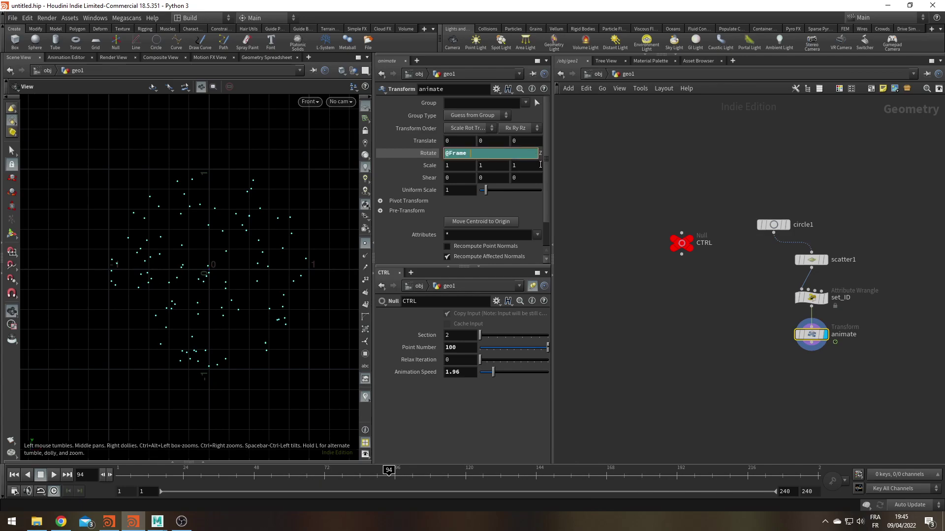
type("*")
right_click(494, 159)
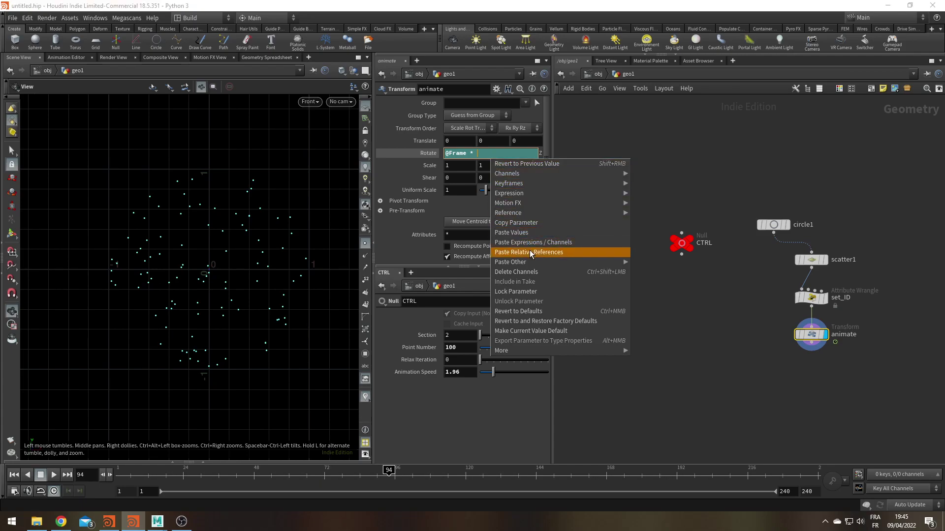
left_click(529, 252)
key("Return")
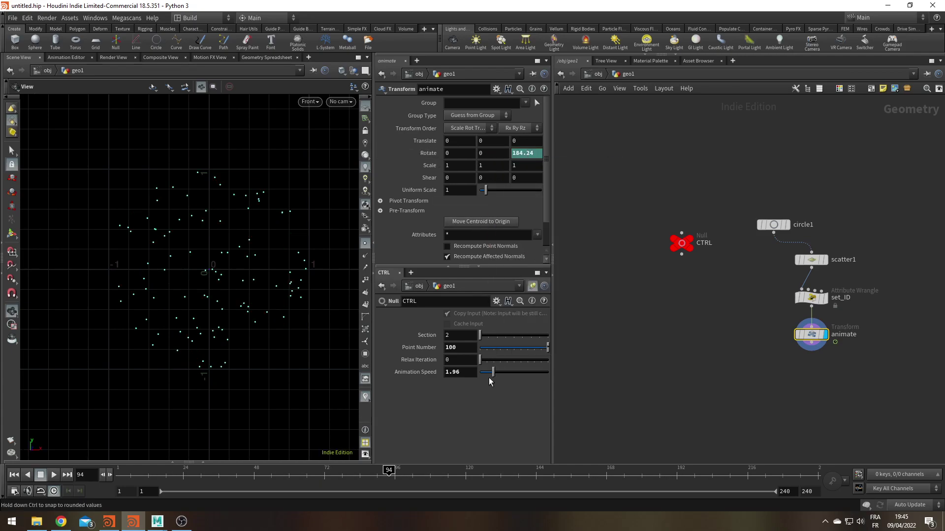
- Play the timeline with Animation Speed at 0, then set it to about 2.17 and play the rotation again
left_click_drag(494, 372, 479, 372)
left_click(57, 477)
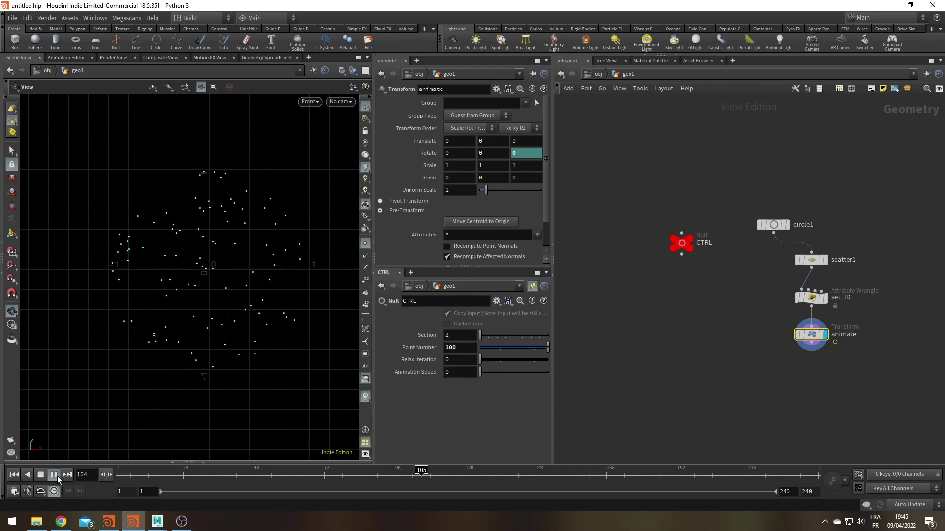
left_click(55, 473)
left_click(494, 371)
left_click(54, 476)
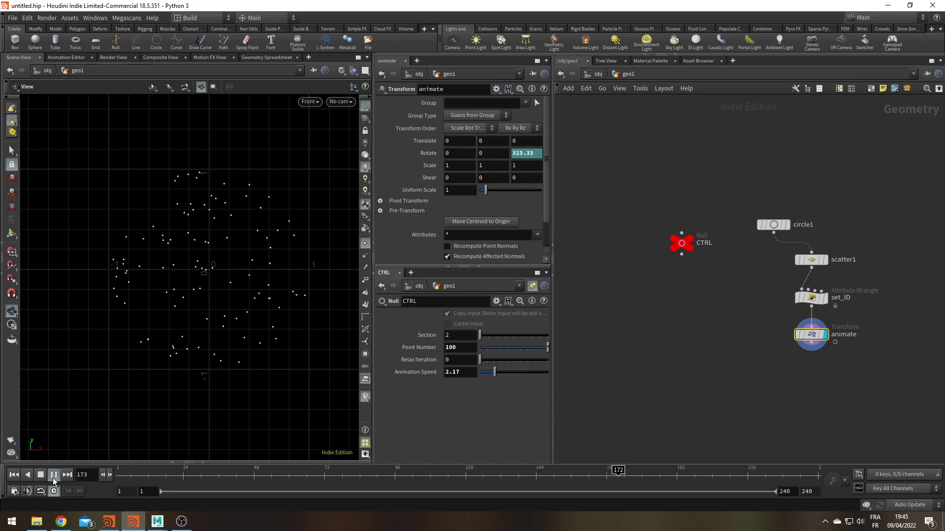
left_click(53, 476)
- Add a Voronoi Fracture node fed by circle1 as geometry and animate as cell points, and display its result
mouse_move(773, 229)
key("Tab")
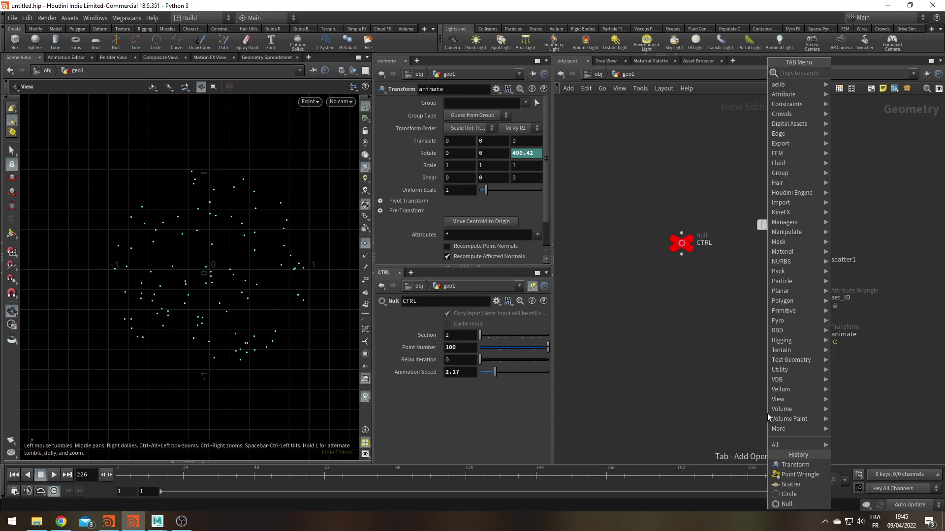
type("vor fr")
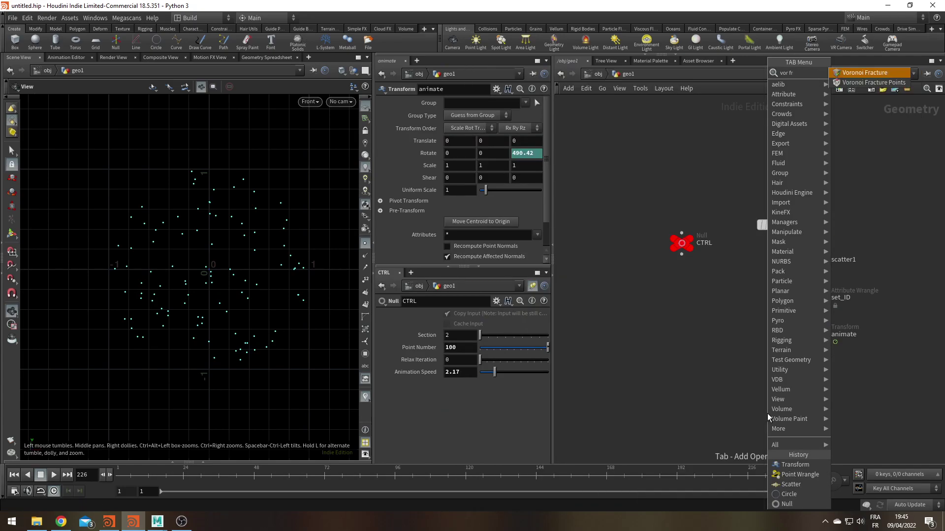
key("Return")
left_click(754, 388)
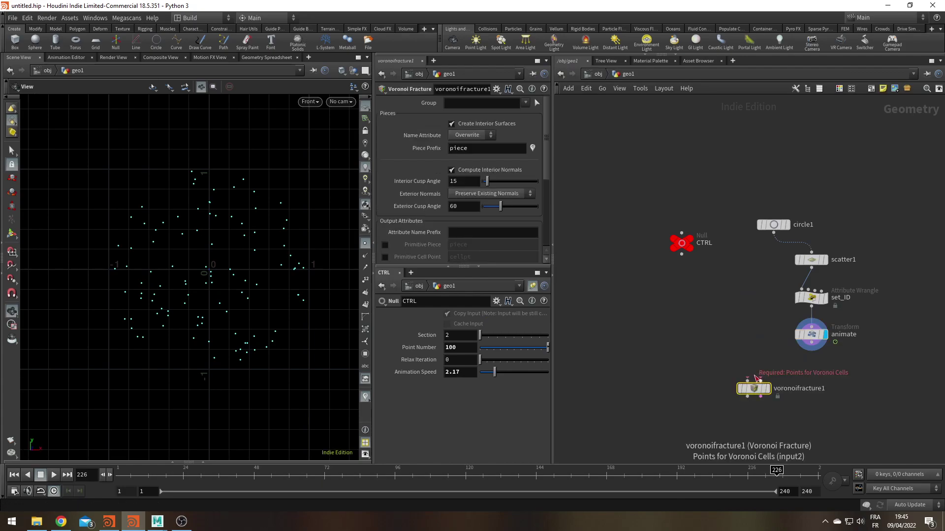
left_click_drag(747, 380, 773, 233)
left_click_drag(761, 382, 811, 350)
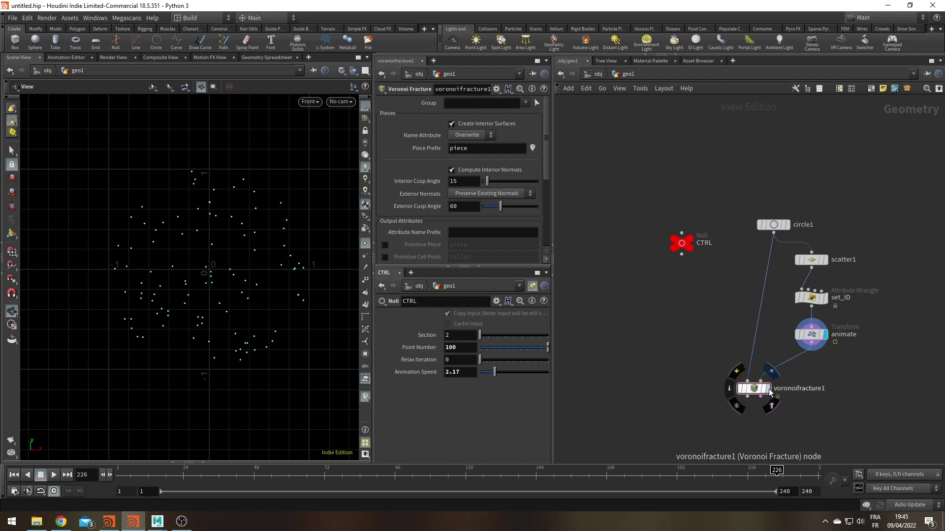
left_click(768, 389)
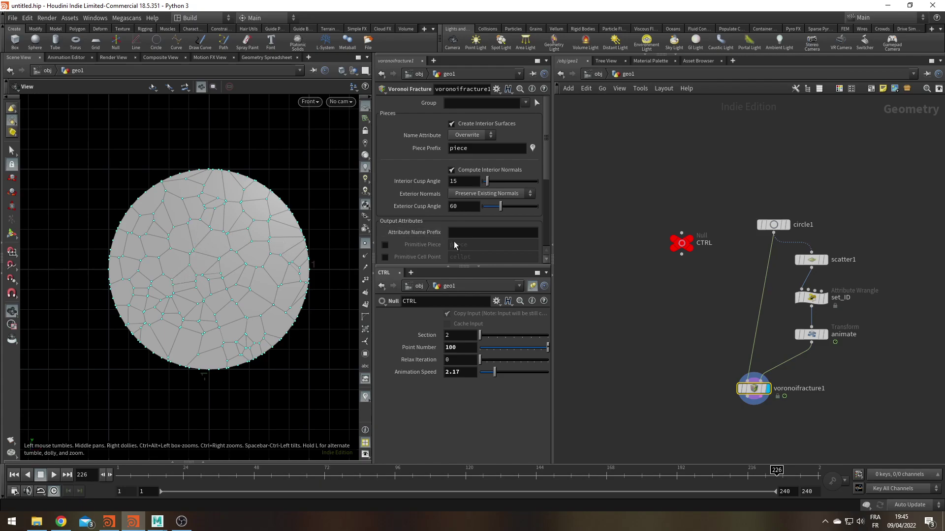
- Turn off Create Interior Surfaces on the Voronoi Fracture and set its Cut Plane Offset to 0.01
left_click_drag(472, 269, 472, 308)
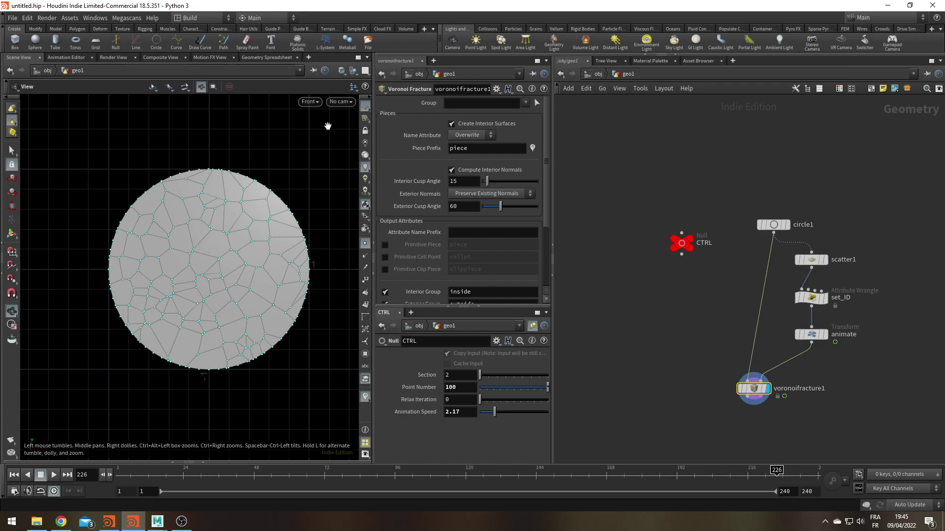
left_click(483, 125)
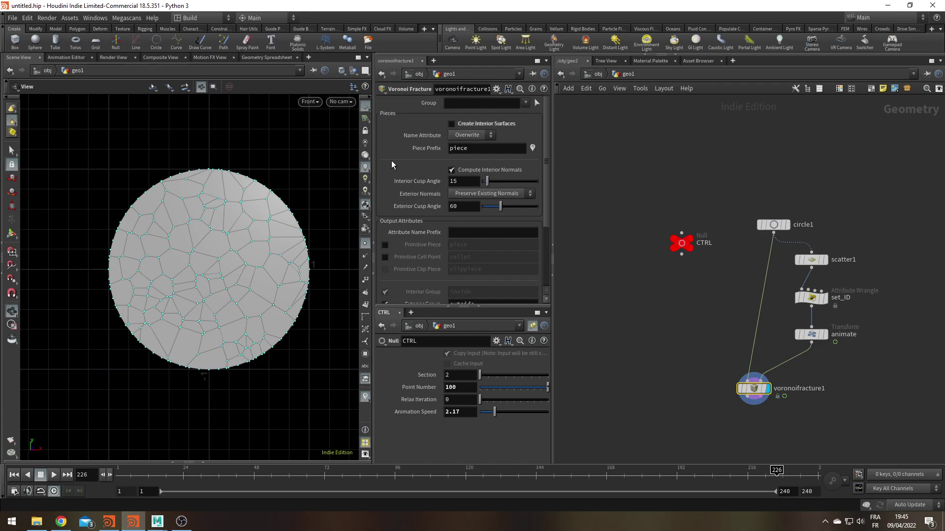
scroll(391, 161, "down", 5)
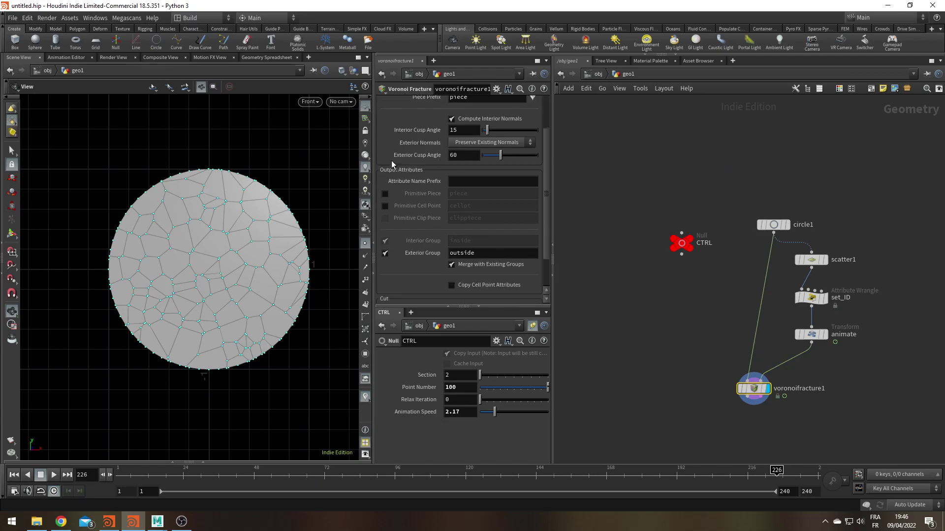
scroll(391, 160, "down", 1)
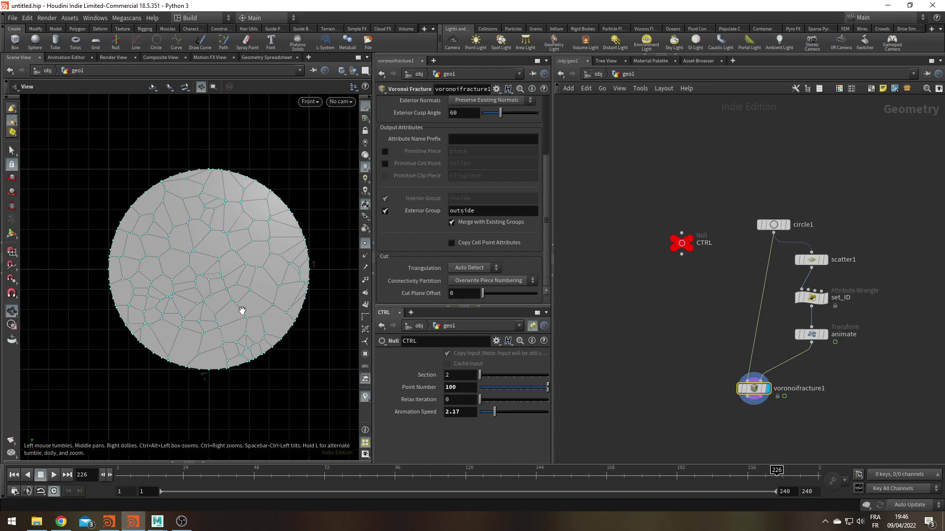
left_click(471, 294)
type(".01")
key("Return")
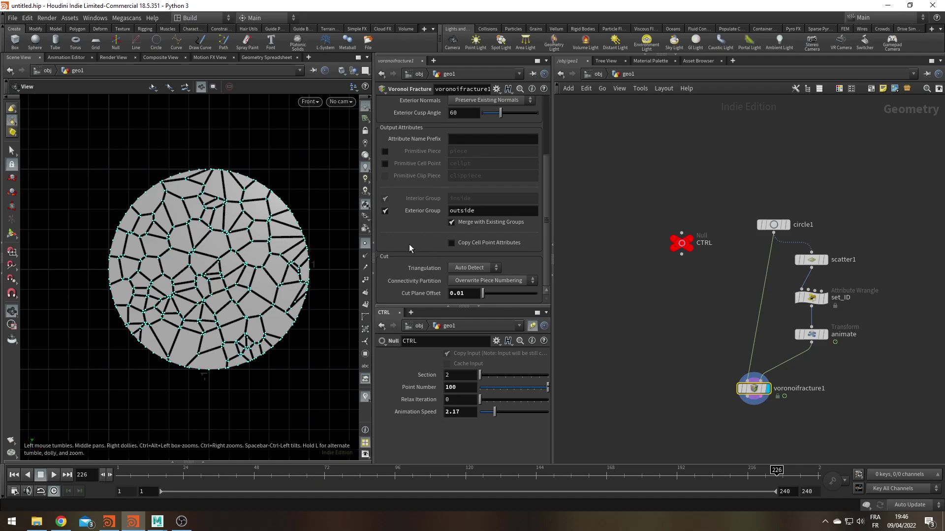
- Show primitive numbers in the viewport and enable the fracture's Primitive Cell Point output attribute with the name id
mouse_move(815, 296)
left_click(365, 303)
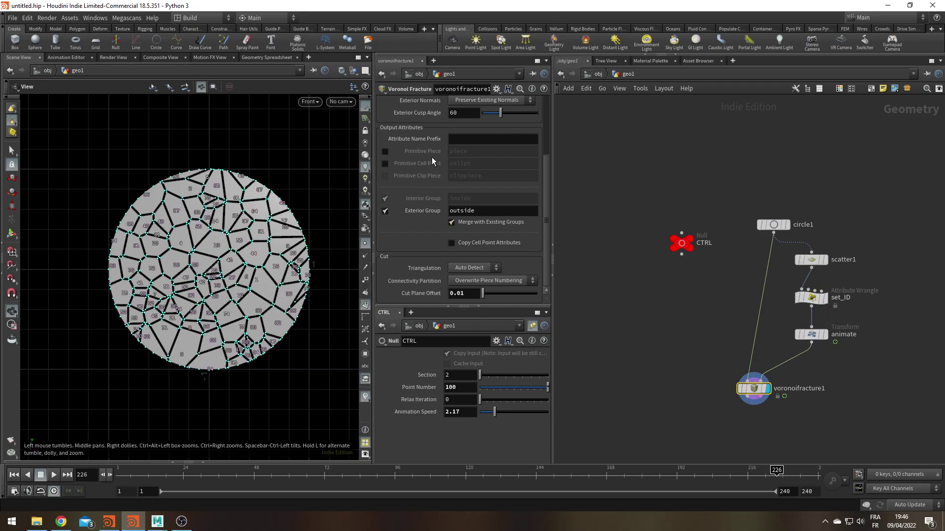
scroll(433, 157, "up", 1)
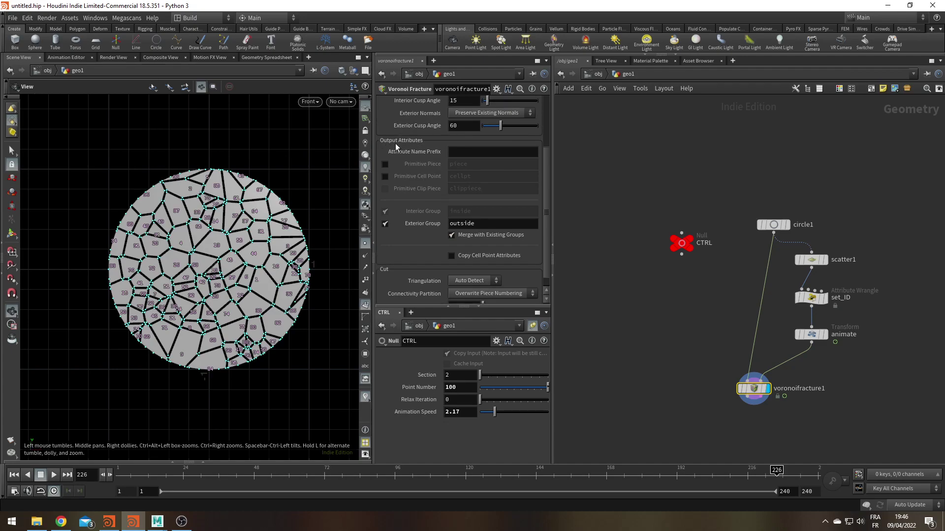
left_click(385, 176)
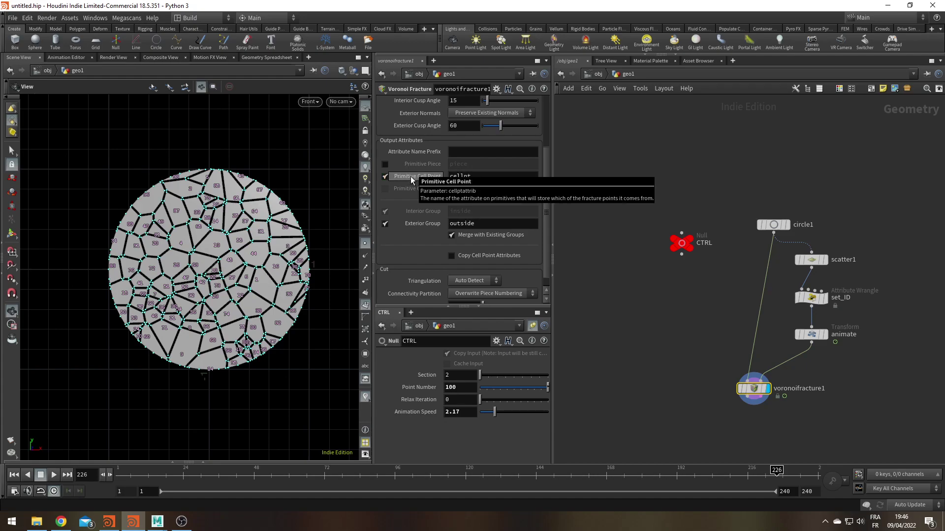
double_click(488, 176)
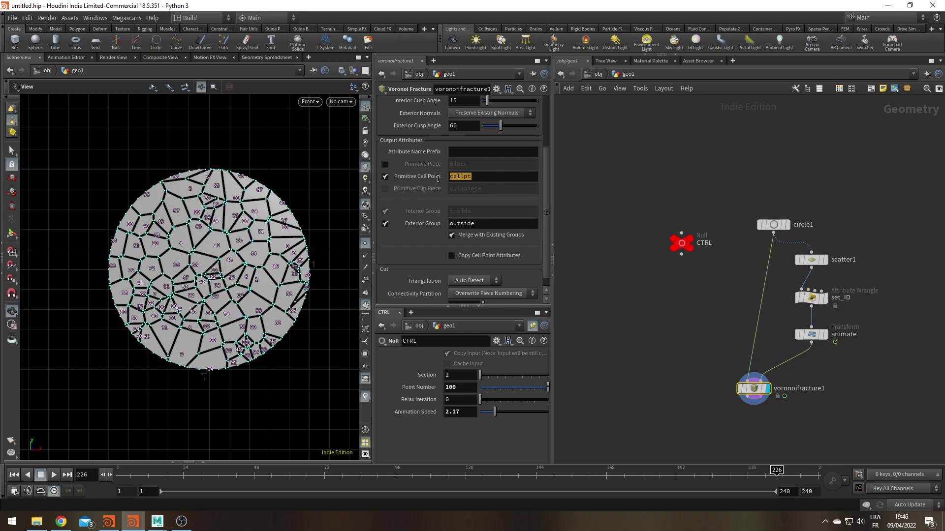
type("id")
key("Return")
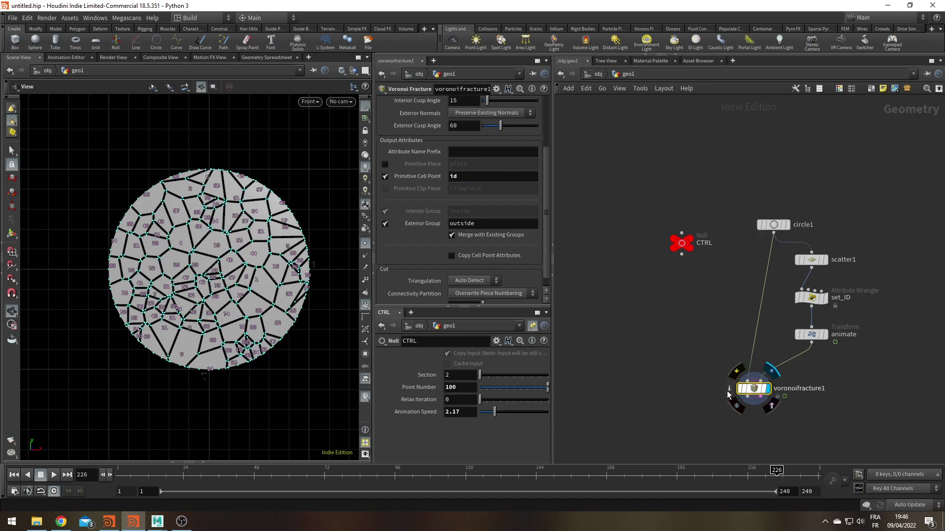
- Visualize the fracture's id primitive attribute as colours in the viewport and hide the primitive numbers
left_click(727, 391)
left_click(528, 257)
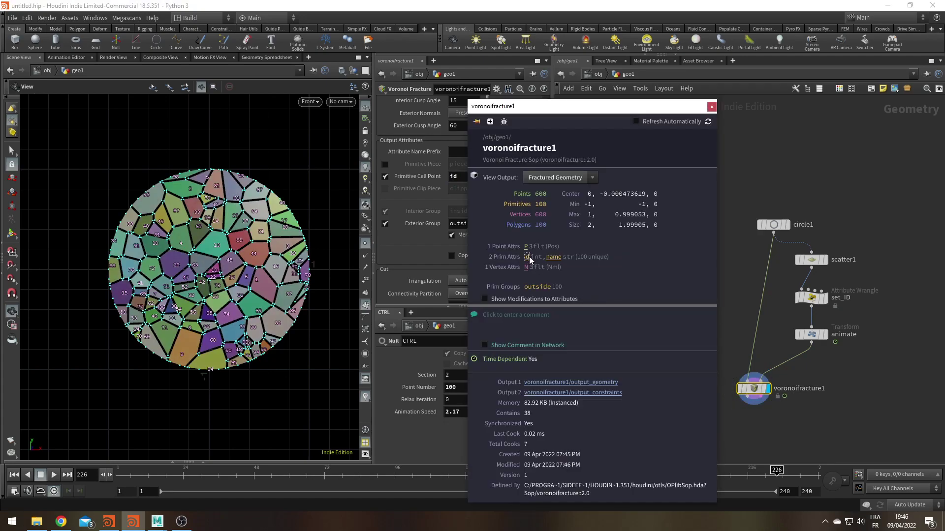
left_click(530, 256)
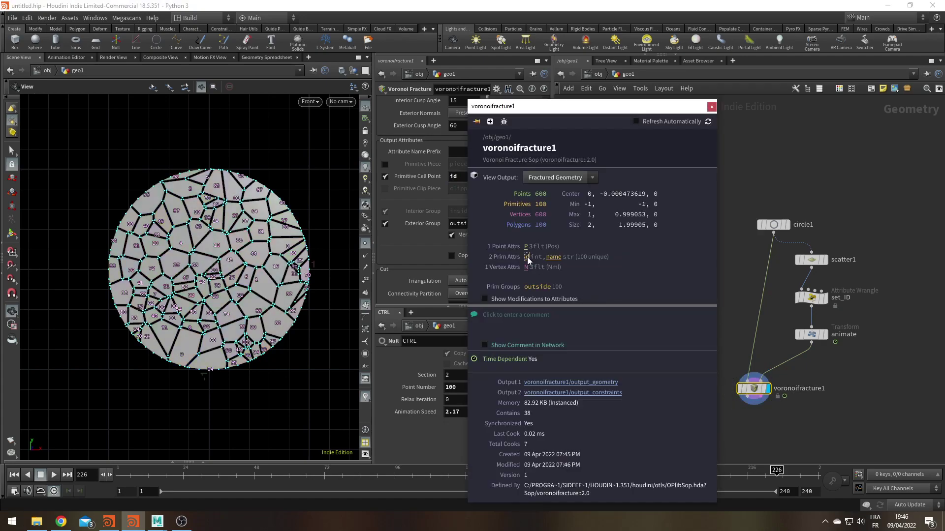
left_click(527, 257)
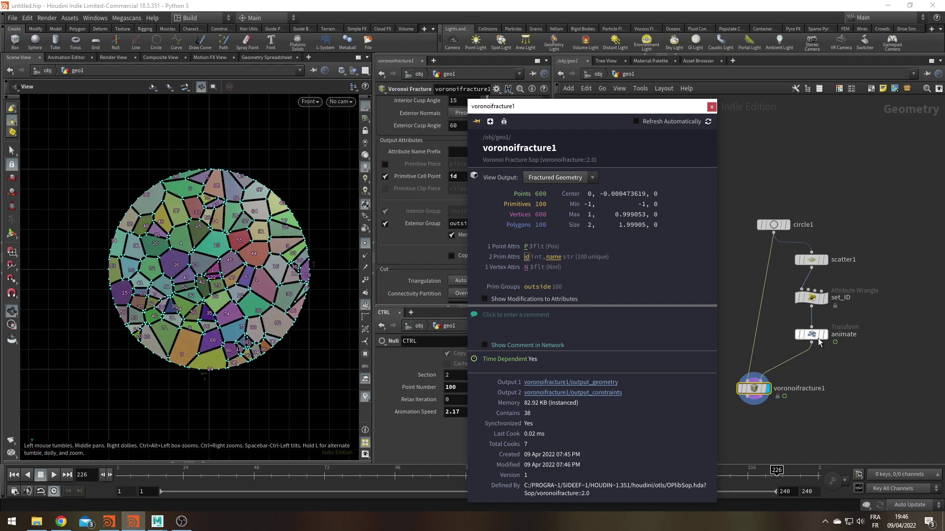
left_click(711, 107)
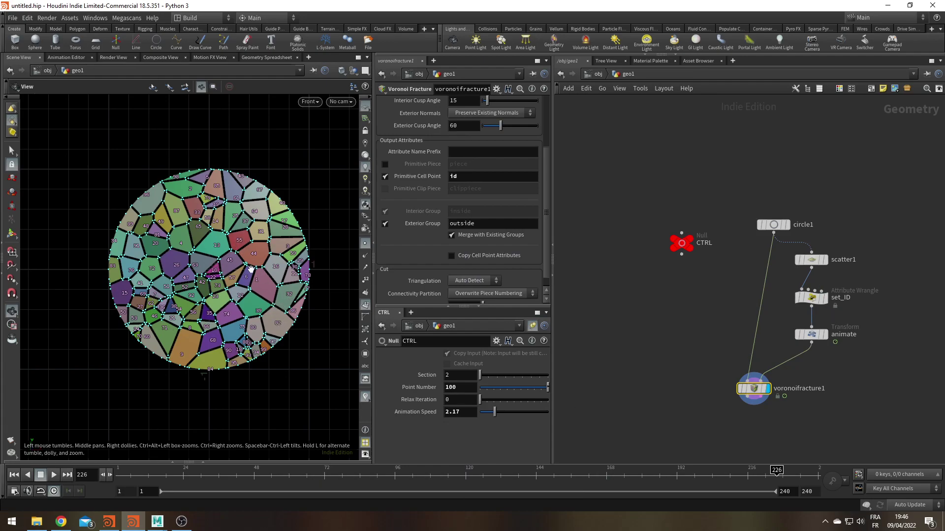
middle_click_drag(701, 423, 657, 381)
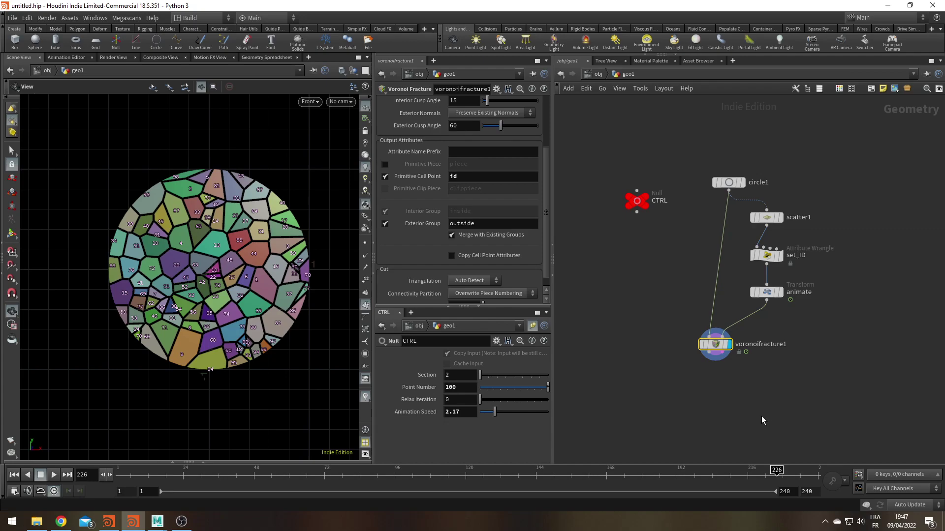
left_click(364, 307)
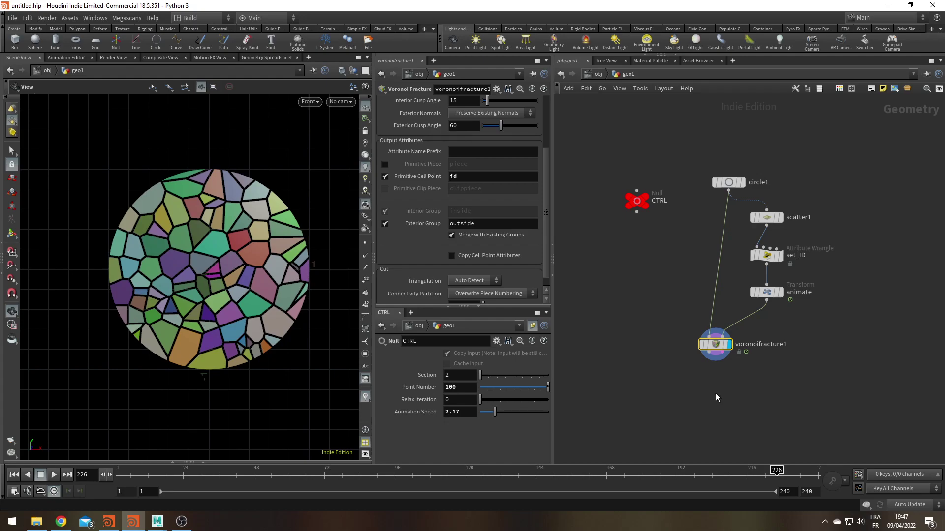
- Add a Clip node below voronoifracture1 and set its direction to 1, 0, 0 to keep the half along positive X
key("Tab")
type("clip")
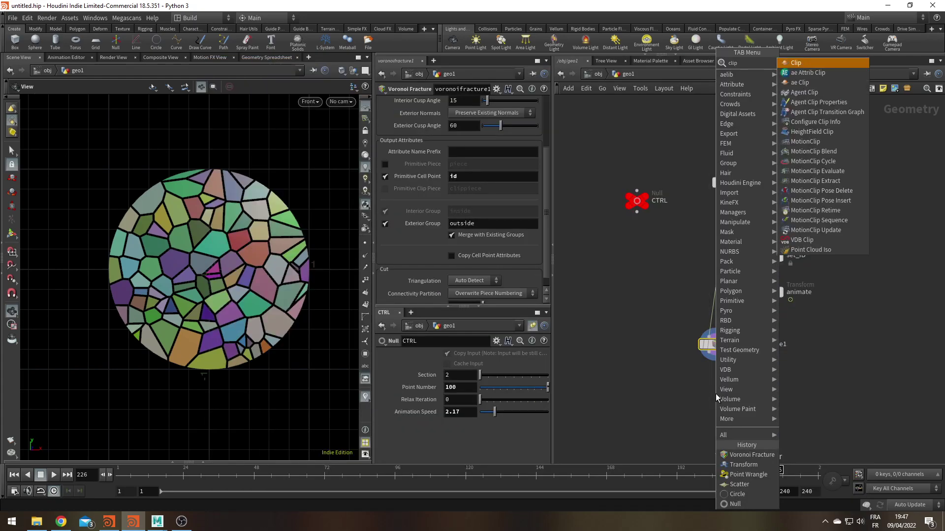
key("Return")
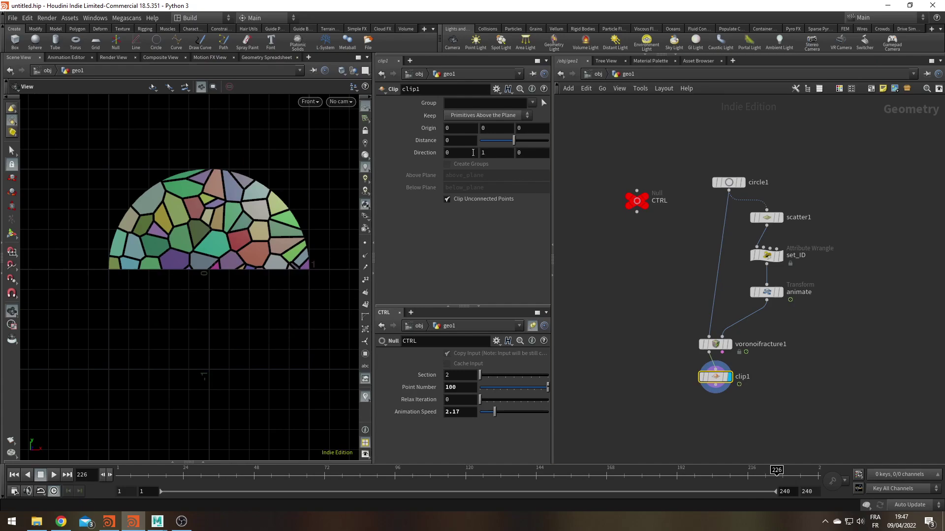
left_click(492, 152)
type("0")
key("Return")
left_click(460, 152)
type("1")
key("Return")
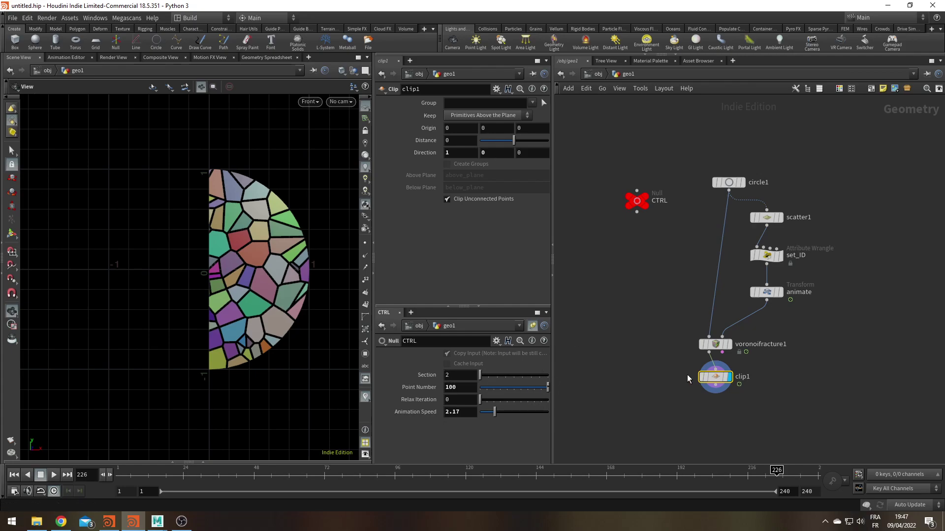
- Add a Transform node directly below clip1 and display its result
left_click(704, 420)
key("Tab")
type("tr")
key("Down")
key("Down")
key("Return")
left_click(710, 415)
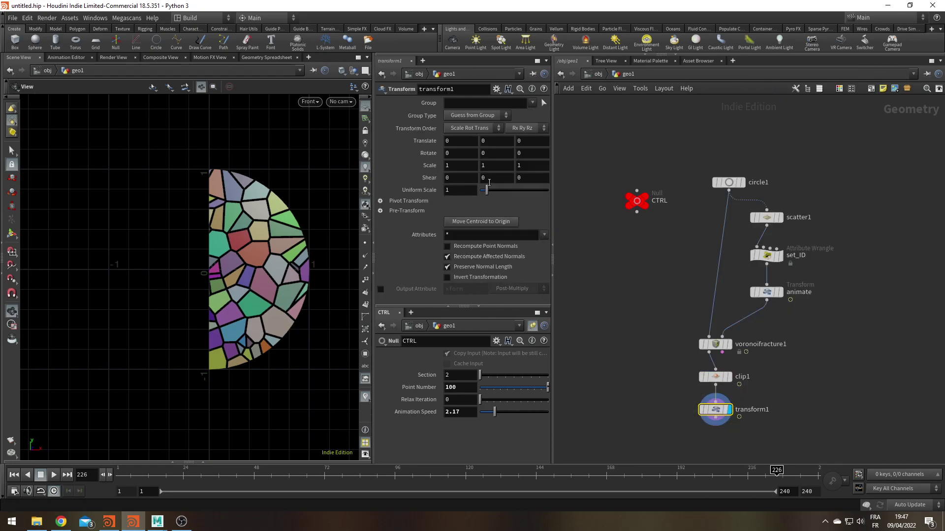
- Set transform1's Z rotation to 360 divided by a relative reference to the CTRL null's Section parameter
left_click(516, 153)
type("360/")
right_click(456, 374)
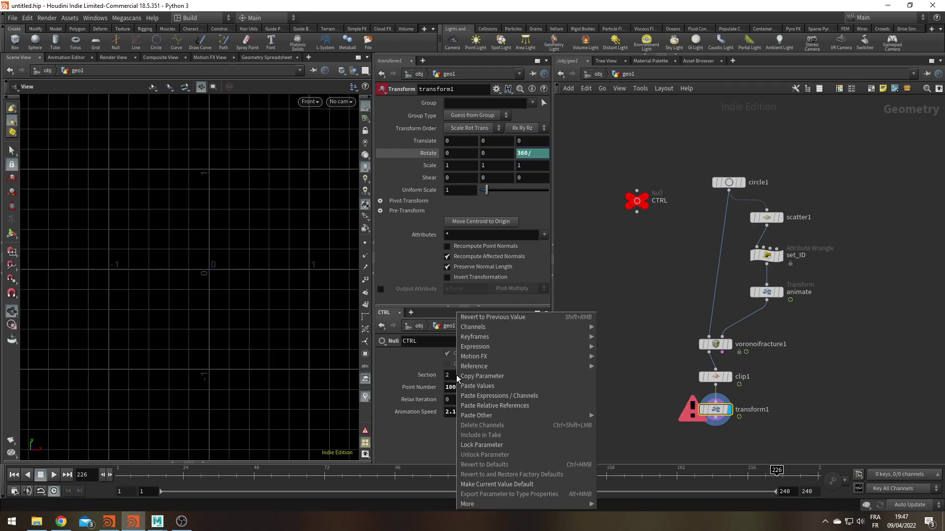
left_click(479, 377)
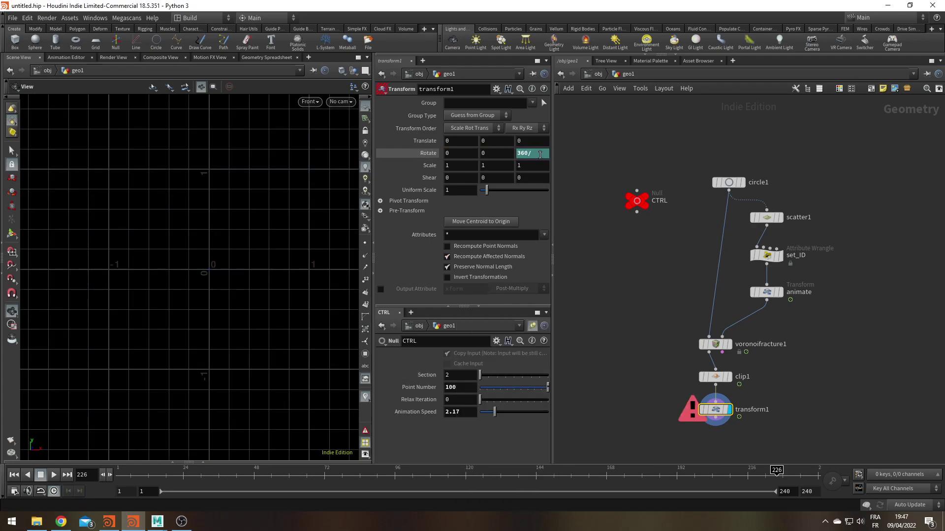
right_click(539, 154)
left_click(579, 248)
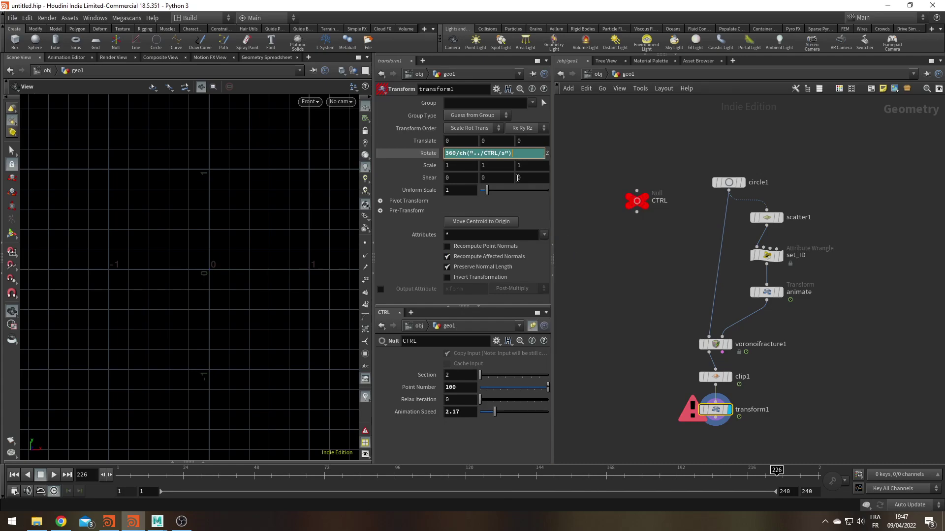
left_click(622, 279)
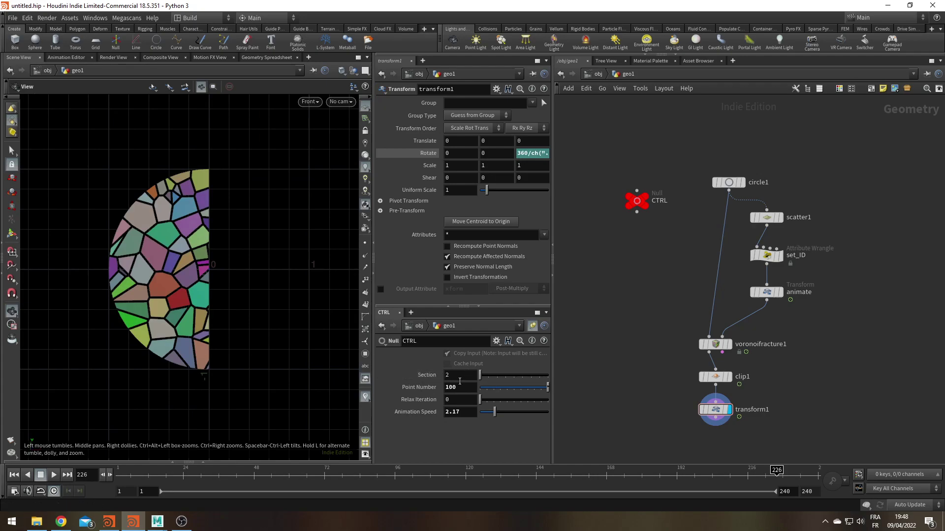
- Set CTRL's Section to 7 and halve transform1's Z rotation expression to 360/ch("../CTRL/s")/2
left_click_drag(485, 378, 522, 380)
left_click(525, 153)
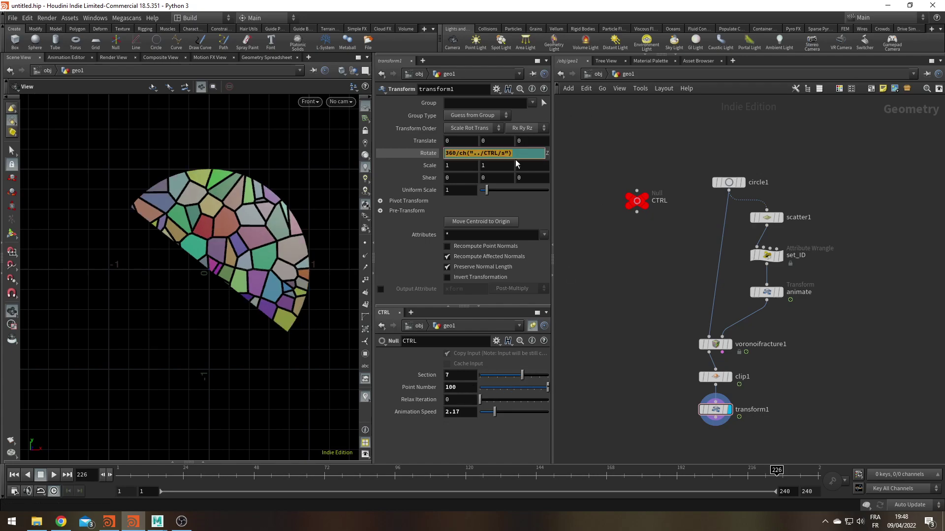
left_click(528, 153)
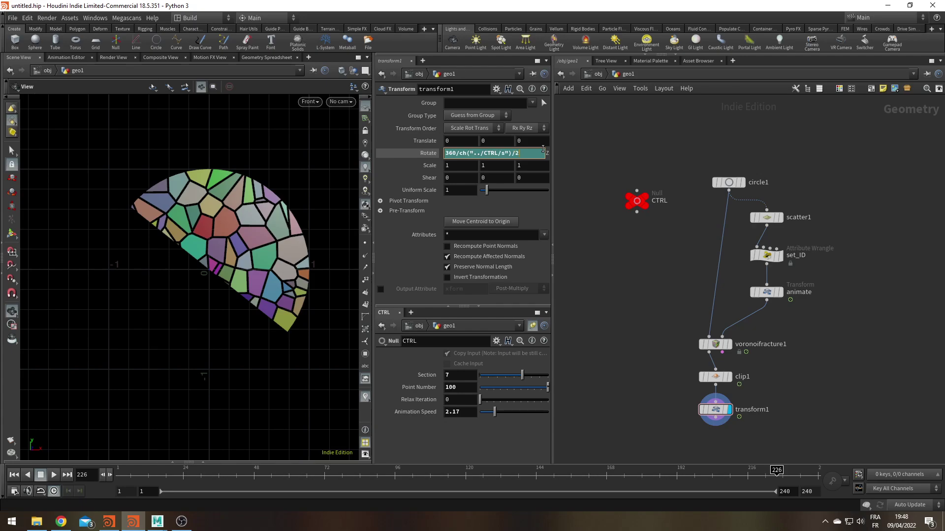
key("Return")
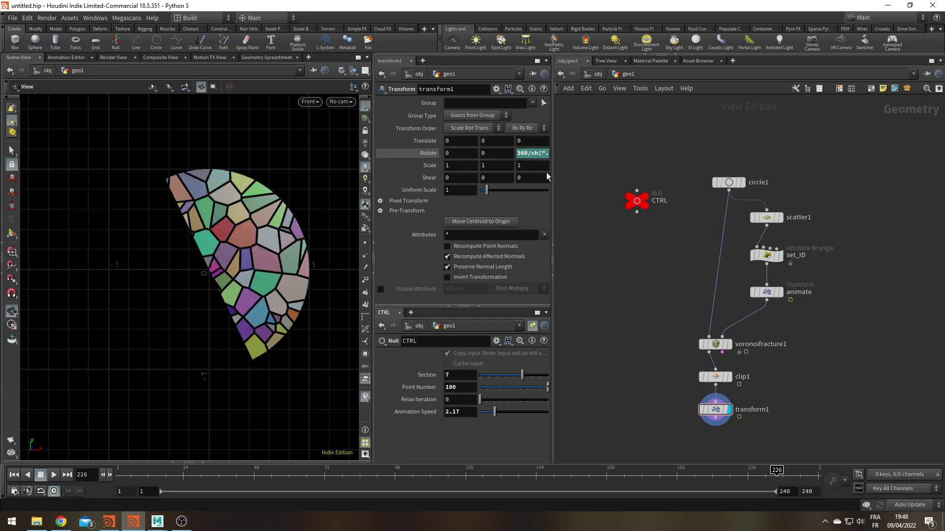
left_click(435, 152)
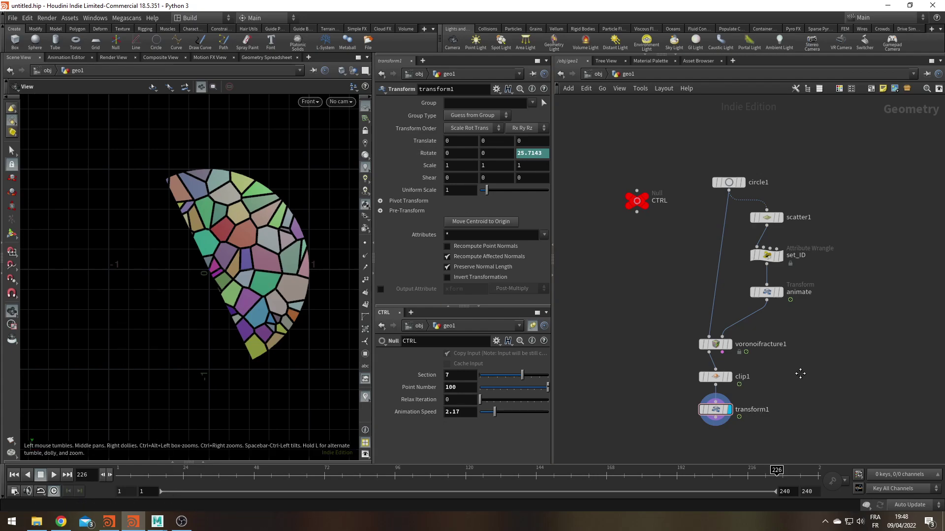
- Duplicate clip1 below transform1, display the copy and set it to keep Primitives Below the Plane
middle_click_drag(802, 376, 774, 266)
left_click(686, 315)
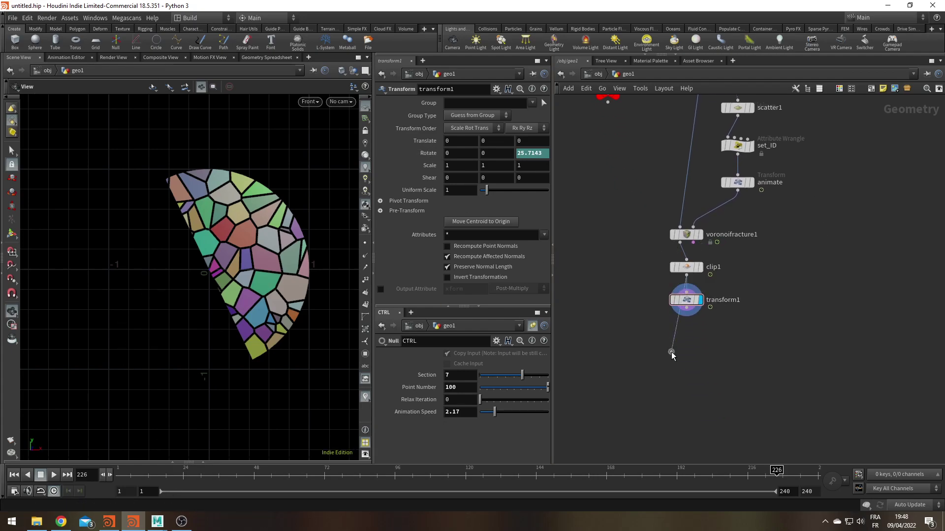
key("Escape")
mouse_move(687, 267)
left_click_drag(688, 268, 688, 301, "alt")
left_click_drag(673, 339, 688, 332)
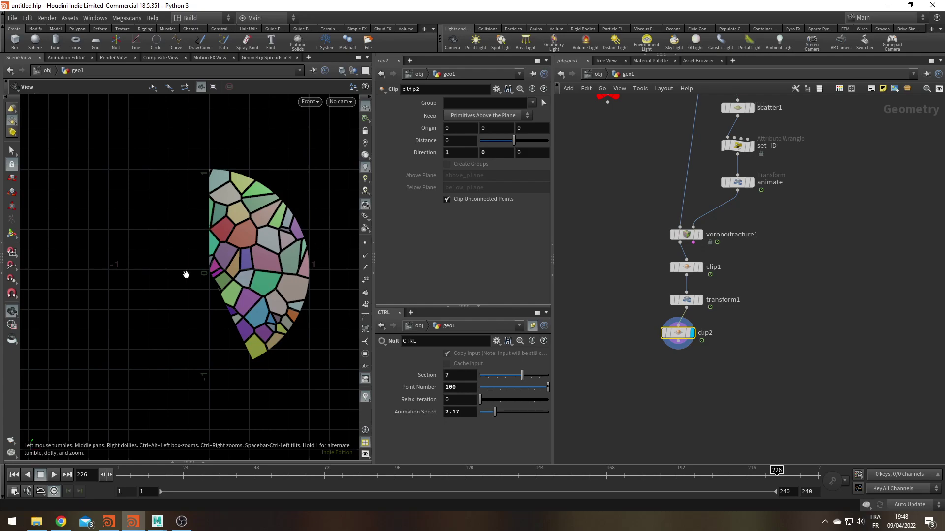
left_click(502, 114)
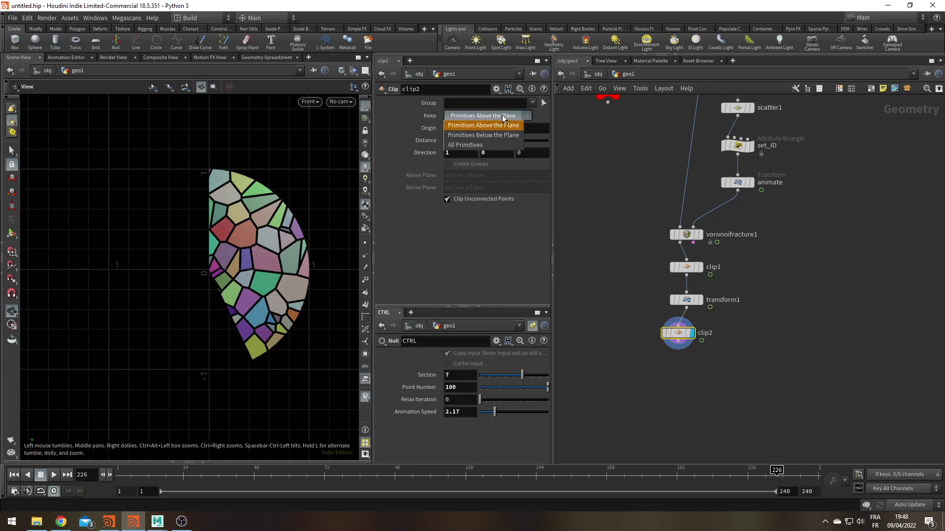
left_click(499, 134)
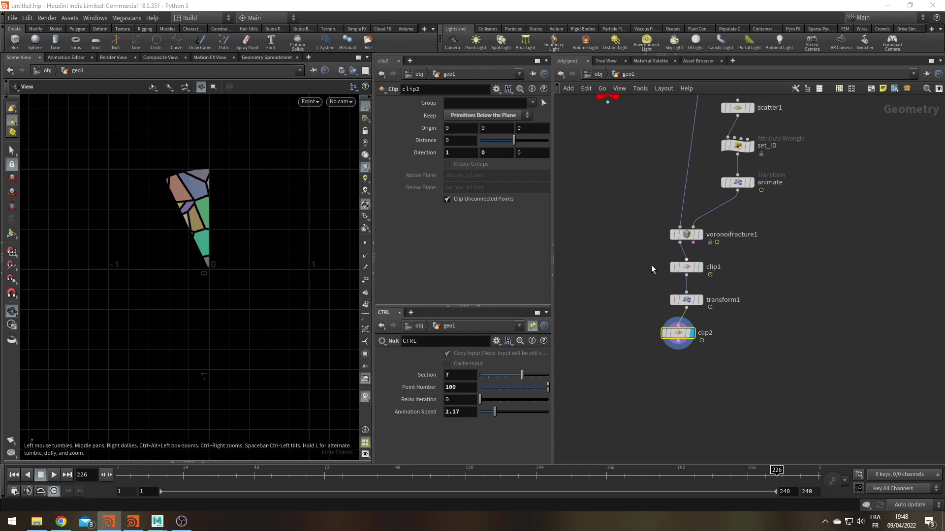
- Add a Mirror node directly below clip2 and display the mirrored wedge
left_click(684, 387)
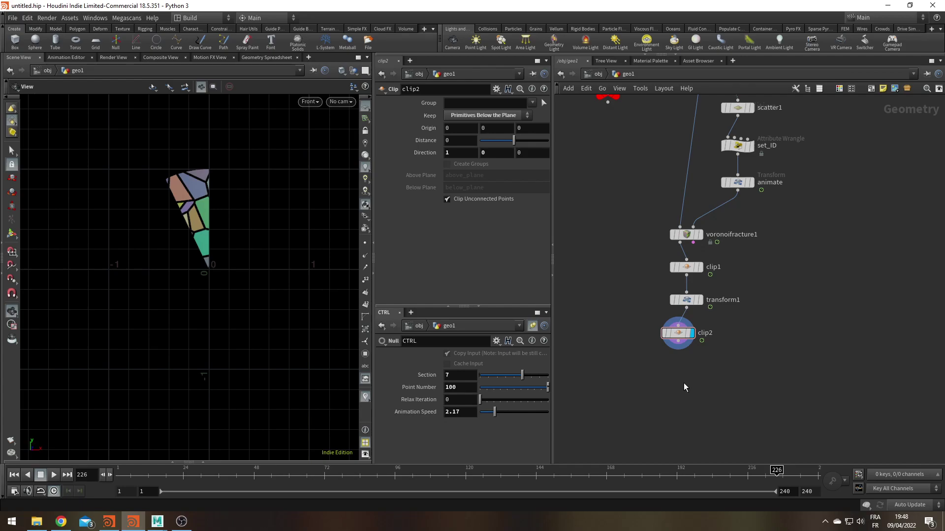
key("Tab")
type("mirr")
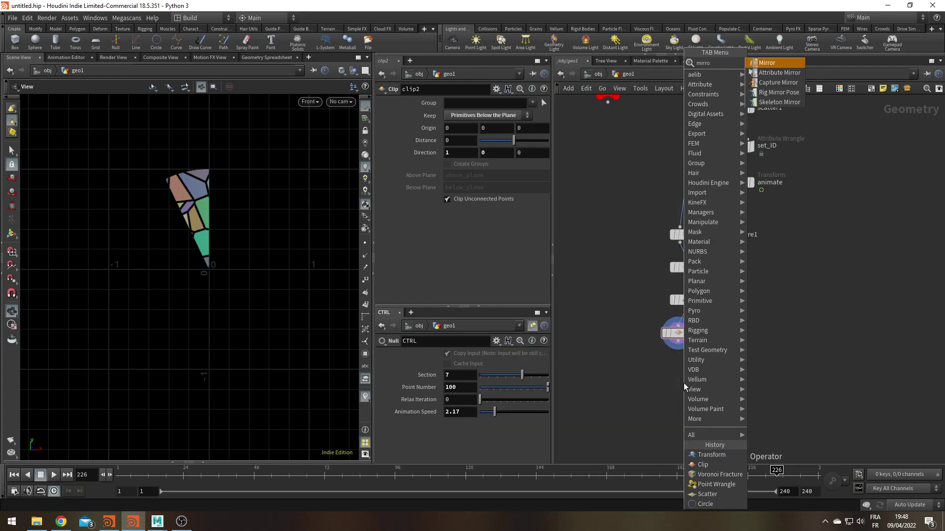
key("Return")
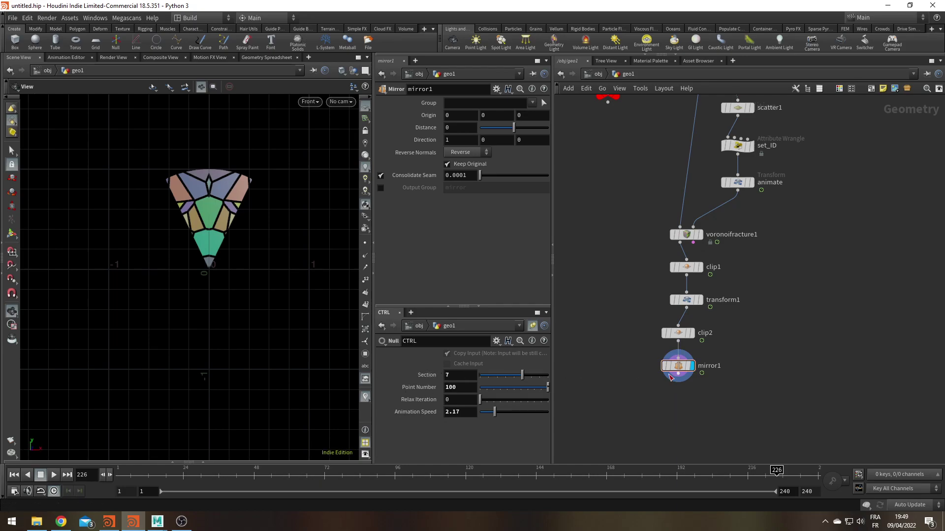
- Add a displayed Copy and Transform node below mirror1 and link its Total Number to CTRL's Section parameter by relative reference
key("Tab")
mouse_move(698, 401)
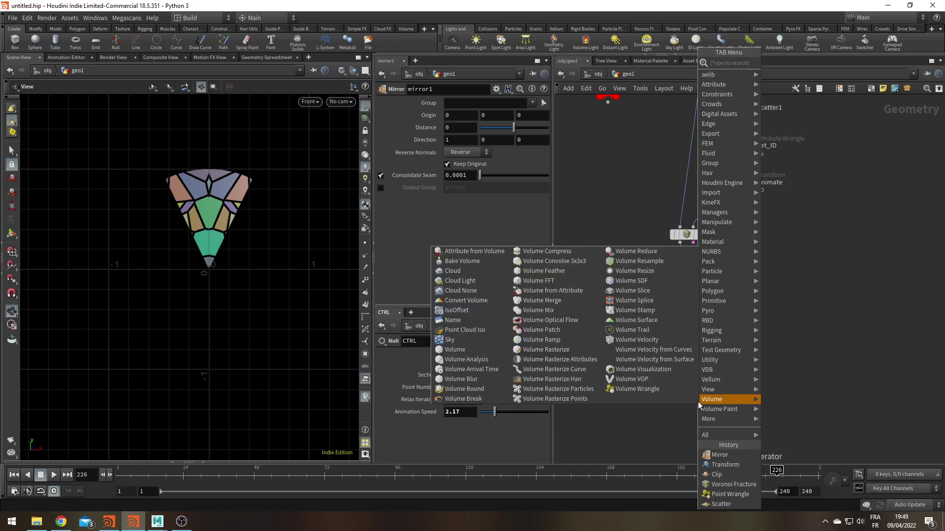
type("copy")
key("Return")
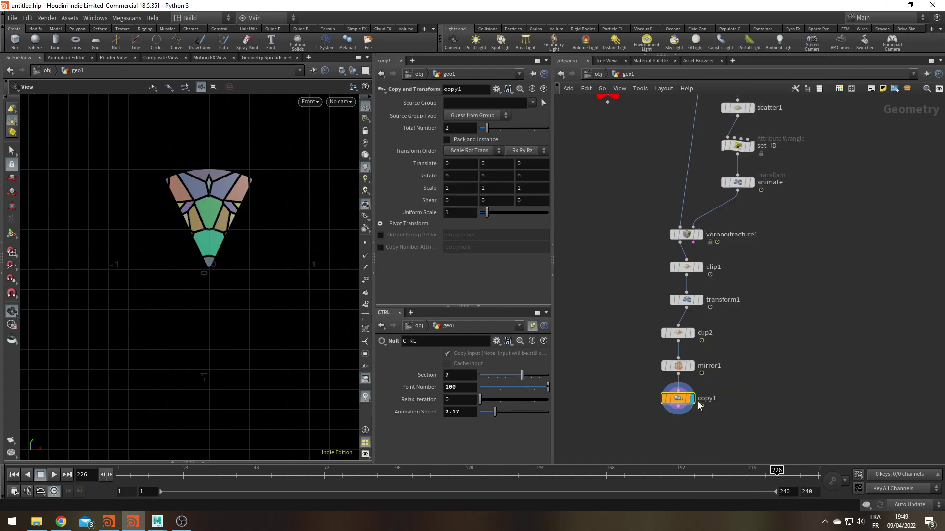
right_click(458, 374)
left_click(482, 377)
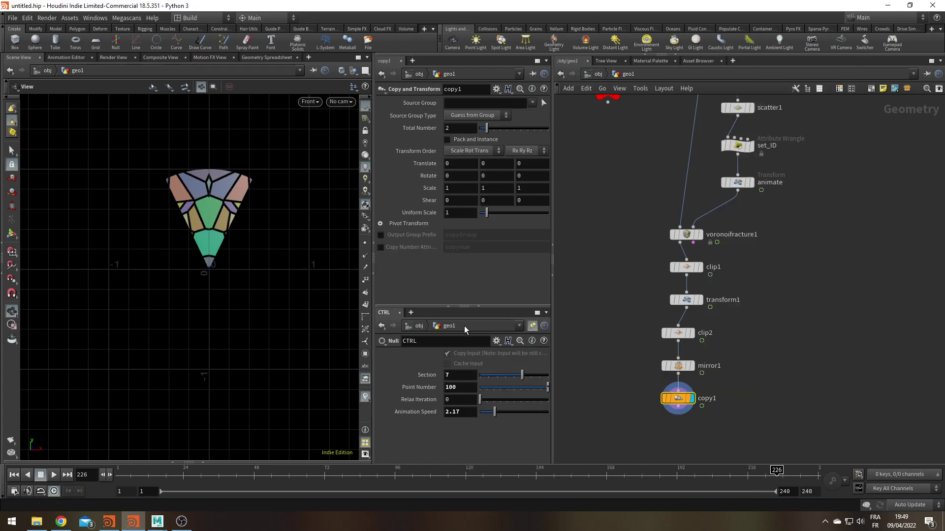
right_click(450, 126)
left_click(479, 220)
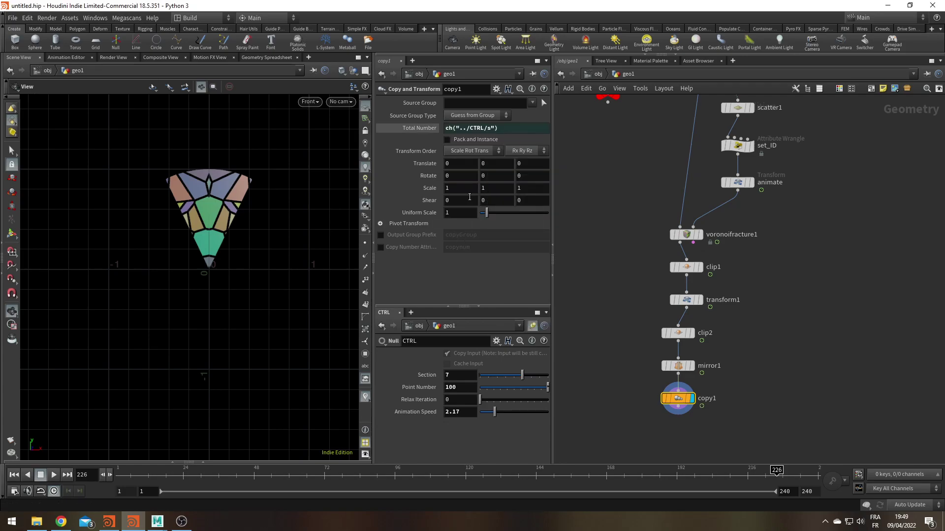
- Set copy1's Z rotation to 360 divided by its own Total Number, using the expression 360/ch("ncy")
left_click(418, 128)
right_click(457, 127)
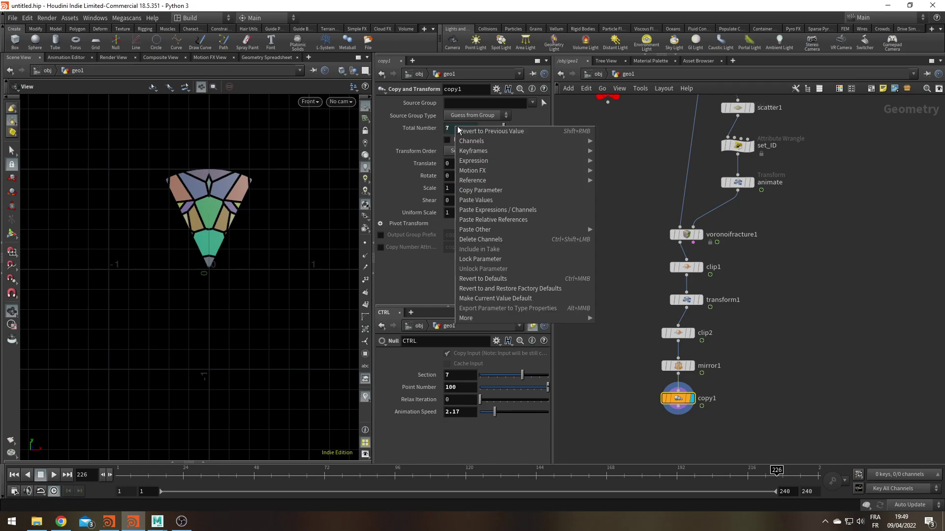
left_click(489, 191)
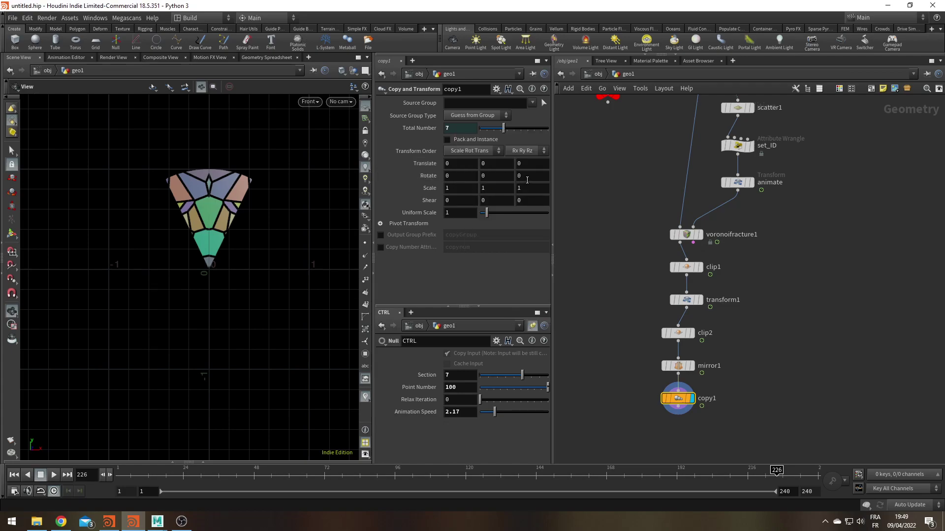
left_click(507, 177)
left_click(521, 176)
type("360/")
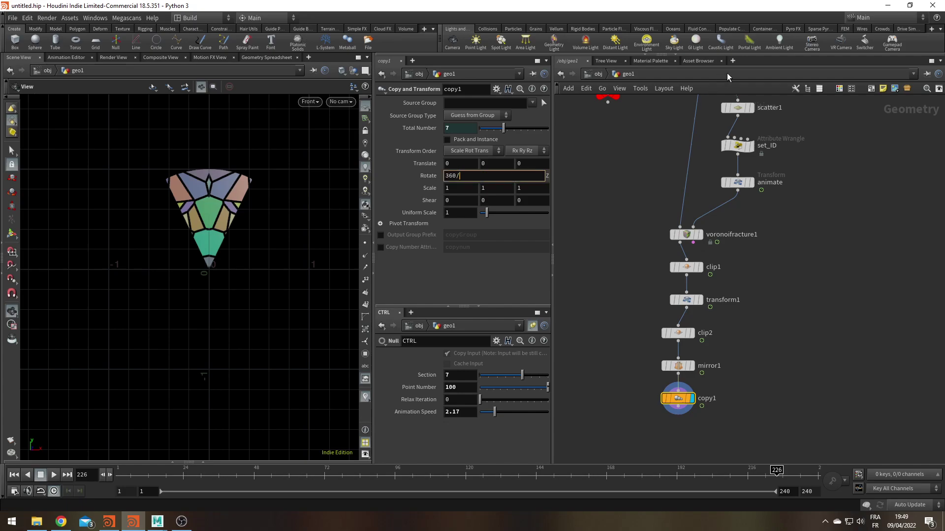
right_click(497, 176)
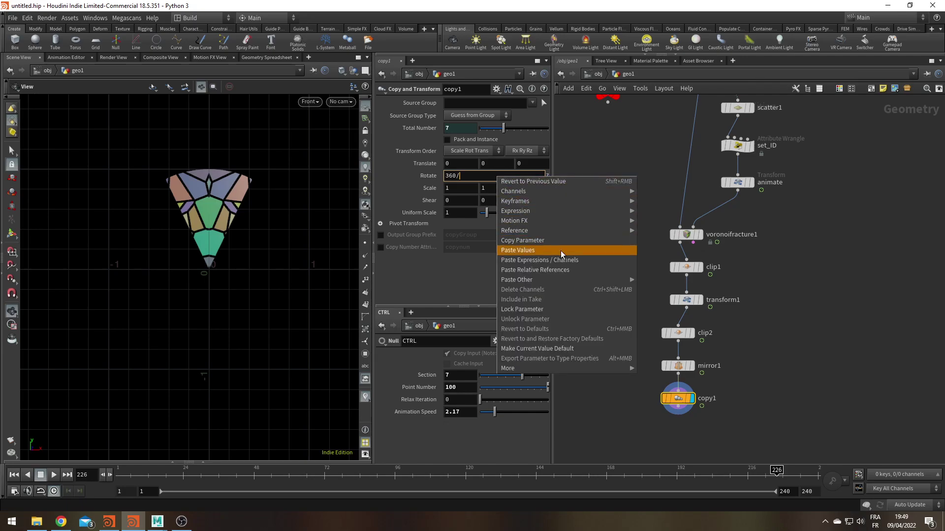
left_click(571, 269)
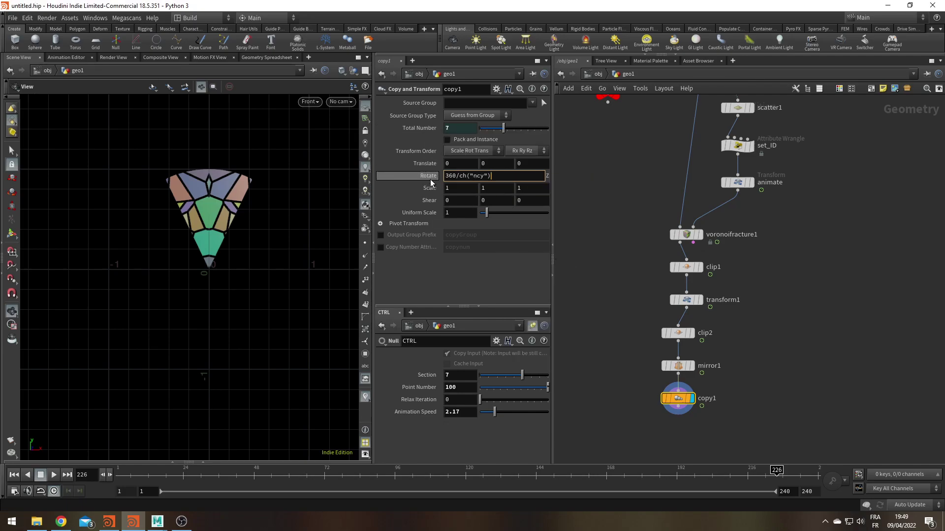
key("Return")
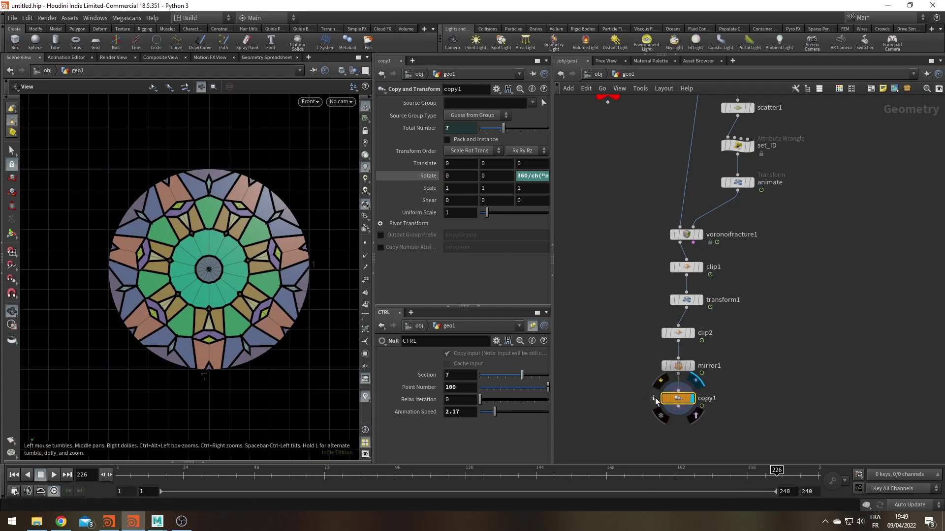
- Turn off the id attribute's colour visualization from copy1's node info
left_click(654, 398)
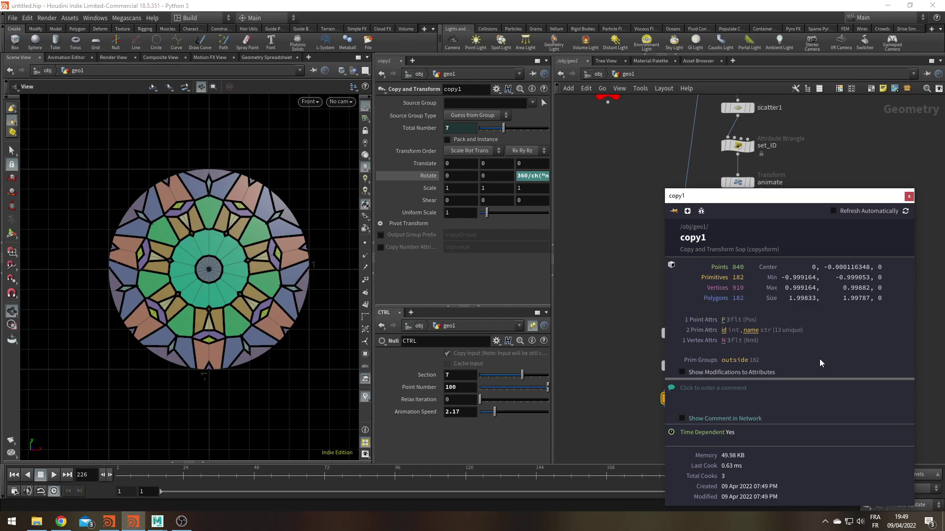
left_click(724, 331)
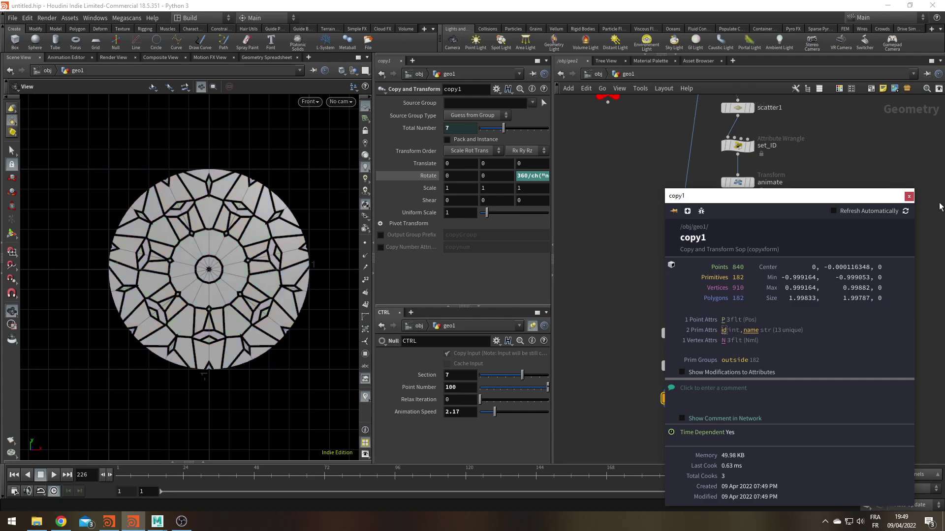
left_click(909, 197)
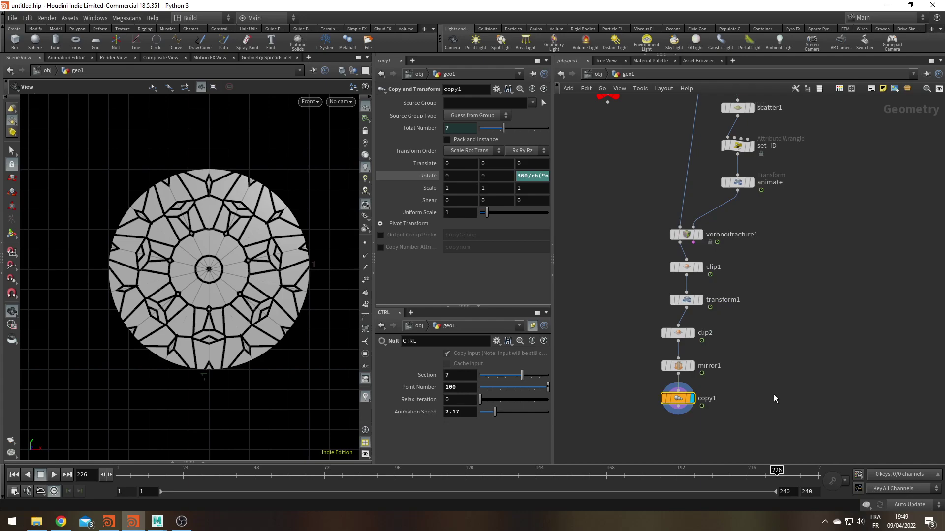
- Add a Fuse node below copy1 to merge the overlapping seam points and display its result
middle_click_drag(766, 389, 760, 311)
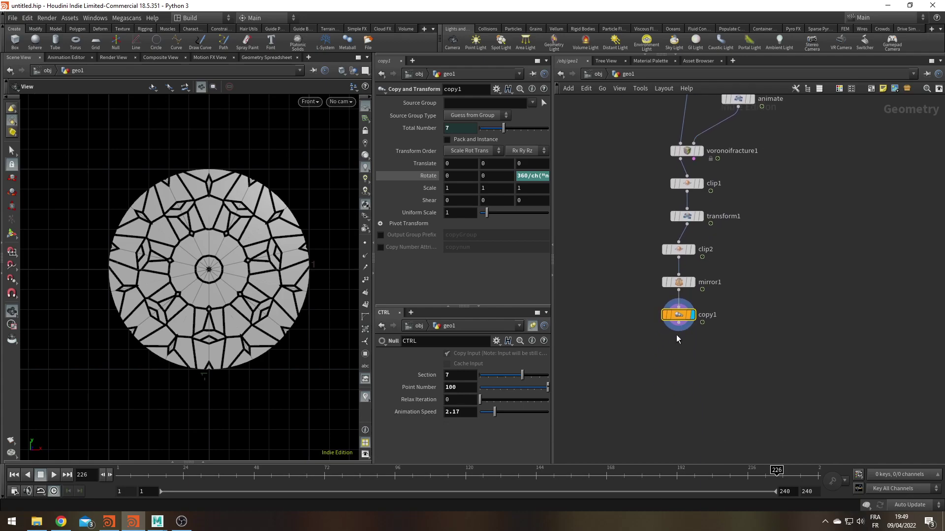
scroll(197, 308, "up", 6)
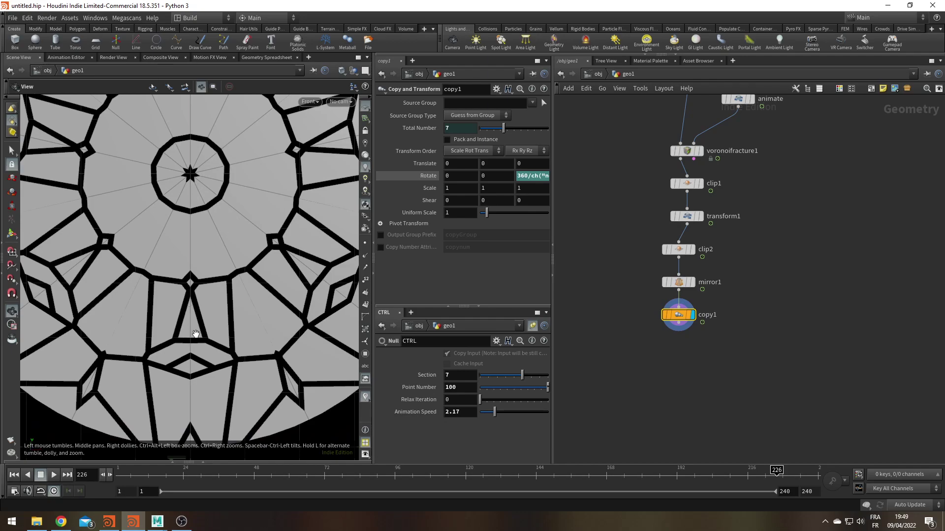
scroll(174, 327, "down", 4)
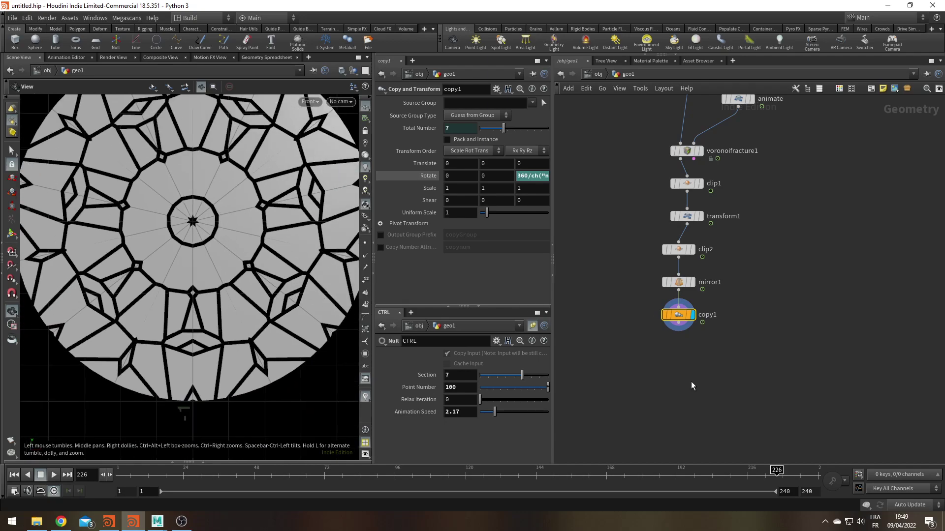
key("Tab")
type("fuse")
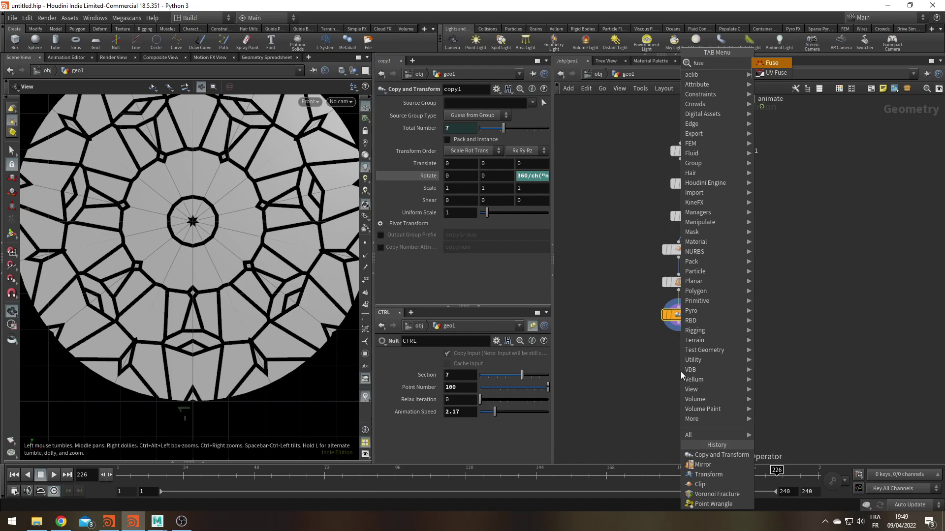
key("Return")
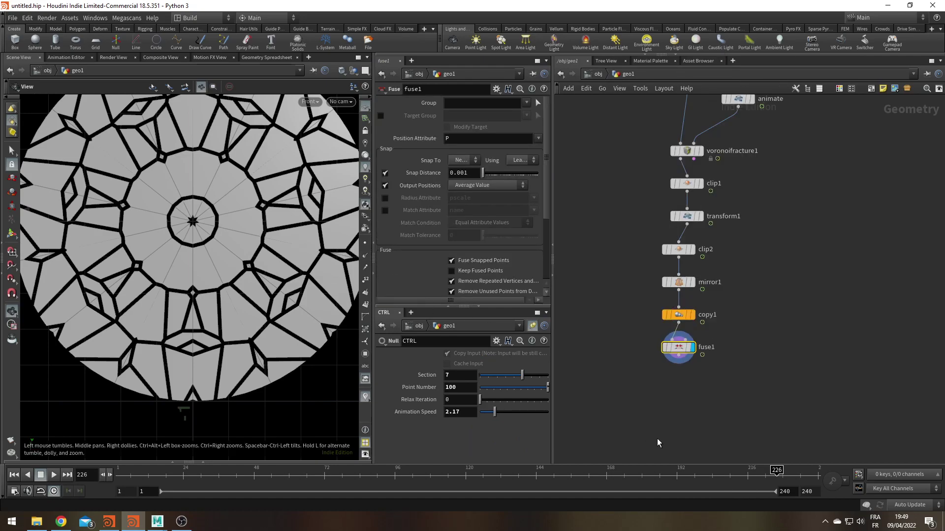
- Add a Null node below fuse1, connect it to fuse1's output and rename it OUT
key("Tab")
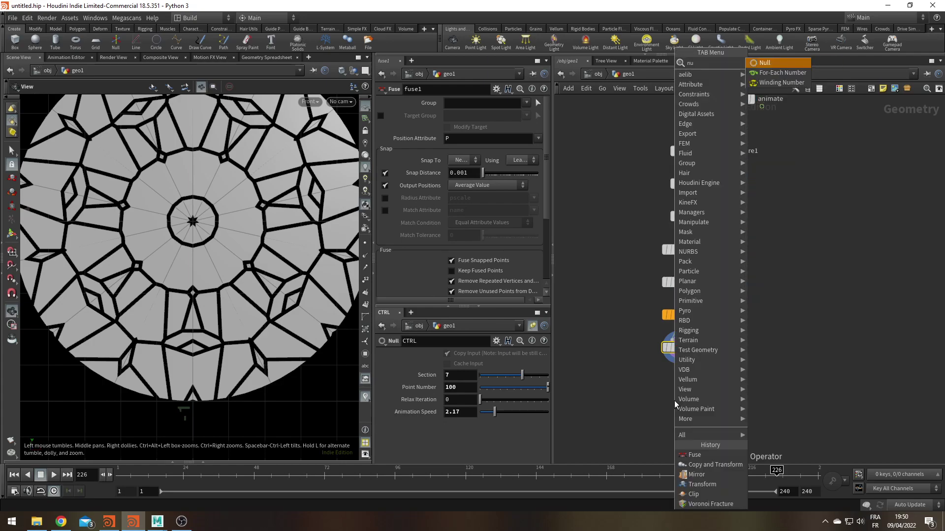
type("null")
key("Return")
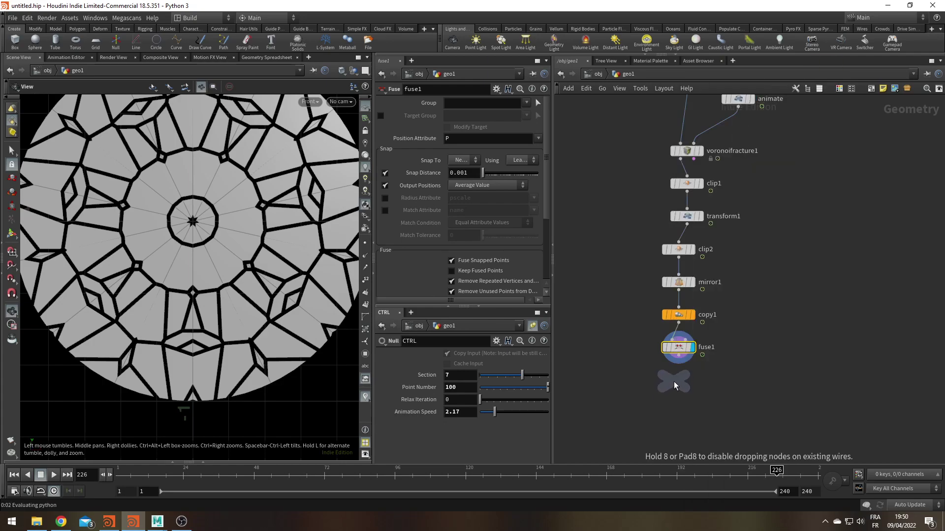
left_click(678, 389)
left_click(678, 359)
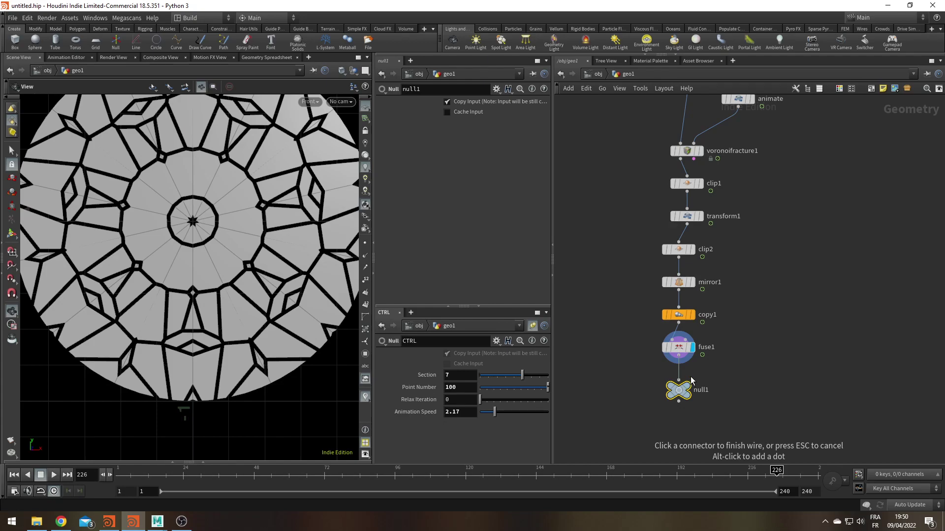
left_click(704, 394)
double_click(704, 392)
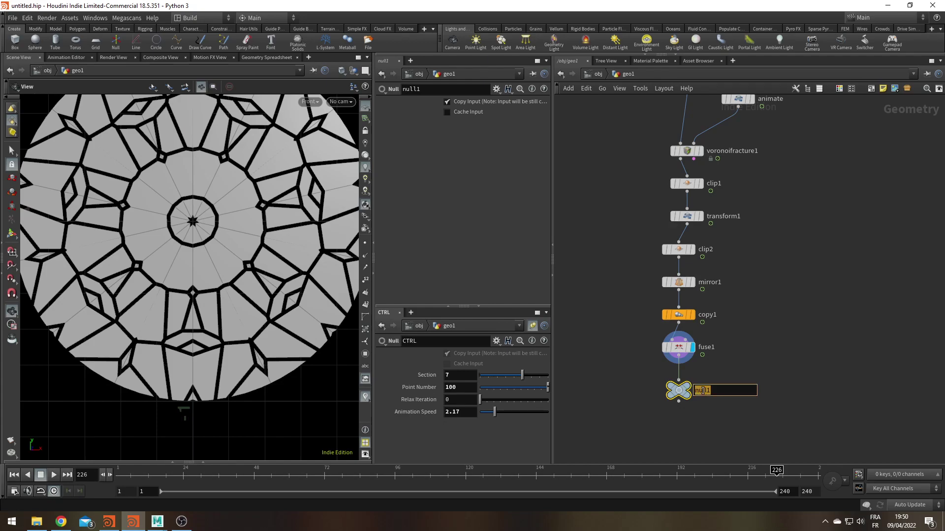
type("OUT")
key("Return")
- Move the chain of nodes from clip2 down to OUT into line beneath voronoifracture1
key("h")
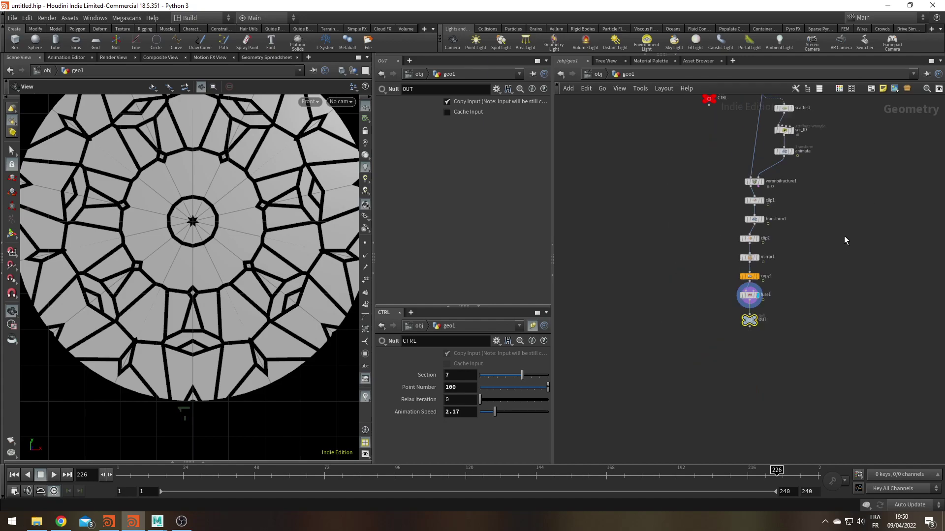
left_click_drag(661, 232, 775, 402)
mouse_move(715, 260)
left_mouse_down()
mouse_move(716, 297)
mouse_move(718, 248)
left_mouse_up()
left_click(796, 274)
- Scrub through the timeline and play the animation to check the mandala's motion
scroll(219, 278, "down", 2)
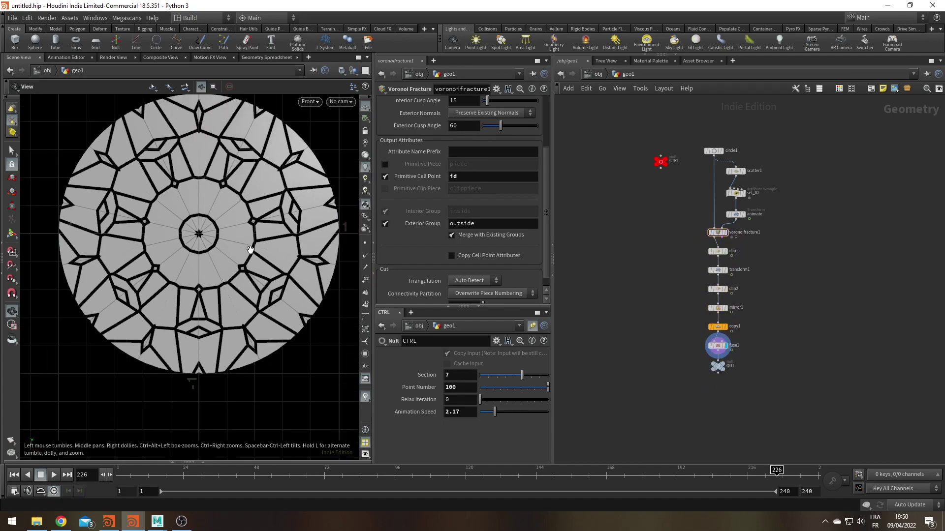
left_click(147, 479)
left_click_drag(147, 480, 200, 480)
left_click(55, 474)
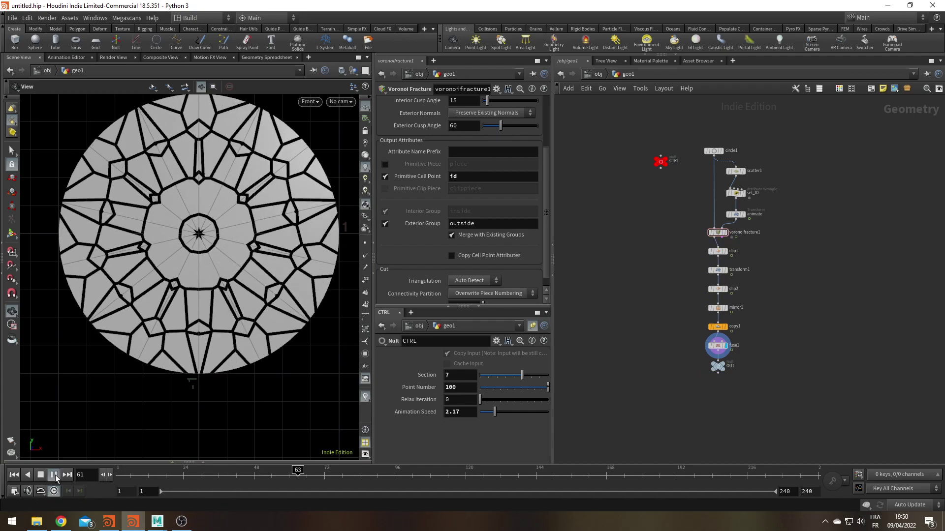
left_click(56, 474)
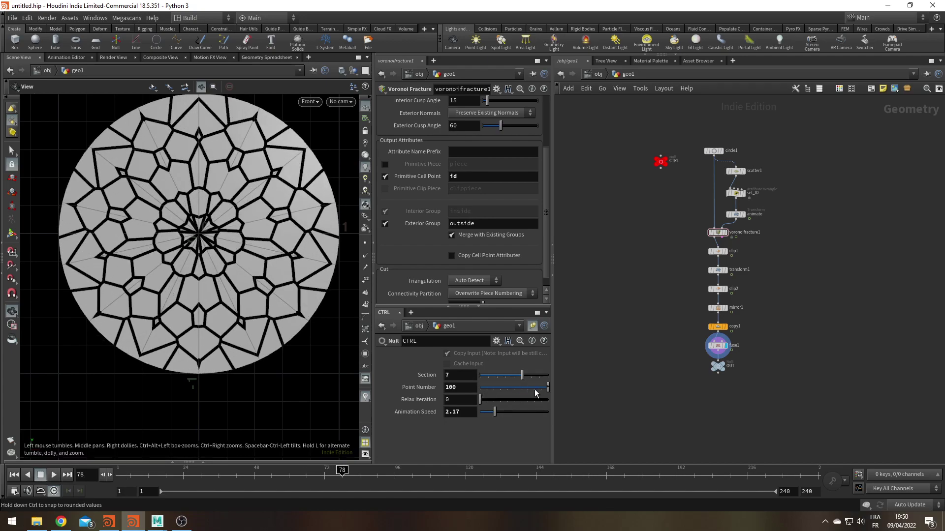
- Set CTRL's Animation Speed to 1 and play the animation to check the slower motion
middle_click_drag(468, 386, 469, 383)
mouse_move(483, 400)
left_mouse_down()
mouse_move(565, 403)
mouse_move(448, 403)
mouse_move(538, 397)
mouse_move(470, 405)
mouse_move(482, 413)
left_mouse_up()
double_click(475, 412)
type("1")
key("Return")
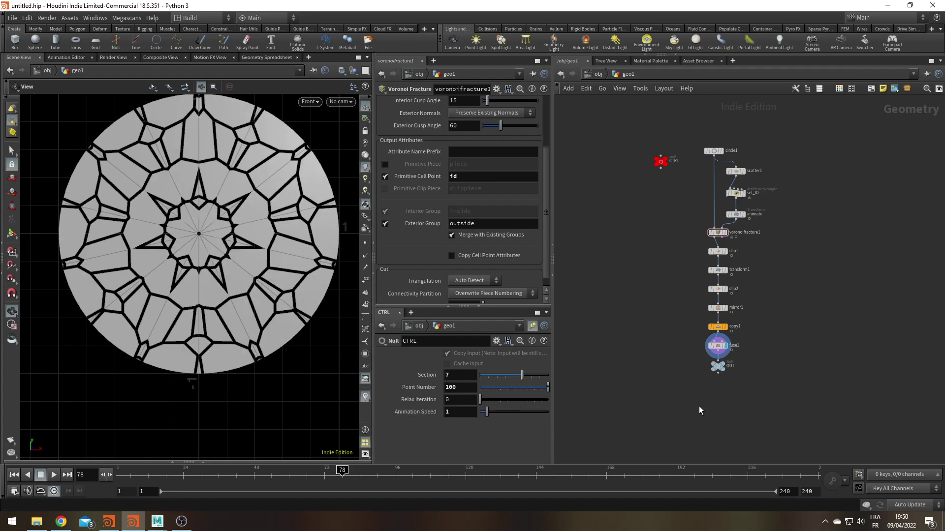
left_click(52, 480)
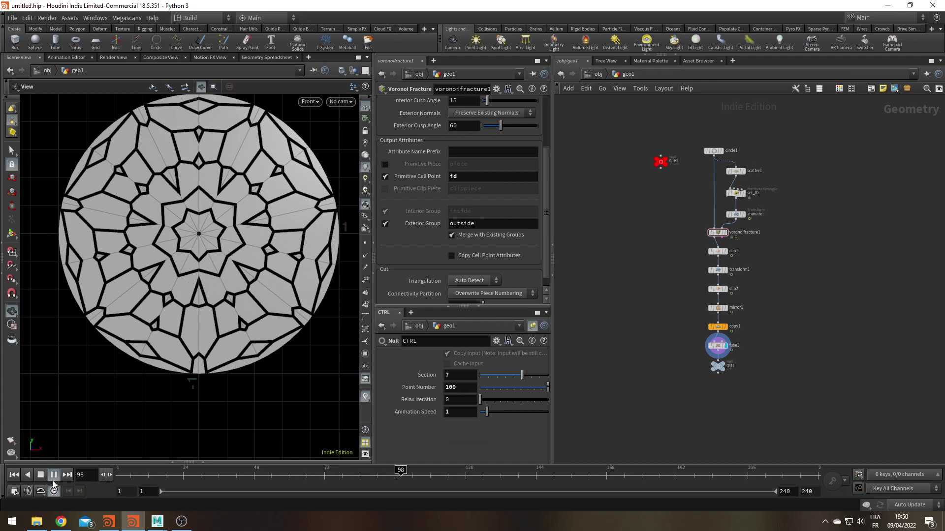
left_click(52, 480)
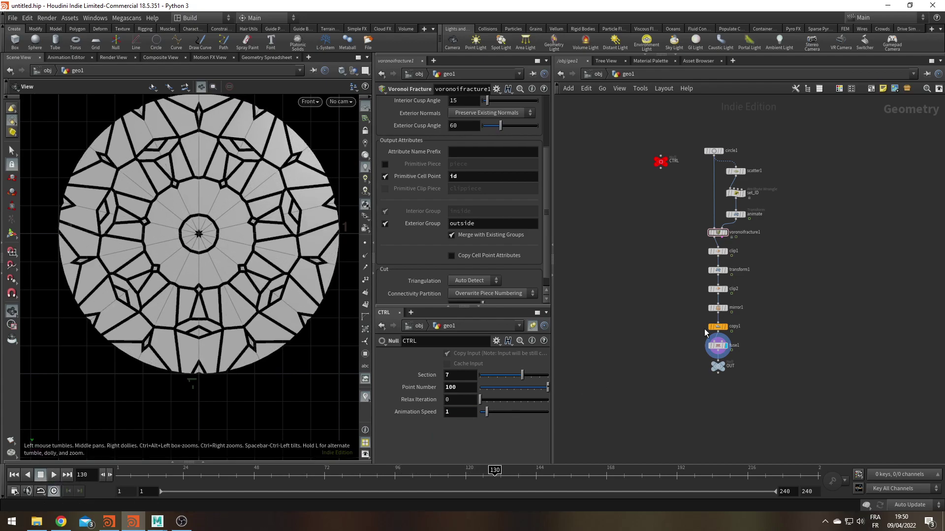
- Enclose the nodes from clip1 to fuse1 in a network box and shift it slightly away from voronoifracture1
middle_click_drag(811, 324, 768, 354)
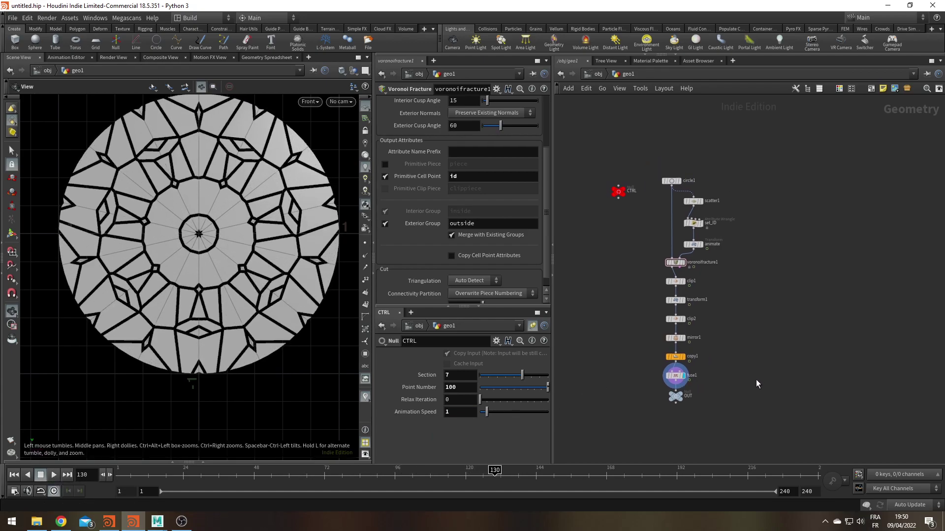
scroll(754, 365, "up", 2)
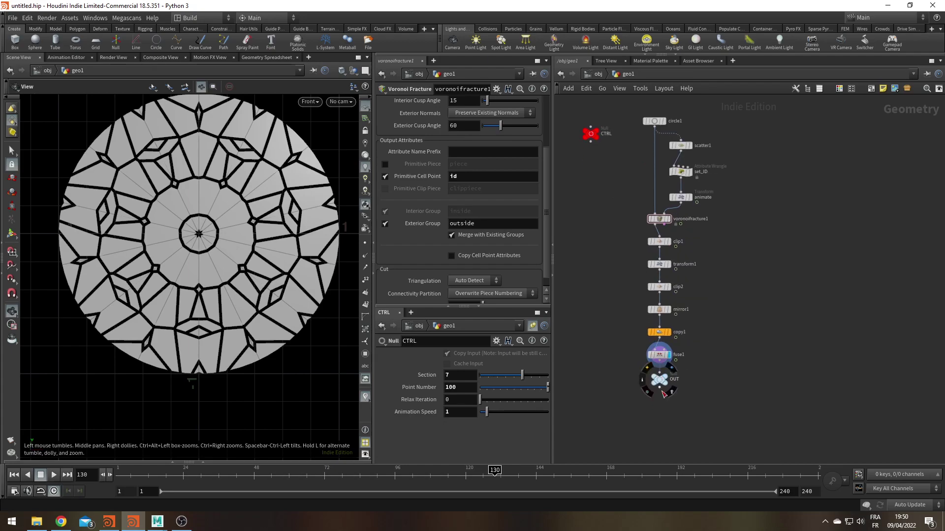
left_click_drag(627, 241, 721, 361)
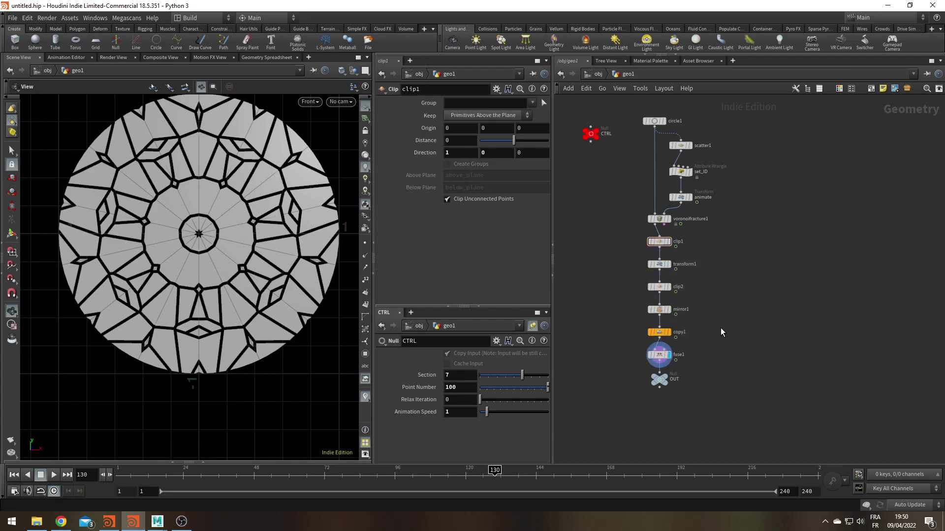
left_click_drag(626, 233, 705, 365)
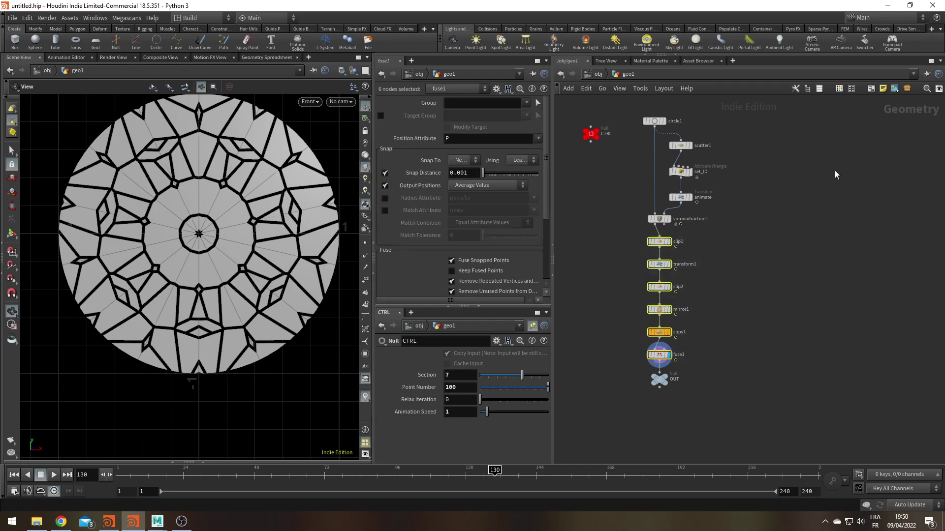
left_click(871, 89)
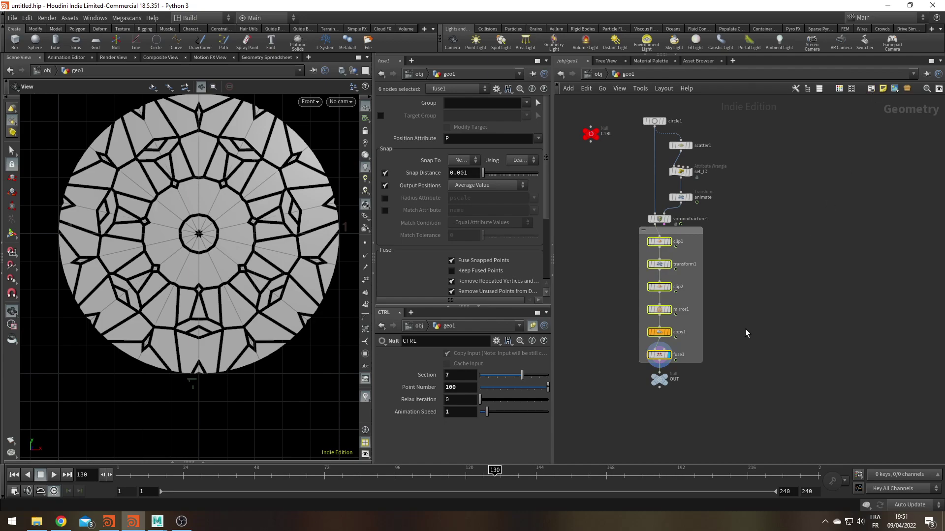
left_click(675, 230)
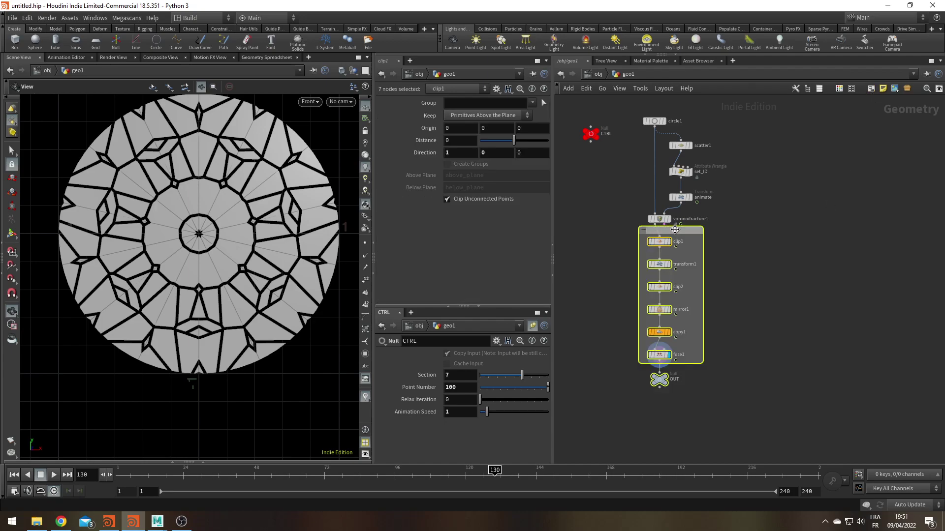
left_click_drag(675, 230, 663, 252)
- Title the network box around the clip, mirror and copy nodes "Kaleidoscopic Sections"
left_click(663, 252)
double_click(663, 252)
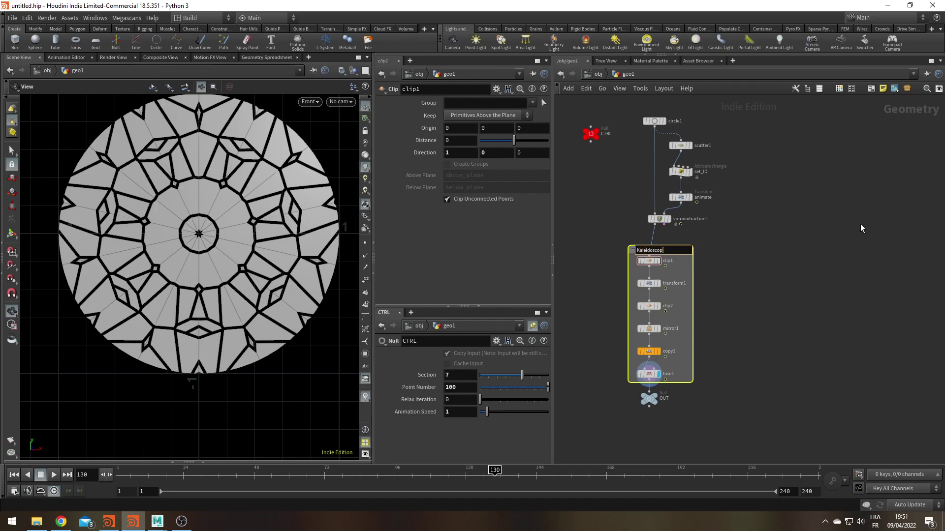
type("Kaleidoscopic Sections")
key("Return")
- Move scatter1, set_ID and animate farther from the main chain and enclose them in an enlarged network box
middle_click_drag(753, 168, 735, 223)
left_click_drag(742, 183, 710, 251)
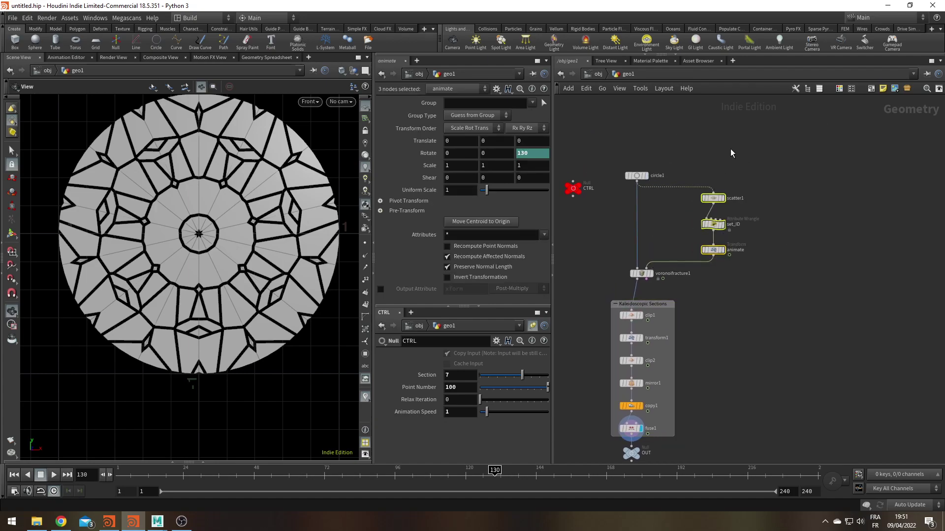
left_click(760, 247)
left_click_drag(772, 299, 687, 157)
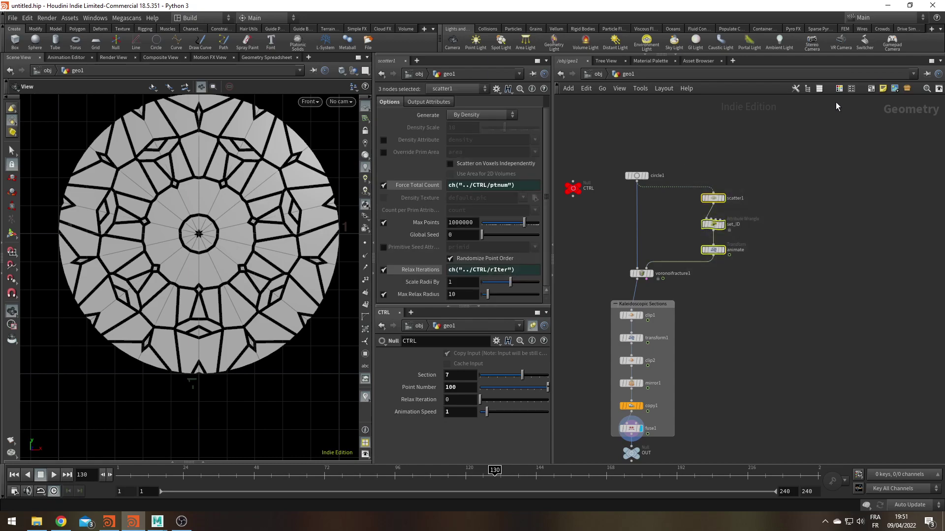
left_click(871, 89)
left_click_drag(752, 258, 782, 277)
- Title the network box around scatter1, set_ID and animate "POINT SOURCE"
double_click(731, 186)
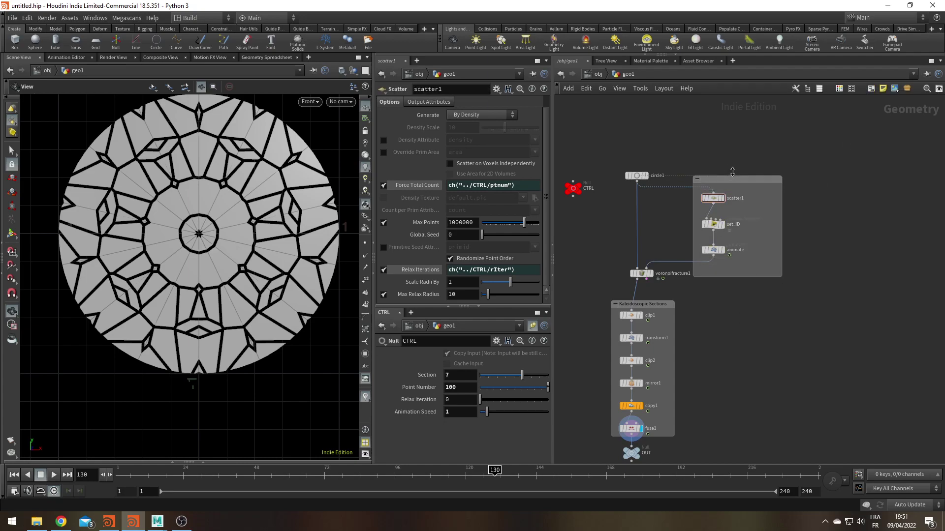
type("P")
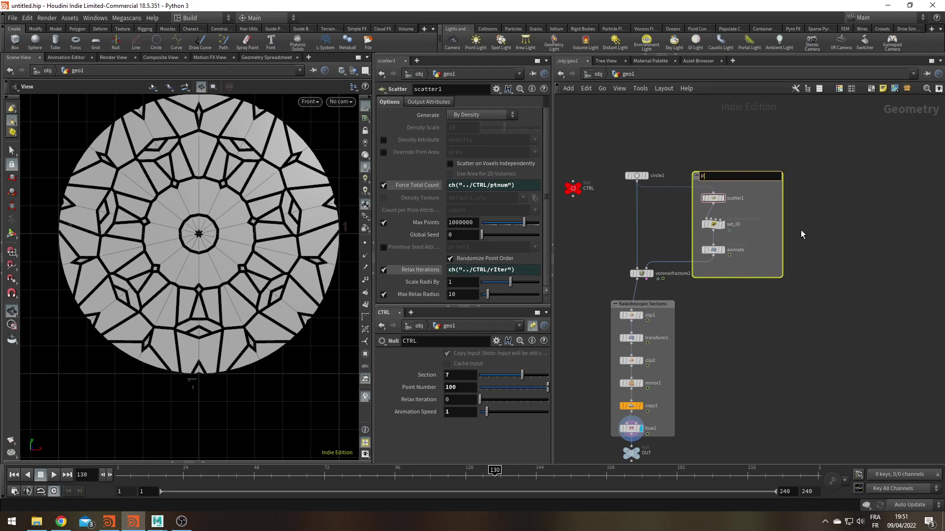
type("OINT SOURC")
key("Return")
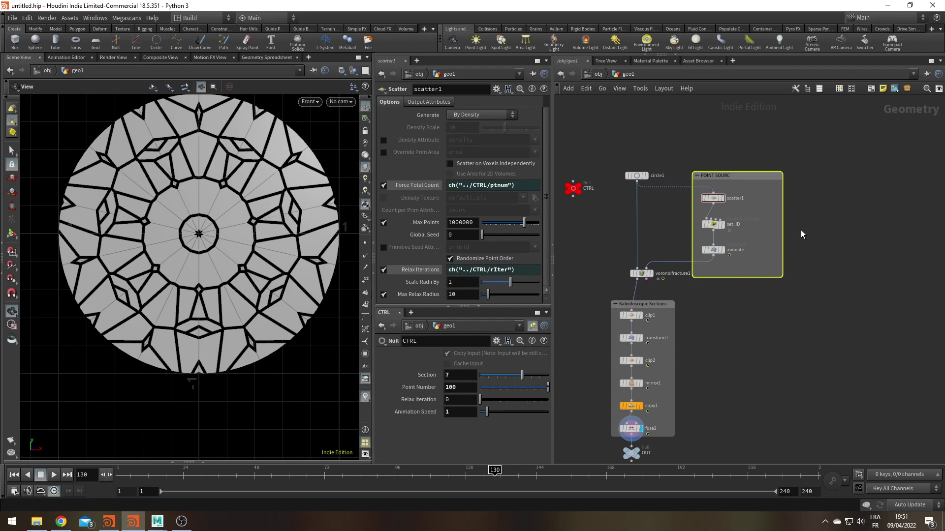
double_click(735, 176)
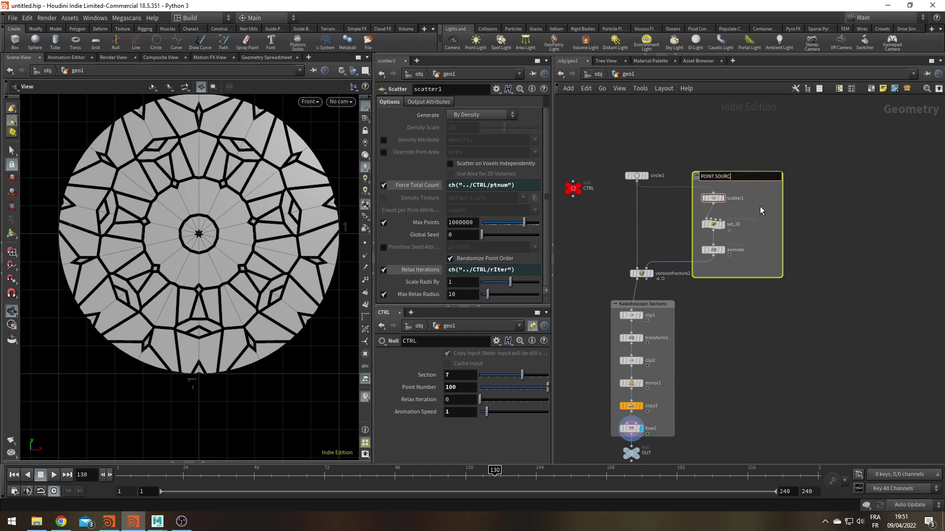
type("E")
key("Return")
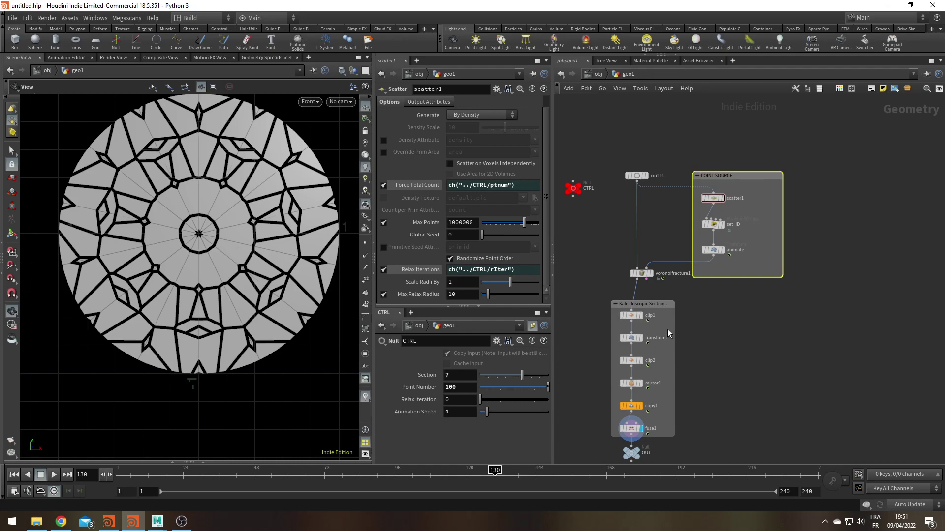
left_click(782, 329)
- Review circle1 and the POINT SOURCE nodes scatter1, set_ID and animate in the network
middle_click_drag(801, 359, 746, 355)
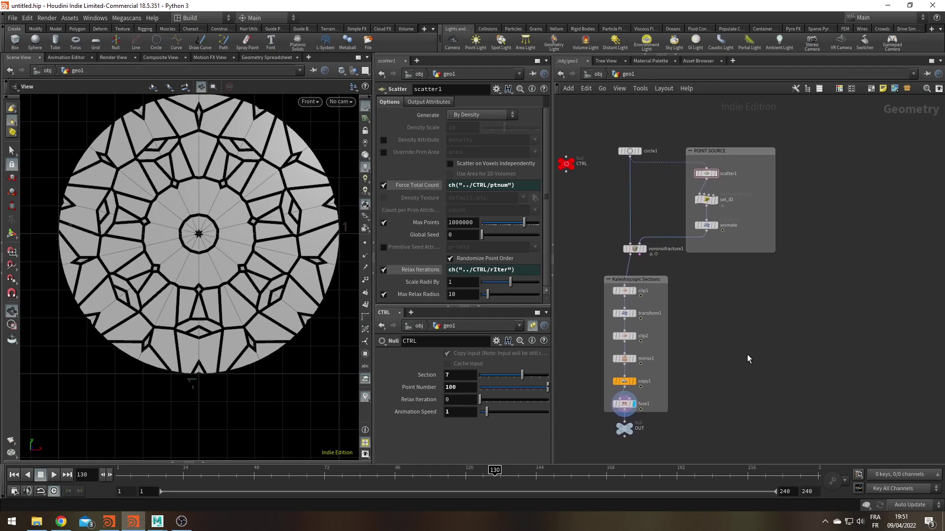
scroll(746, 355, "down", 2)
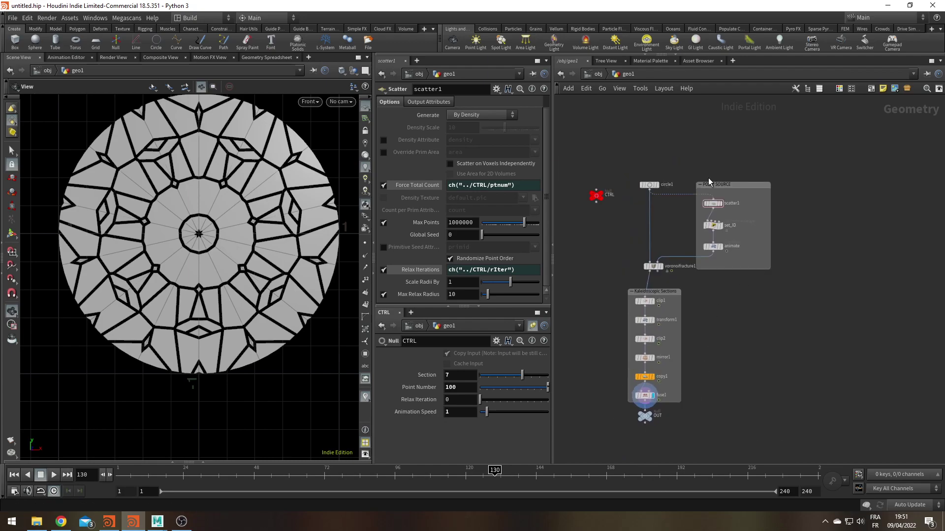
mouse_move(653, 185)
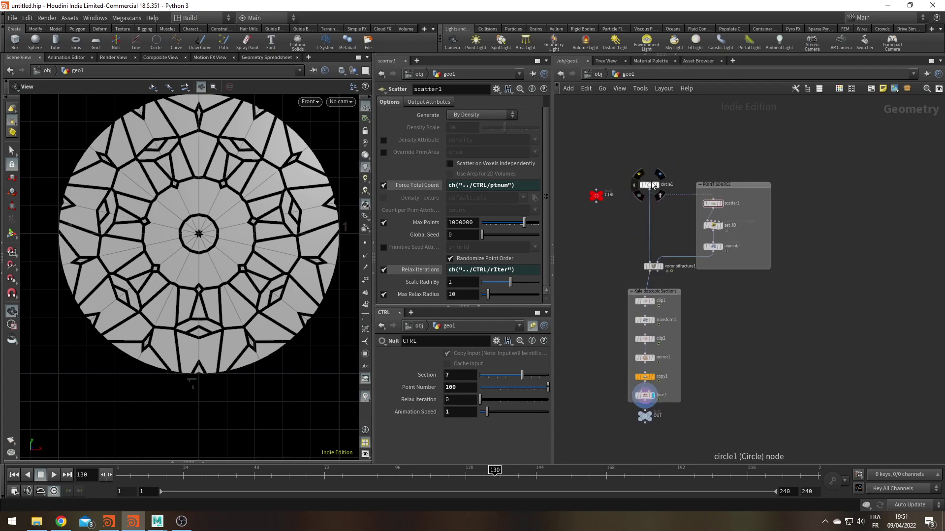
mouse_move(714, 205)
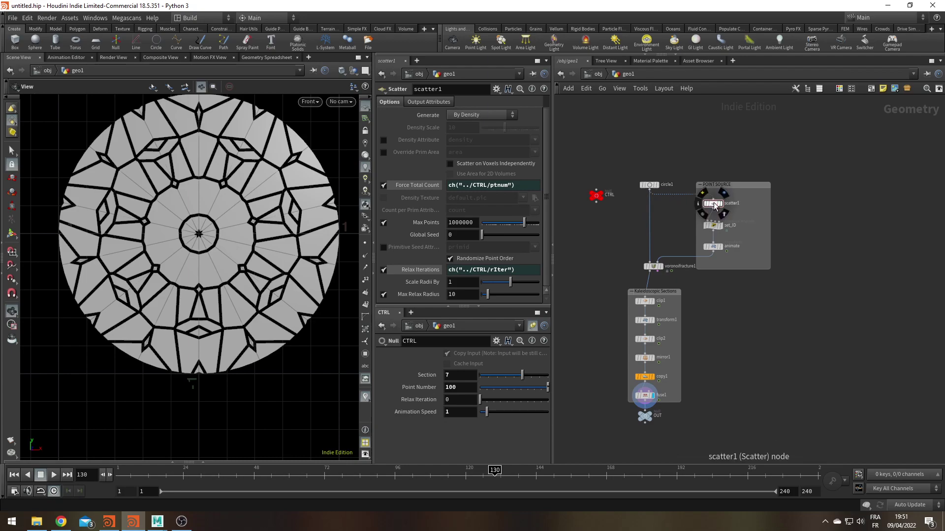
mouse_move(715, 227)
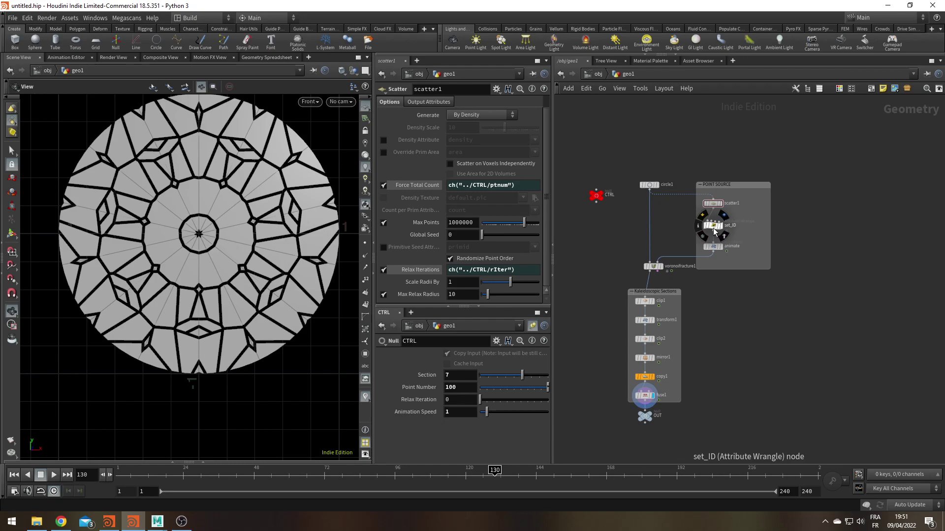
mouse_move(712, 247)
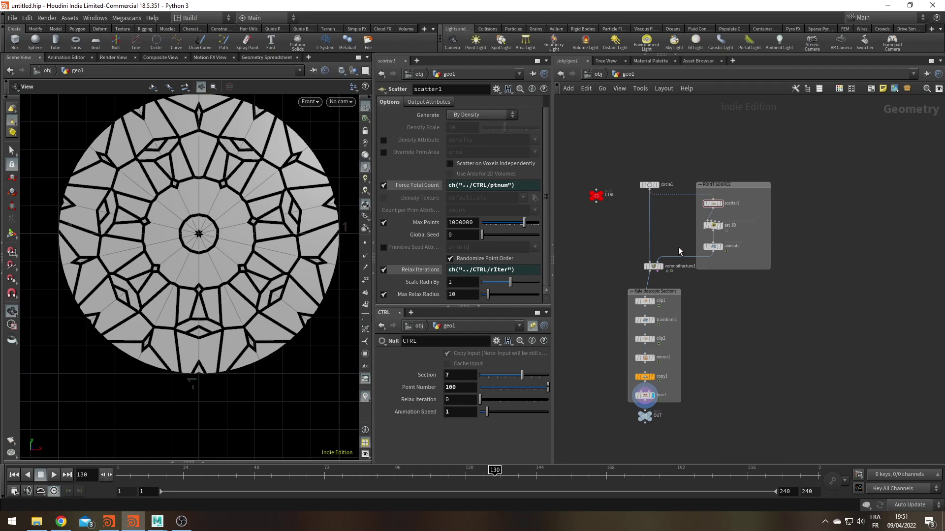
- Display the results of voronoifracture1, clip1, transform1 and clip2 in turn, and look at both clip nodes' settings
left_click(662, 271)
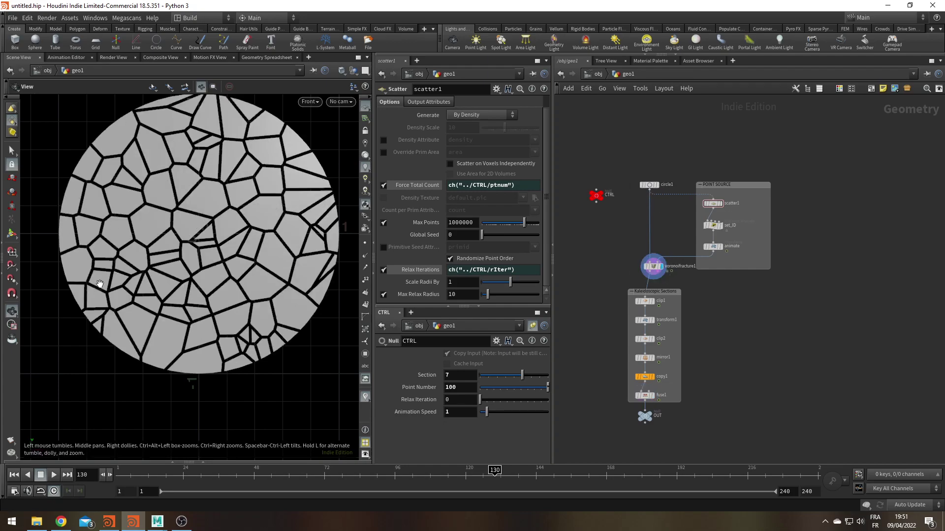
left_click(653, 307)
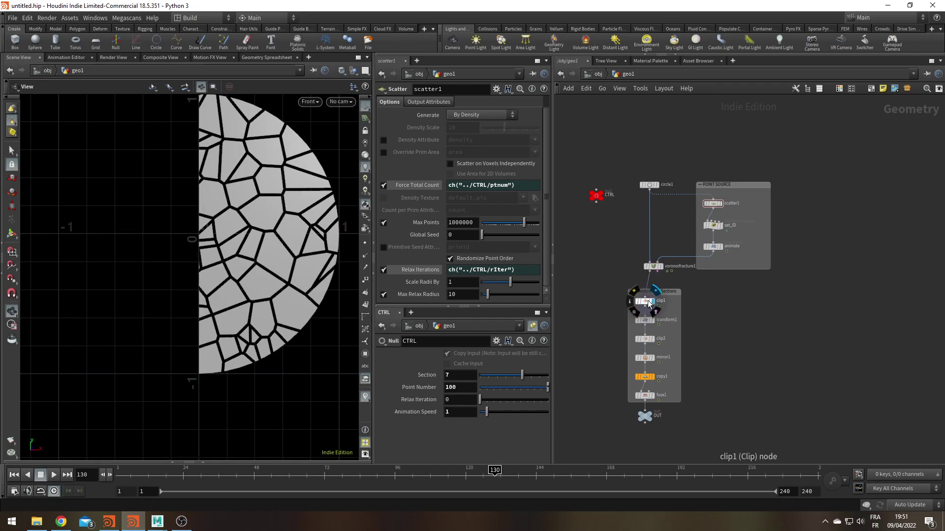
left_click(646, 302)
left_click(656, 325)
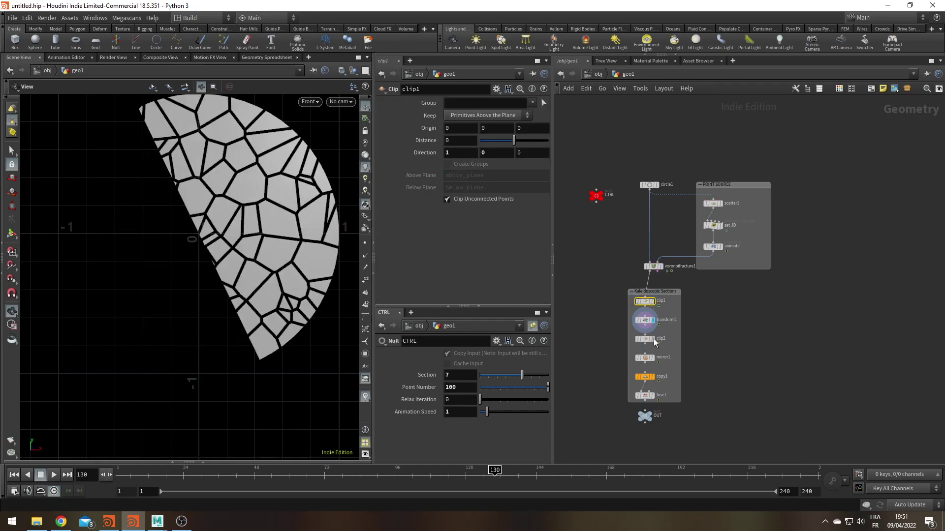
left_click(654, 343)
left_click(645, 339)
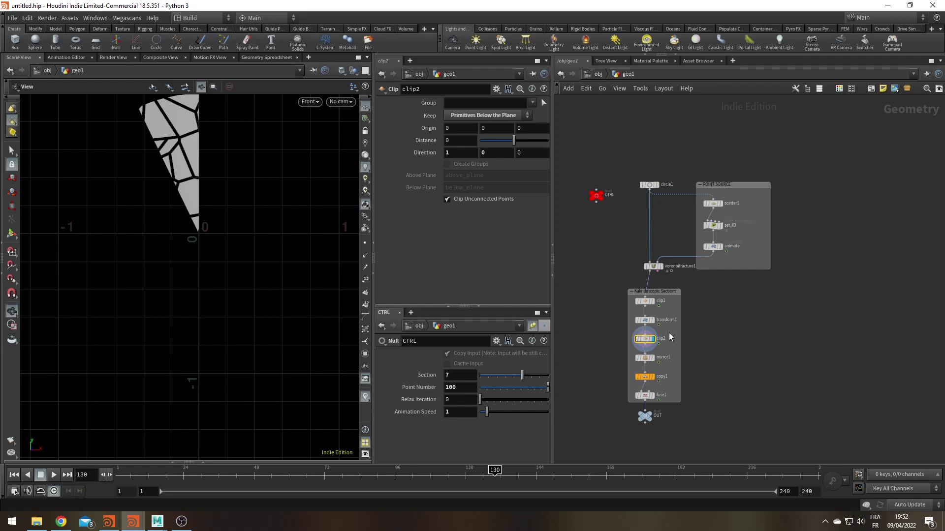
- Display the mirror1 and copy1 results in turn, and leave OUT as the displayed node
left_click(652, 357)
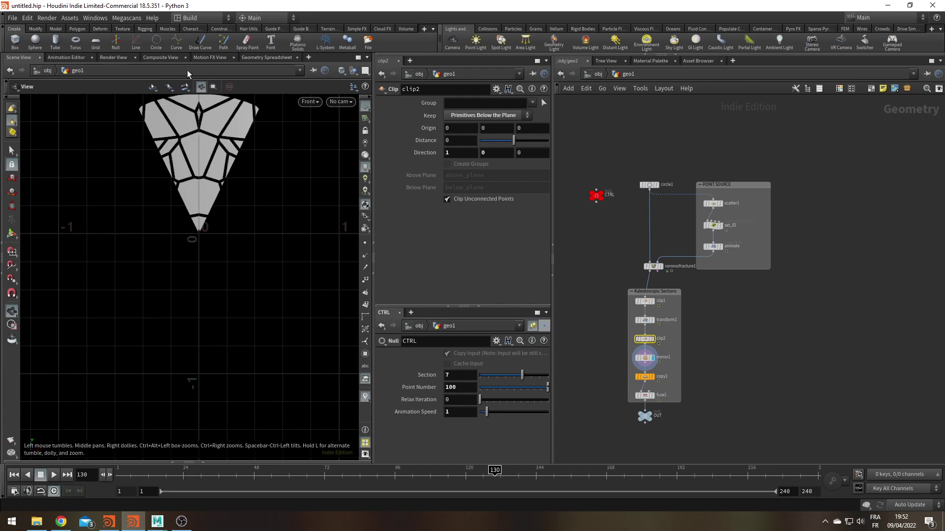
left_click(652, 377)
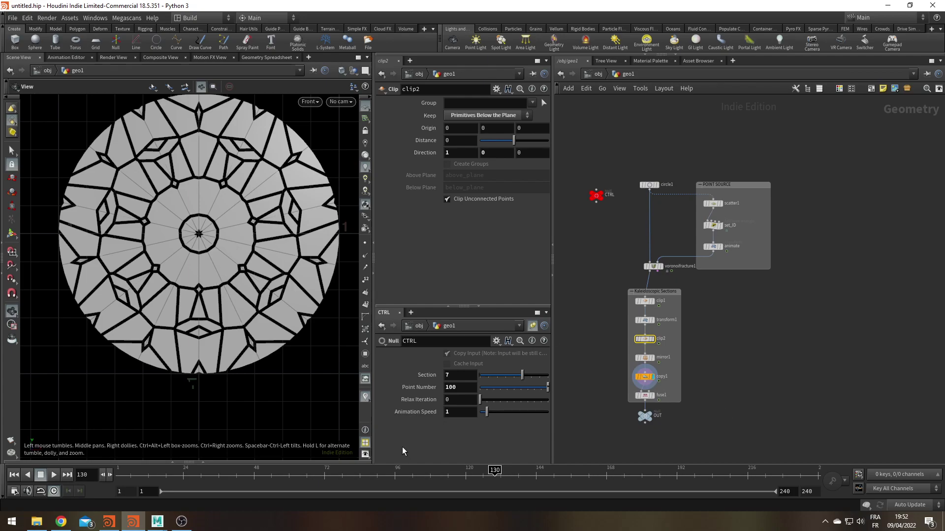
left_click(656, 406)
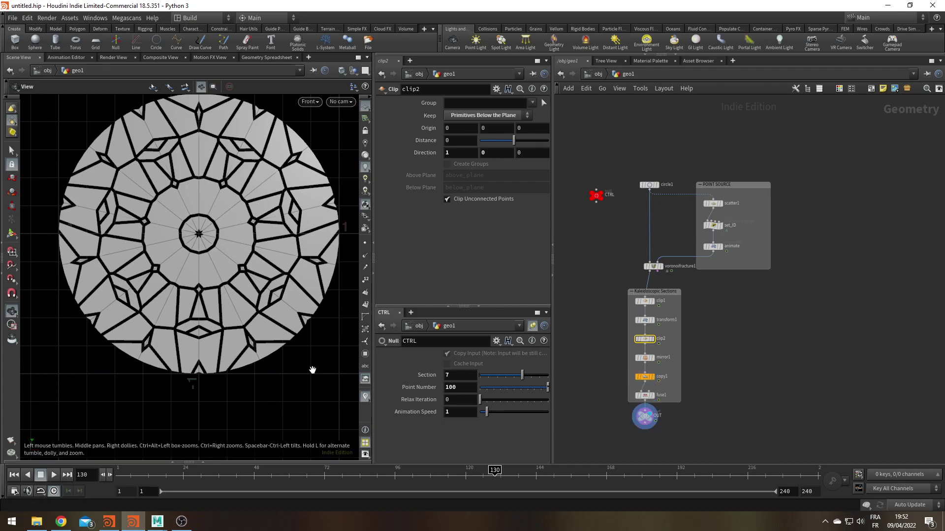
- Turn off the wireframe overlay in the viewport so the mandala is displayed shaded only
left_click(341, 72)
left_click(341, 72)
left_click(341, 72)
left_click(341, 72)
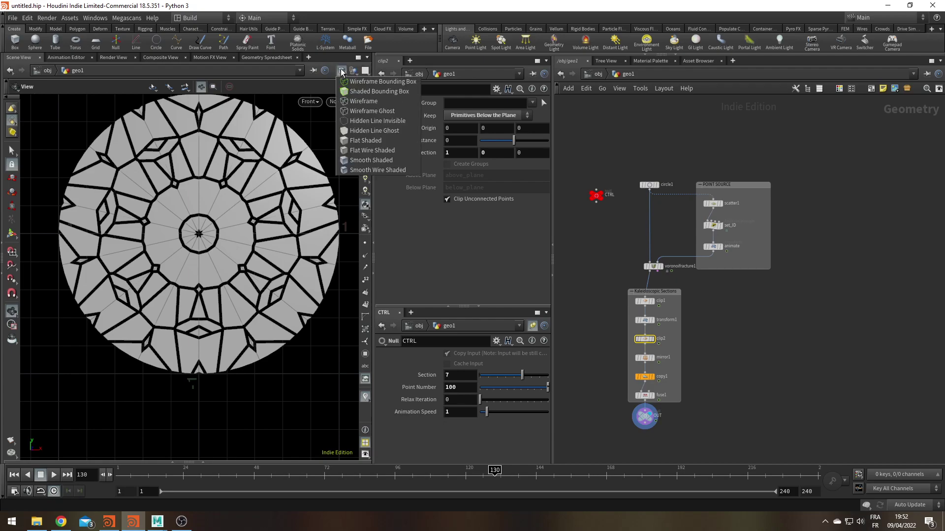
key("w")
key("w")
key("shift+w")
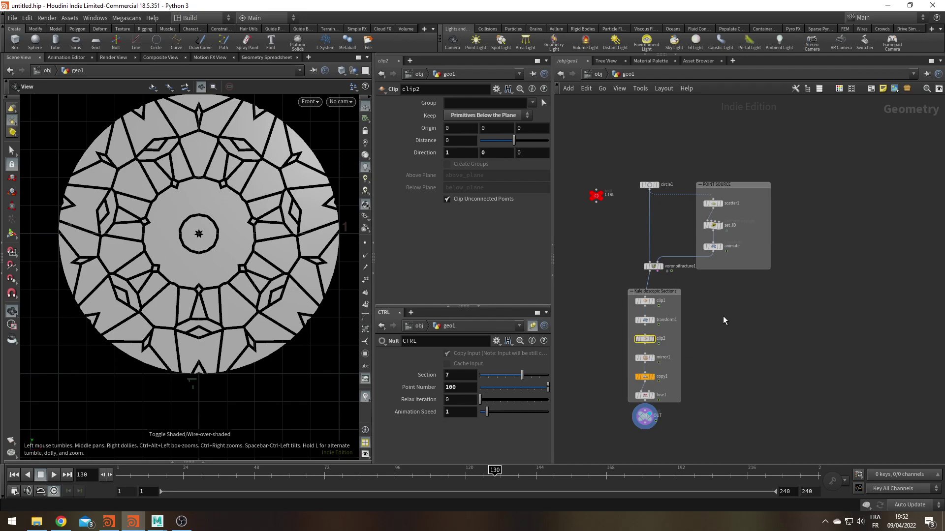
- Enlarge the CTRL parameter pane slightly and move the Kaleidoscopic Sections box with OUT farther below voronoifracture1
middle_click_drag(729, 320, 727, 329)
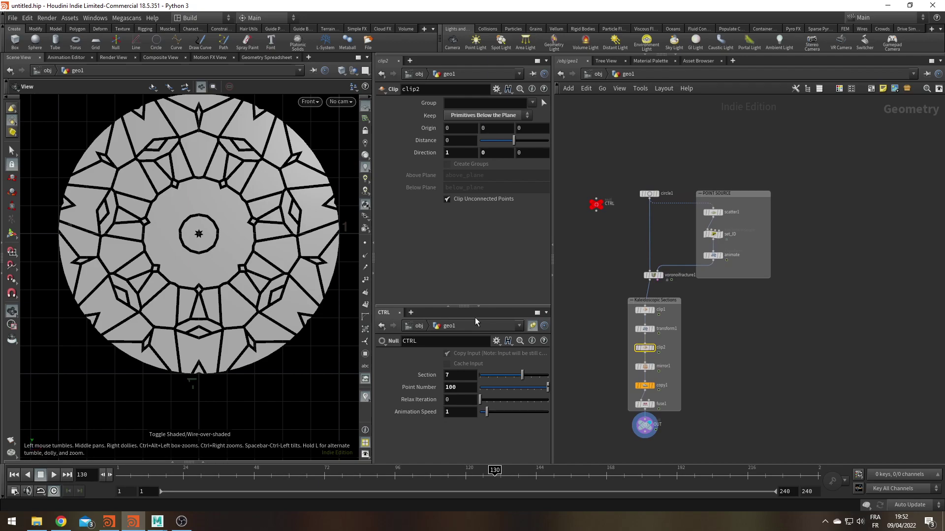
left_click_drag(464, 306, 463, 297)
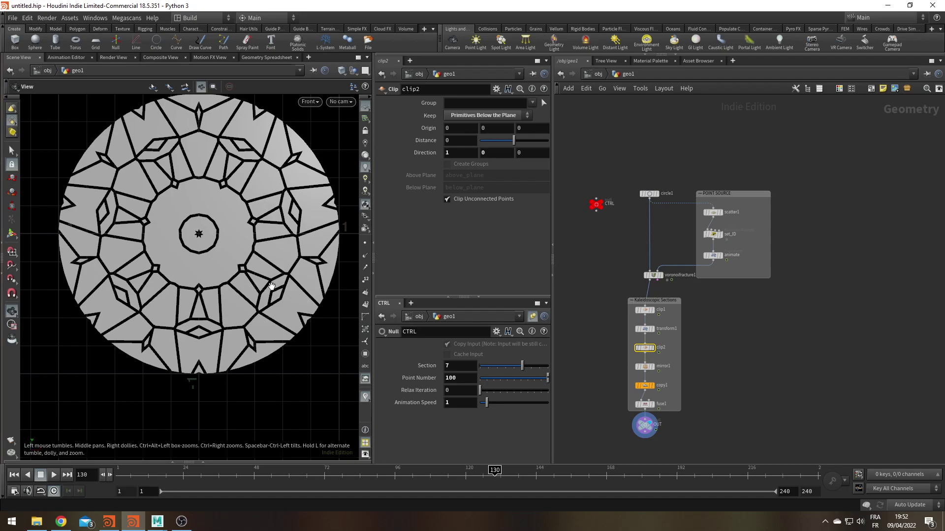
left_click(738, 339)
middle_click_drag(758, 358, 757, 319)
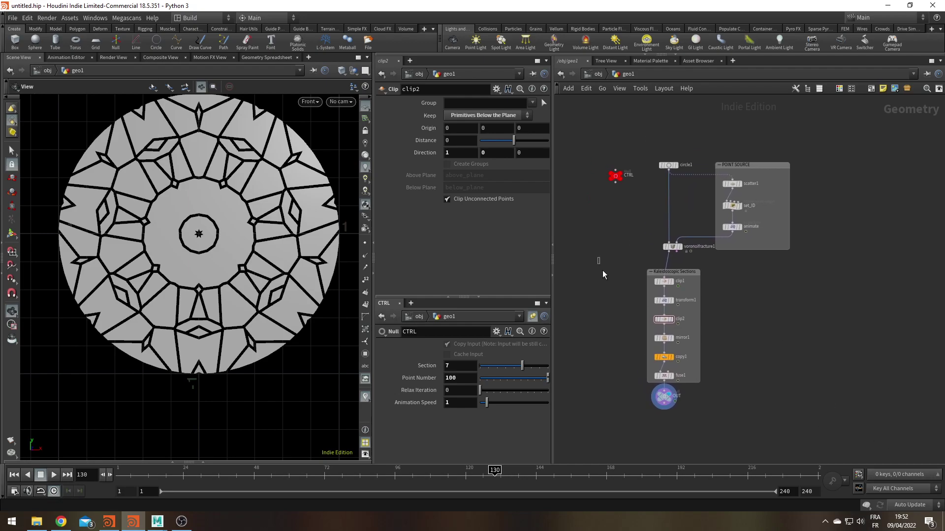
left_click_drag(599, 261, 752, 464)
left_click_drag(686, 275, 690, 299)
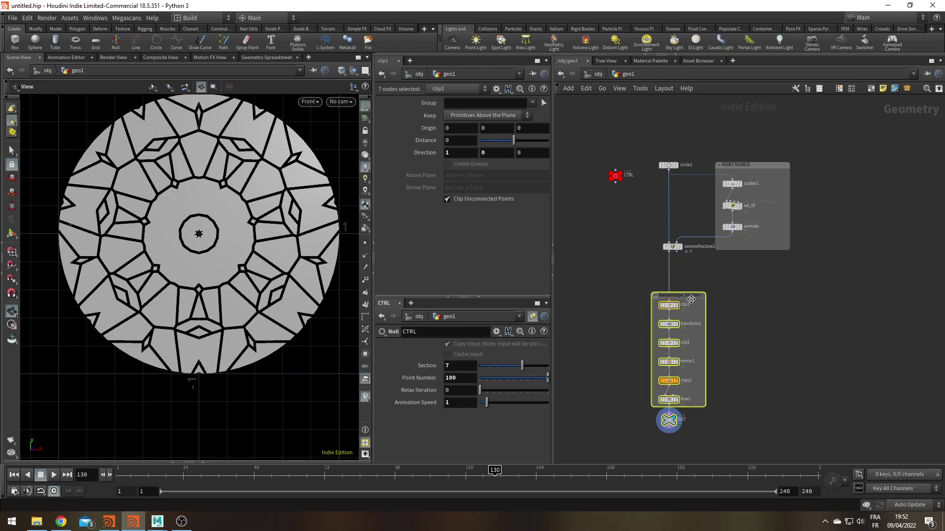
- Insert a primitive Attribute Wrangle between voronoifracture1 and clip1 and name it set_Color
left_click(753, 278)
key("Tab")
type("poly")
key("Return")
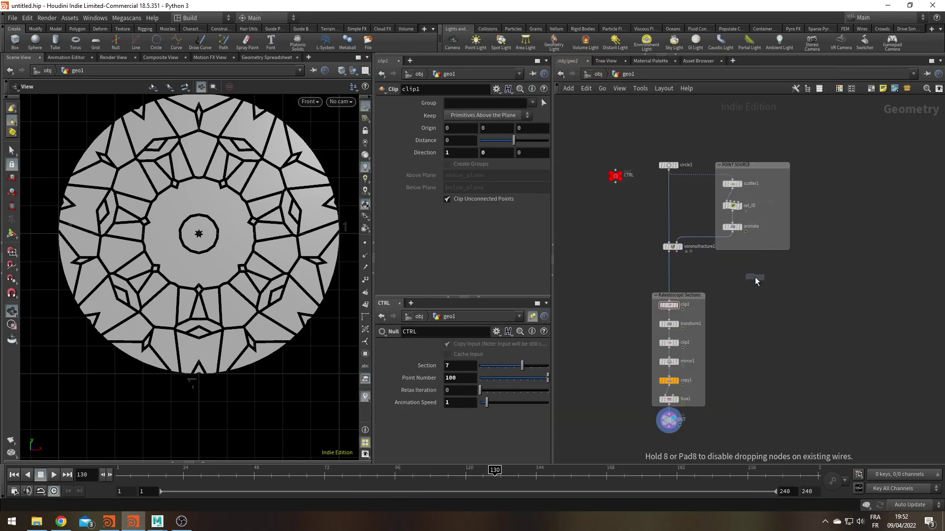
left_click(672, 274)
double_click(686, 268)
type("s")
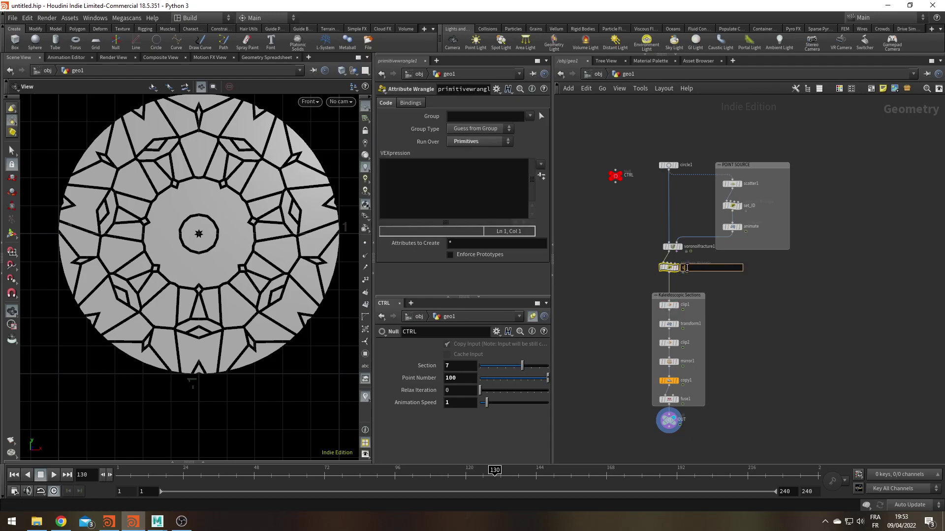
type("et_Color")
key("Return")
left_click(467, 196)
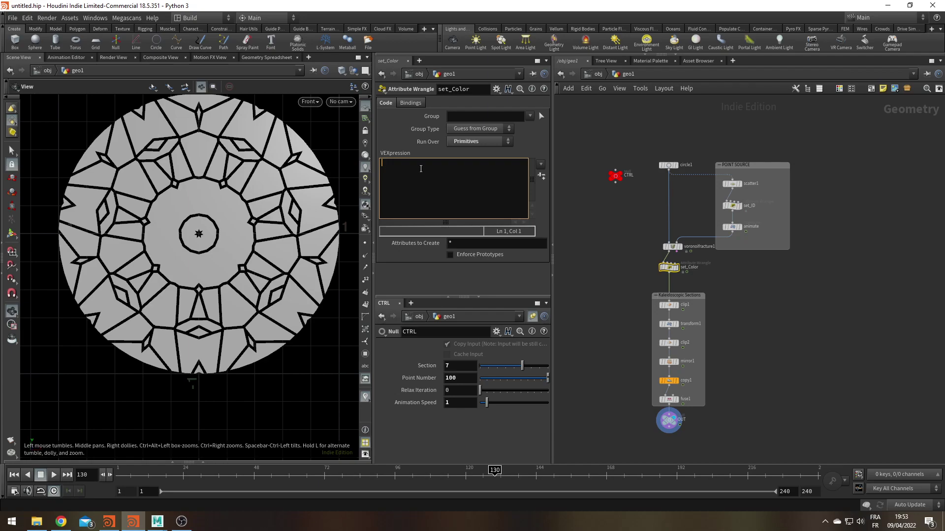
type("loat ")
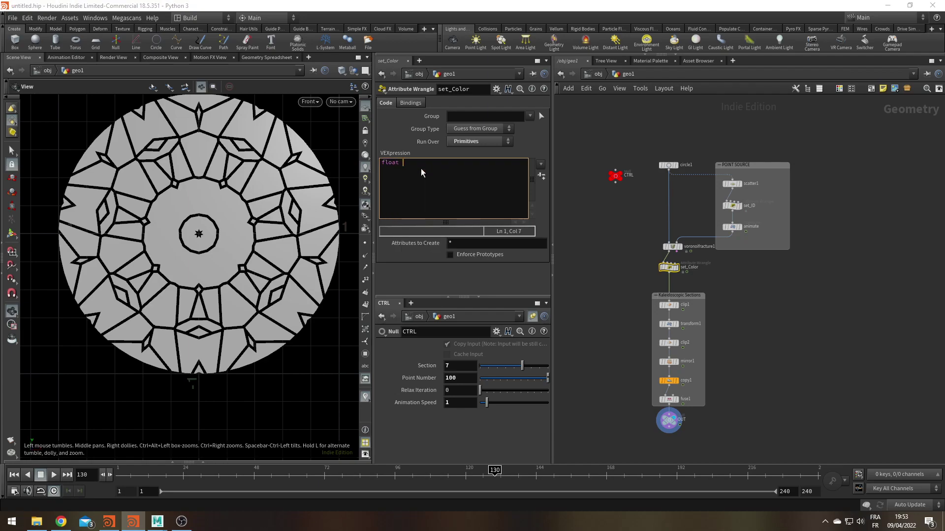
type("rando")
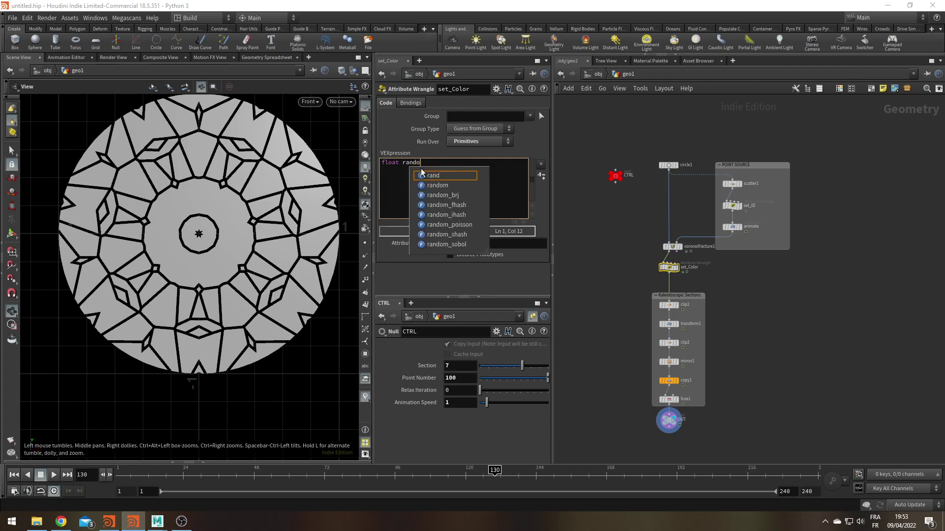
type(" = rand(@id)")
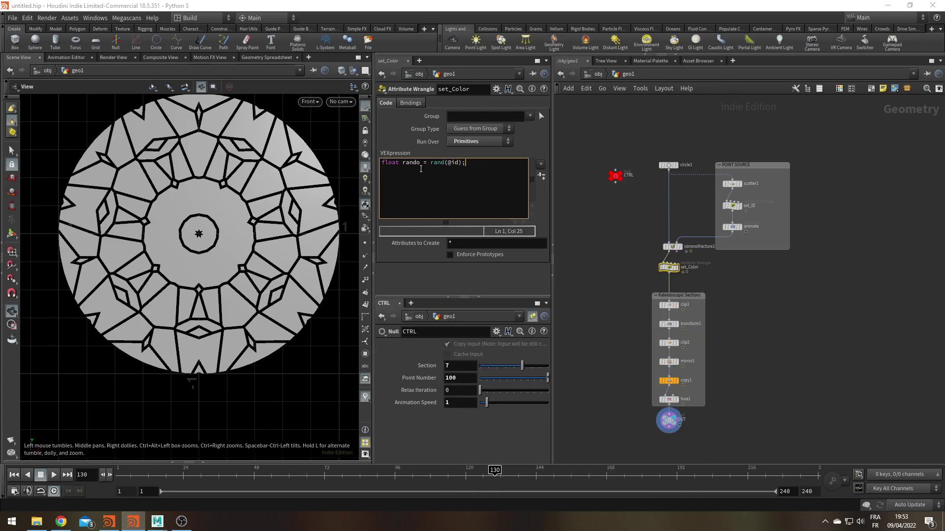
type(";")
key("Return")
type("=")
type("chram")
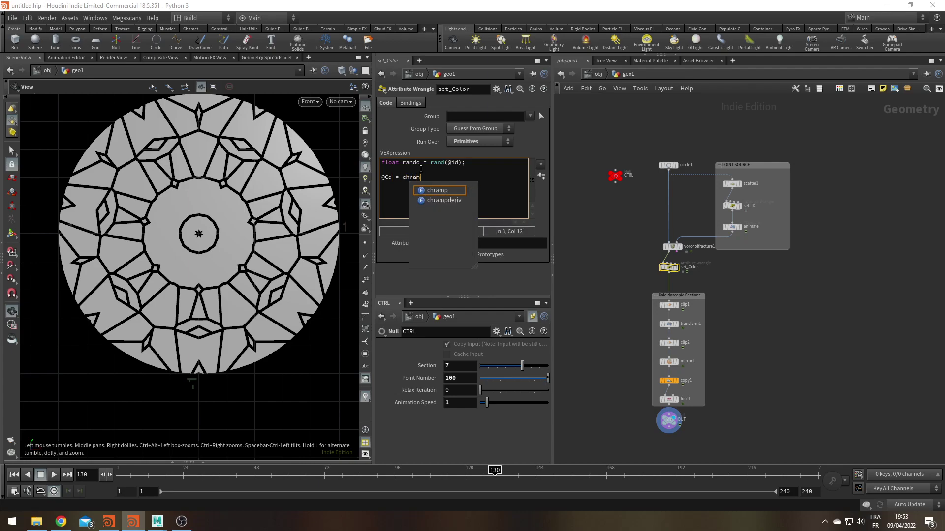
type("p(")
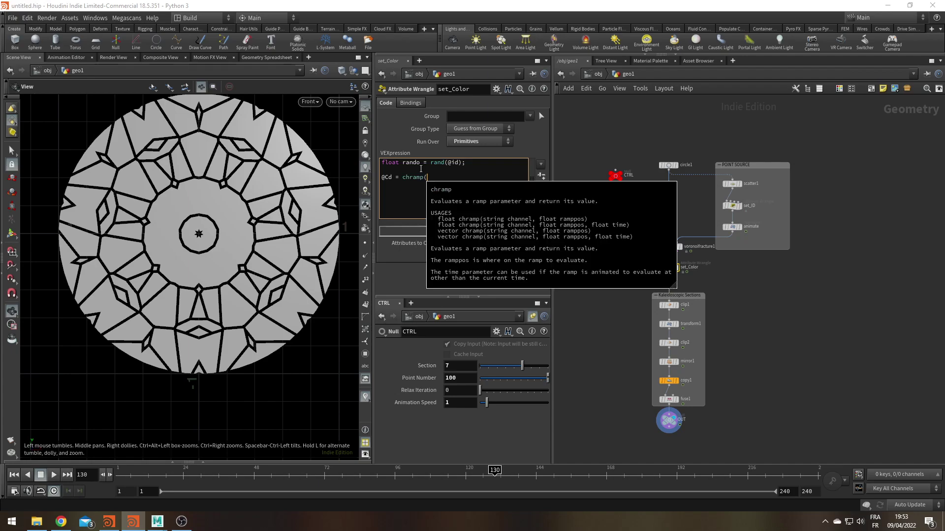
type("\"Color\", rando);")
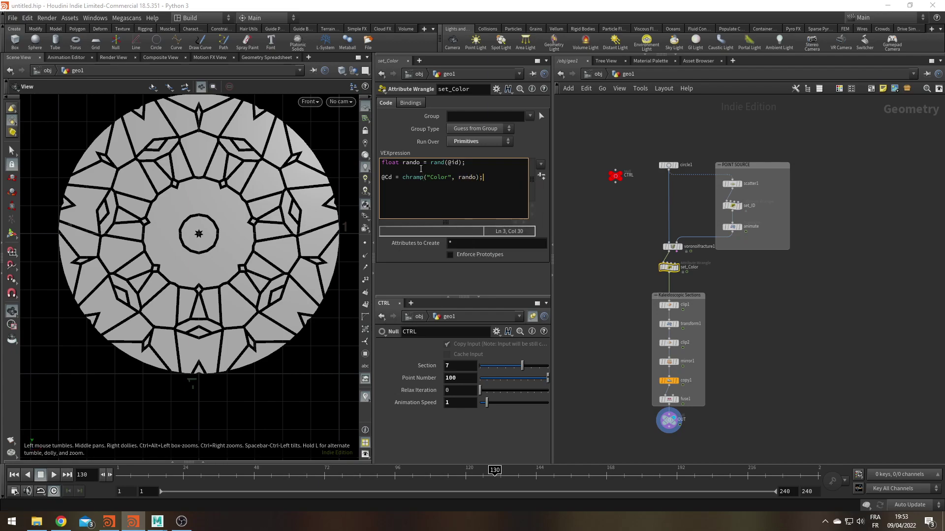
left_click(621, 238)
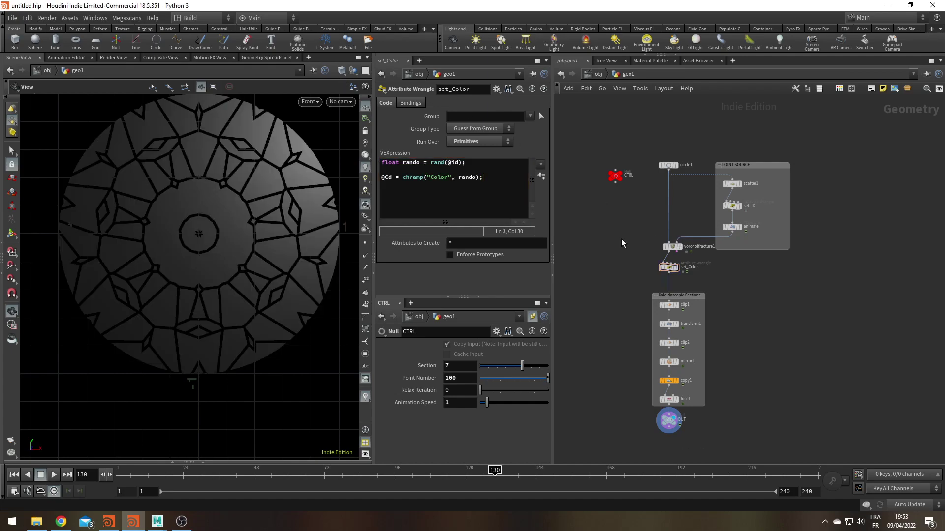
- Generate the Color ramp parameter from the set_Color code and enlarge the parameter pane to show it fully
left_click(541, 177)
left_click_drag(548, 156, 548, 197)
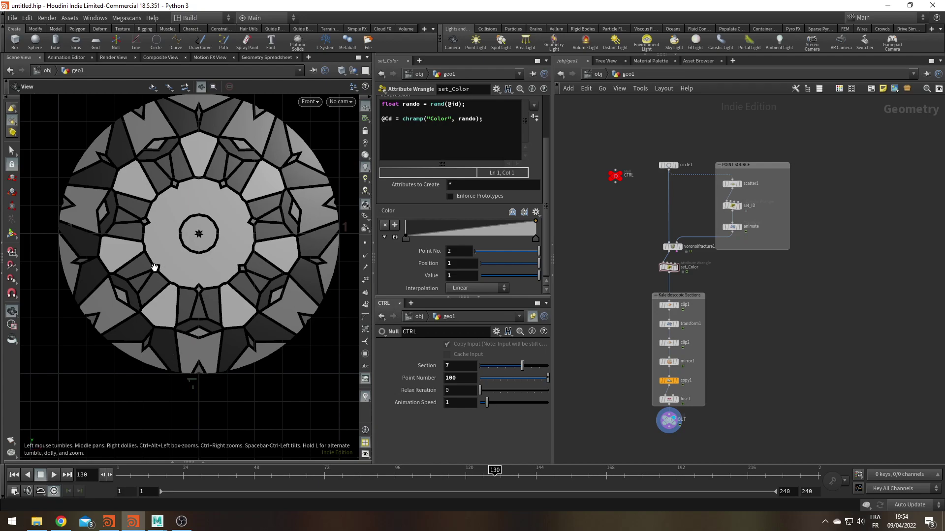
middle_click_drag(223, 232, 220, 257)
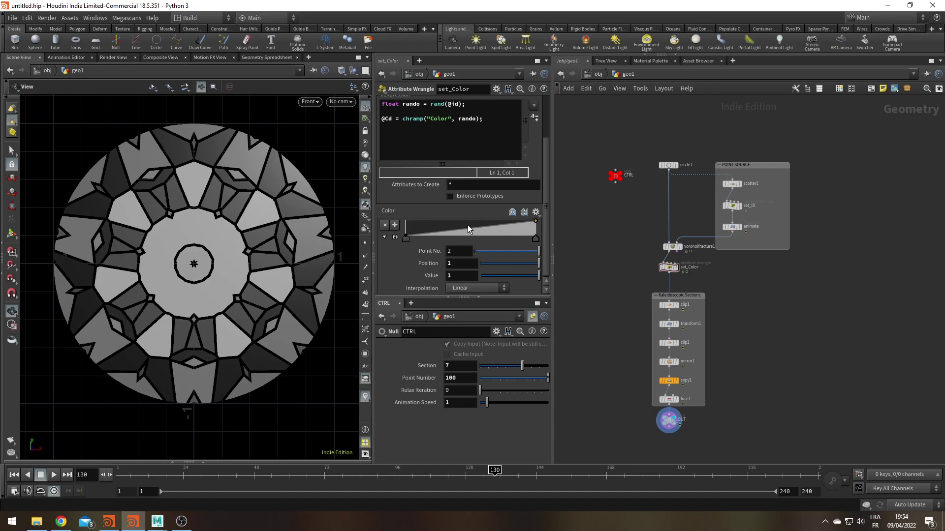
left_click_drag(462, 299, 462, 332)
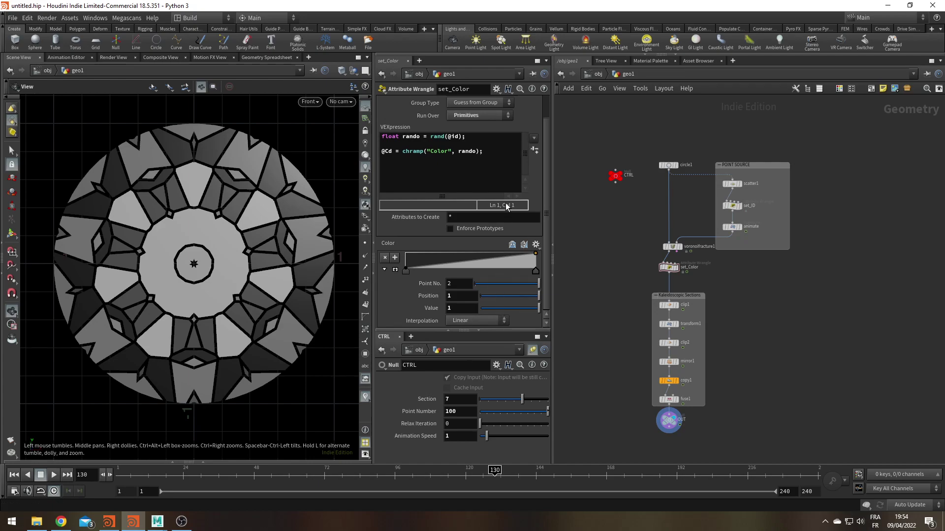
- Edit the set_Color parameter interface so that the Color parameter's ramp type is Color, and accept the change
left_click(498, 90)
left_click(503, 98)
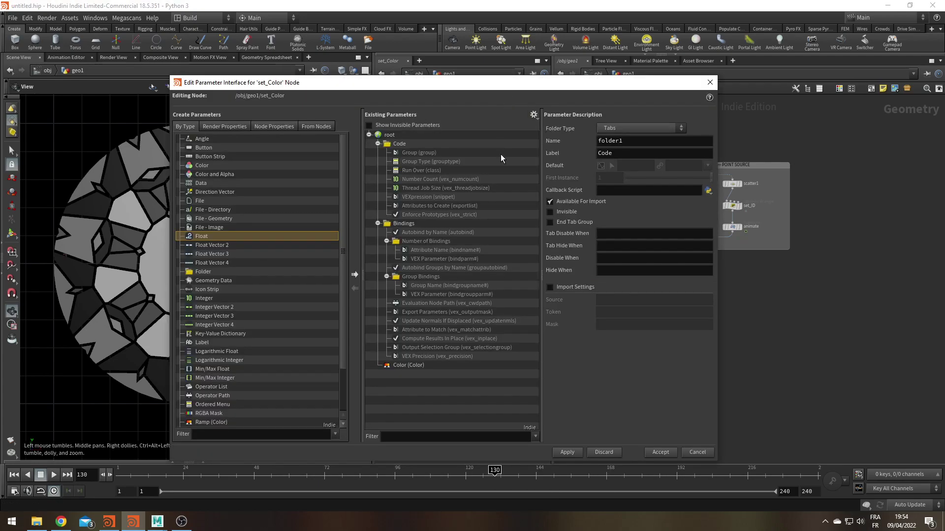
left_click(393, 366)
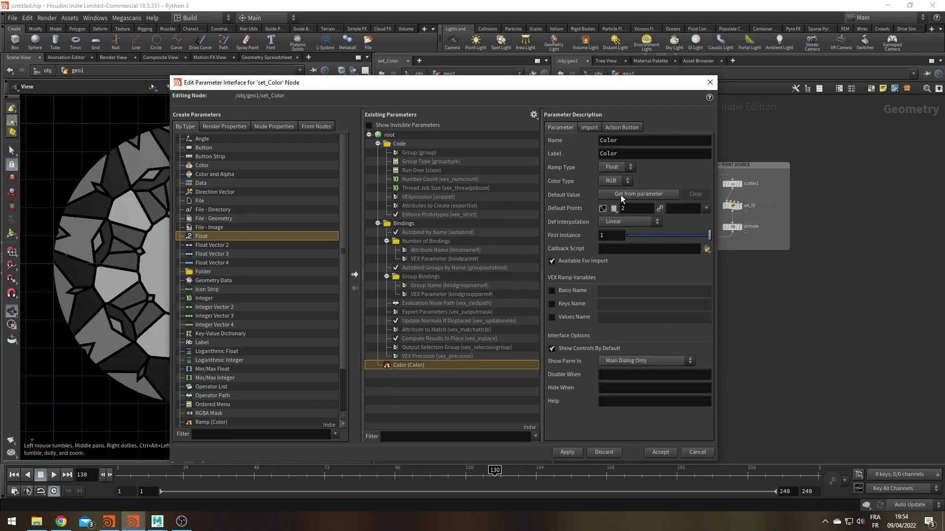
left_click(612, 167)
left_click(611, 188)
left_click(565, 452)
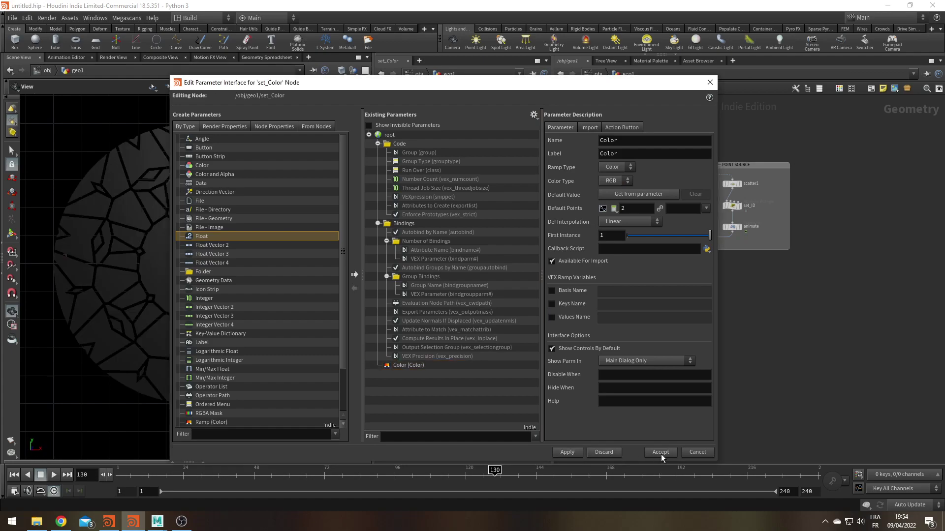
left_click(666, 453)
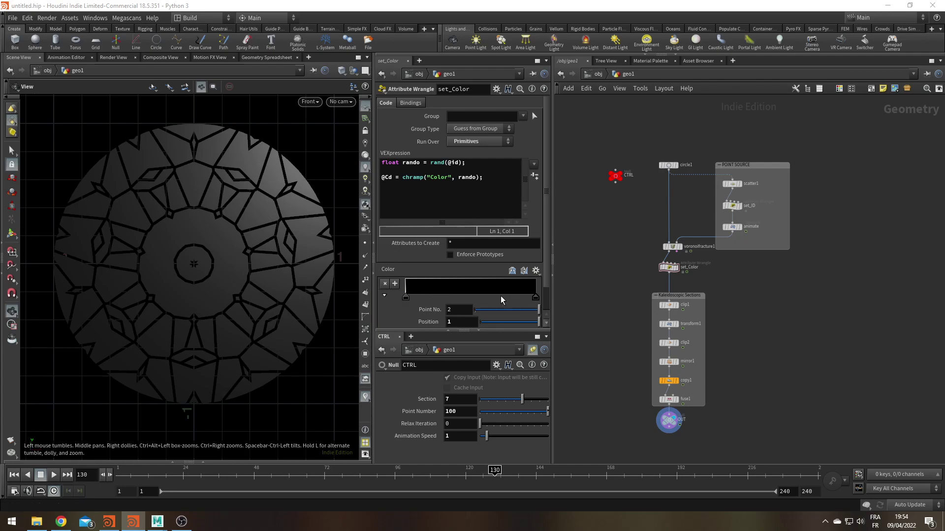
- Apply the Infra-Red preset to the set_Color node's Color ramp and scrub the animation to frame 43
left_click(536, 272)
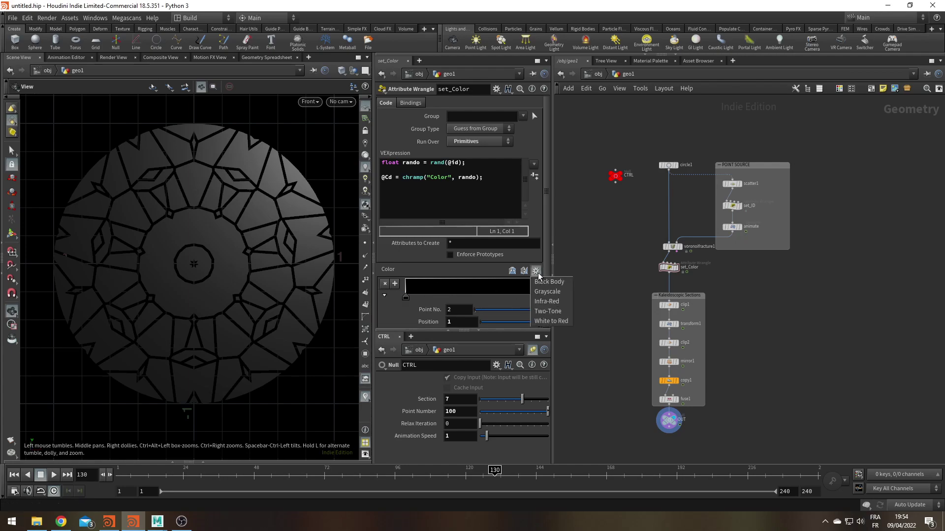
left_click(551, 302)
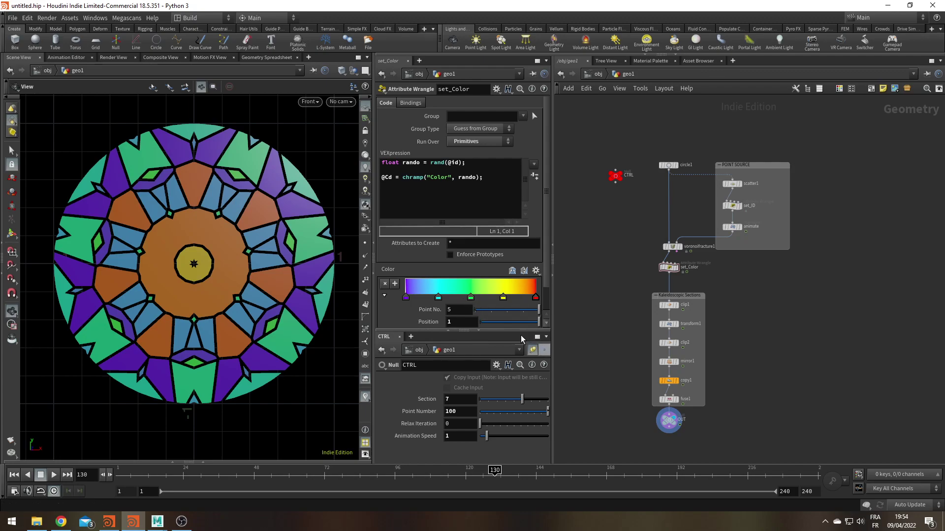
left_click(537, 271)
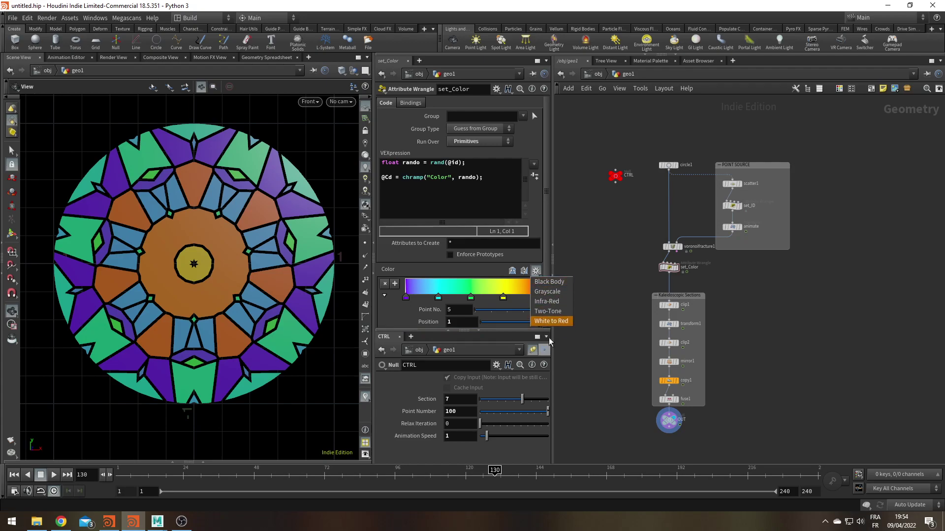
left_click(577, 266)
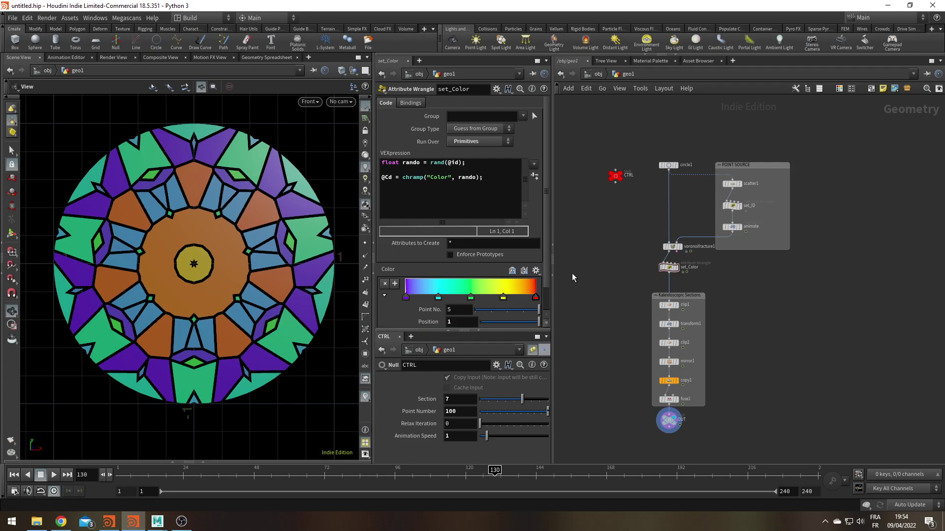
mouse_move(229, 473)
left_mouse_down()
mouse_move(495, 480)
mouse_move(217, 478)
mouse_move(240, 475)
left_mouse_up()
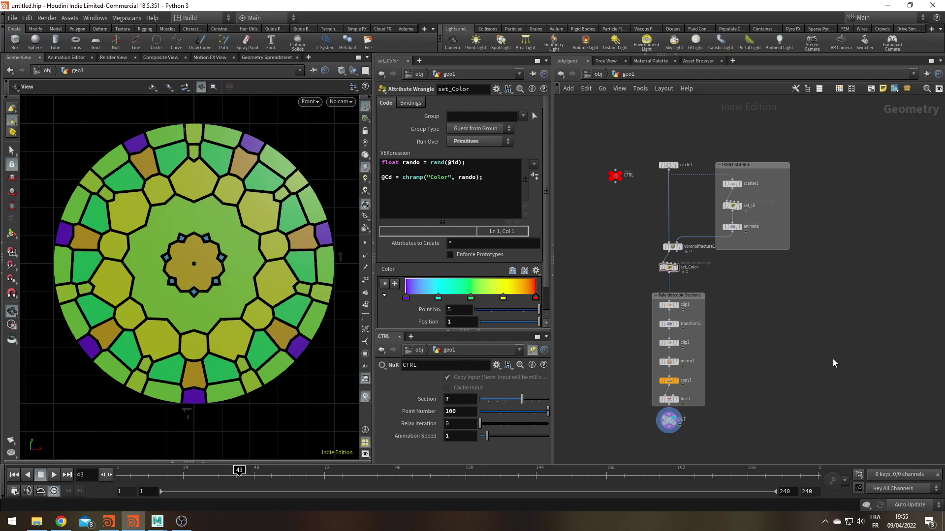
- Widen the Kaleidoscopic Sections network box slightly and move it down together with OUT to make room below set_Color
middle_click_drag(783, 347, 781, 310)
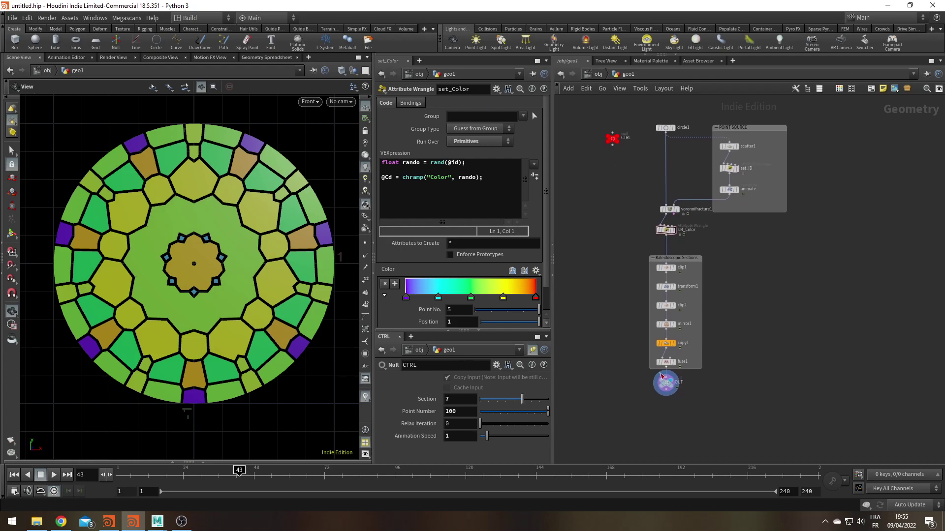
left_click(666, 305)
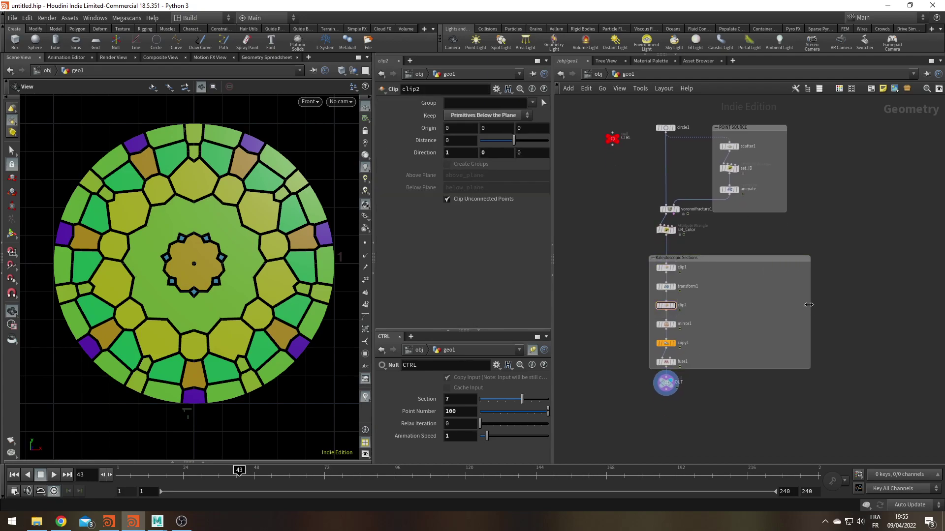
left_click_drag(809, 306, 716, 314)
left_click_drag(626, 246, 770, 436)
left_click_drag(681, 257, 678, 295)
left_click(736, 262)
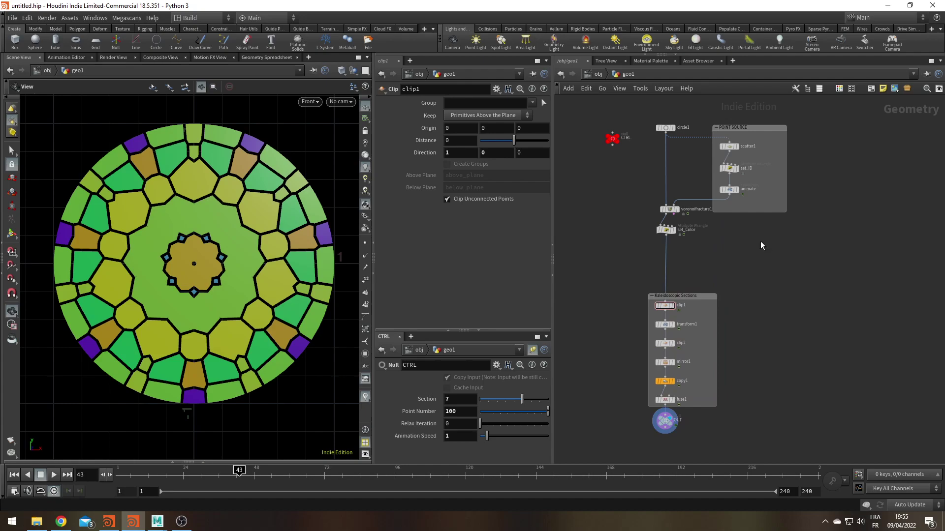
- Insert a PolyBevel node on the wire between set_Color and clip1
key("Tab")
type("pol")
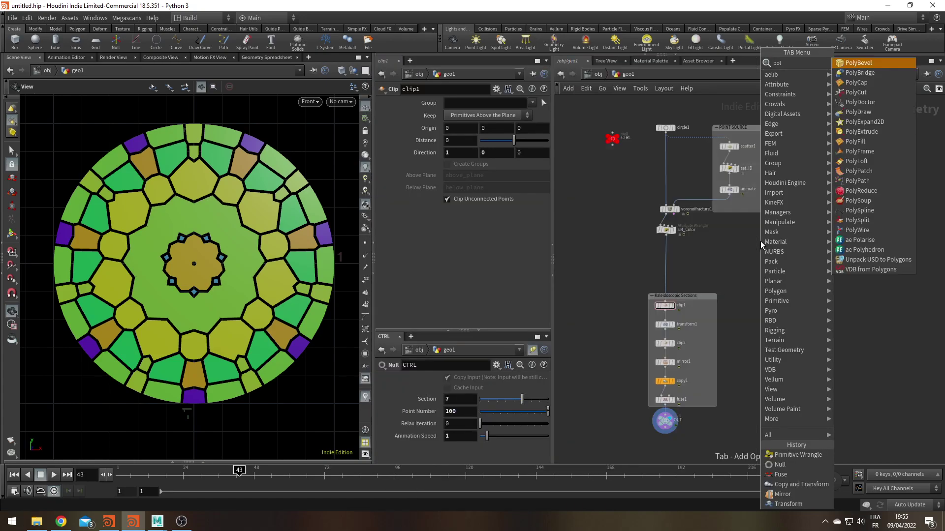
key("Return")
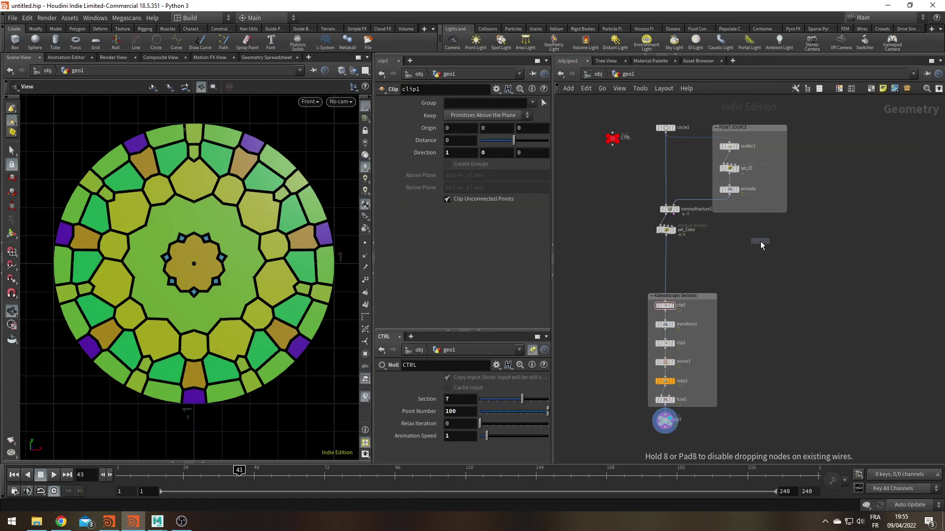
left_click(667, 252)
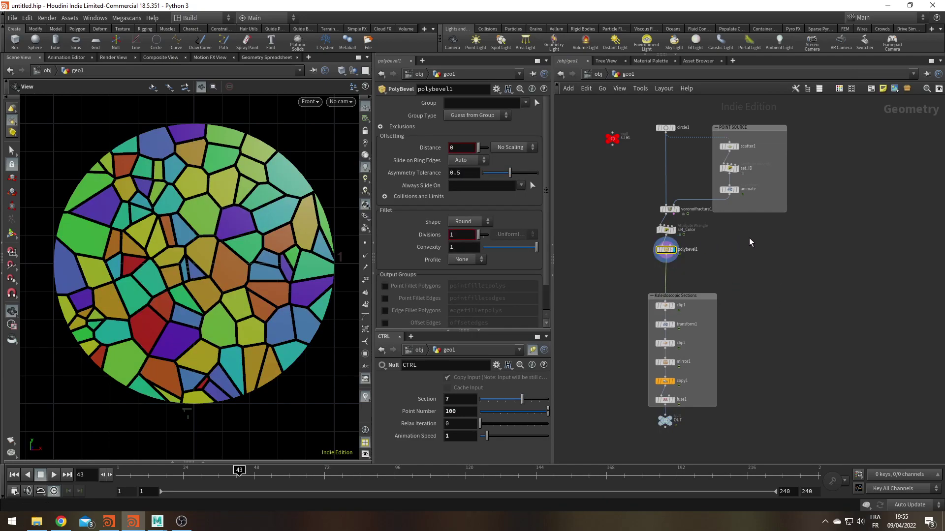
- Set polybevel1's group type to Points and its offset distance to 0.01
mouse_move(670, 256)
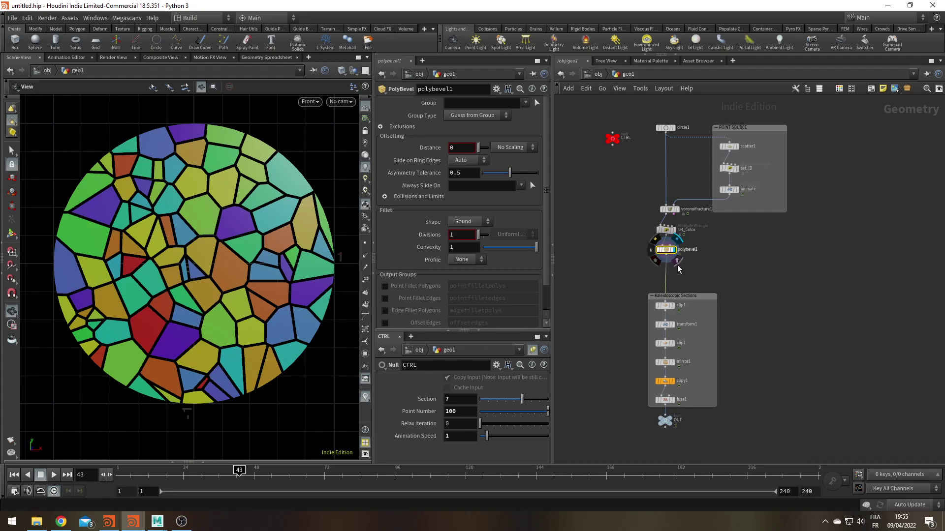
left_click(476, 115)
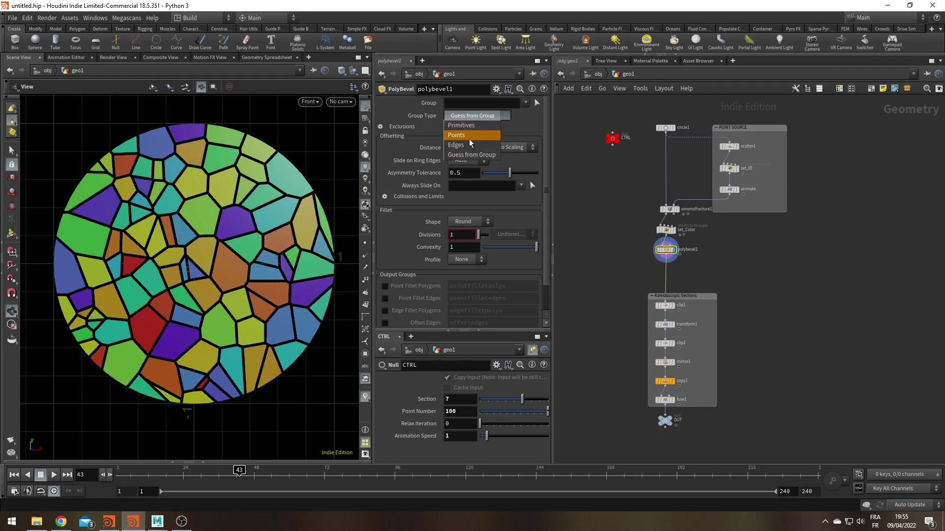
left_click(468, 139)
left_click(455, 147)
key("Return")
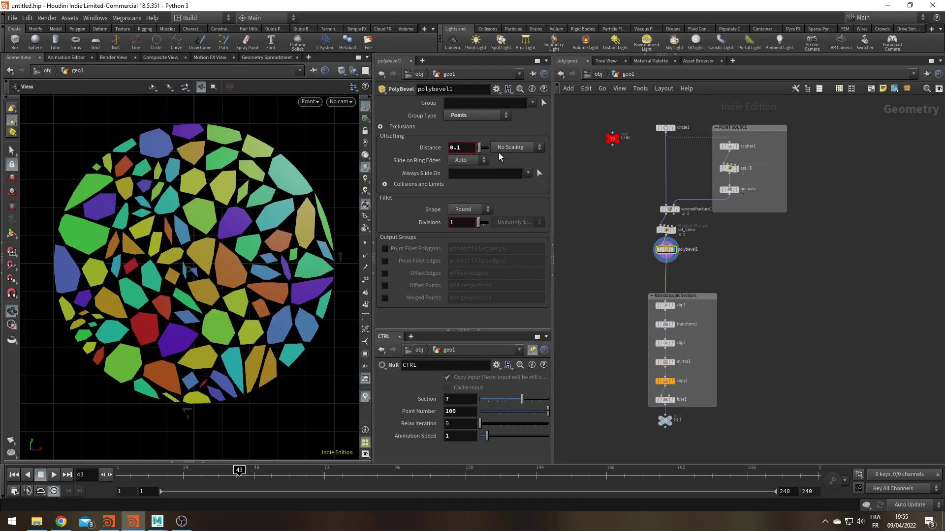
left_click(458, 147)
type("0")
key("Return")
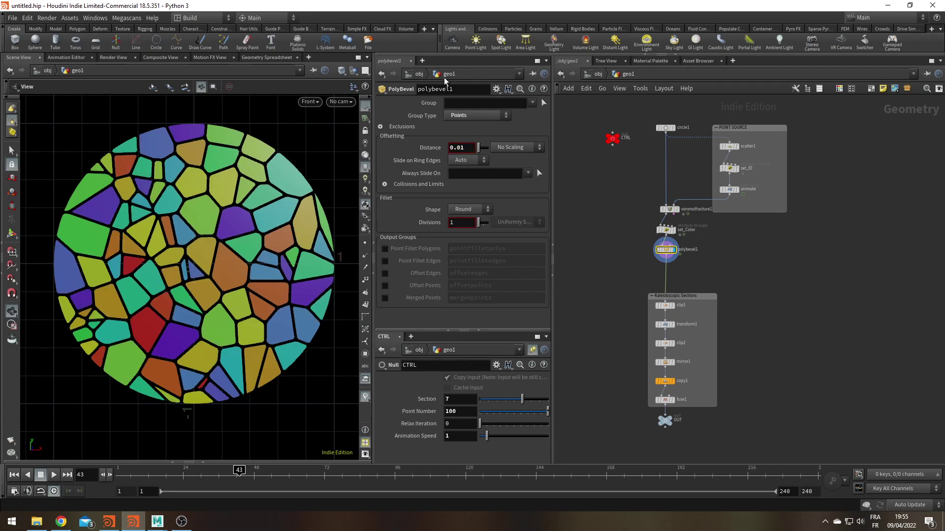
- Set polybevel1's fillet divisions to 5 and show the cells in wireframe
left_click(457, 221)
left_click(450, 223)
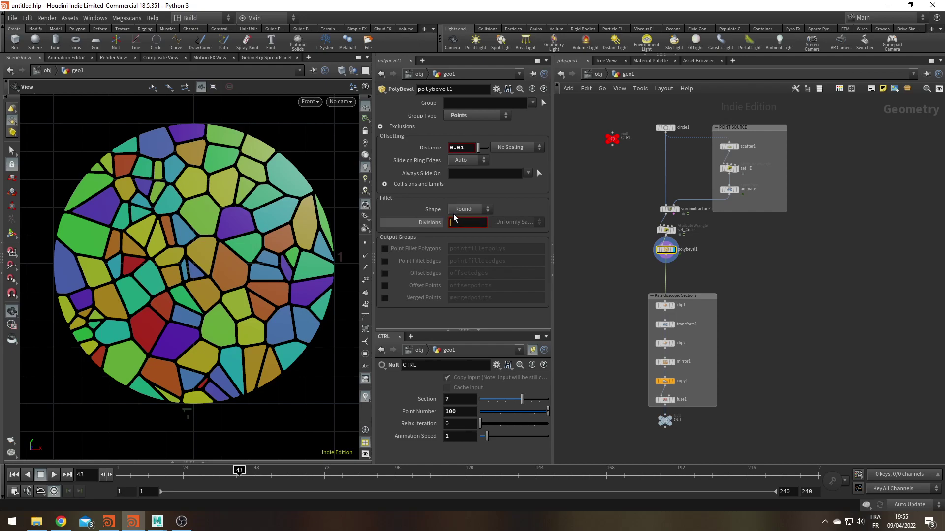
type("5")
key("Return")
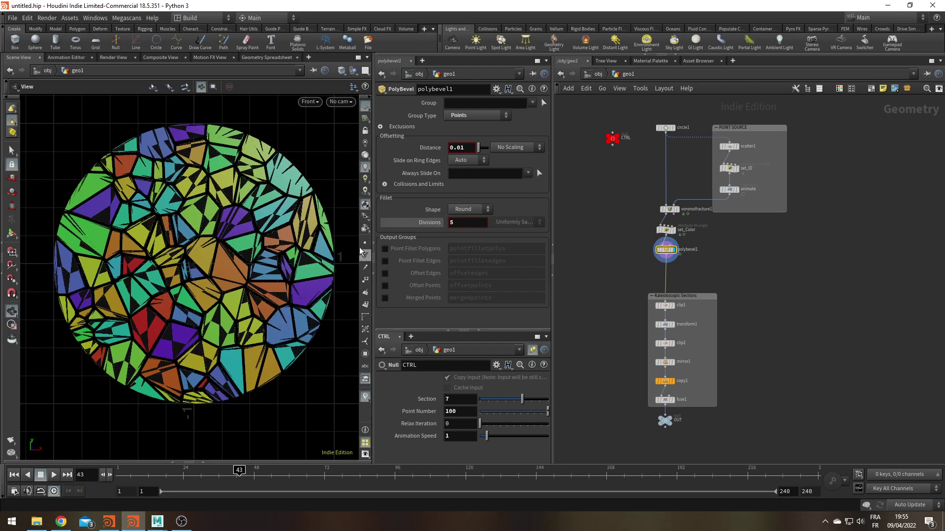
key("w")
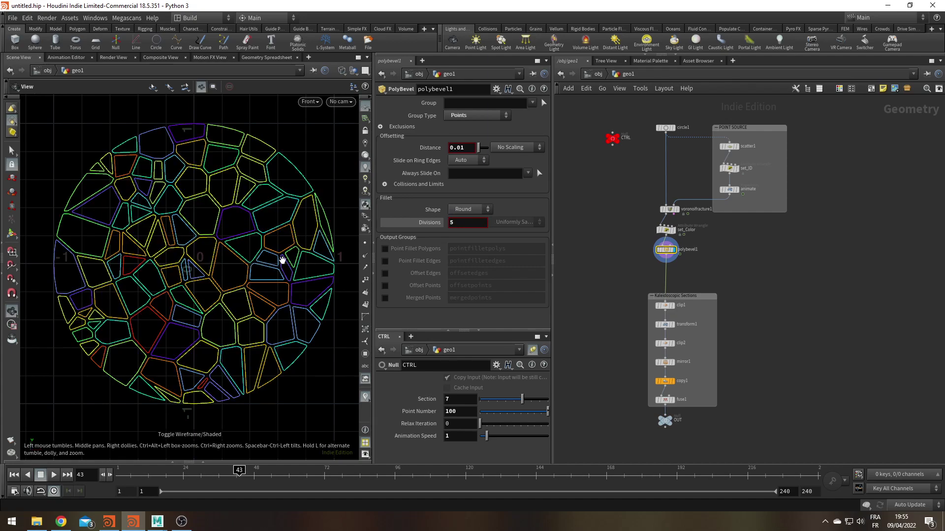
- Set polybevel1's offset distance to 0.025
middle_click(463, 147)
middle_click_drag(463, 148, 462, 140)
left_click_drag(459, 147, 473, 142)
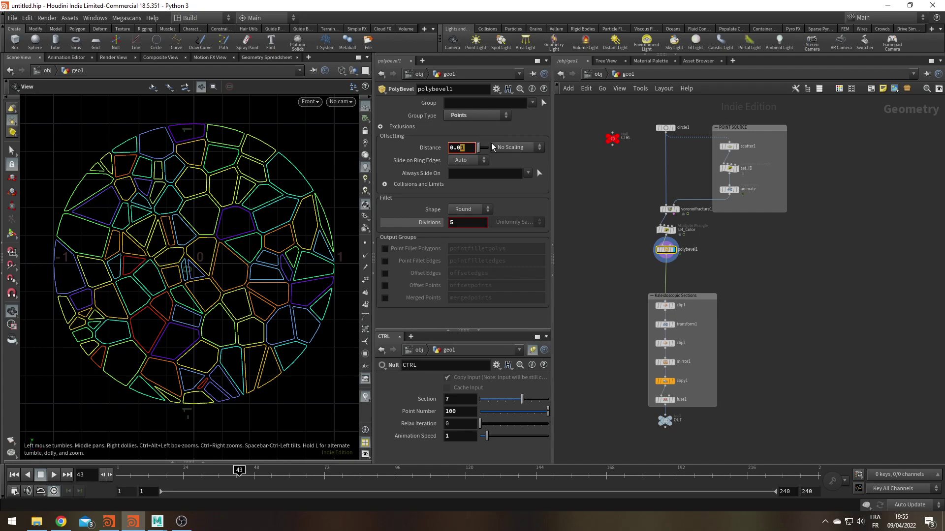
key("Return")
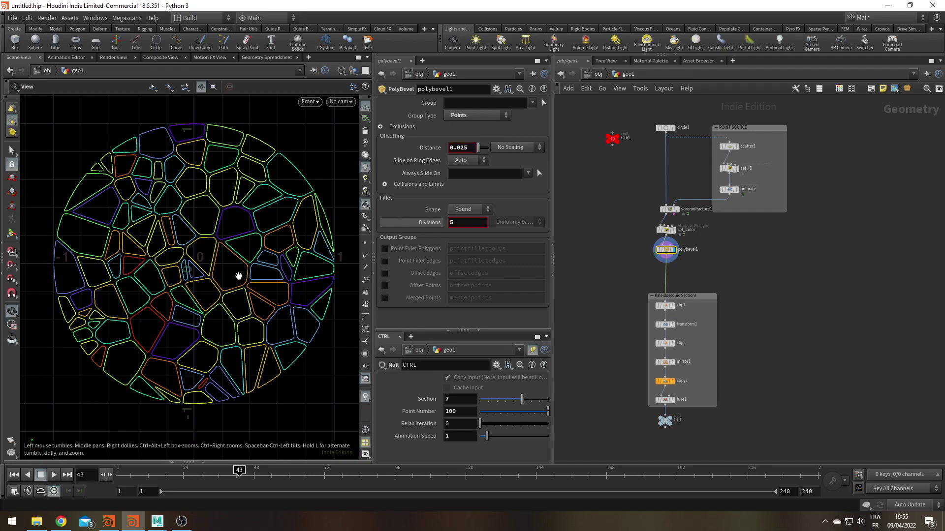
- Examine the rounded cell corners by comparing shaded and wireframe views with the geometry's points displayed
key("w")
key("w")
key("w")
key("w")
key("w")
key("w")
key("w")
key("w")
key("w")
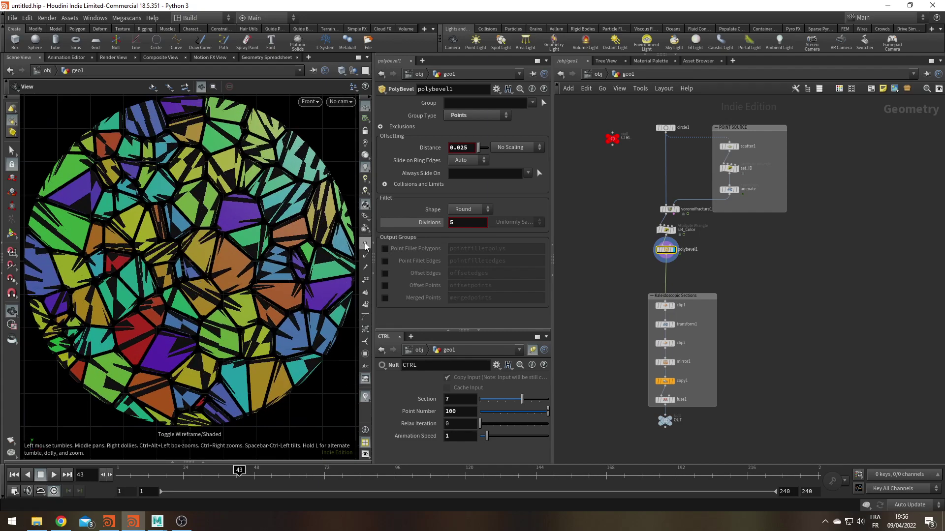
key("w")
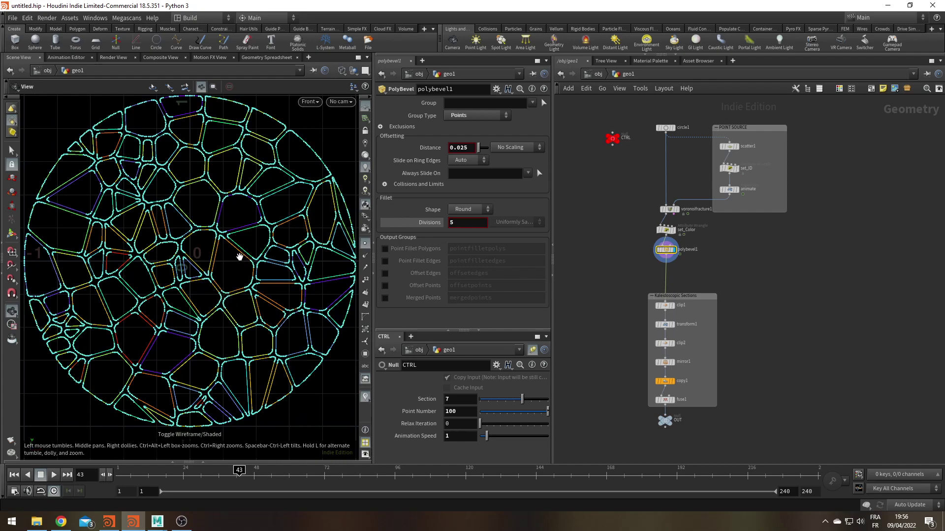
key("w")
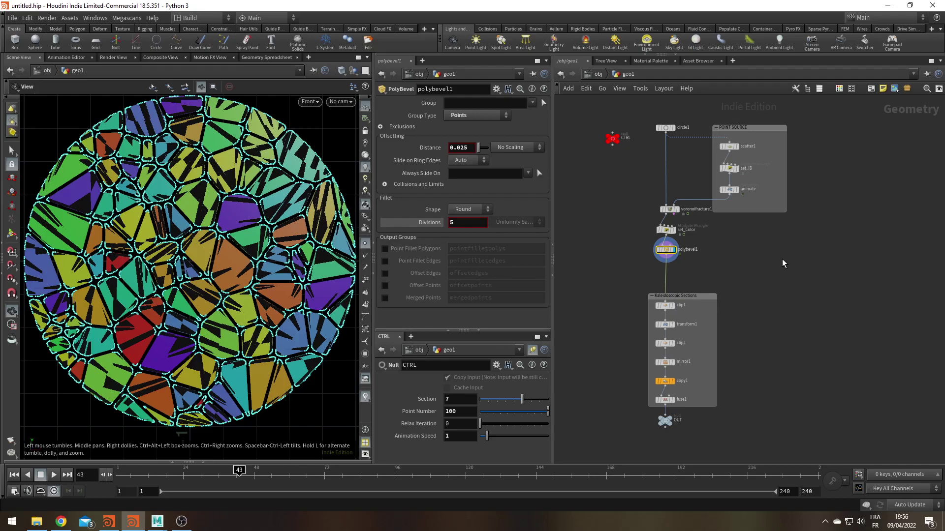
- Try a Divide node after polybevel1 to clean up the cell faces, and delete it
key("Tab")
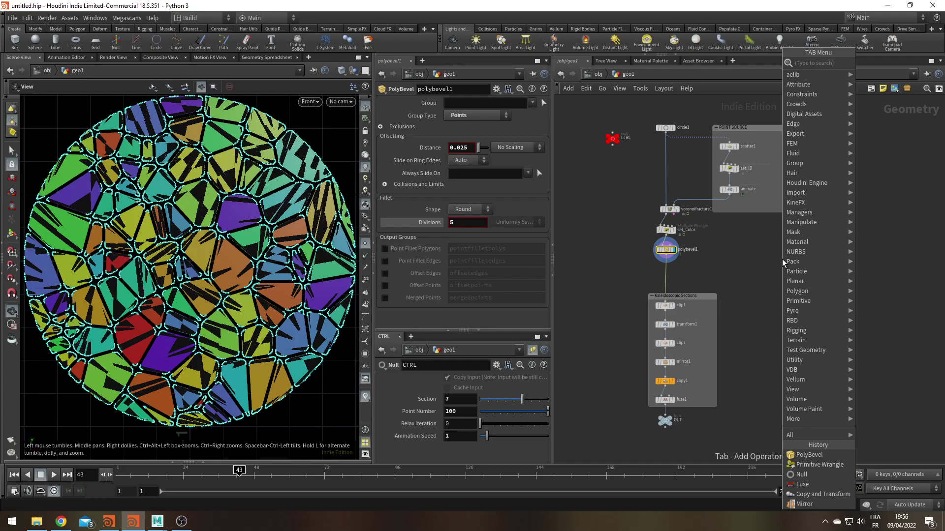
key("Return")
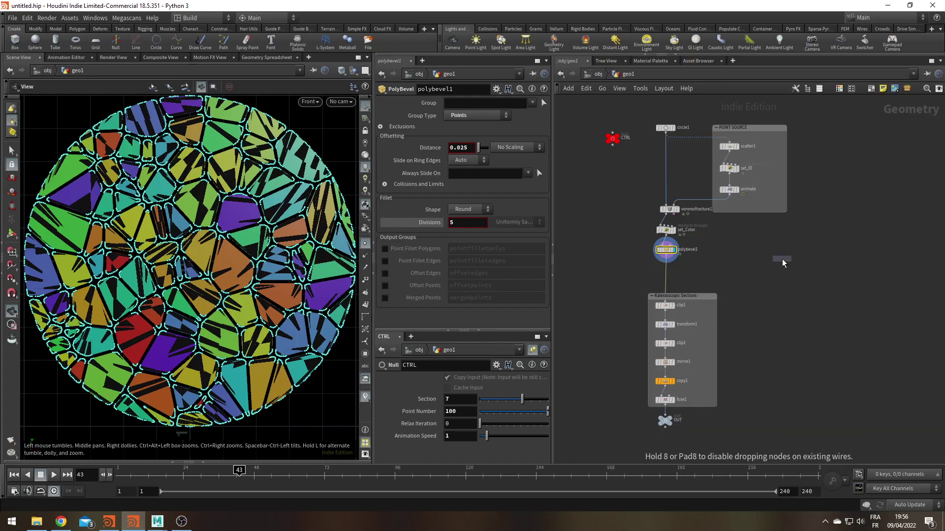
left_click(667, 270)
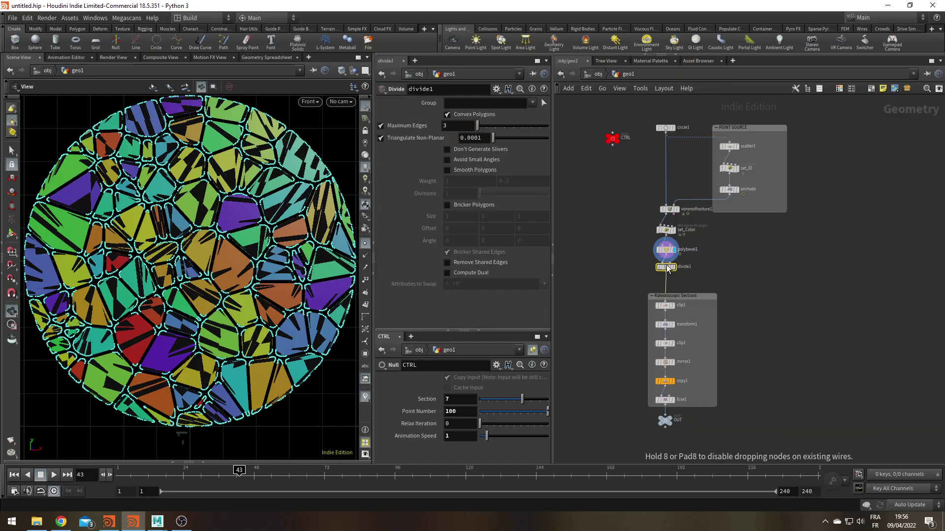
left_click(676, 273)
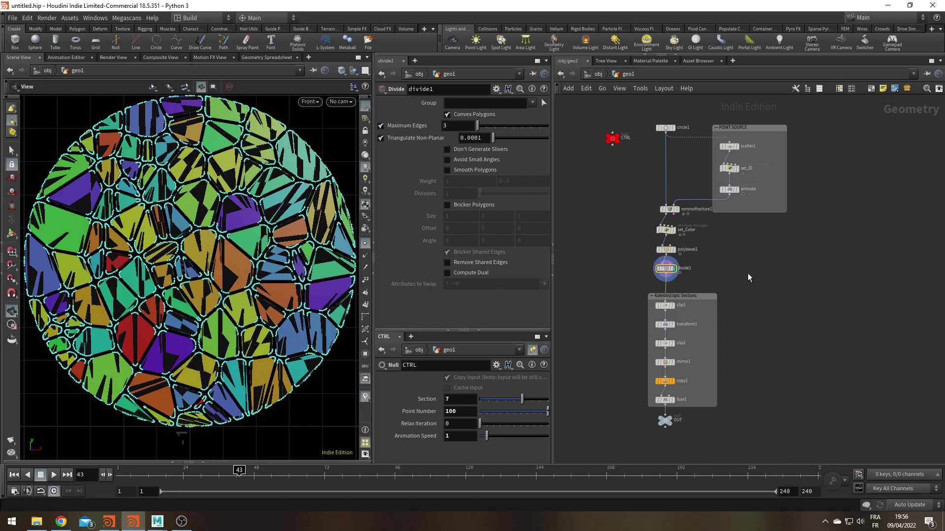
key("Delete")
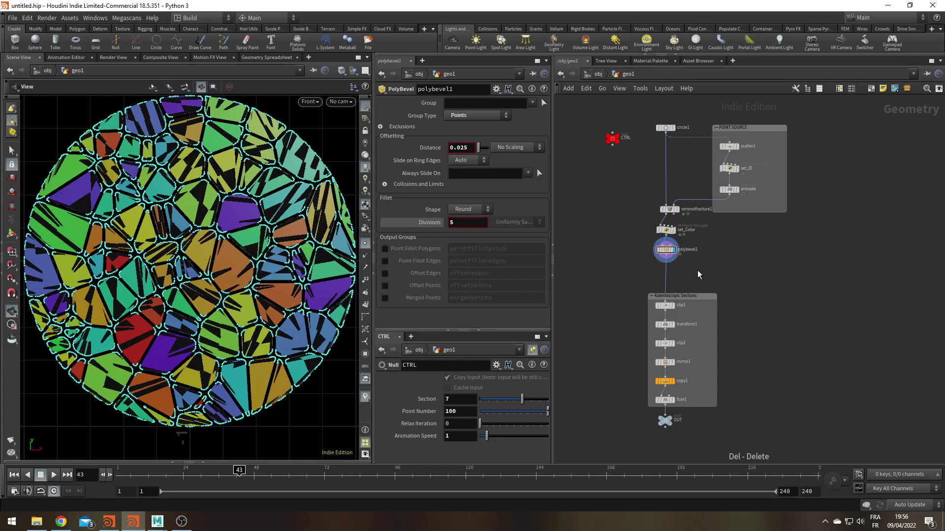
- Insert a Remesh node between polybevel1 and clip1, display its result and inspect the mesh in wireframe
key("Tab")
key("Return")
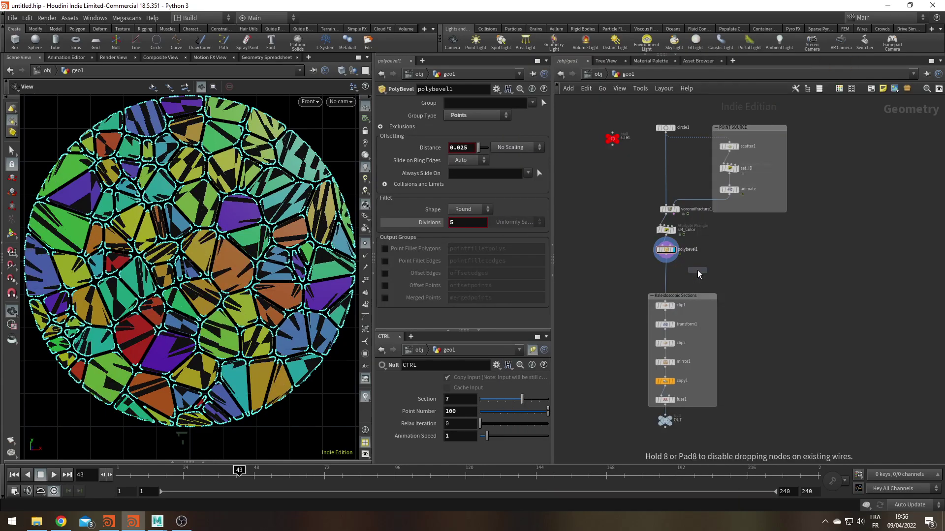
left_click(669, 270)
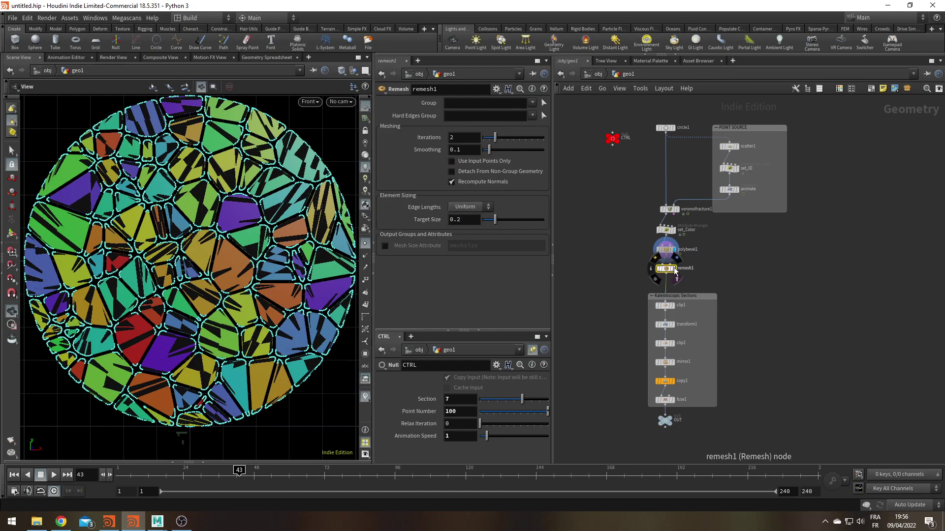
key("w")
key("w")
key("w")
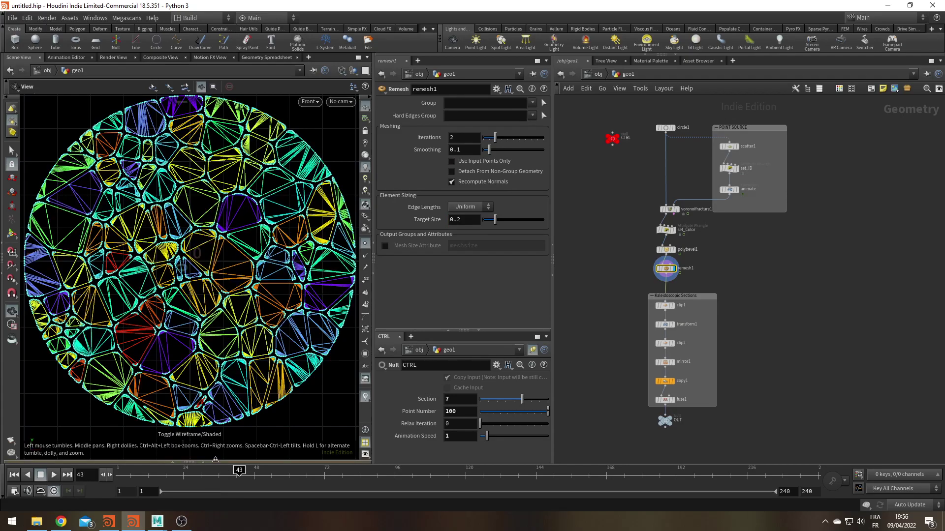
- Scrub the animation to check the remeshed cells, hide the point markers and return to frame 1
mouse_move(239, 472)
left_mouse_down()
mouse_move(485, 470)
mouse_move(118, 471)
mouse_move(389, 471)
left_mouse_up()
left_click_drag(494, 481, 118, 472)
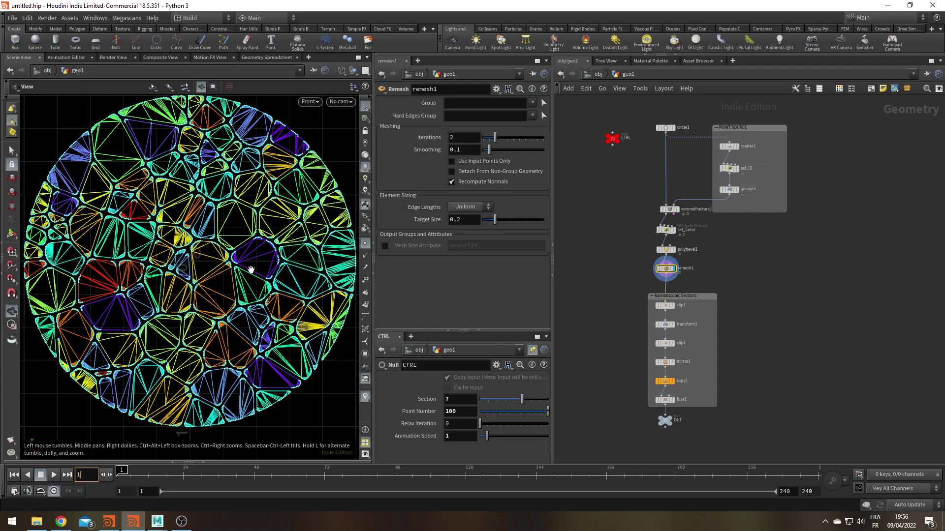
scroll(230, 294, "down", 3)
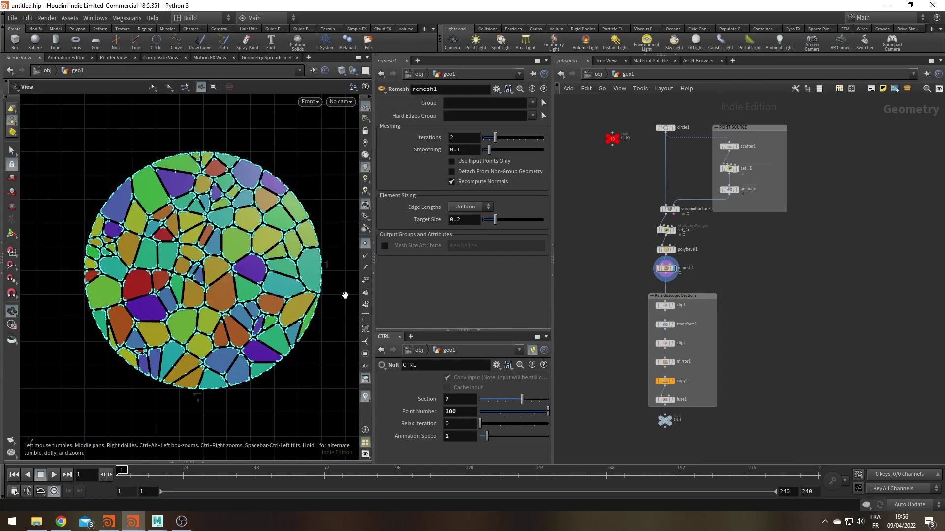
left_click(367, 242)
mouse_move(216, 477)
left_mouse_down()
mouse_move(500, 476)
mouse_move(118, 476)
left_mouse_up()
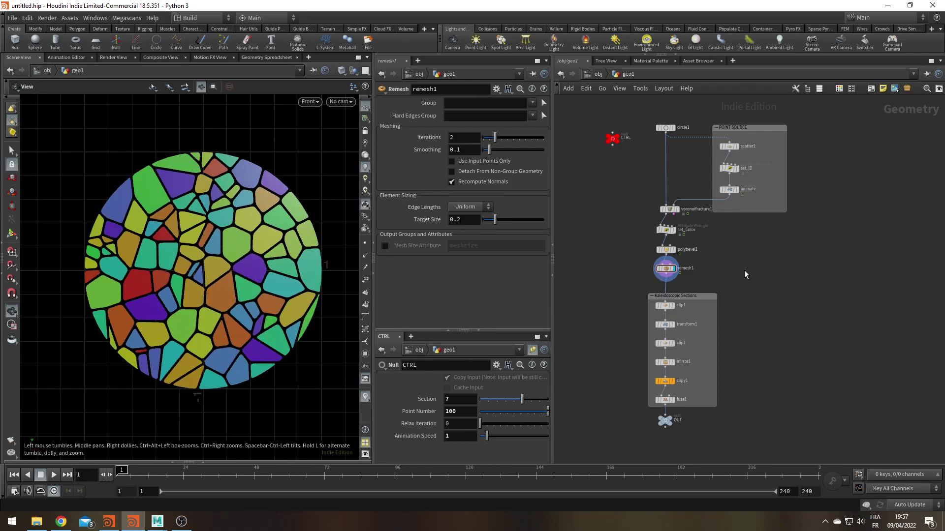
- Enclose polybevel1 and remesh1 in a network box and delete the stray empty box
left_click_drag(636, 238, 729, 285)
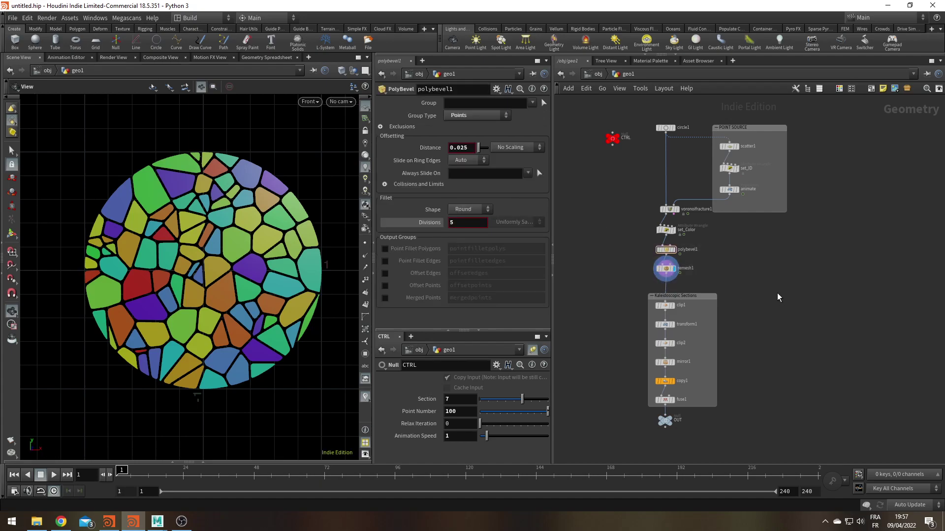
left_click(820, 89)
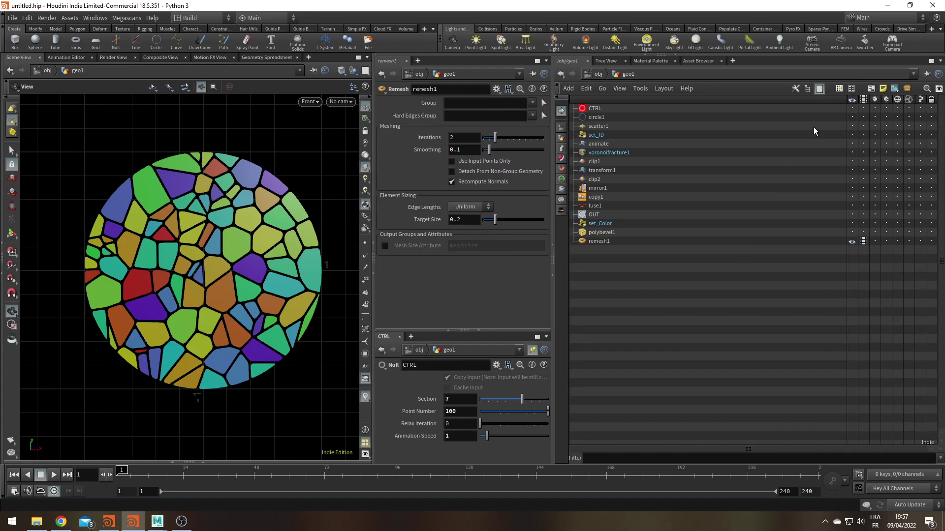
left_click(819, 89)
left_click(870, 89)
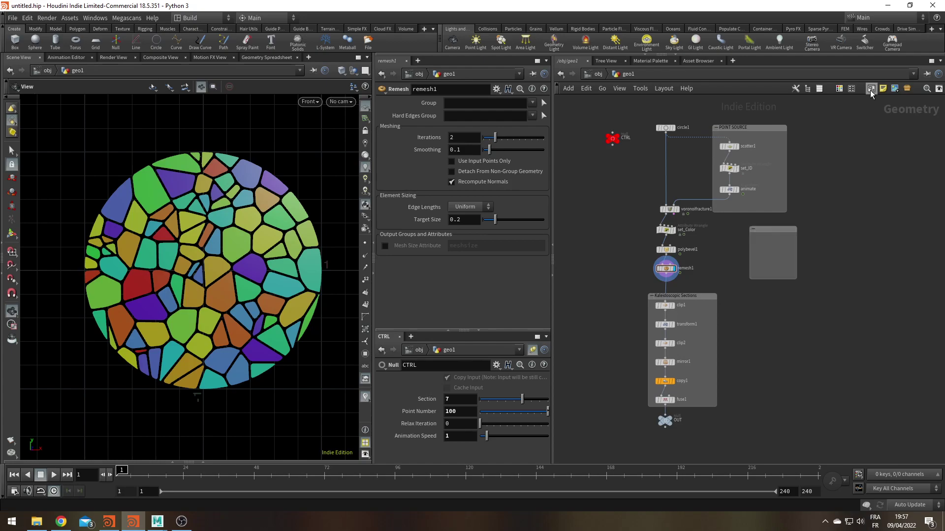
left_click_drag(626, 244, 697, 272)
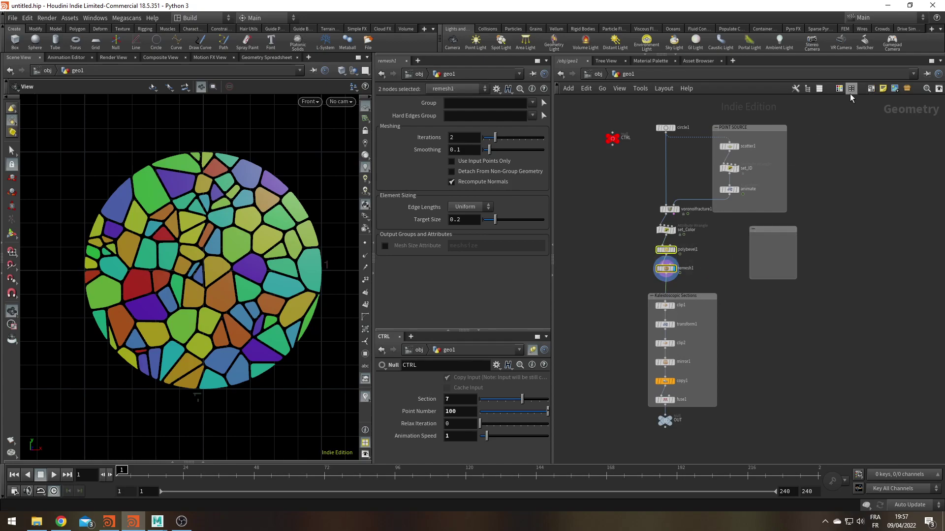
left_click(871, 88)
left_click(785, 234)
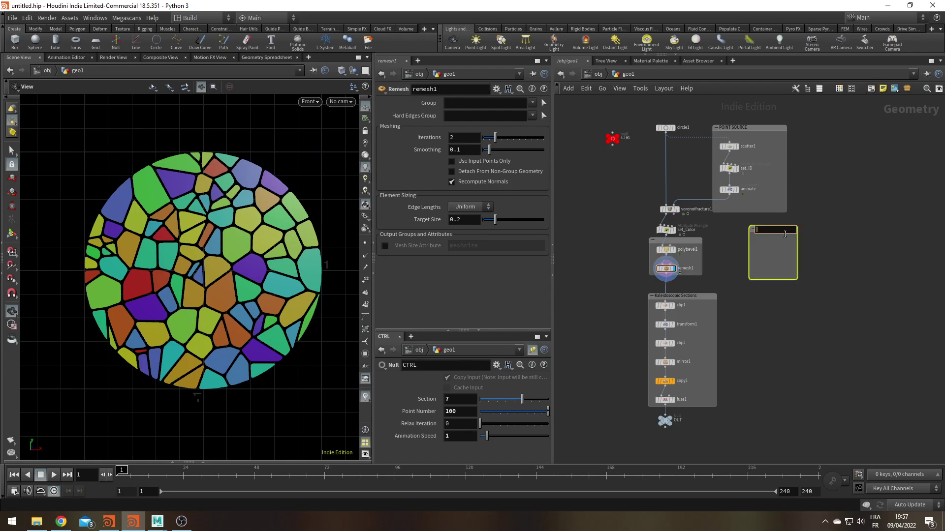
key("Delete")
- Title the new network box "Bevel" and move it slightly down, between set_Color and the Kaleidoscopic Sections box
double_click(679, 241)
type("Bevel")
key("Return")
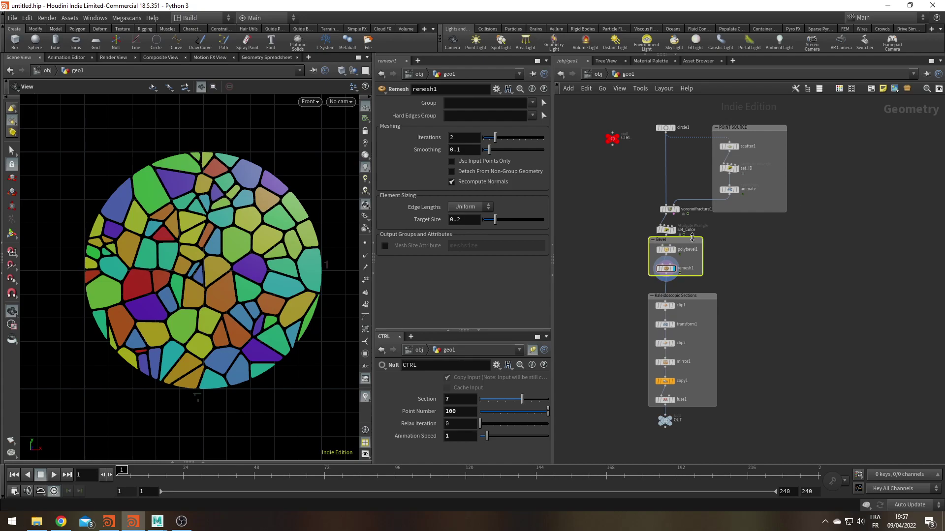
left_click_drag(689, 243, 690, 249)
left_click(834, 295)
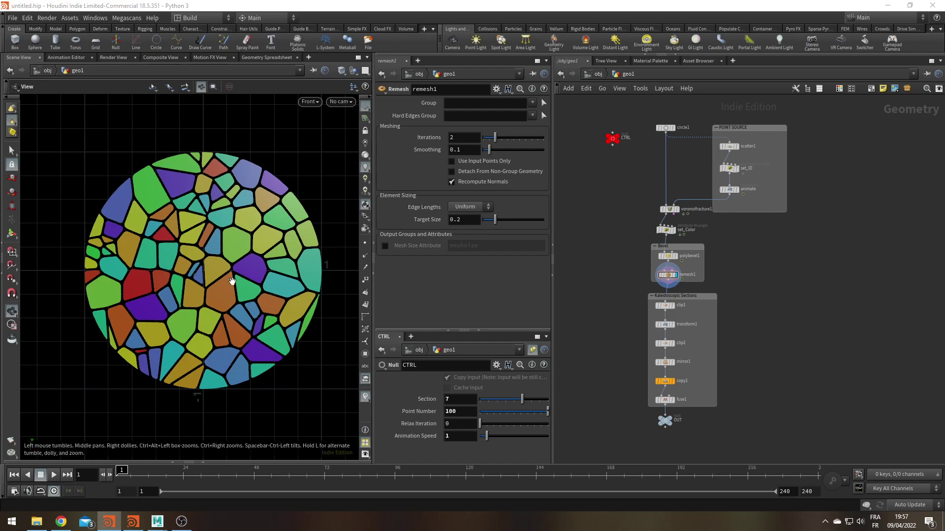
- Scrub the bevelled cells' motion, display the OUT node and play back the kaleidoscope animation
left_click(193, 470)
left_click_drag(194, 469, 294, 469)
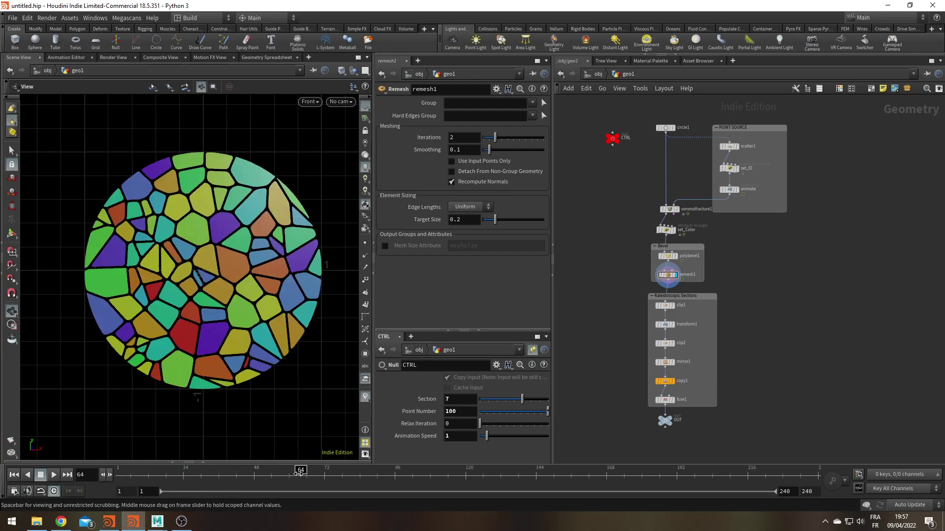
left_click(671, 422)
left_click(58, 477)
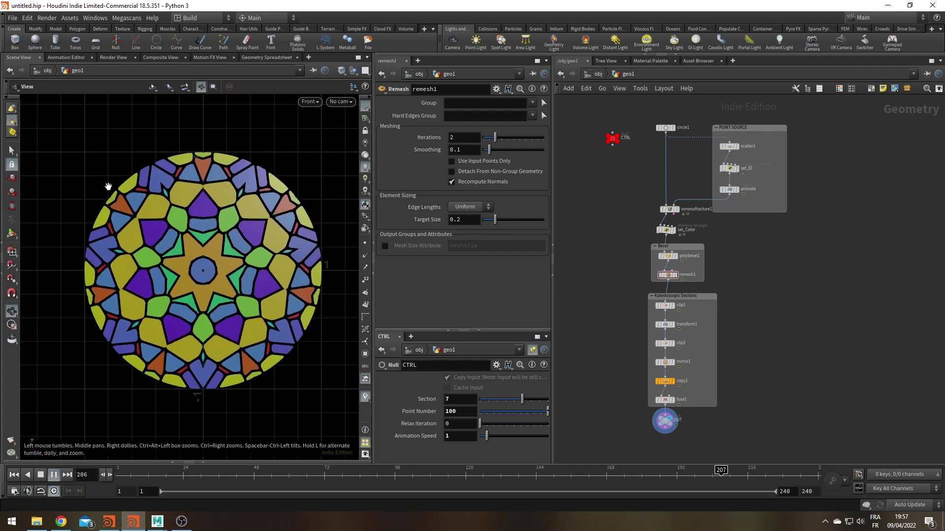
left_click(54, 474)
- Move the animate node slightly closer to set_ID inside the POINT SOURCE box
middle_click_drag(777, 263, 741, 347)
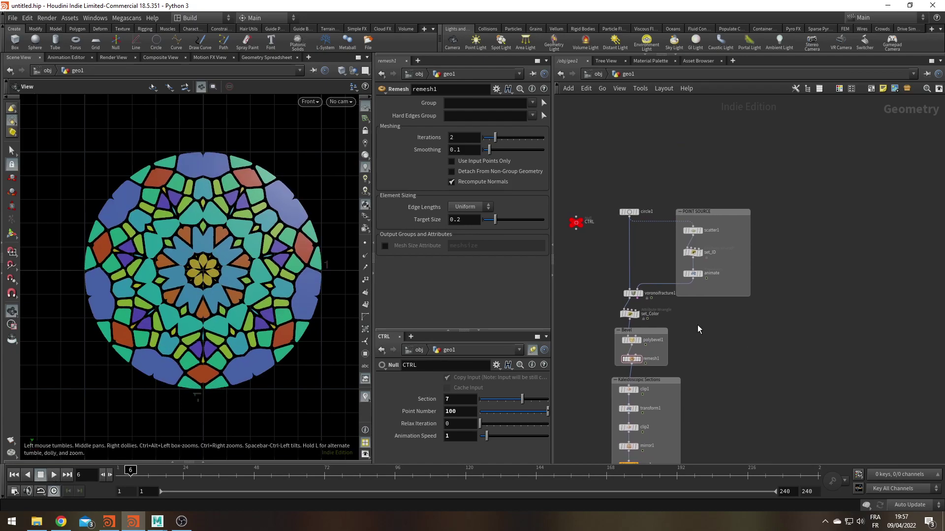
scroll(672, 318, "up", 2)
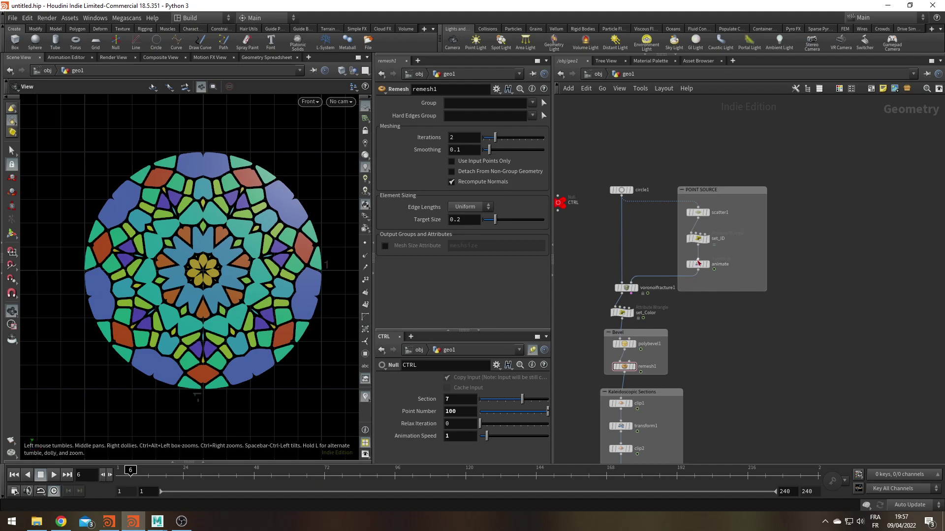
left_click_drag(699, 261, 698, 254)
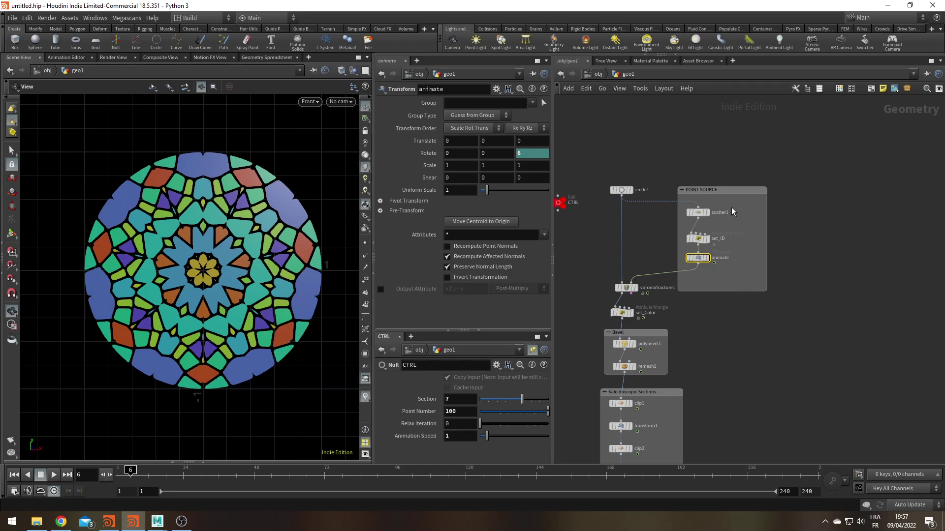
- Shift the POINT SOURCE box slightly to the side and insert an Attribute Noise node between animate and voronoifracture1
left_click_drag(732, 190, 742, 190)
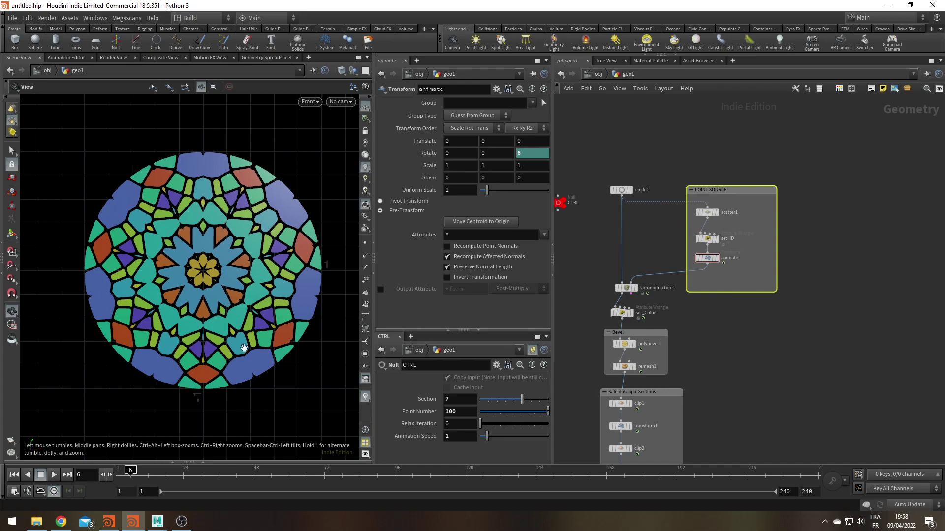
left_click(749, 349)
key("Tab")
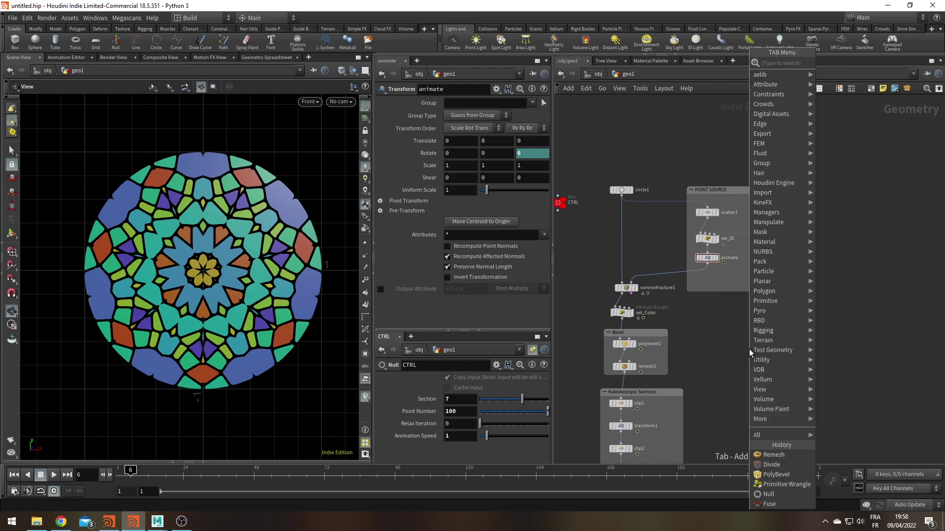
type("att noi")
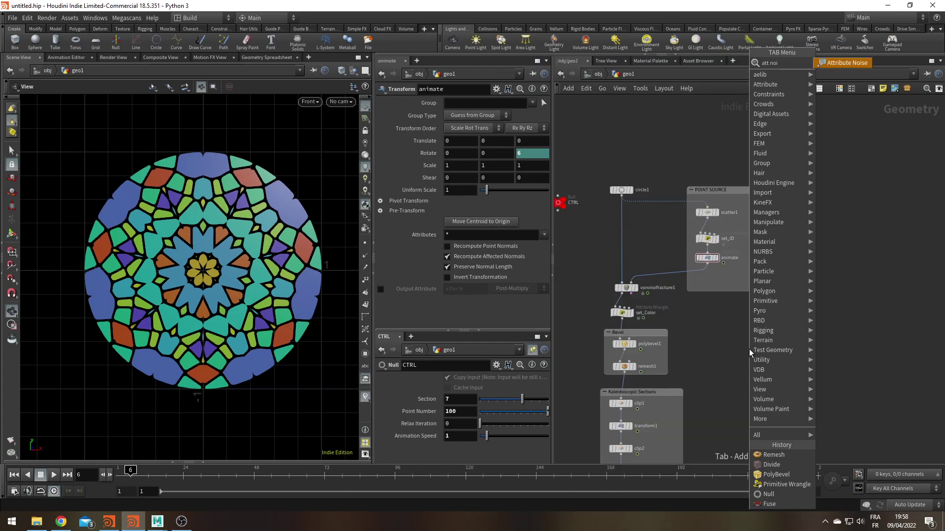
key("Return")
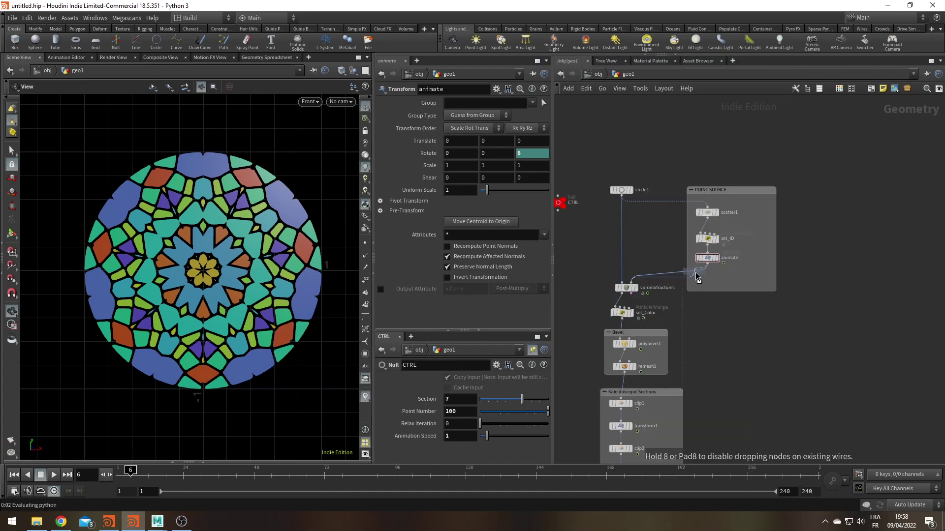
left_click(711, 284)
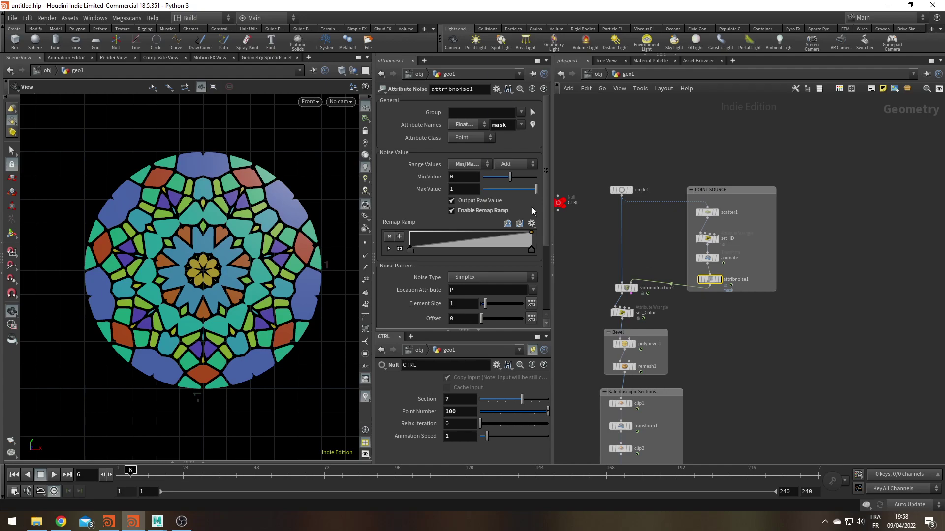
- Revert the Attribute Noise node to factory defaults and make it act on the vector attribute P
left_click(497, 89)
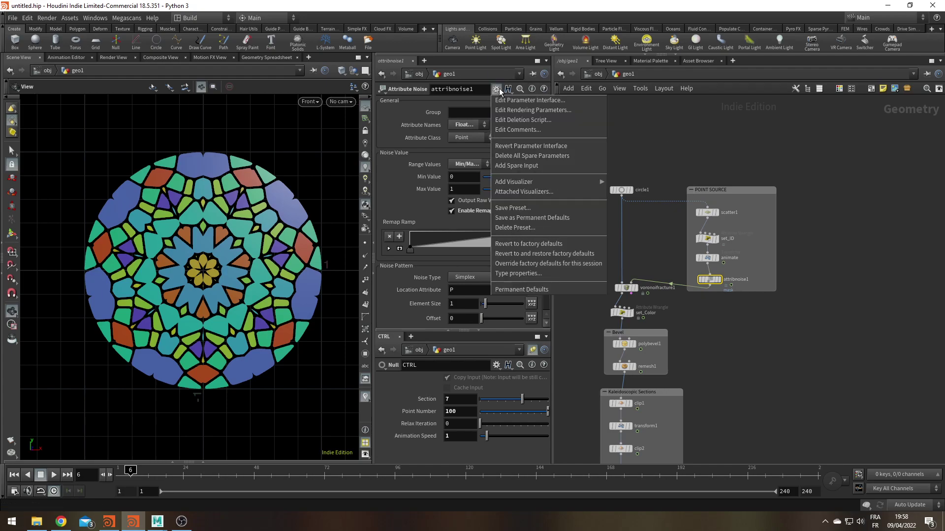
left_click(537, 245)
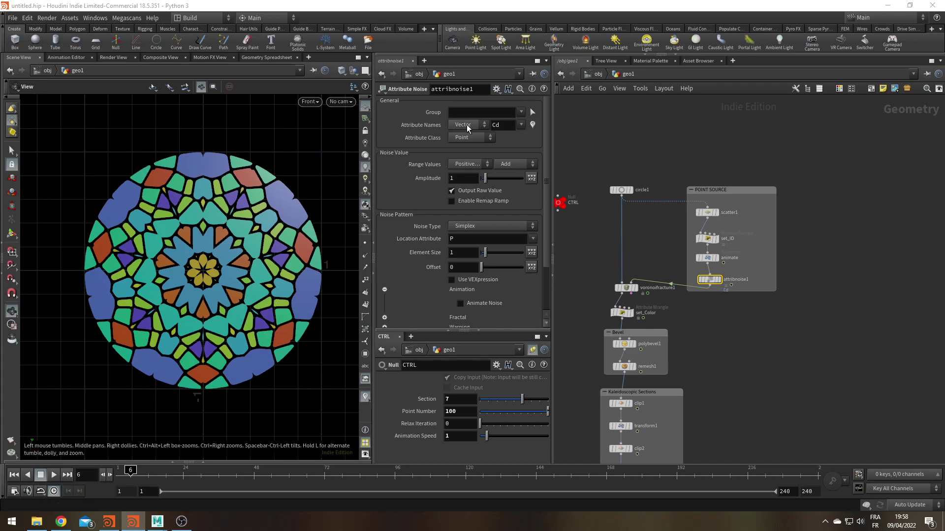
left_click_drag(508, 125, 474, 129)
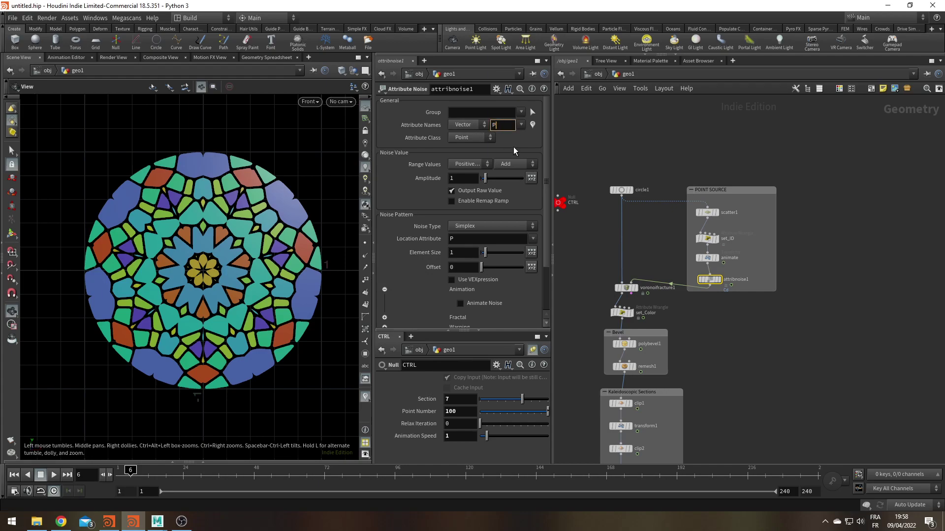
key("Return")
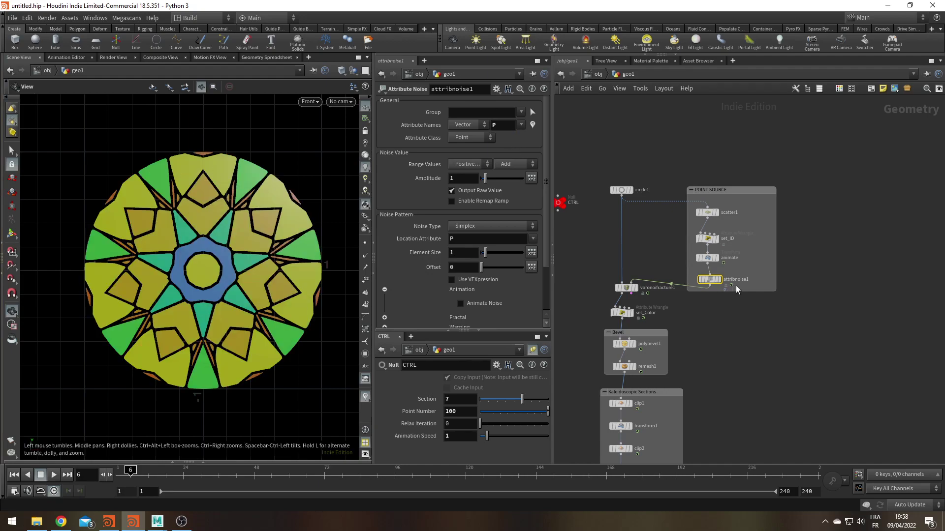
- Display the noise node's points and set its range values to Zero Centered, keeping the amplitude at 1
left_click(718, 279)
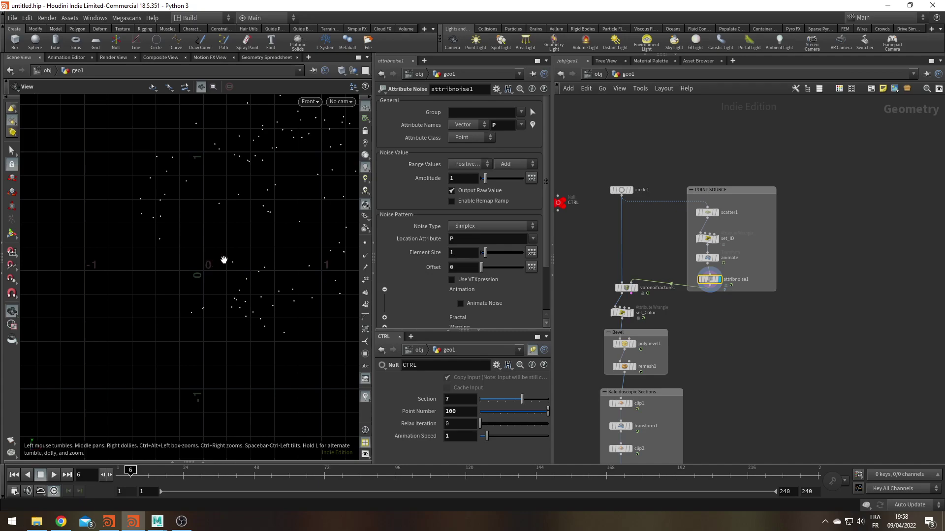
left_click(466, 167)
left_click(471, 183)
left_click(472, 181)
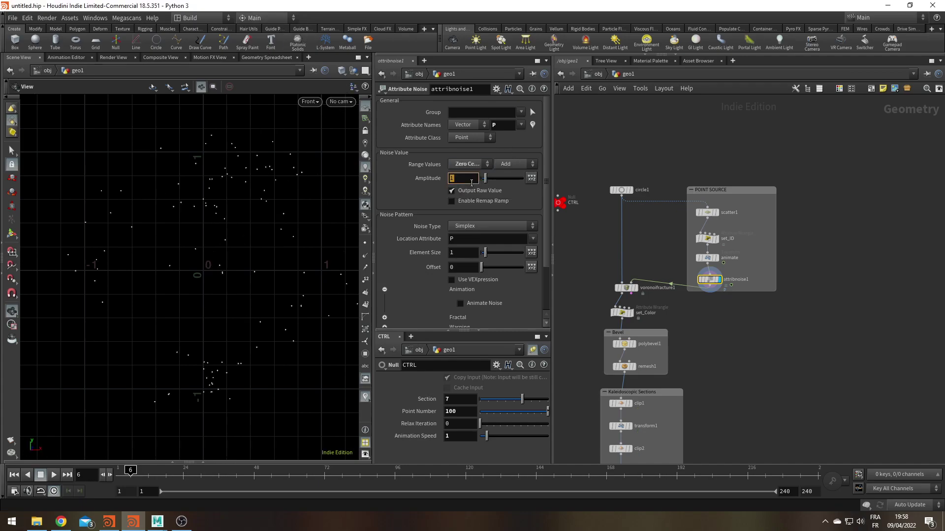
key("Return")
- Enable the per-axis amplitude scale and set its Z component to 0, checking the points in perspective before returning to the front view
left_click(532, 178)
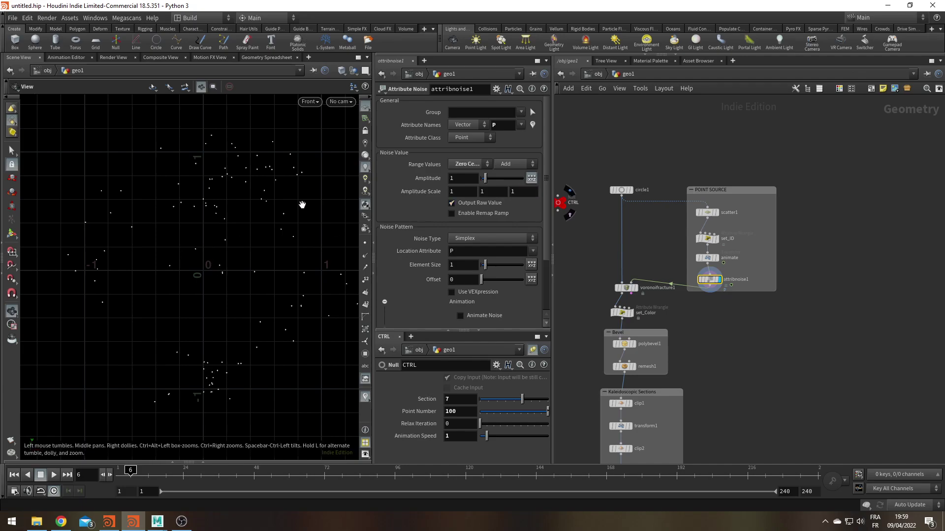
key("space+1")
left_click_drag(235, 145, 199, 194)
key("shift+Tab")
left_click(520, 193)
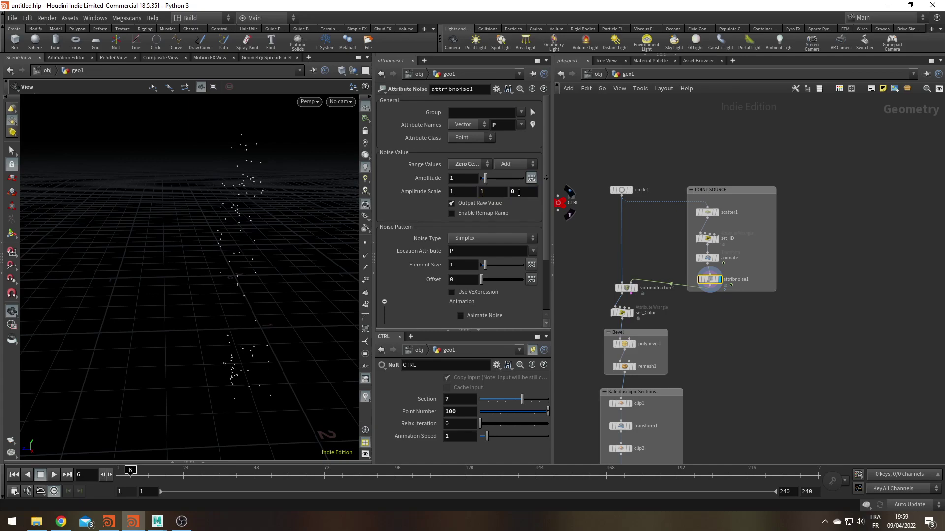
key("space+3")
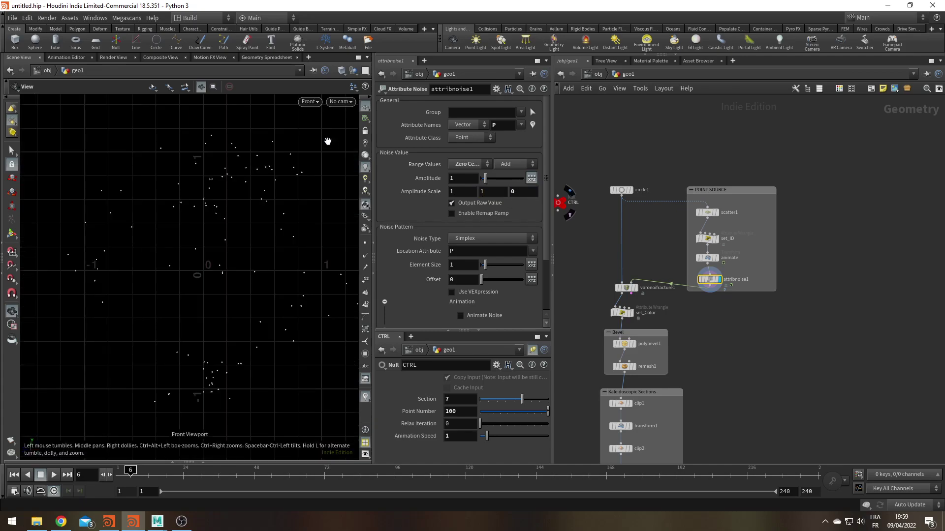
- Set CTRL's Animation Speed to 0, turn on Animate Noise and scrub the first frames of the point motion
left_click_drag(138, 485, 117, 472)
left_click_drag(487, 437, 477, 441)
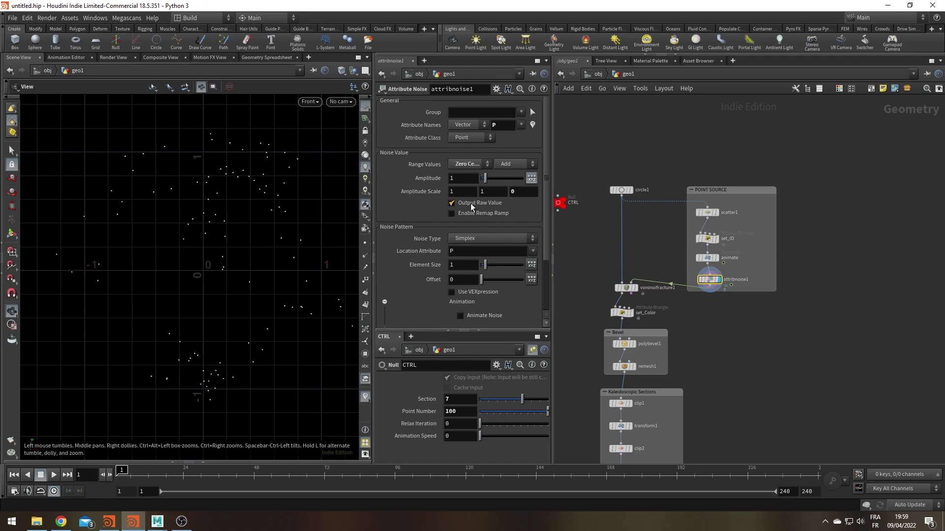
left_click_drag(548, 144, 550, 164)
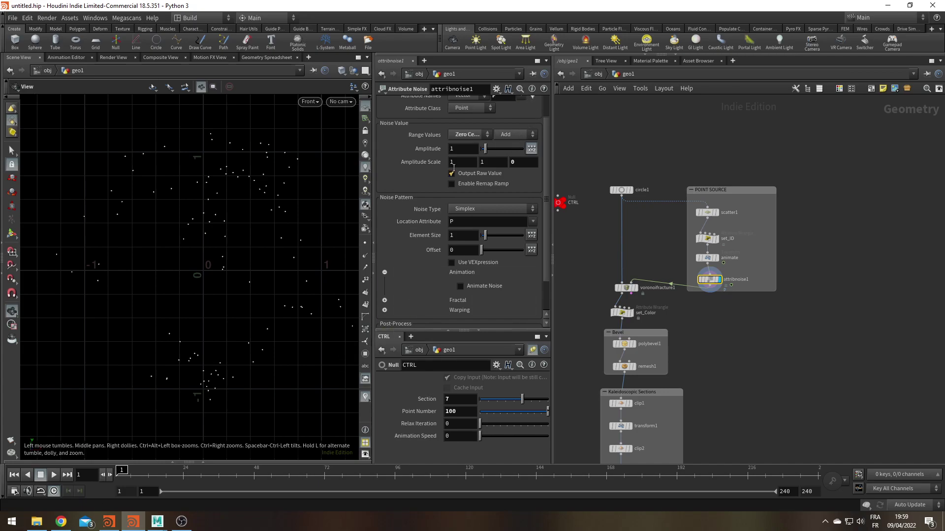
left_click(460, 286)
left_click_drag(133, 477, 117, 487)
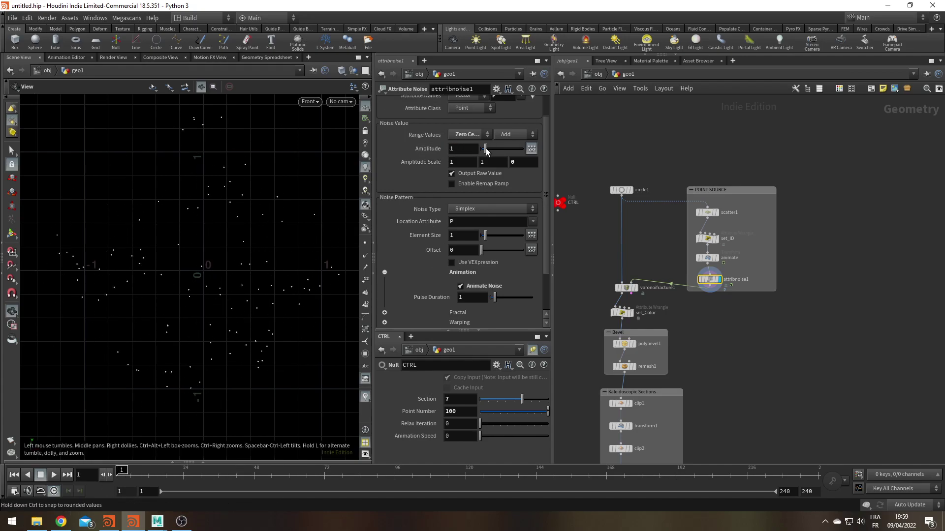
- Set the noise amplitude to 0.2 and play back the point motion
left_click(460, 148)
type(".2")
key("Return")
left_click(54, 475)
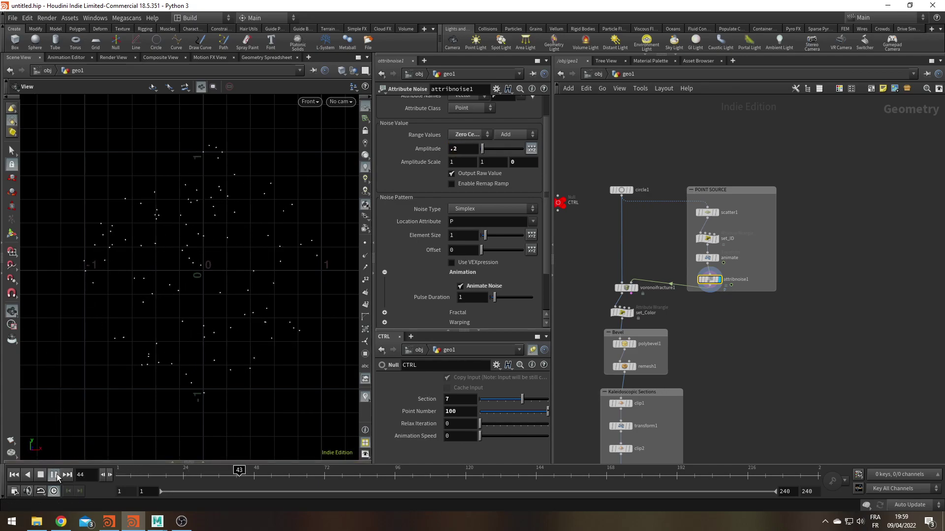
left_click(54, 475)
- Expand the noise's Fractal settings and set Roughness to 0
scroll(415, 262, "down", 1)
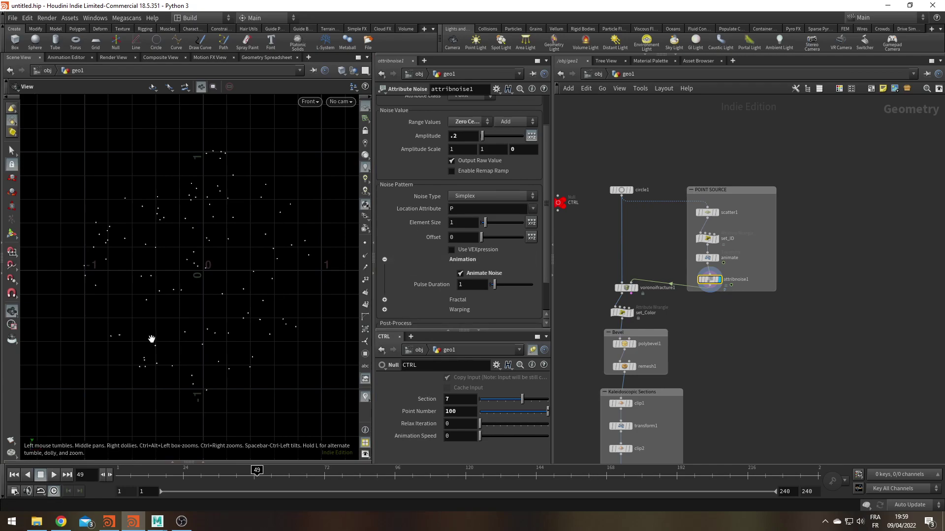
left_click(385, 300)
scroll(422, 289, "down", 2)
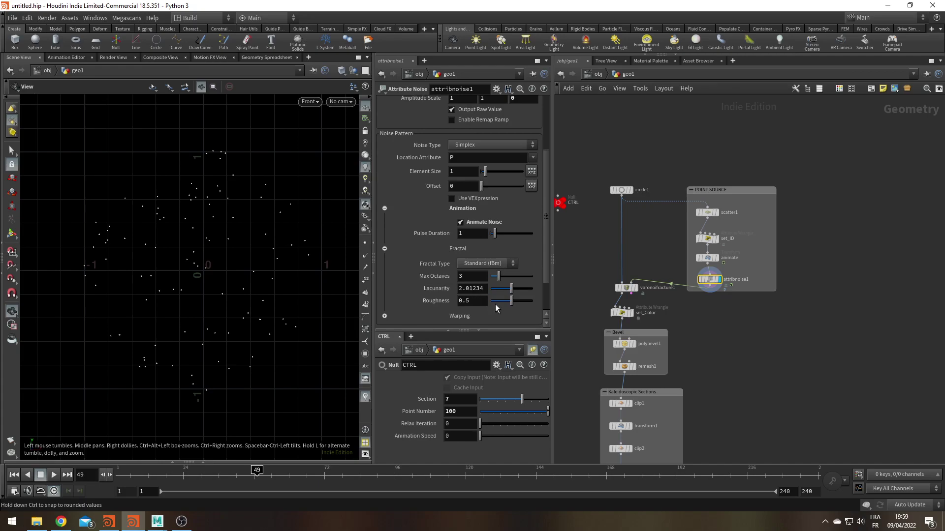
left_click_drag(509, 306, 485, 302)
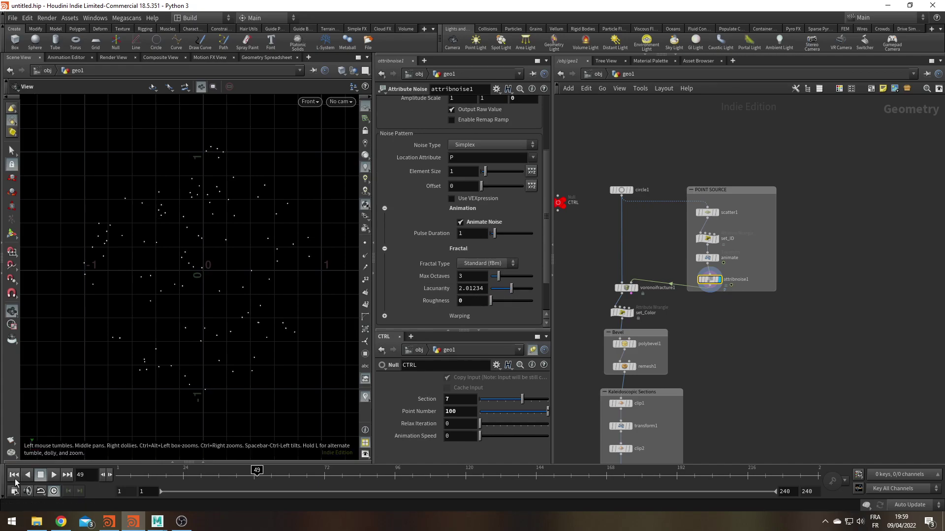
- Play back the smoothed point motion and set the noise's Pulse Duration to 3
left_click(52, 475)
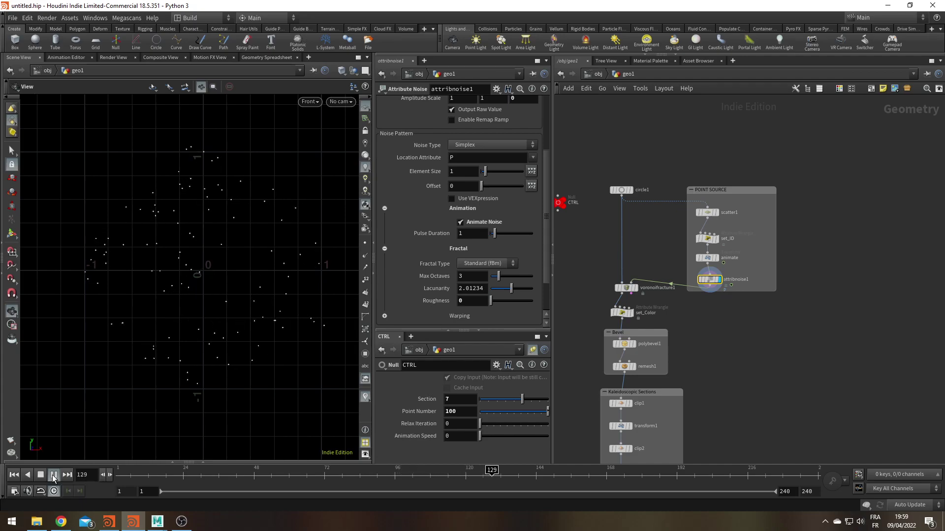
left_click(52, 475)
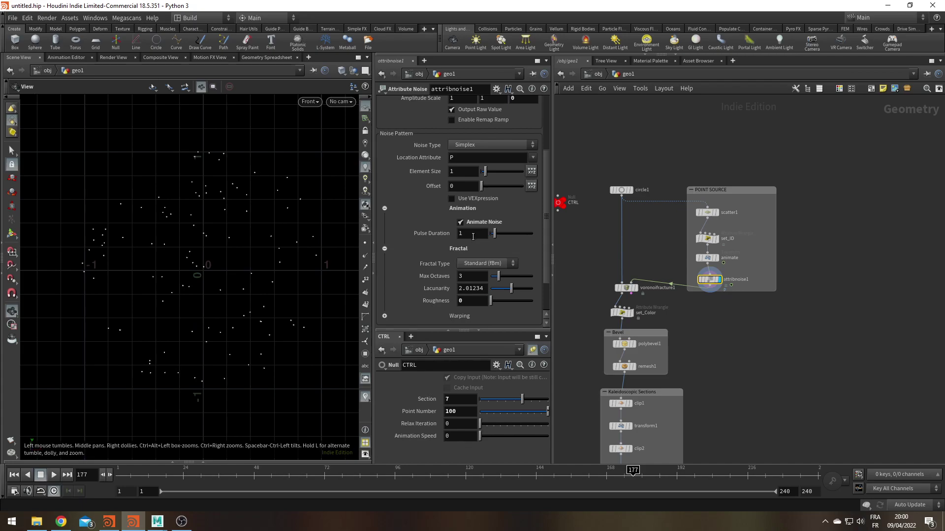
left_click(472, 237)
key("Return")
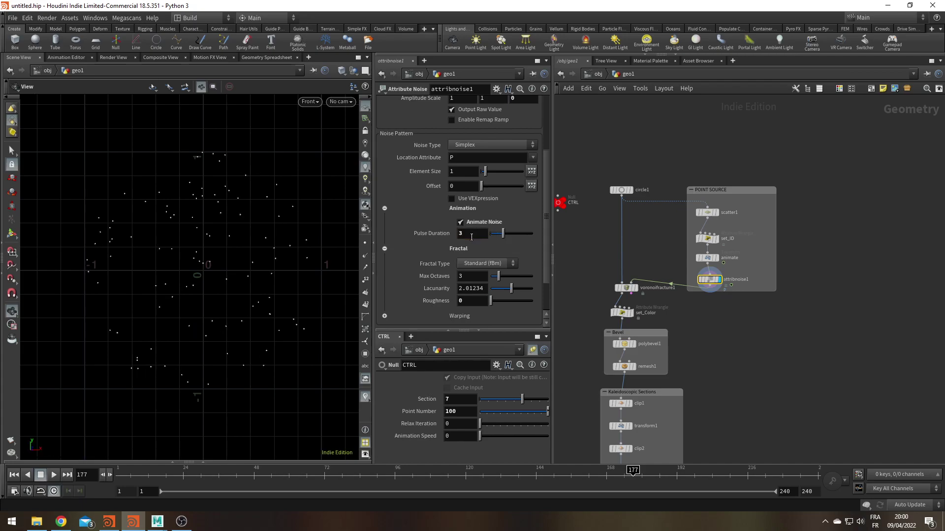
- Rename the Attribute Noise node as noise_P
scroll(816, 350, "down", 5)
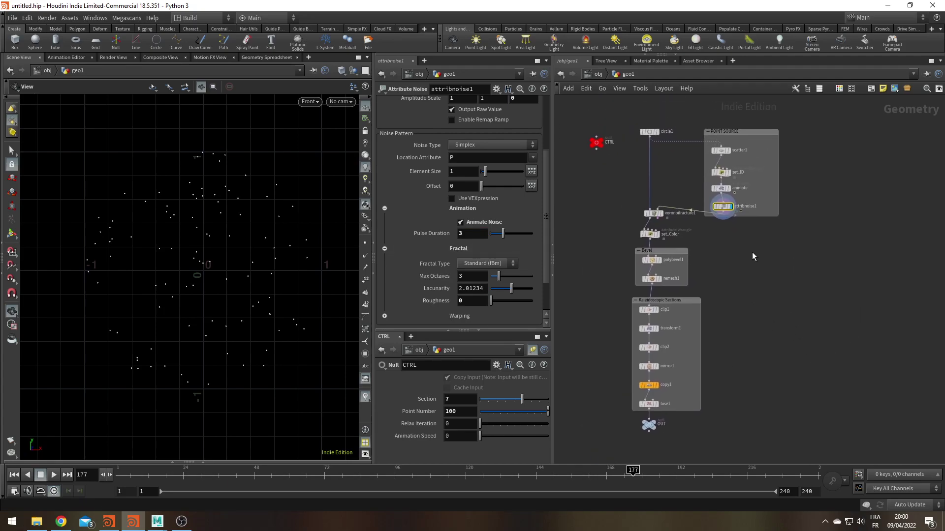
double_click(742, 207)
type("noise_P")
key("Return")
- Display the OUT node and play back the kaleidoscope with the noise-driven cells
left_click(657, 427)
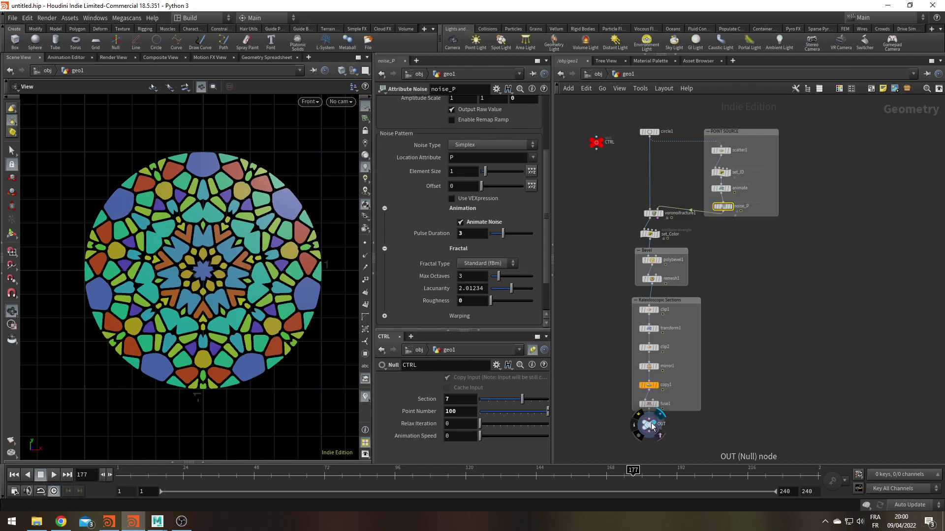
left_click(55, 475)
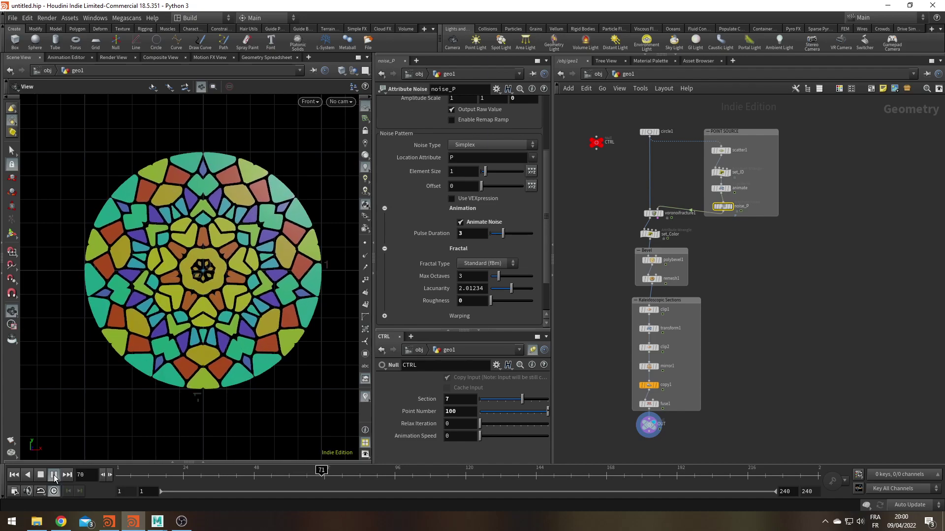
left_click(55, 474)
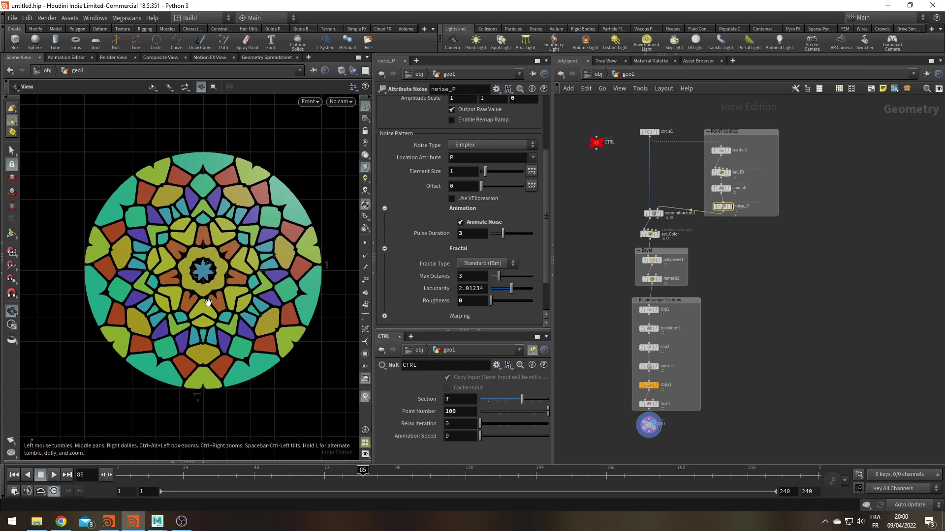
- Enlarge the CTRL parameter pane, open CTRL's Edit Parameter Interface and shrink and move its window clear of the node parameters
left_click_drag(455, 330, 456, 257)
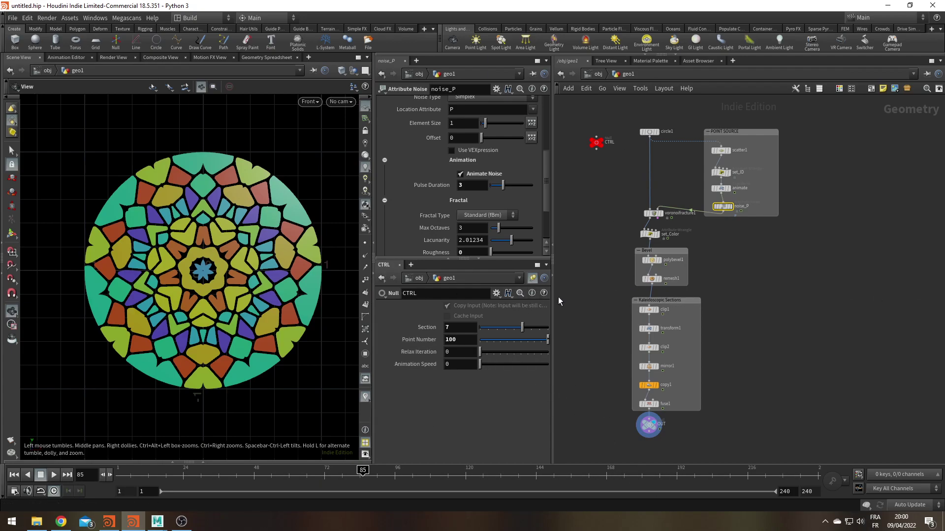
left_click(496, 293)
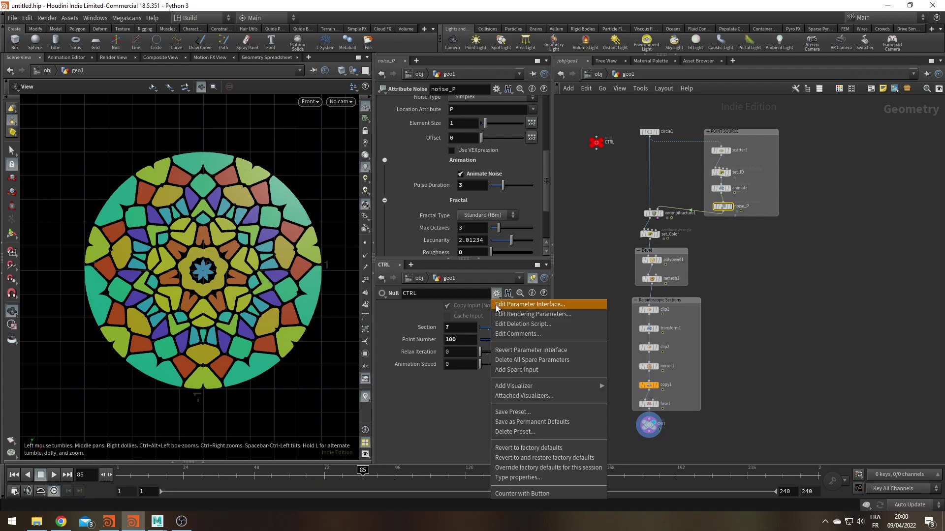
left_click(511, 305)
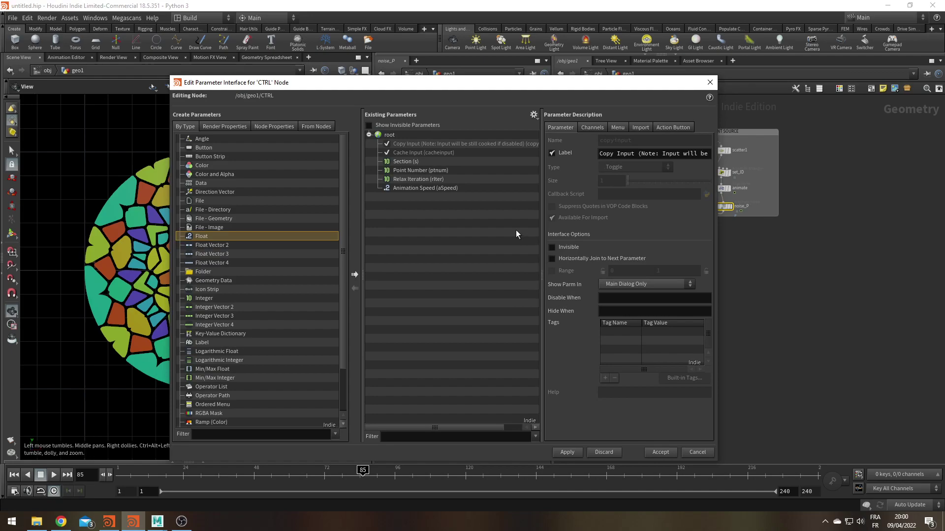
left_click_drag(670, 86, 548, 66)
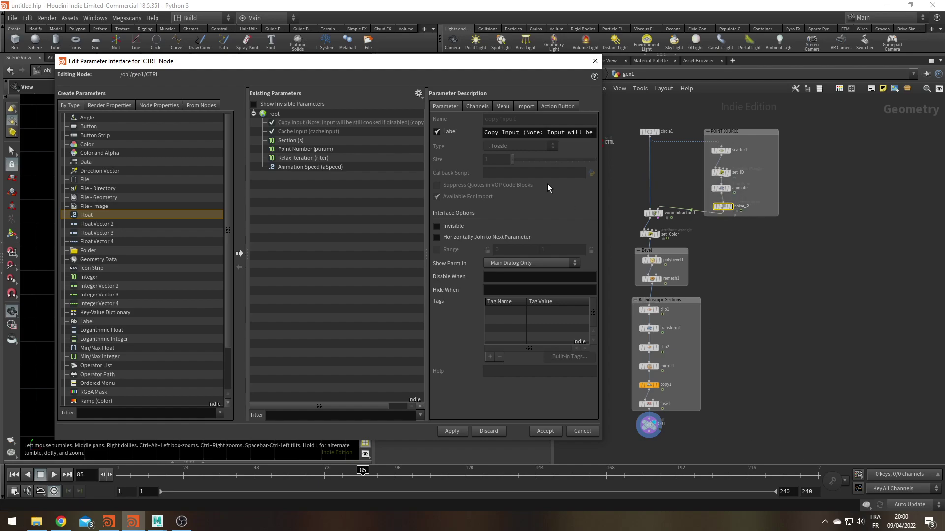
left_click_drag(601, 184, 417, 200)
left_click_drag(346, 62, 286, 66)
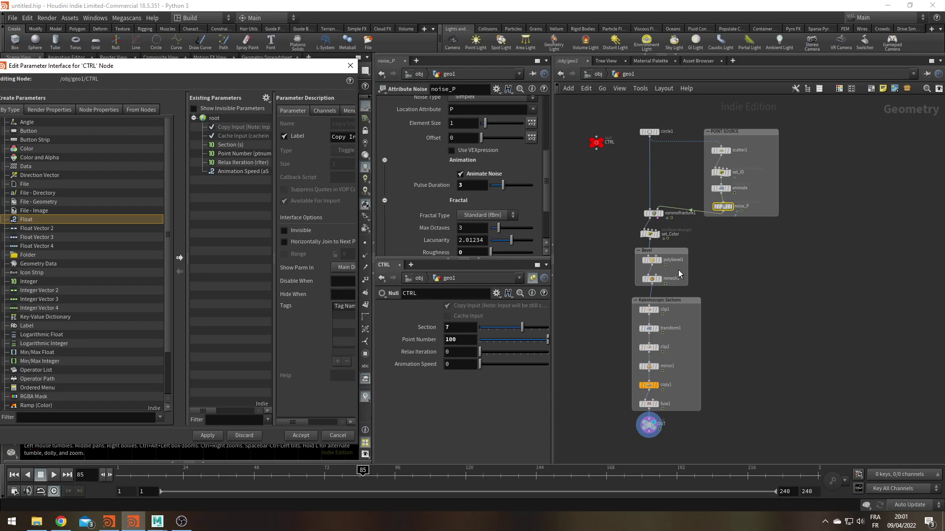
- Try to add polybevel1's Distance parameter to CTRL's existing parameters
left_click(652, 261)
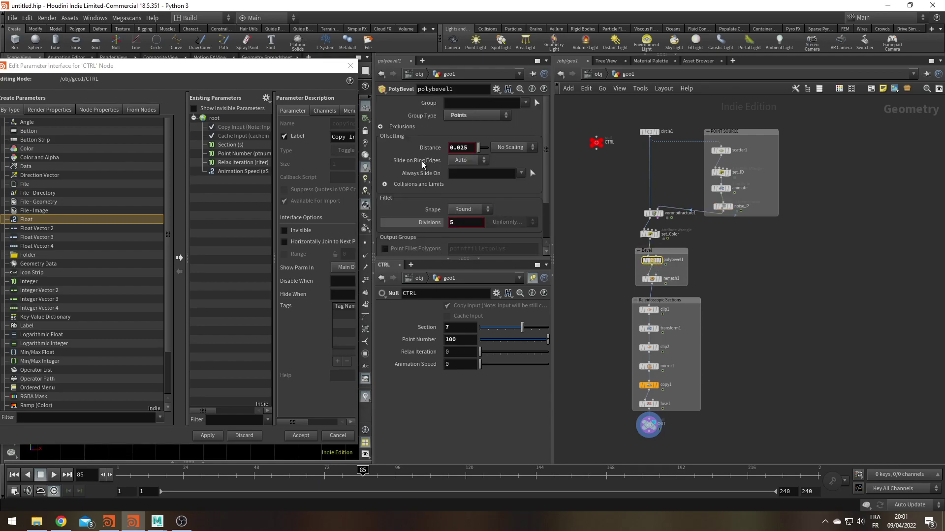
left_click_drag(430, 147, 239, 193)
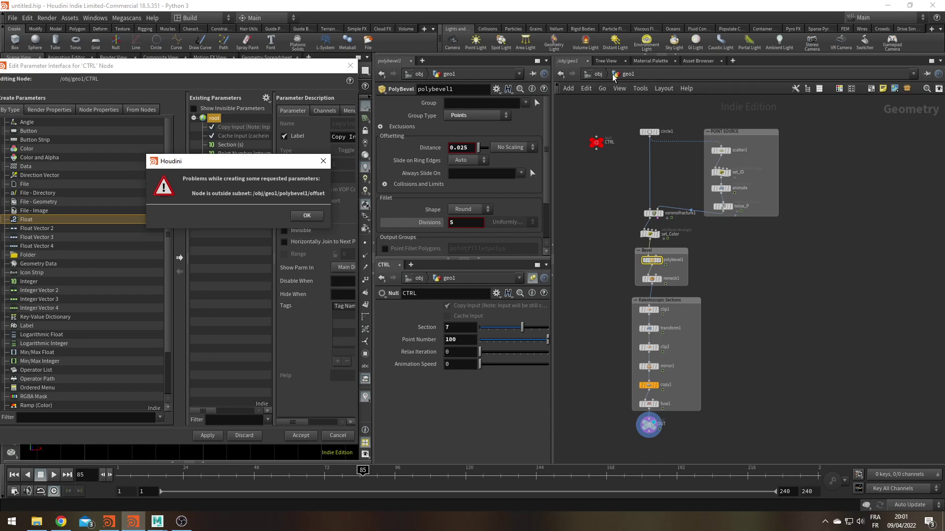
left_click(322, 161)
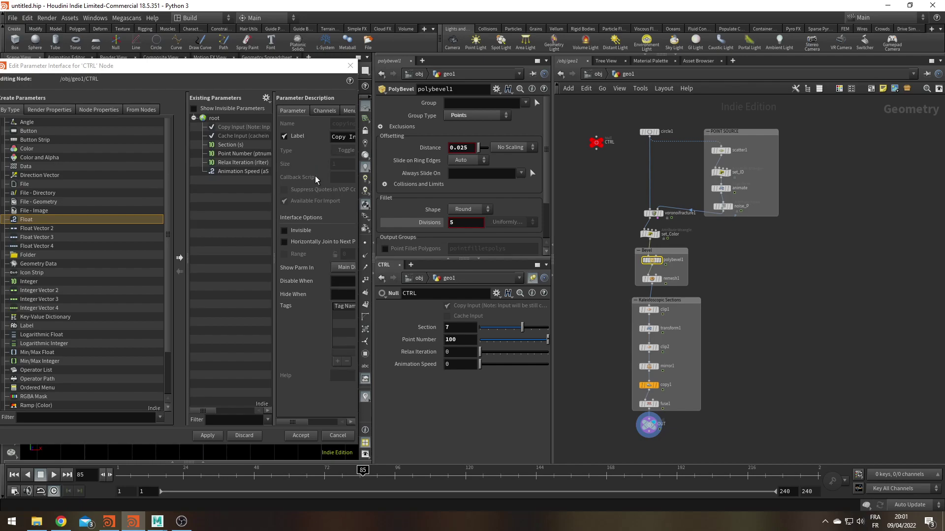
- Turn off Forbid Linking Parameters from Outside this Subnet for CTRL's parameter interface
left_click(271, 196)
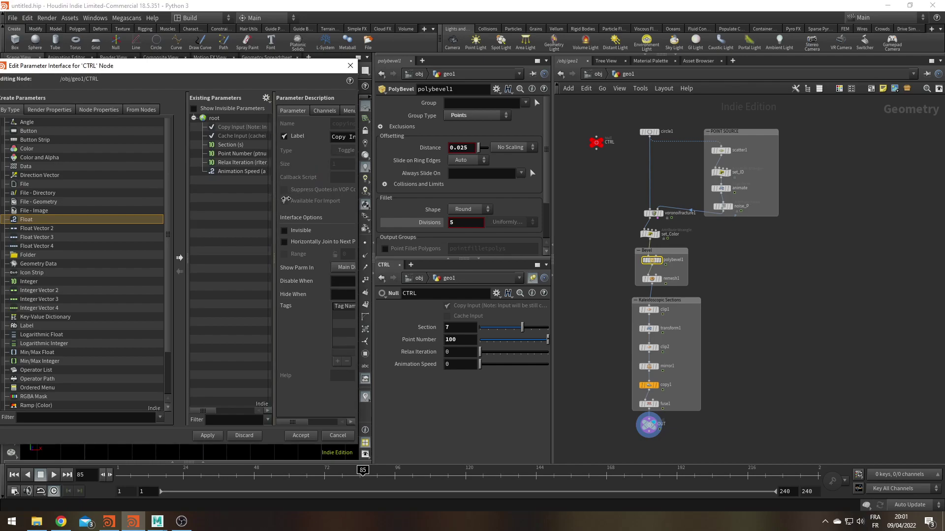
left_click(265, 99)
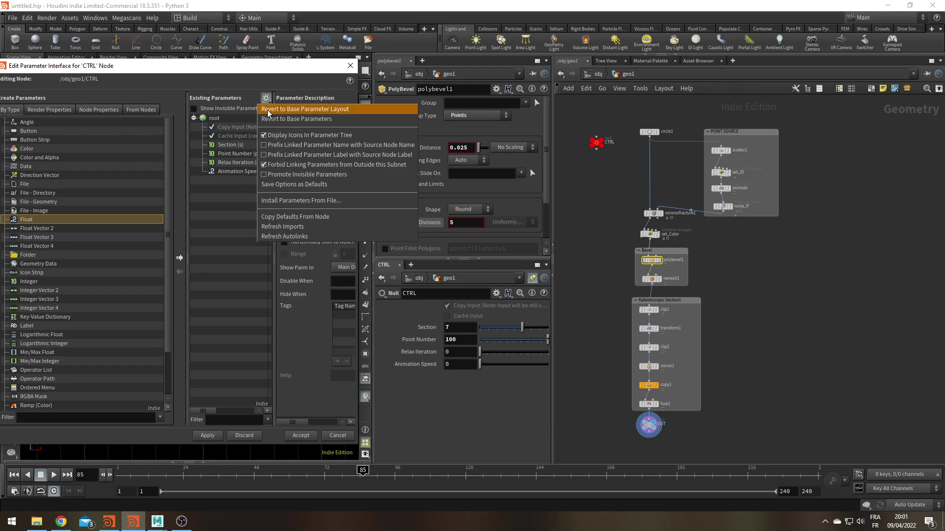
left_click(265, 165)
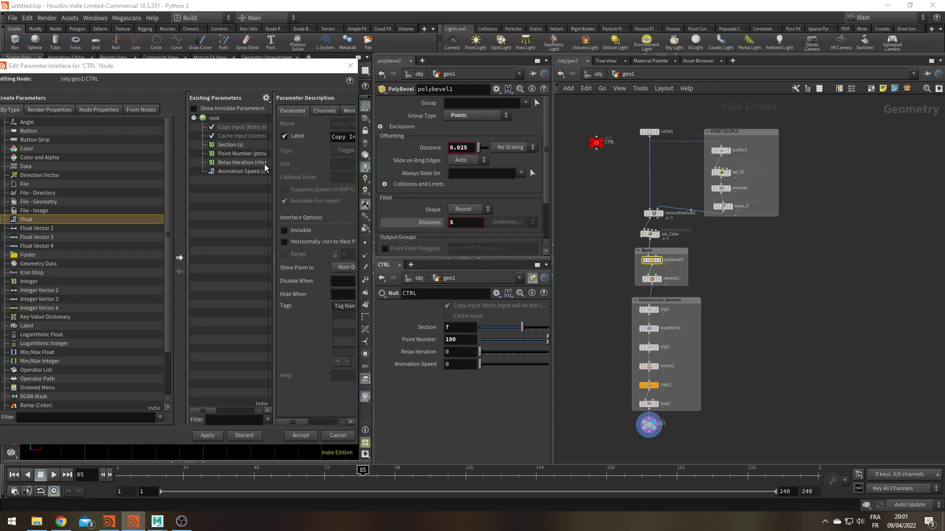
- Add polybevel1's Distance and Divisions parameters to CTRL, placed after Animation Speed
mouse_move(653, 264)
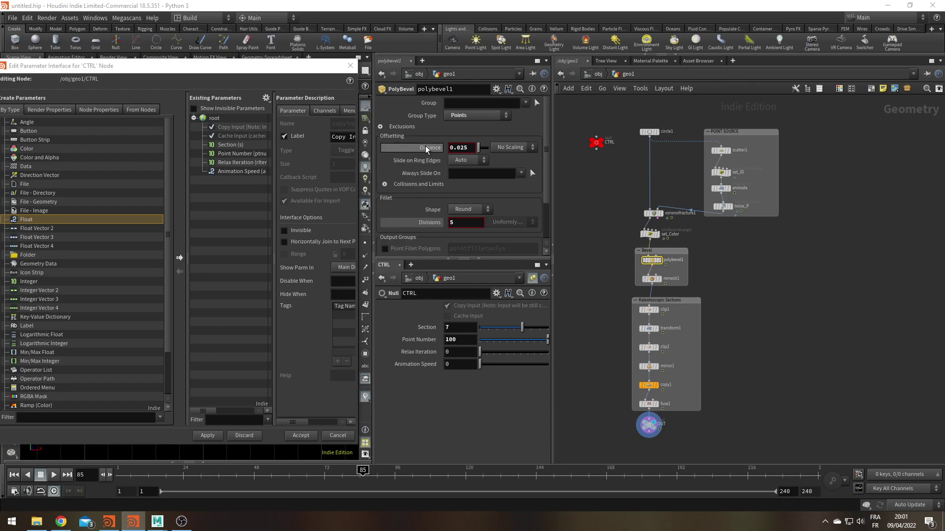
left_click_drag(269, 205, 241, 212)
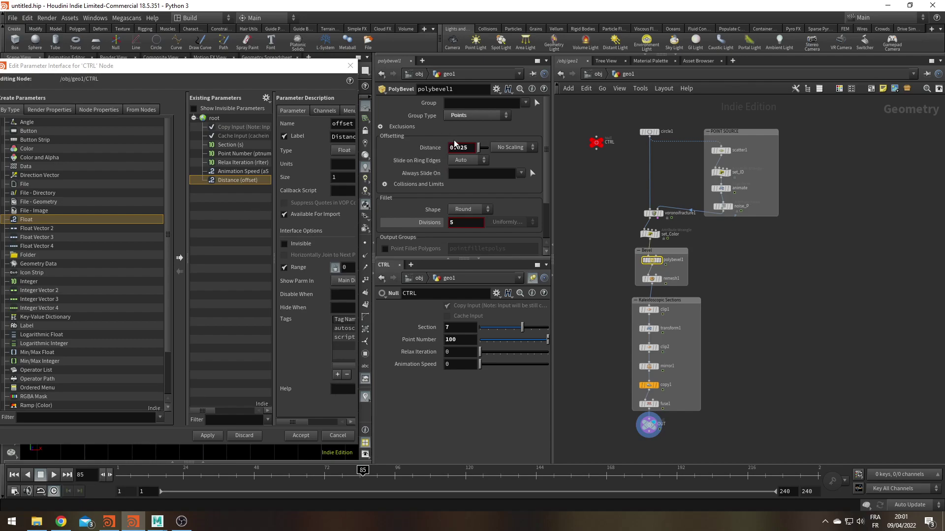
left_click_drag(431, 225, 244, 217)
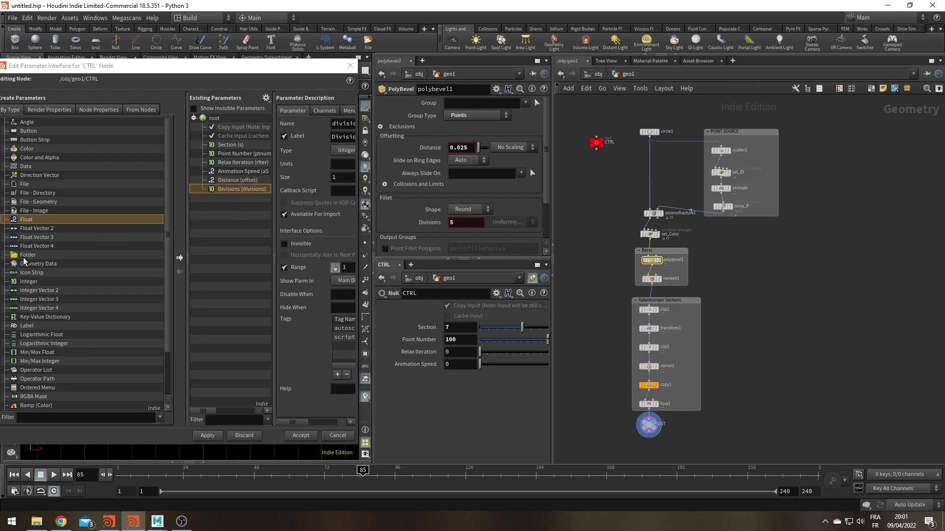
- Rearrange the panes and widen and move the Edit Parameter Interface window so its parameter description and the node parameters are both readable
left_click_drag(356, 121, 400, 120)
left_click_drag(556, 144, 704, 151)
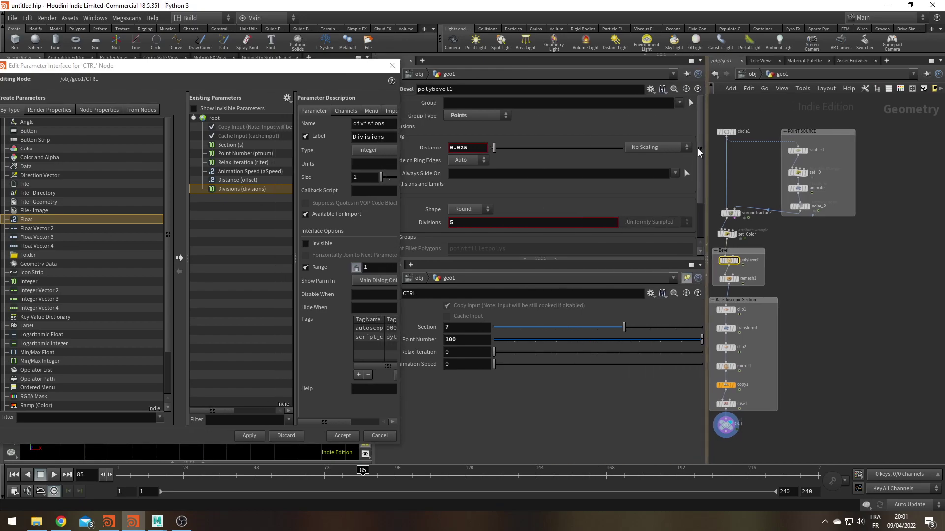
left_click_drag(402, 98, 327, 97)
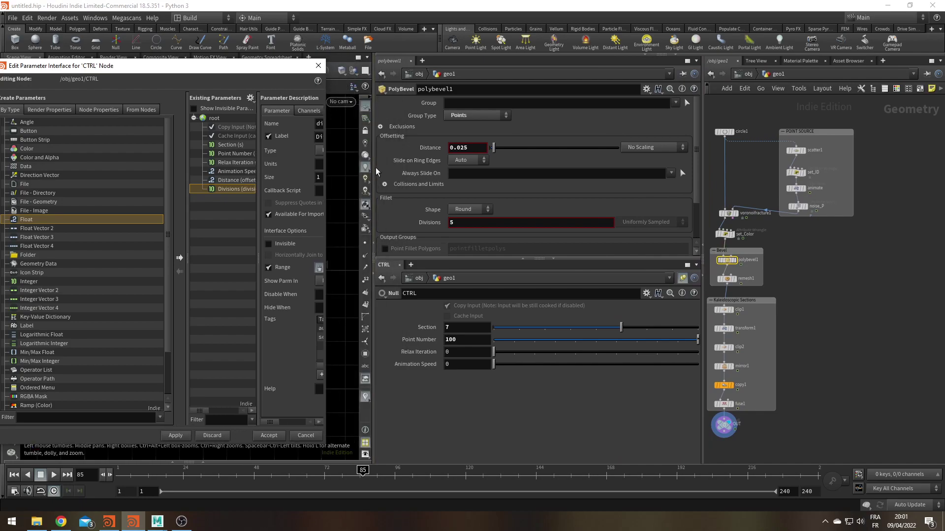
left_click_drag(373, 167, 534, 176)
left_click_drag(227, 62, 341, 56)
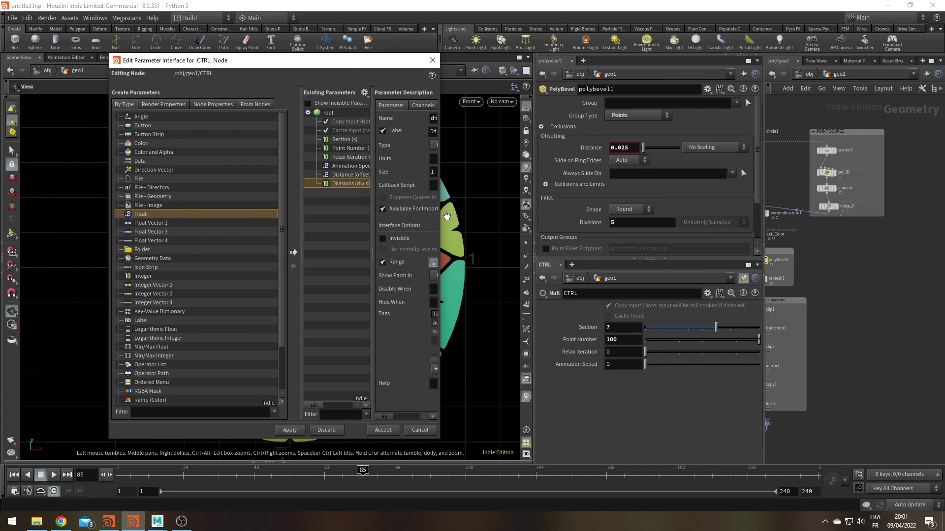
left_click_drag(442, 217, 502, 217)
left_click_drag(381, 64, 280, 64)
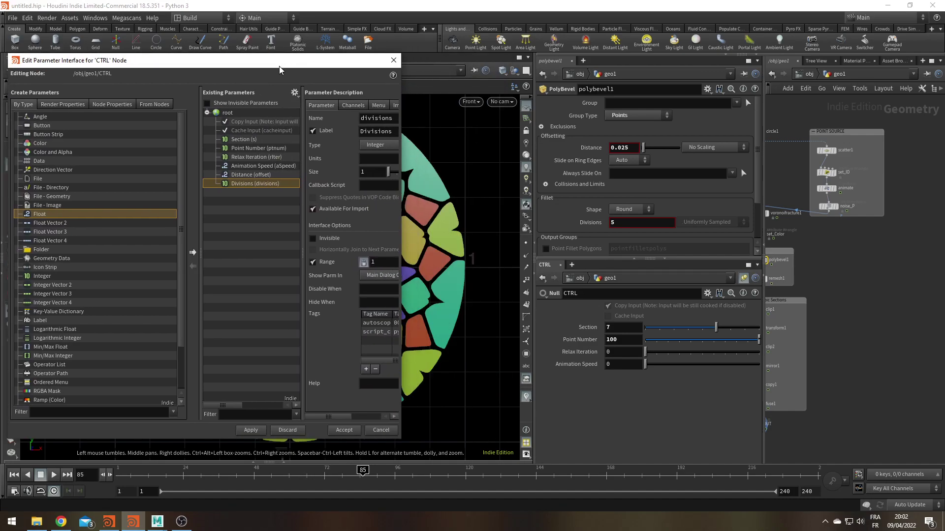
- Insert a folder below Animation Speed in CTRL's parameters, label it Bevel and set its folder type to Simple
left_click(42, 250)
scroll(47, 251, "down", 2)
left_click_drag(41, 198, 255, 174)
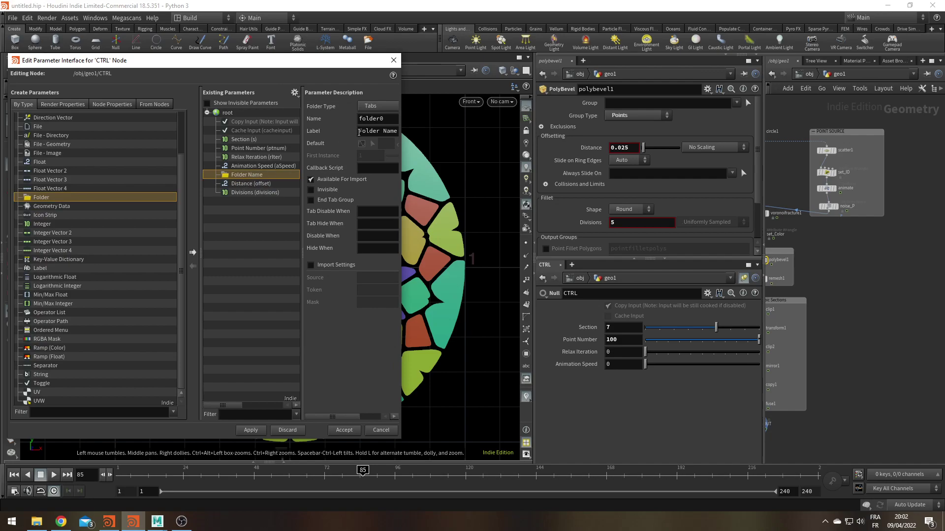
left_click(388, 132)
type("beB")
key("Return")
left_click(370, 106)
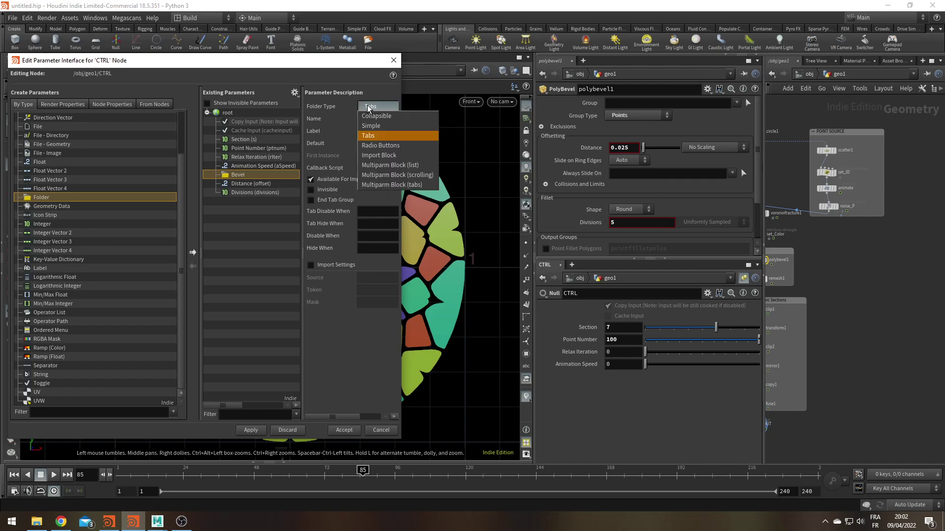
left_click(377, 126)
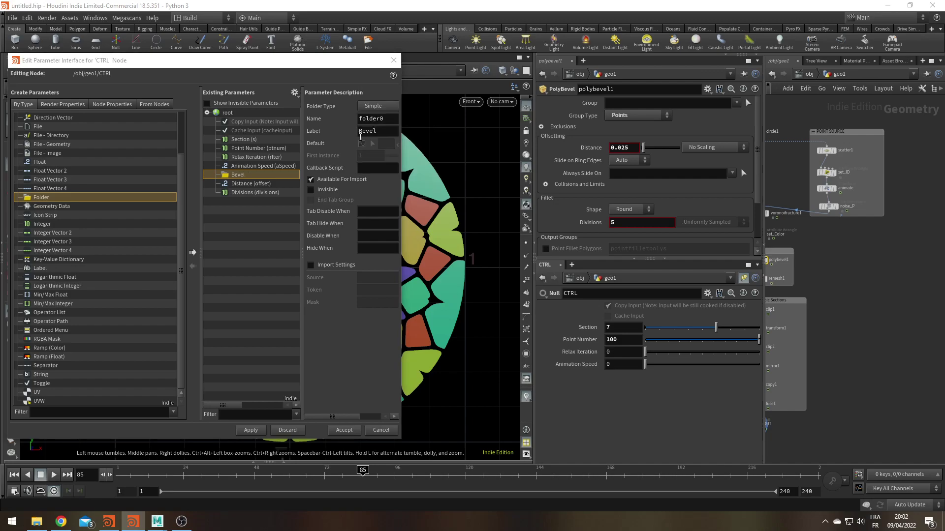
- Move the Distance and Divisions parameters into the Bevel folder and apply the interface changes
left_click(255, 193)
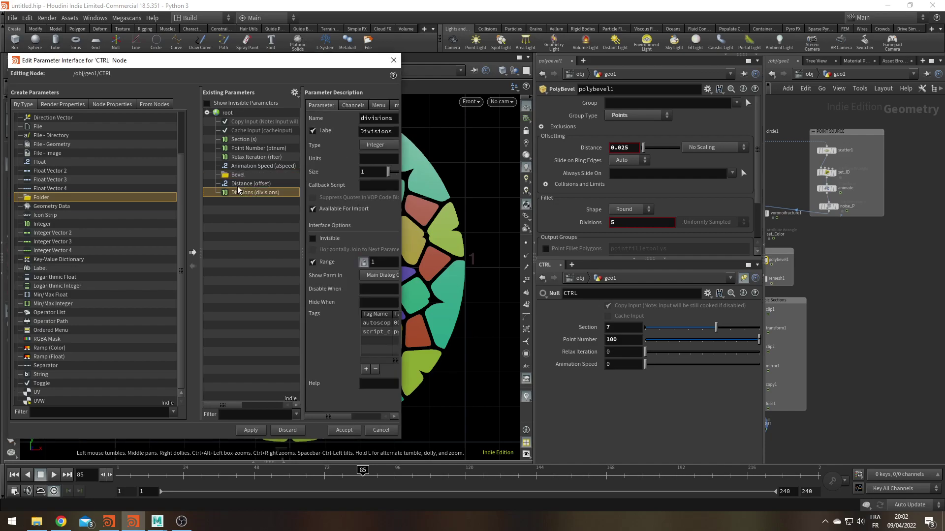
left_click(241, 184, "shift")
left_click_drag(241, 184, 234, 176)
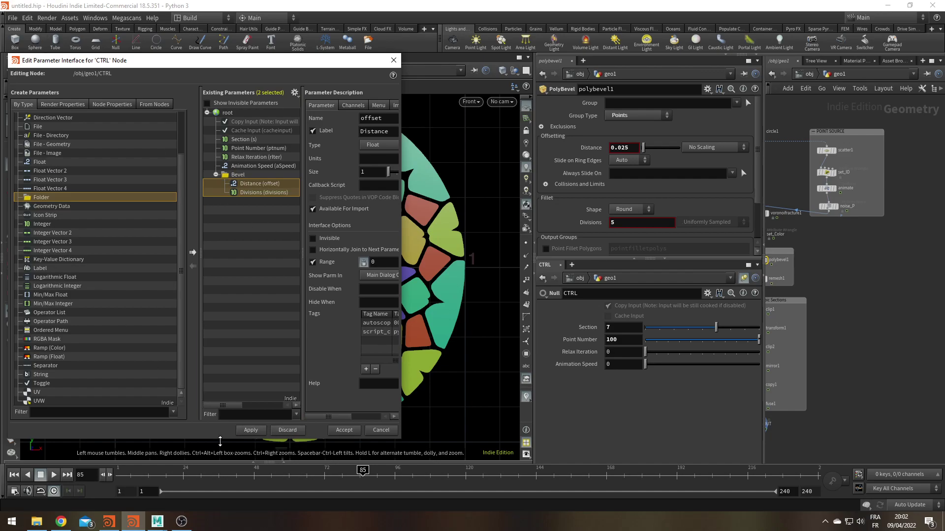
left_click(250, 430)
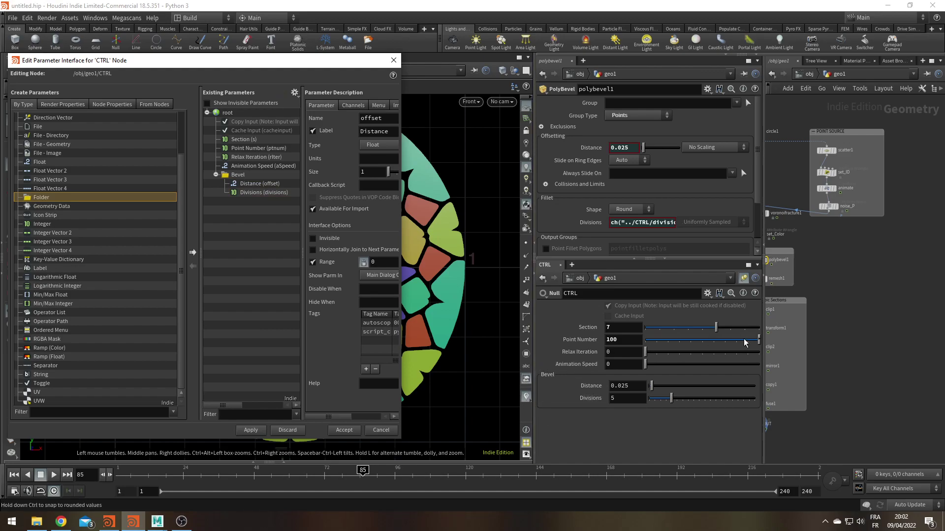
- Add set_Color's Color ramp to CTRL outside and below the Bevel folder, and apply the interface changes
scroll(812, 339, "down", 5)
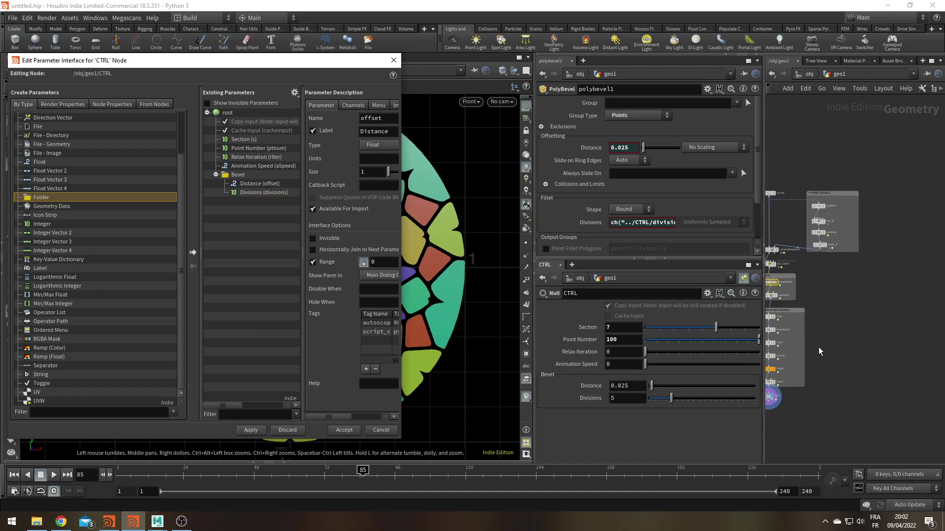
scroll(801, 276, "up", 4)
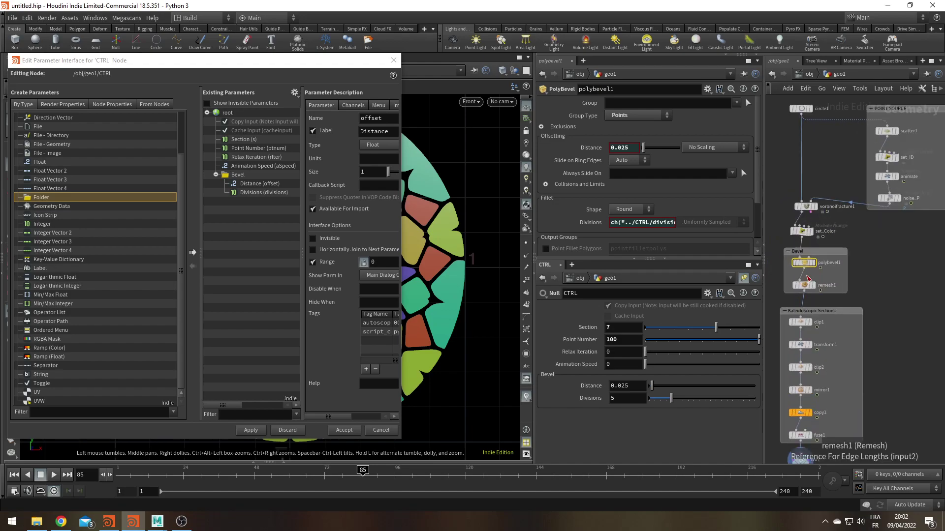
left_click(802, 231)
left_click_drag(757, 141, 760, 195)
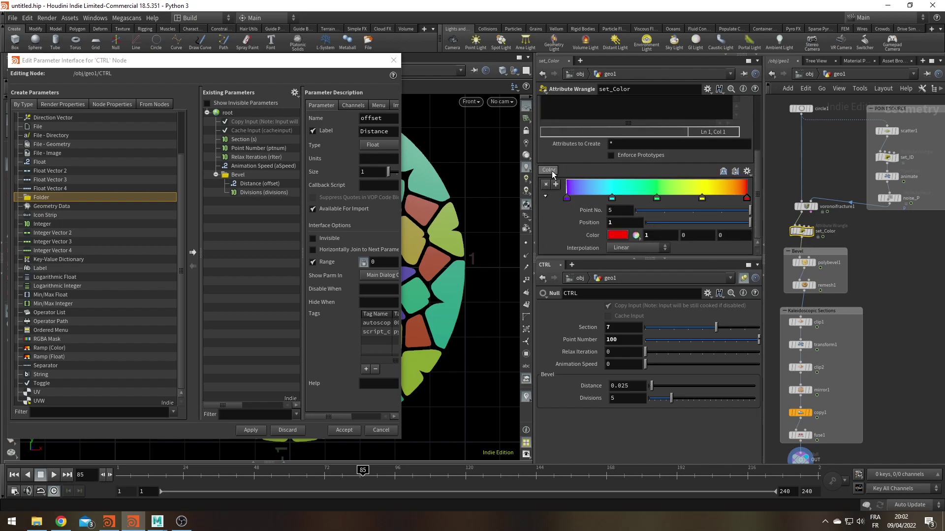
left_click_drag(219, 185, 237, 221)
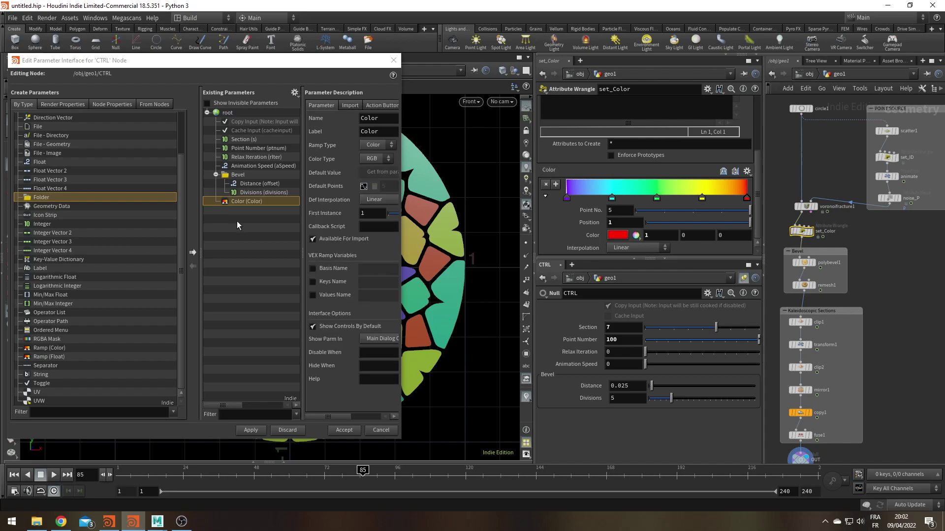
left_click(215, 175)
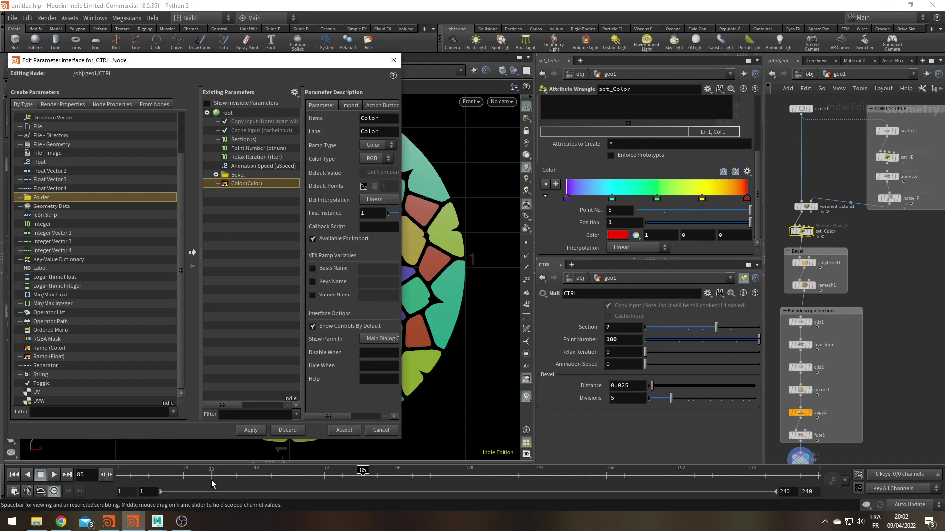
left_click(245, 433)
scroll(565, 343, "down", 2)
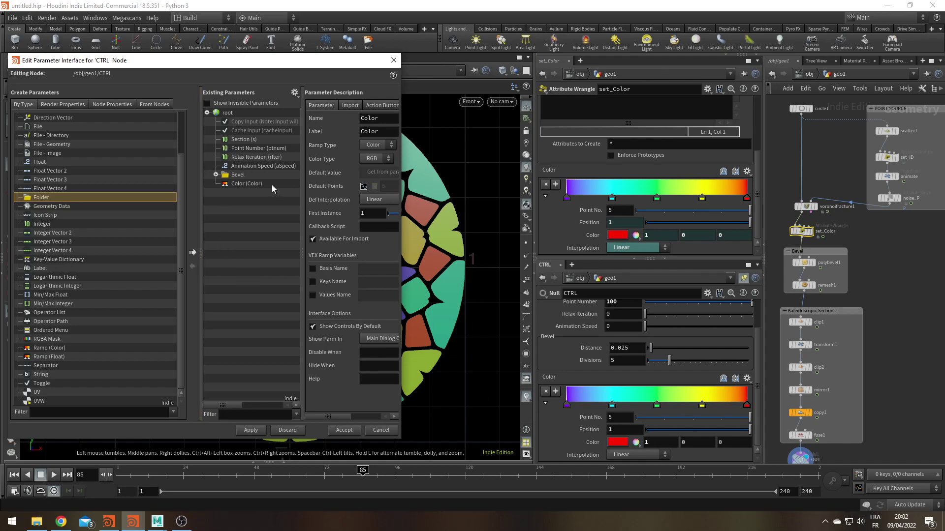
- Move the Animation Speed parameter below the Color ramp in CTRL's parameter list and apply the new order
left_click(238, 167)
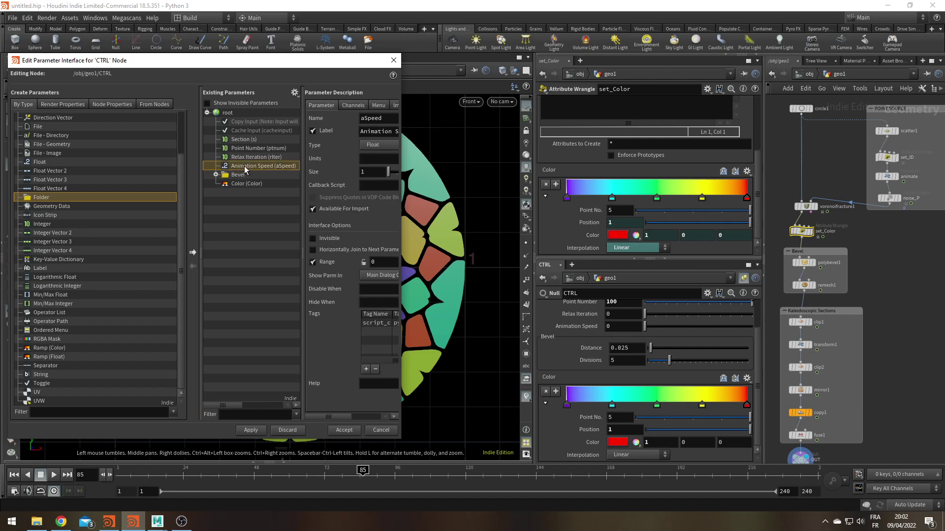
left_click_drag(235, 167, 250, 187)
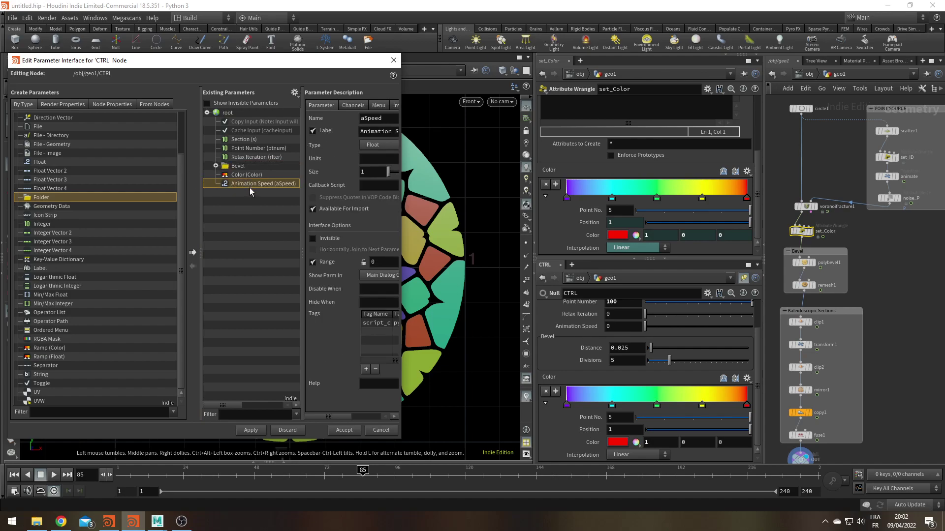
left_click(250, 430)
scroll(605, 418, "up", 2)
scroll(585, 437, "down", 2)
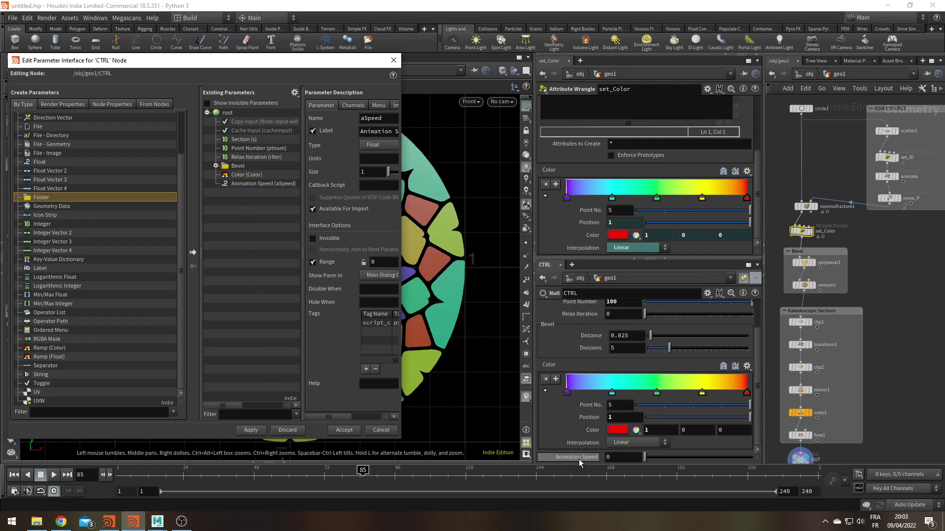
- Add noise_P's Amplitude, Element Size and Pulse Duration parameters to CTRL below Animation Speed
double_click(890, 196)
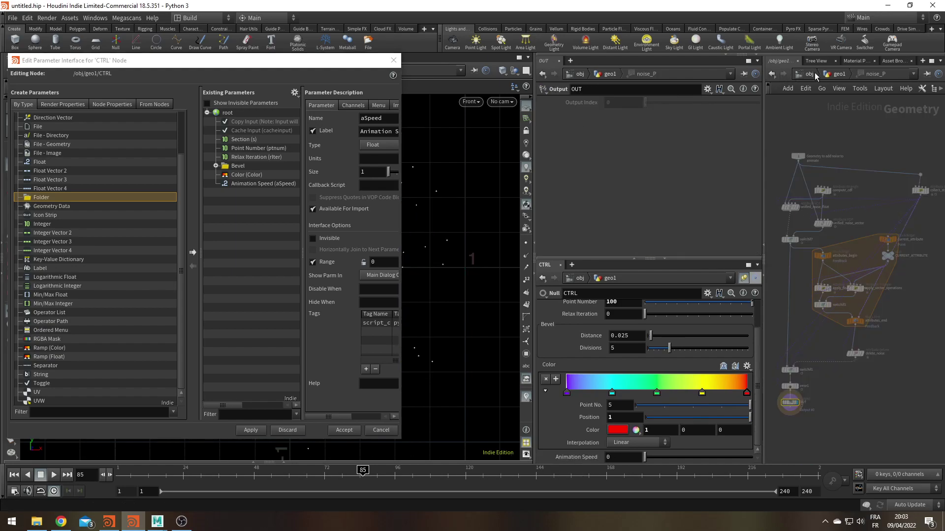
left_click(836, 73)
scroll(644, 202, "up", 3)
scroll(572, 207, "up", 5)
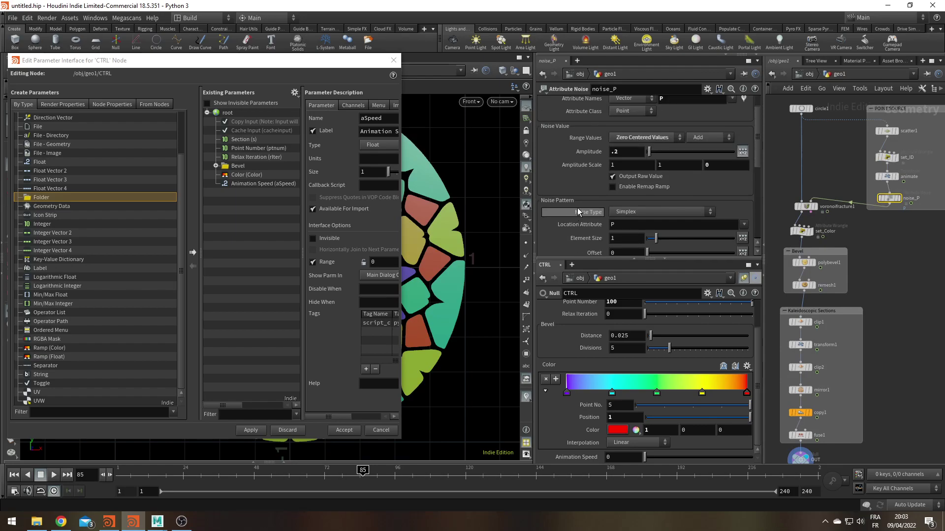
left_click_drag(594, 151, 227, 113)
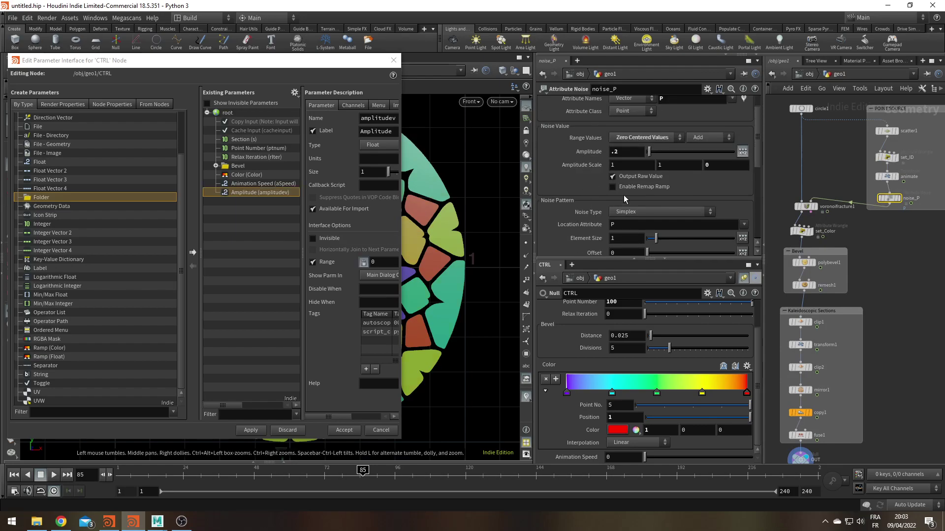
scroll(596, 179, "down", 1)
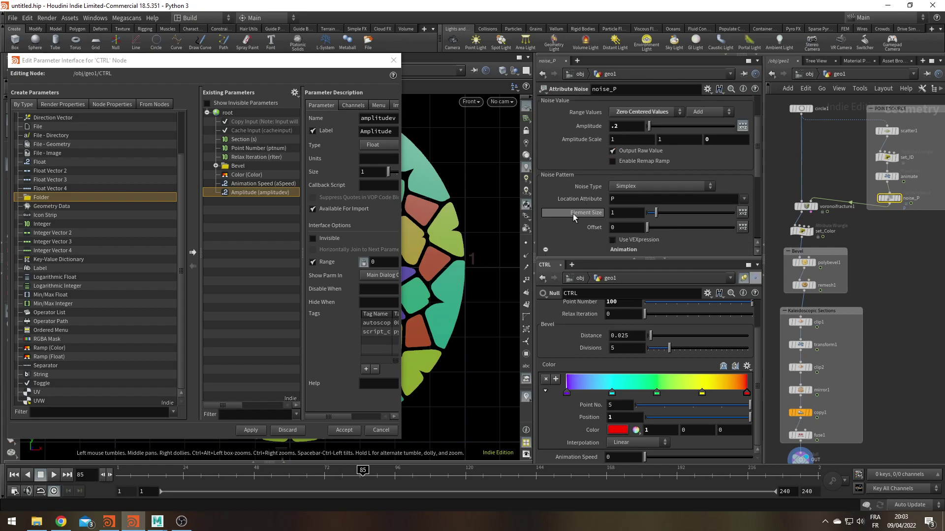
left_click_drag(581, 212, 278, 233)
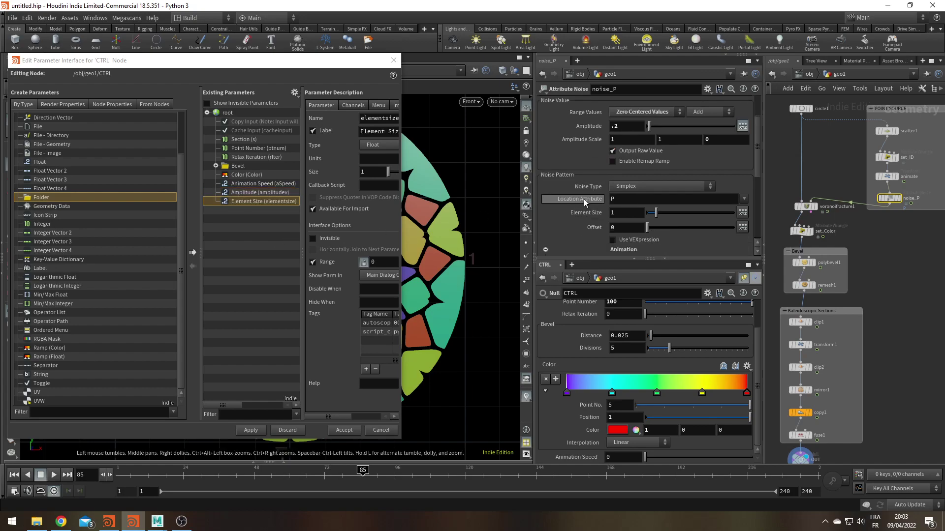
scroll(583, 198, "down", 3)
scroll(569, 203, "down", 1)
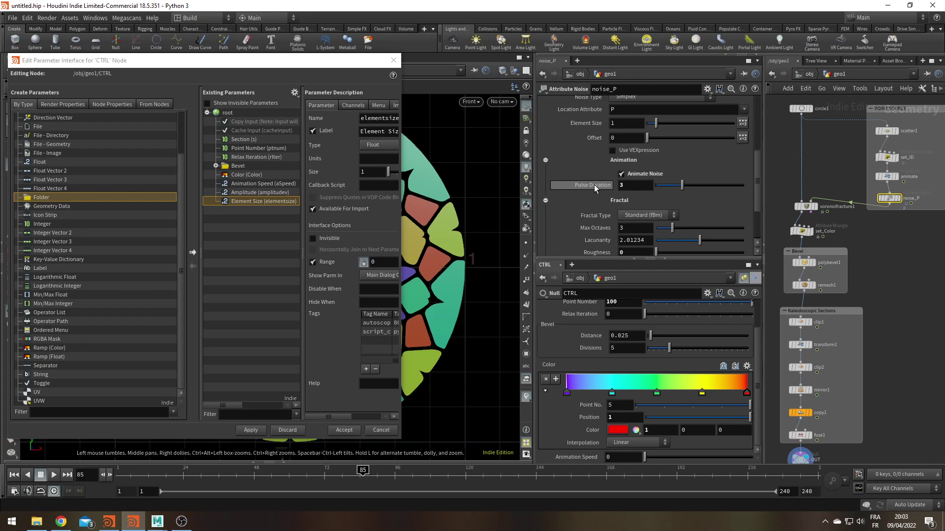
left_click_drag(598, 186, 254, 224)
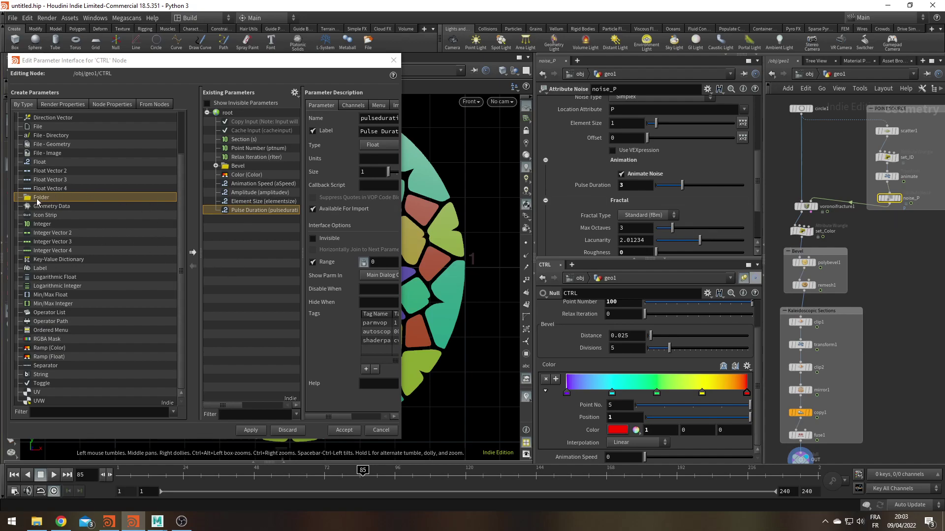
- Add a folder labelled Animation below the Color ramp and move Animation Speed, Amplitude, Element Size and Pulse Duration into it
left_click_drag(37, 201, 263, 185)
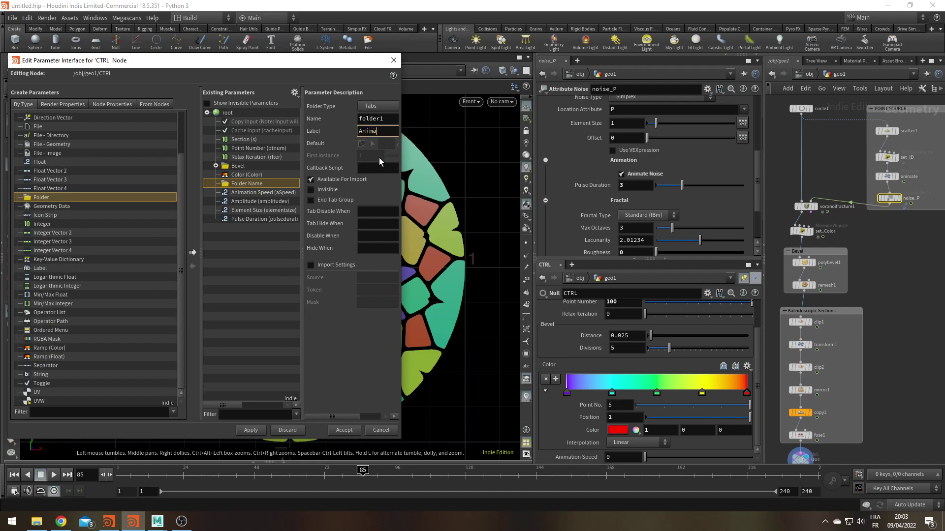
type("n")
key("Return")
left_click(232, 219)
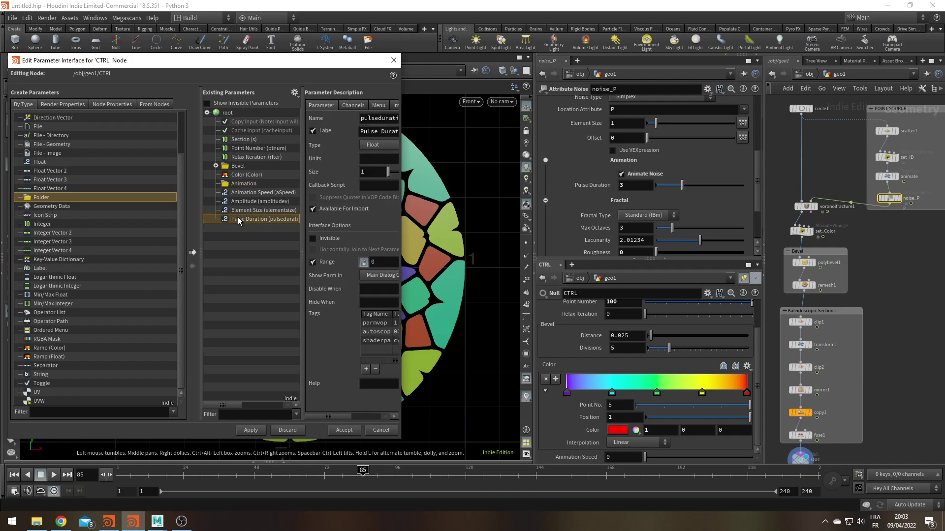
left_click(238, 195, "shift")
left_click_drag(238, 194, 242, 184)
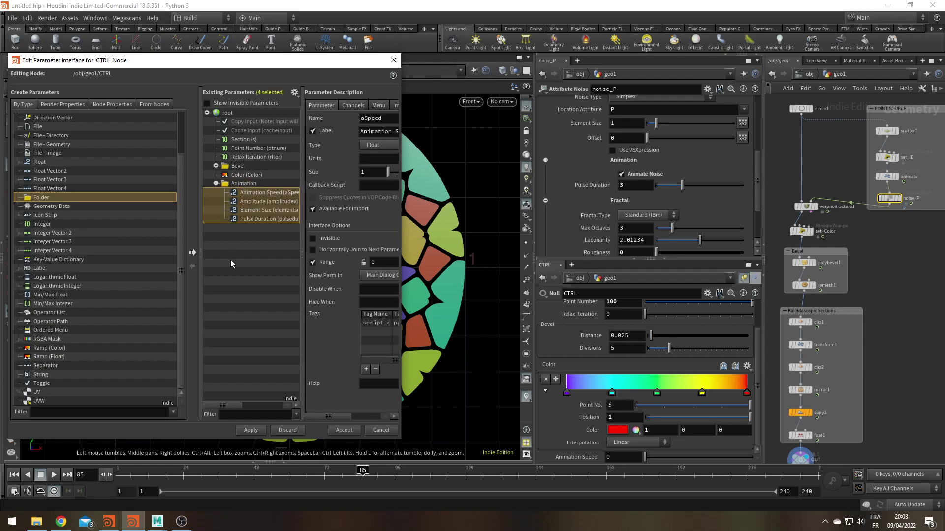
- Add a nested folder labelled Animation Noise inside the Animation folder, directly below Animation Speed
left_click_drag(41, 198, 262, 198)
left_click(252, 228)
left_click(255, 202)
left_click(369, 131)
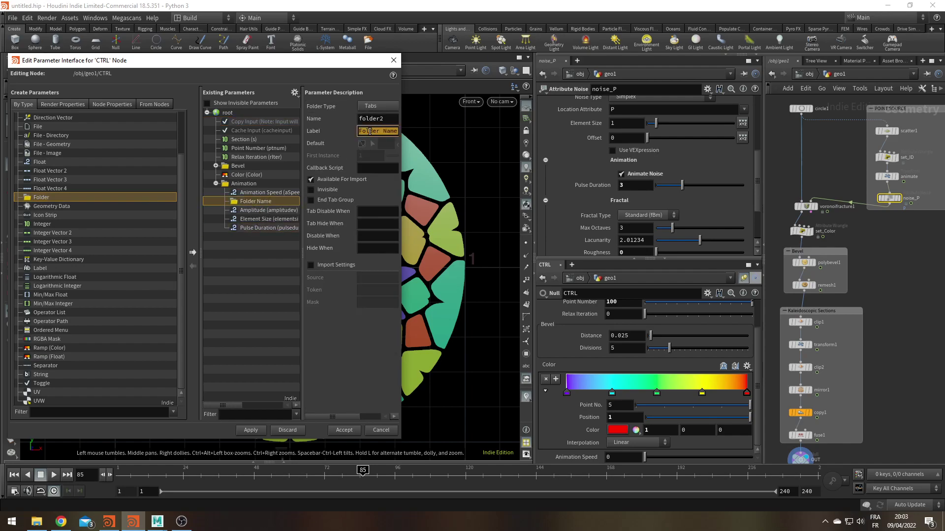
type("Animation Noise")
key("Return")
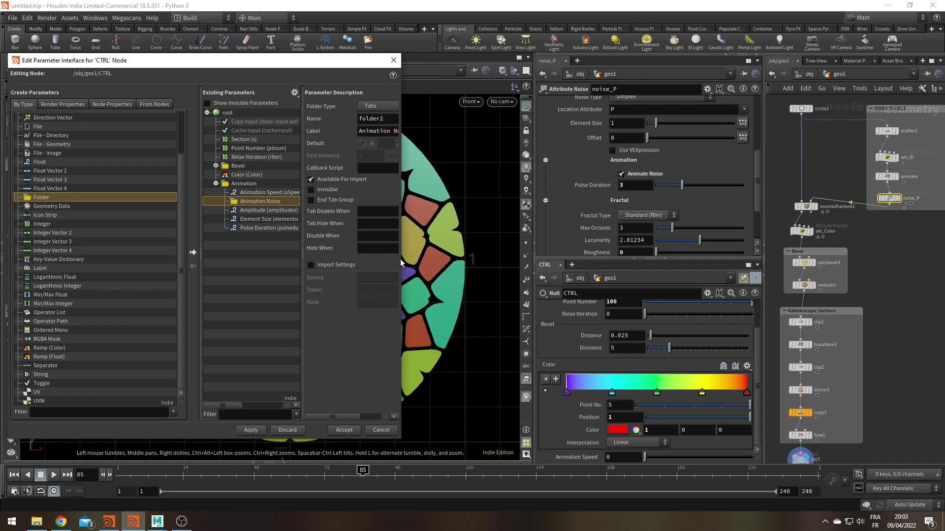
- Move the Amplitude, Element Size and Pulse Duration parameters into the Animation Noise folder
left_click_drag(400, 260, 496, 245)
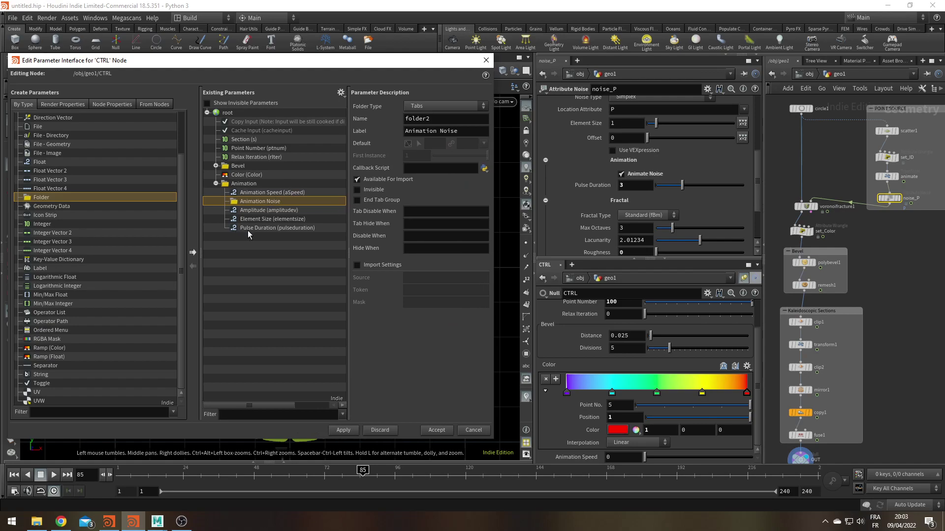
left_click(248, 229)
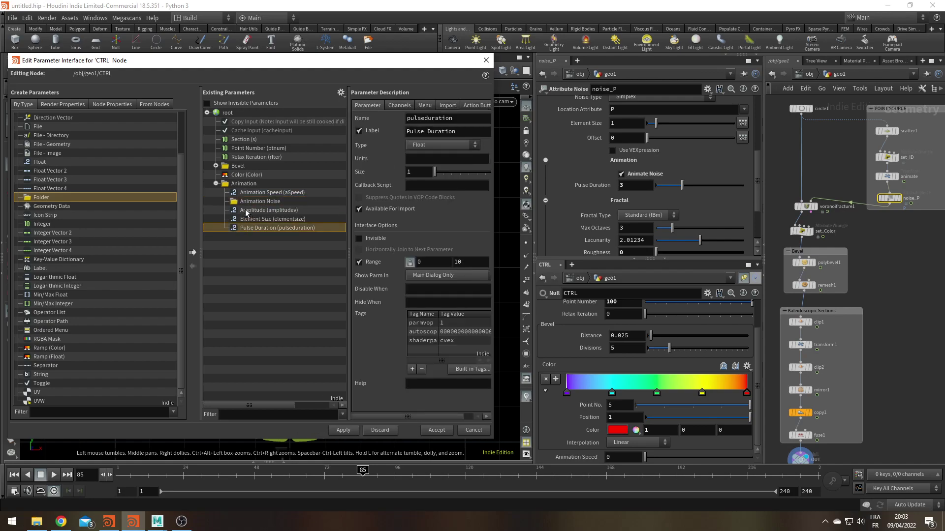
left_click(246, 213, "shift")
left_click_drag(246, 212, 247, 201)
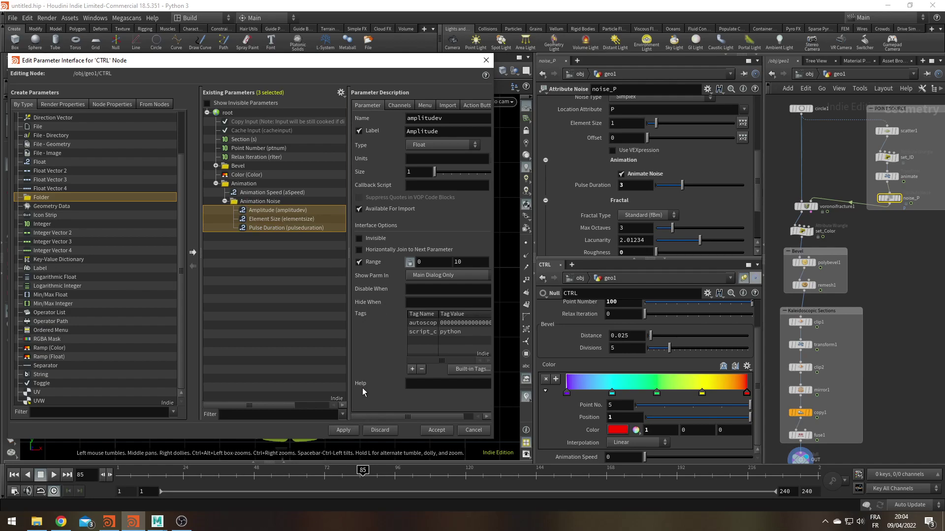
- Set the folder type of both the Animation and Animation Noise folders to Simple, and apply the interface changes
double_click(240, 185)
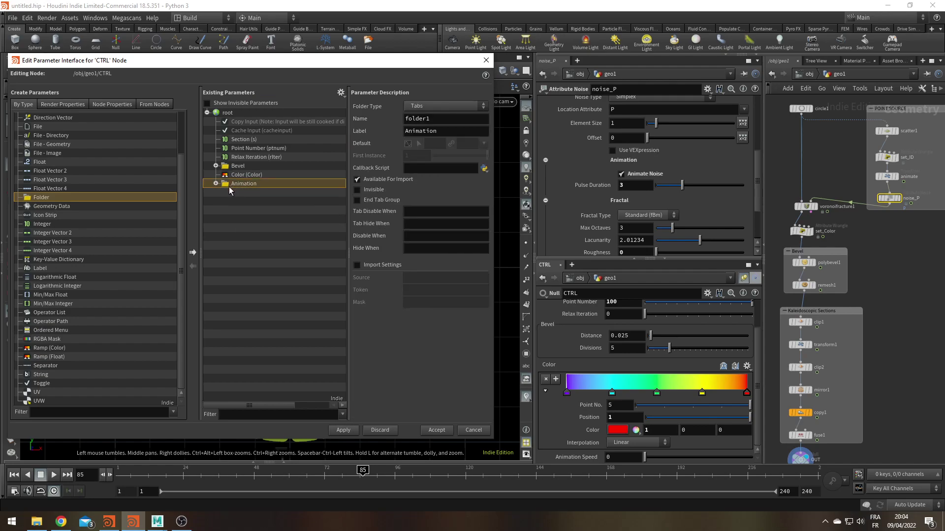
left_click(216, 183)
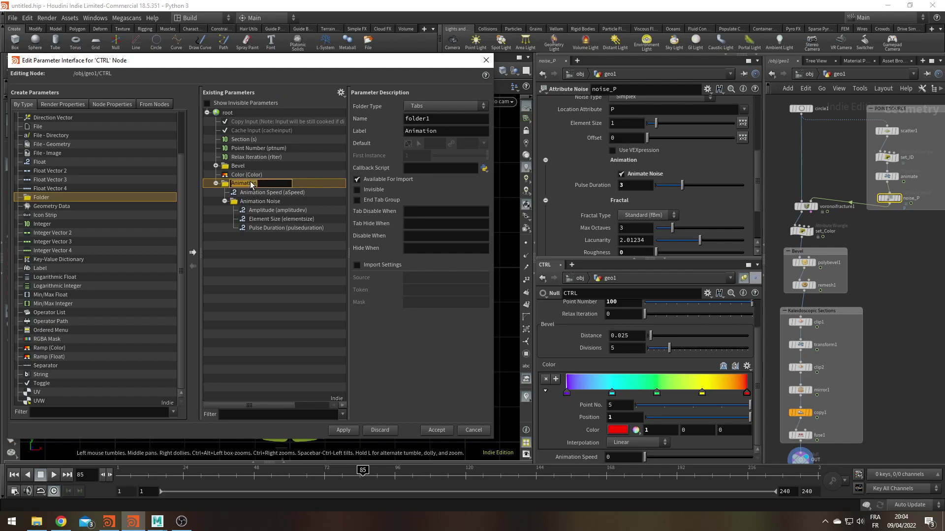
left_click(441, 105)
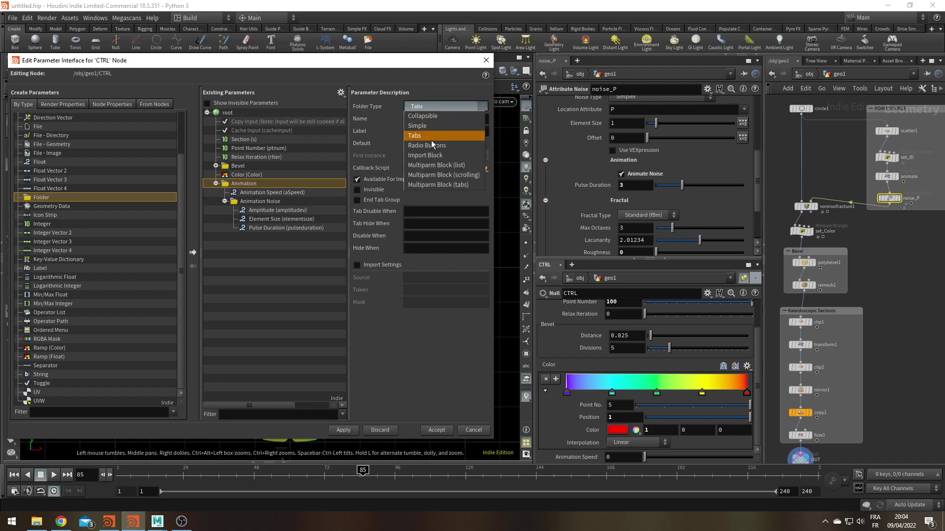
left_click(435, 127)
left_click(242, 202)
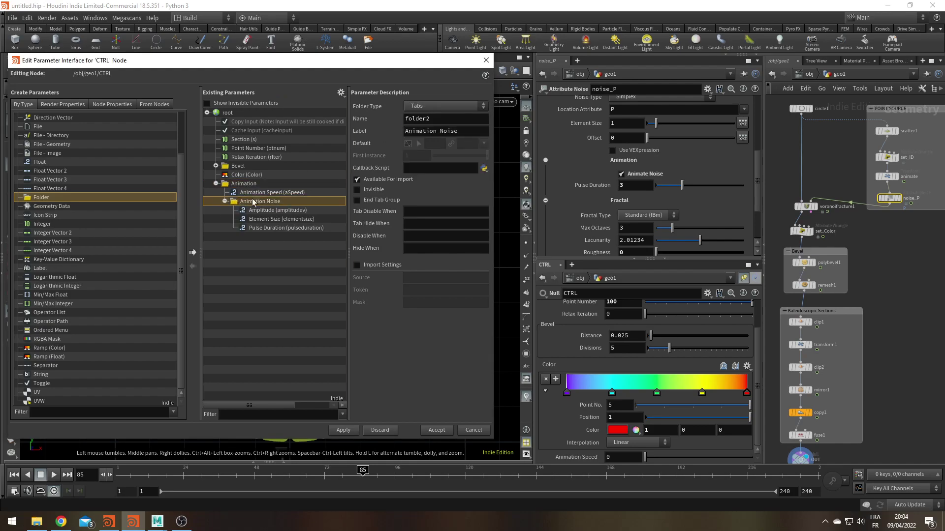
left_click(461, 108)
left_click(444, 129)
left_click(343, 431)
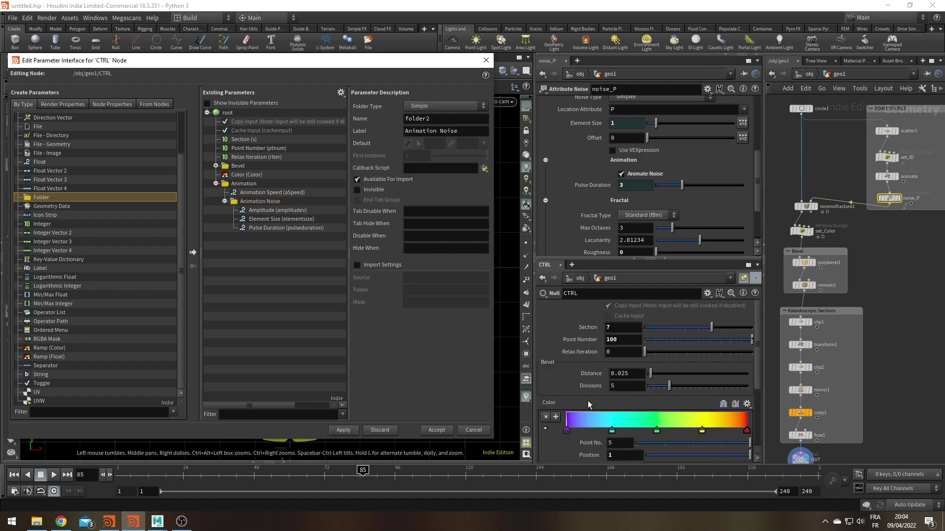
scroll(757, 317, "down", 5)
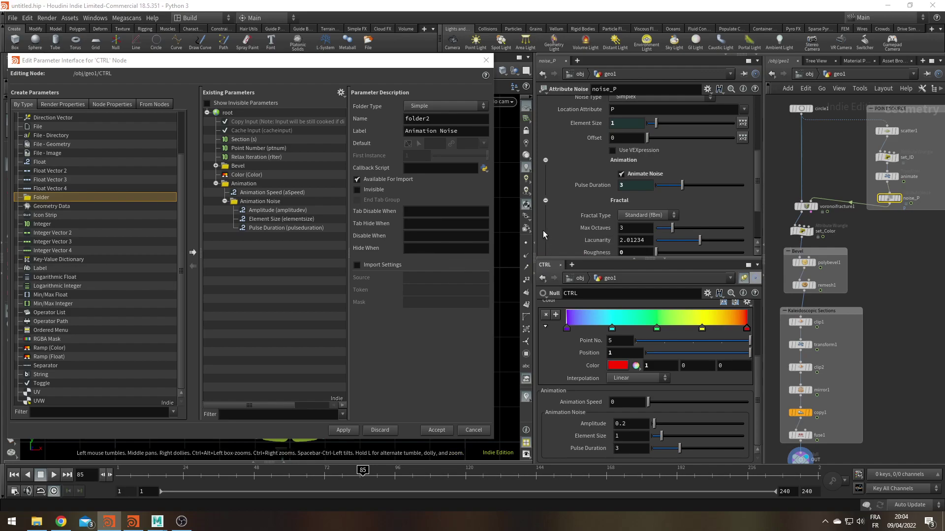
- Set CTRL's noise Amplitude to 0 and check the kaleidoscope at different frames, ending at frame 50
left_click_drag(463, 64, 137, 88)
left_click_drag(654, 424, 651, 424)
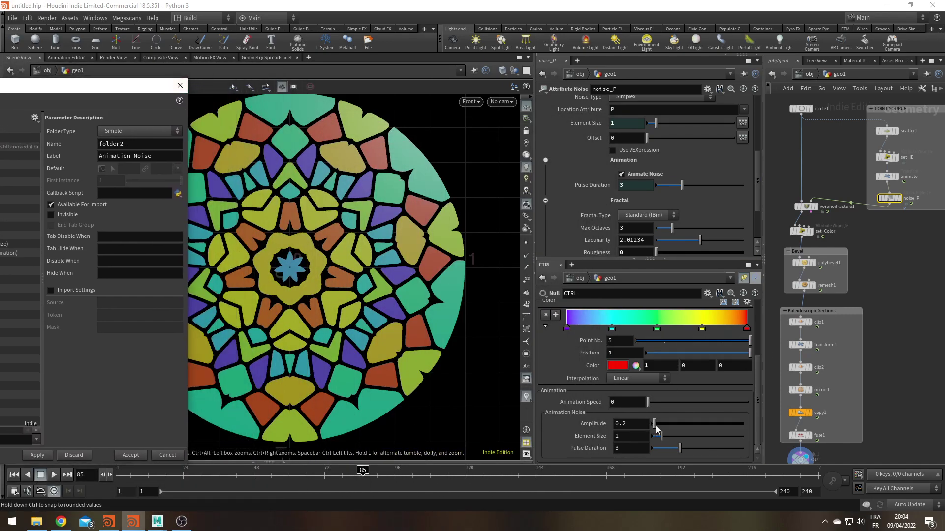
left_click(647, 424)
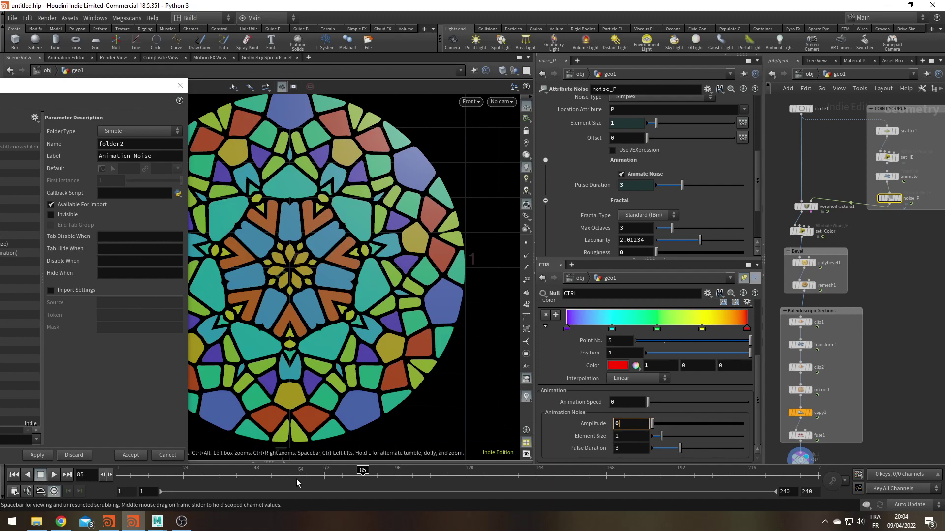
left_click(541, 474)
left_click(261, 475)
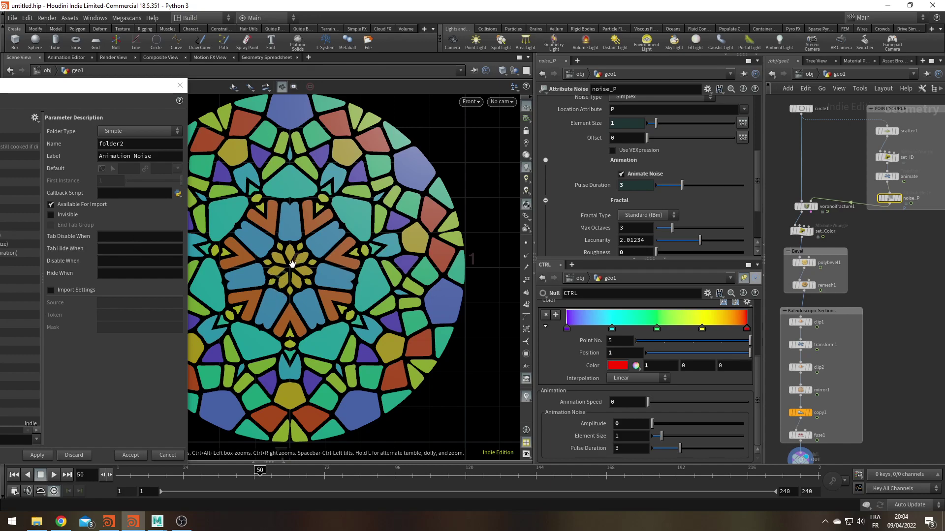
- Auto-arrange the scatter1, set_ID, animate and noise_P nodes in a column and extend the POINT SOURCE box downward around them
scroll(288, 267, "down", 1)
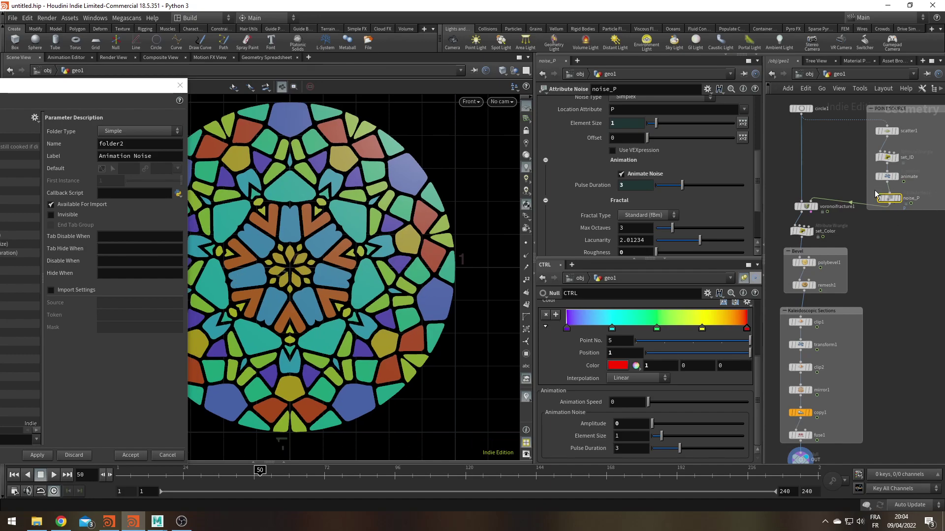
key("f")
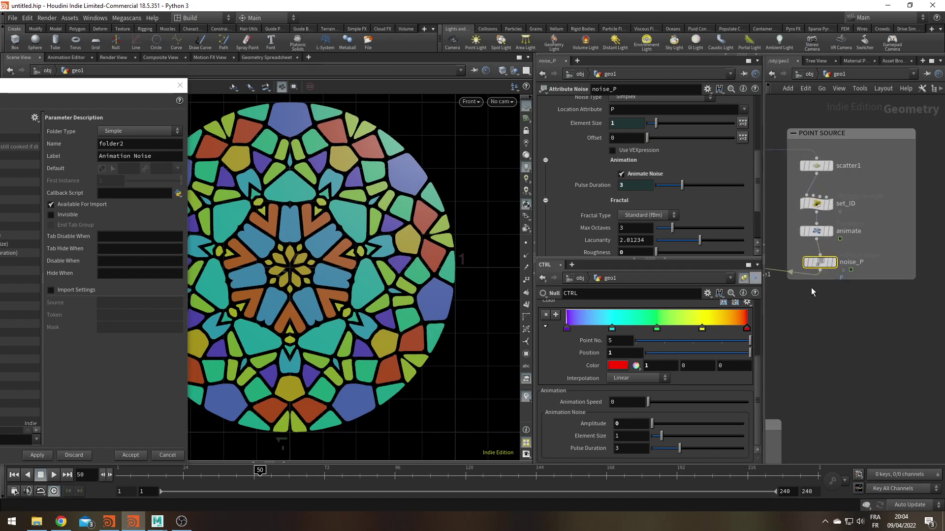
left_click_drag(885, 156, 812, 270)
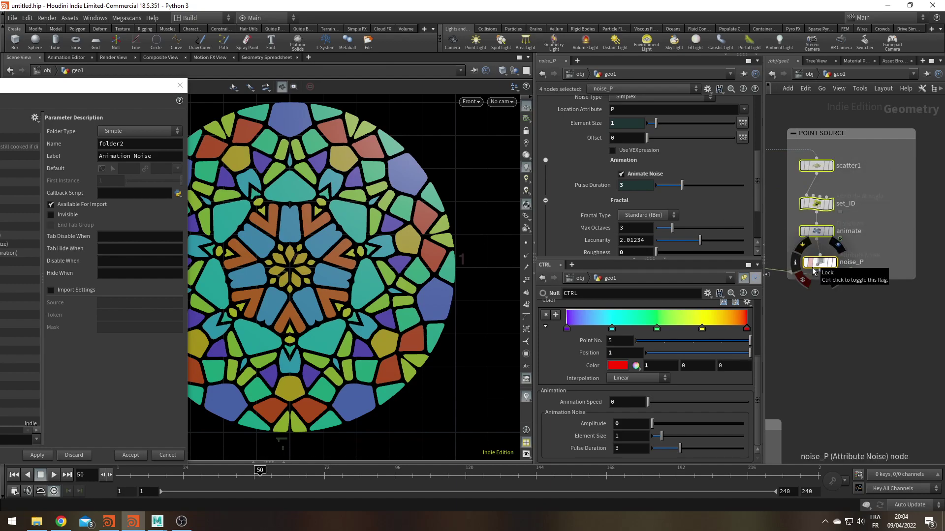
key("l")
left_click(872, 312)
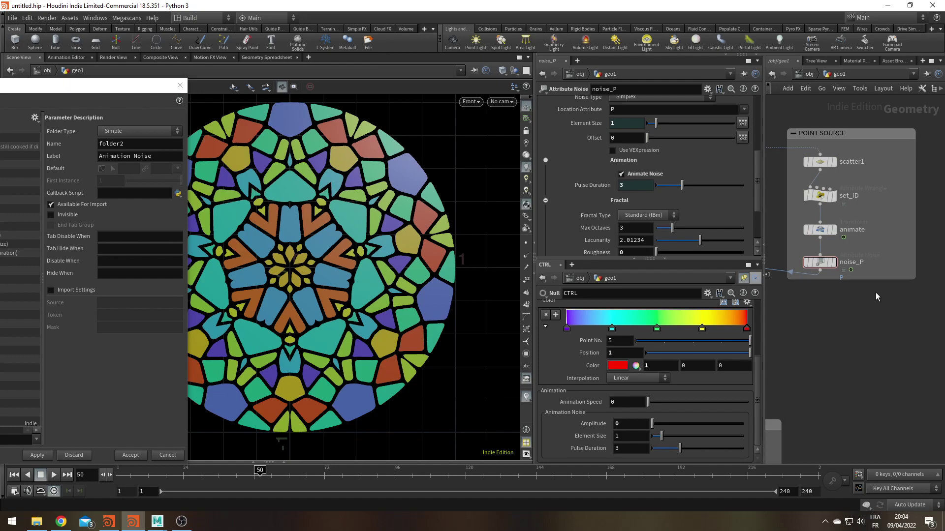
left_click_drag(878, 281, 879, 297)
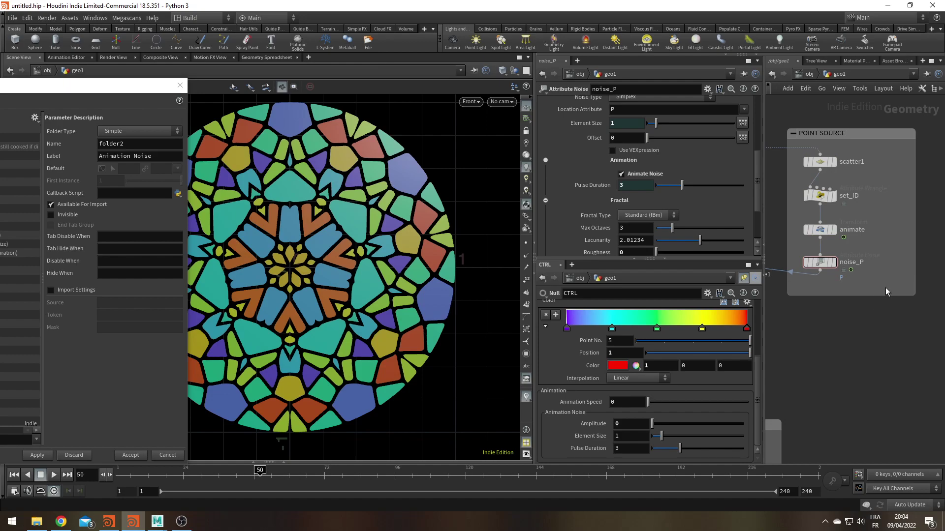
mouse_move(815, 232)
left_click(649, 263)
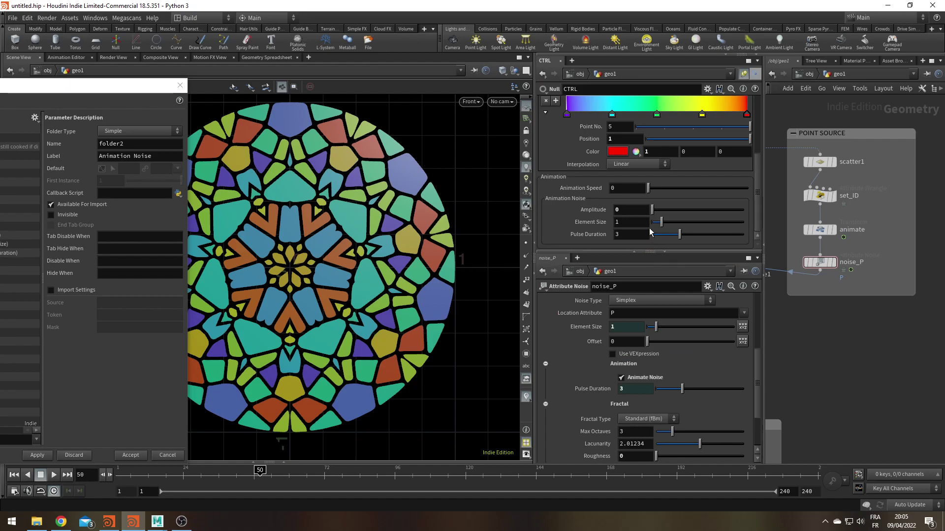
scroll(637, 338, "down", 4)
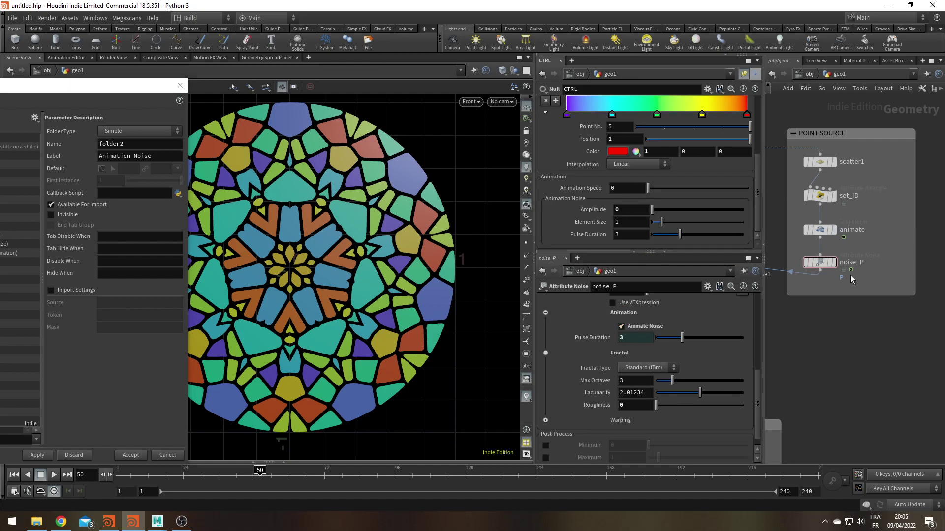
left_click_drag(820, 262, 824, 267)
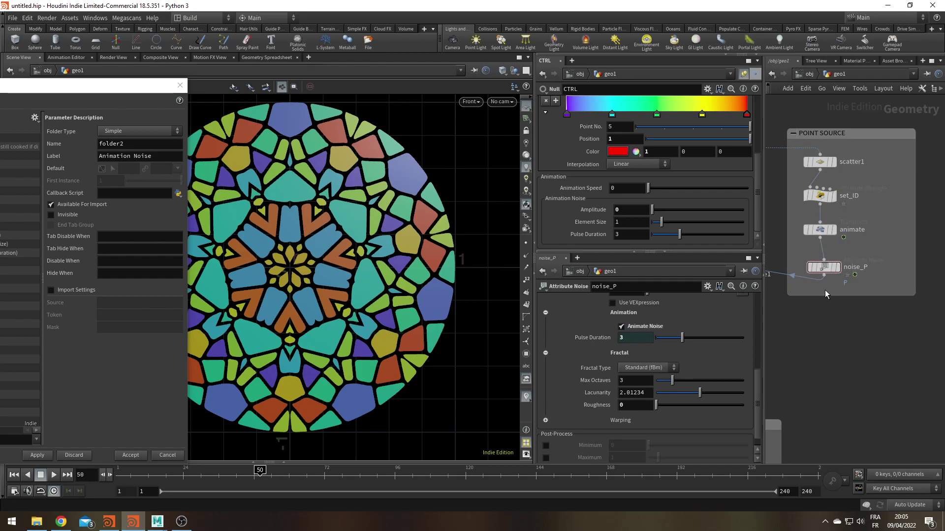
scroll(616, 378, "up", 7)
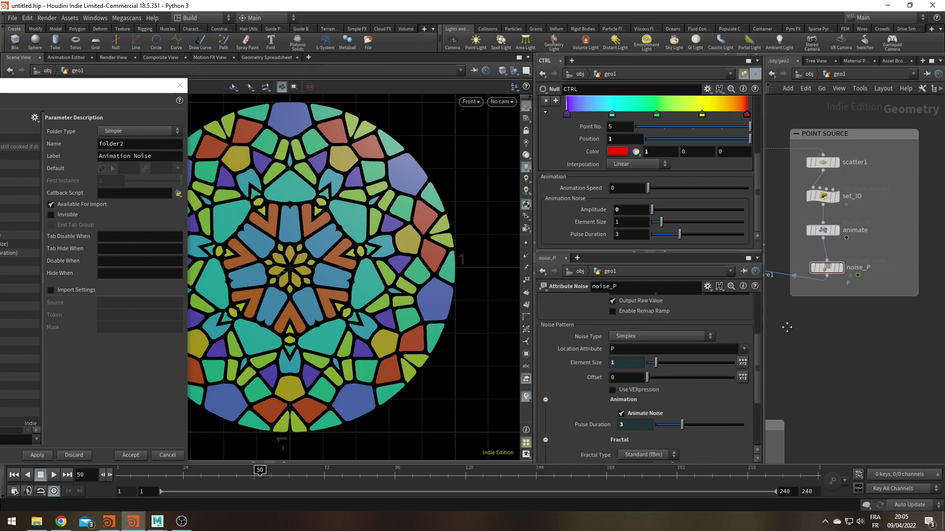
scroll(835, 332, "down", 3)
scroll(835, 332, "down", 3)
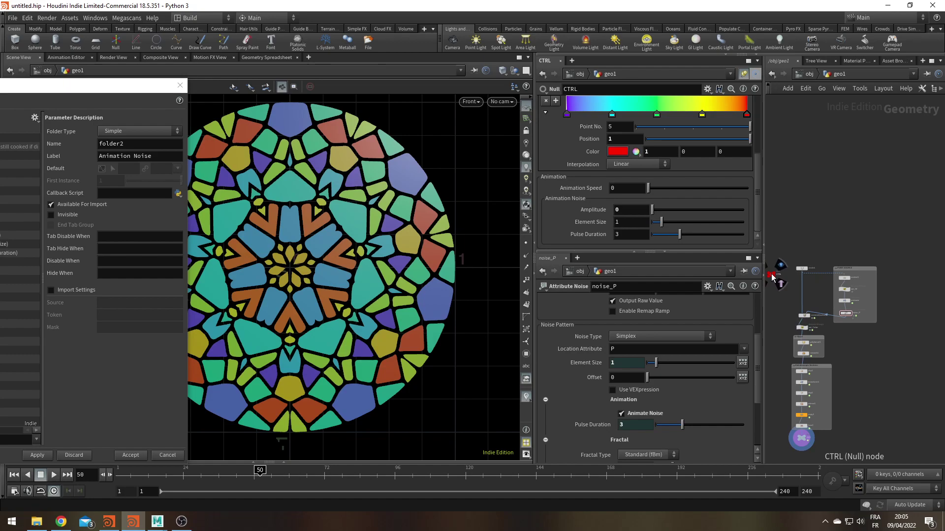
left_click(771, 274)
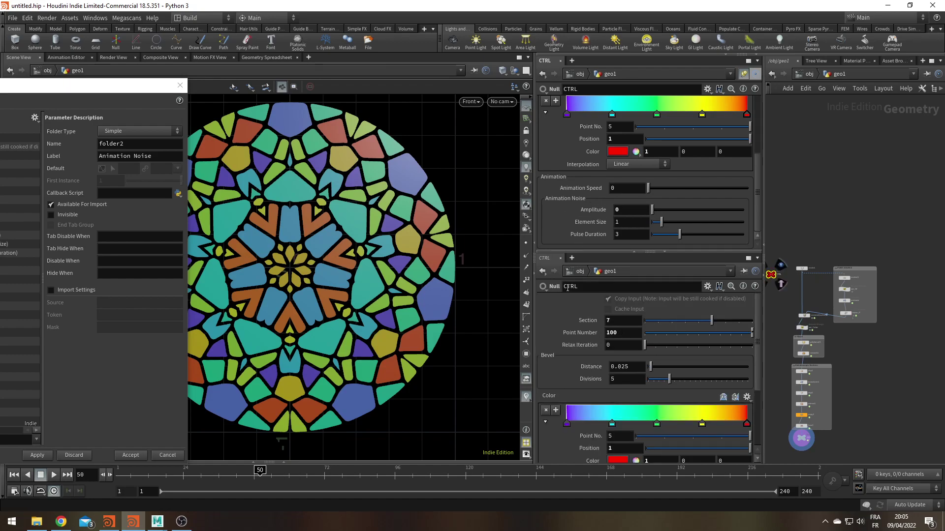
left_click(665, 251)
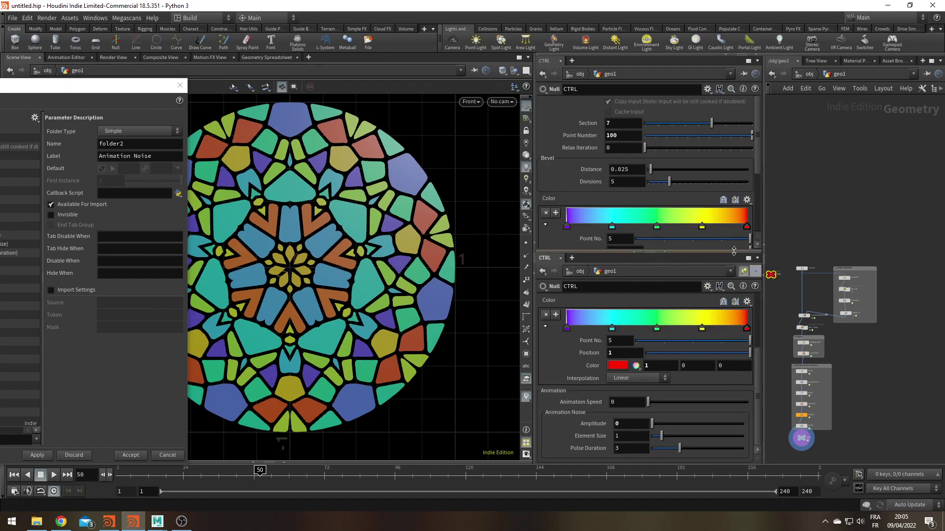
scroll(842, 312, "up", 3)
- Insert a Switch node between noise_P and the Voronoi fracture, and connect animate's output to it as a second input
left_click(850, 313)
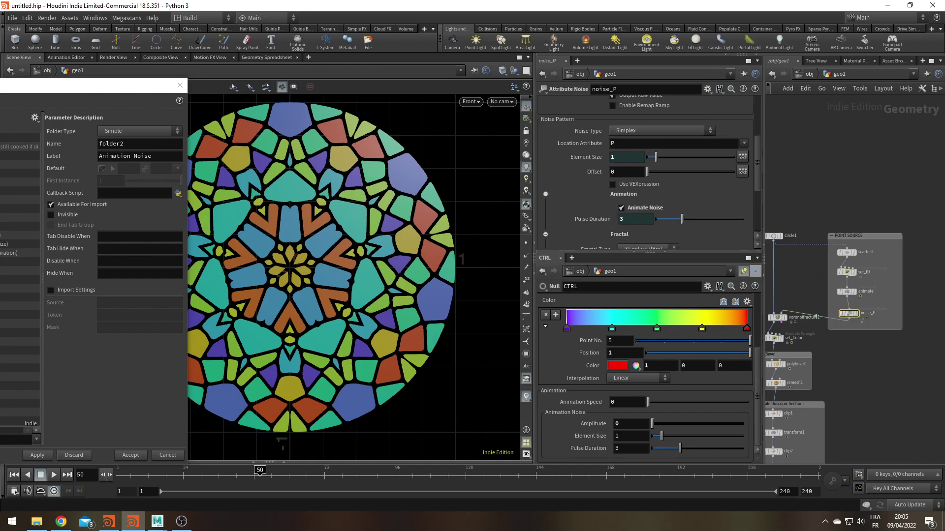
scroll(810, 326, "up", 1)
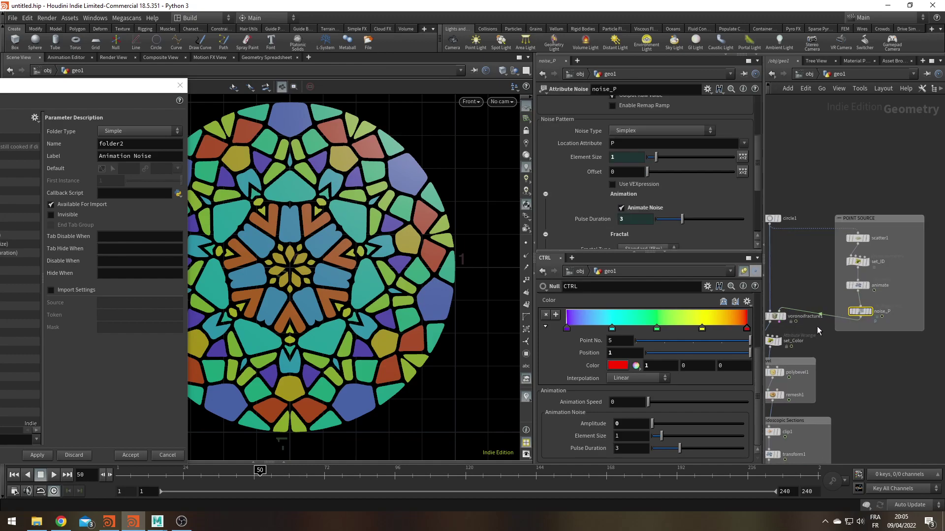
key("Tab")
type("sw")
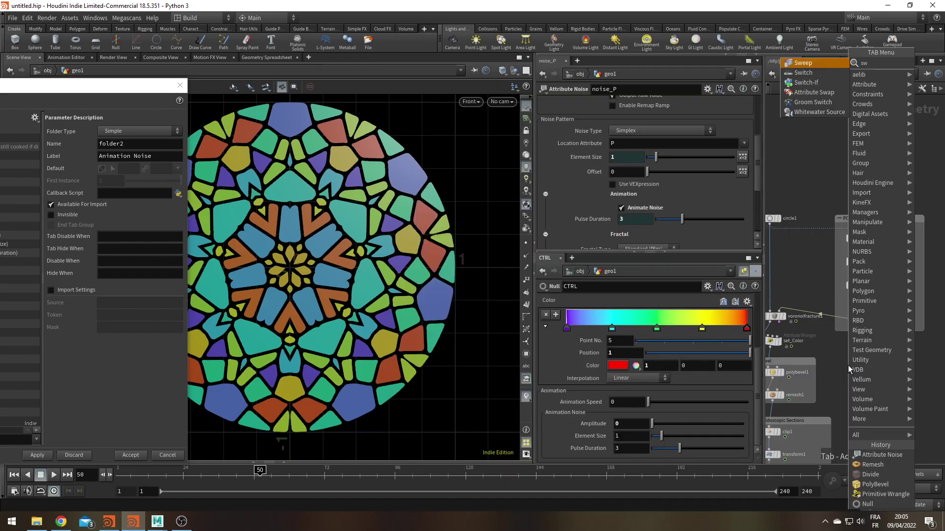
key("Return")
left_click(786, 321)
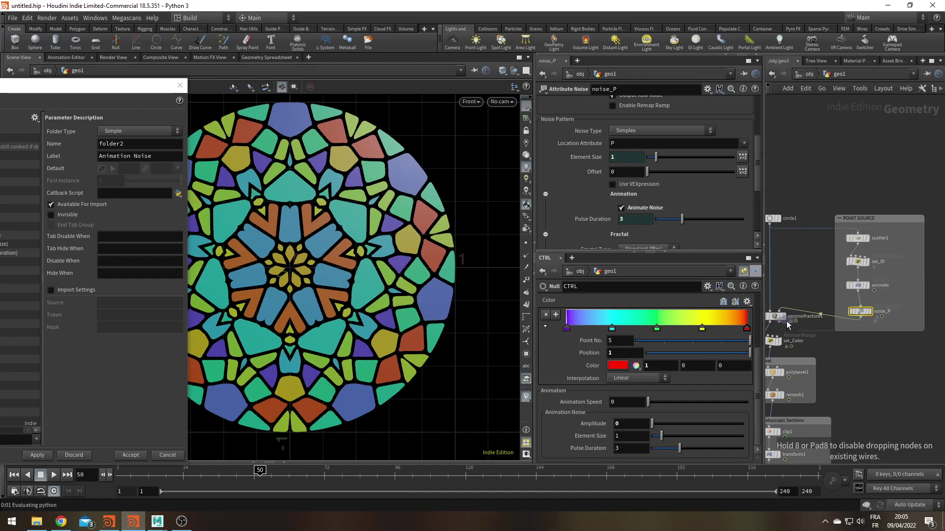
left_click(819, 334)
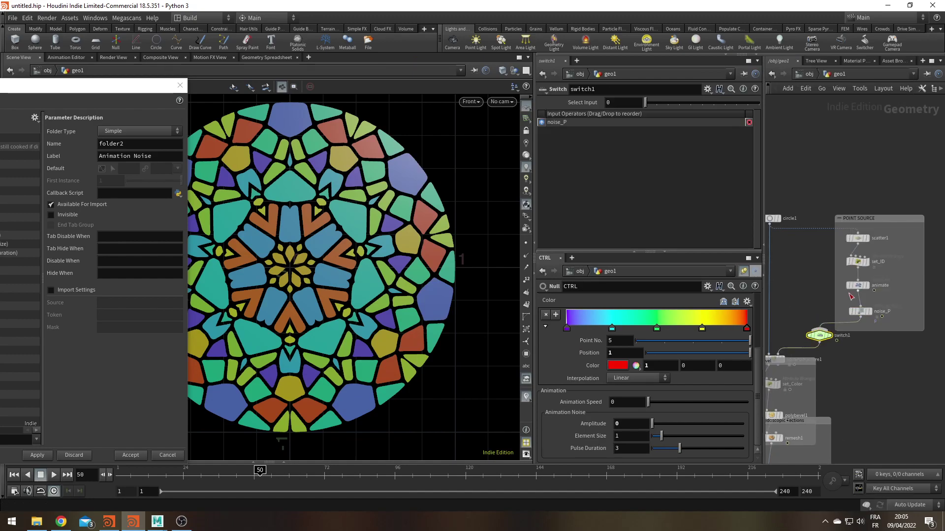
left_click(859, 292)
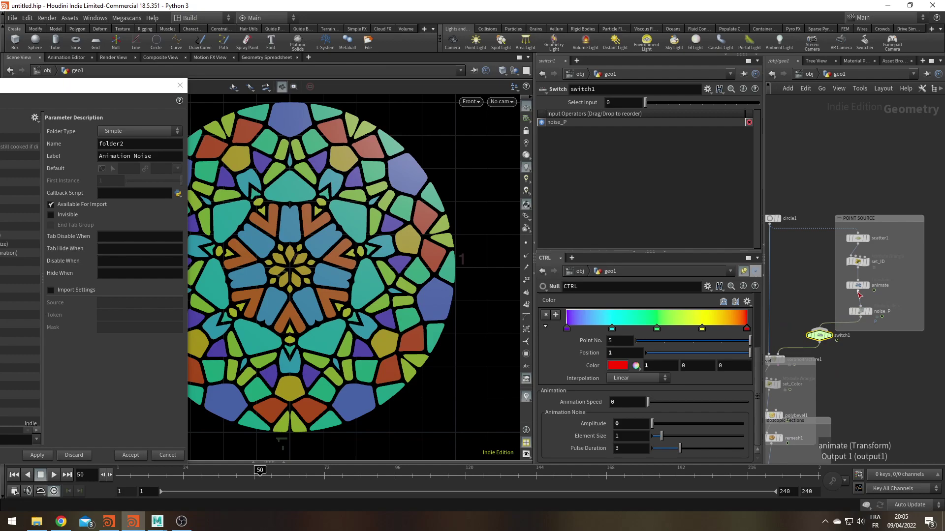
left_click(813, 327)
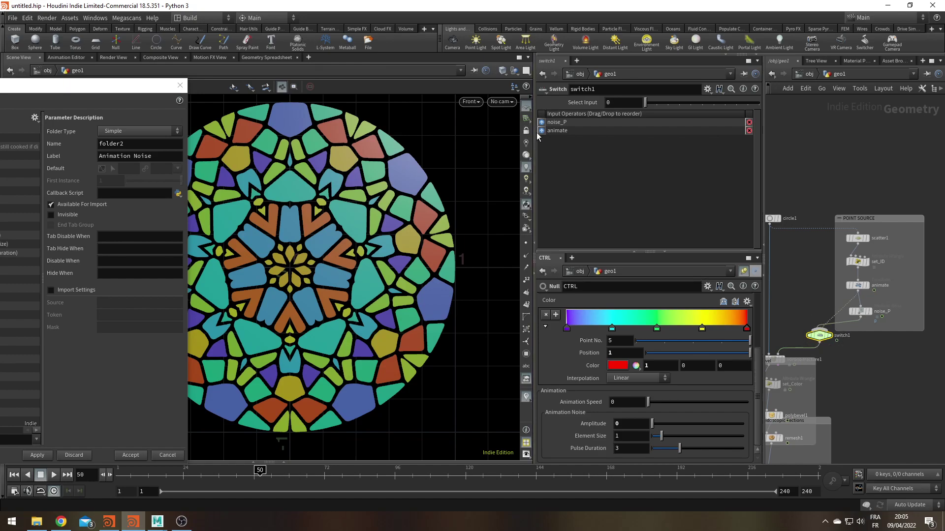
- Reorder switch1's inputs so that animate comes before noise_P, and set Select Input to 1
left_click(542, 131)
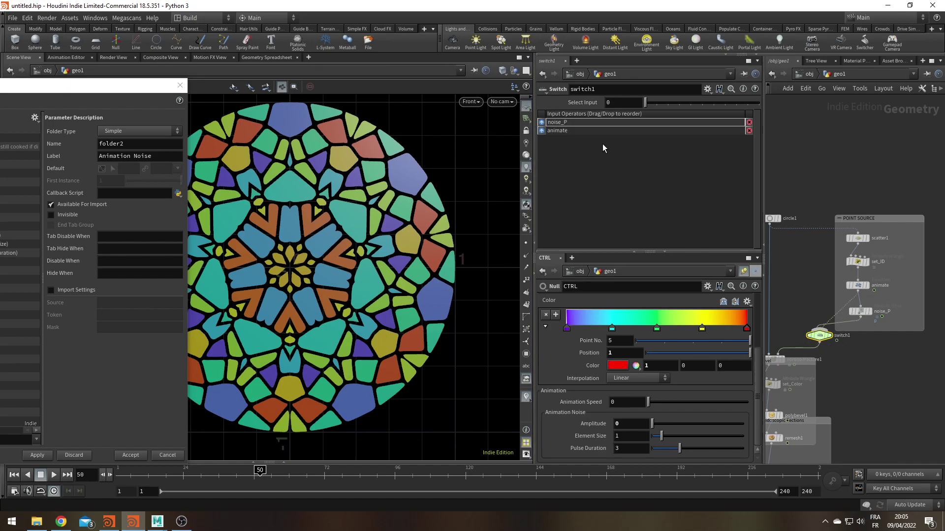
left_click(542, 131)
left_click(656, 102)
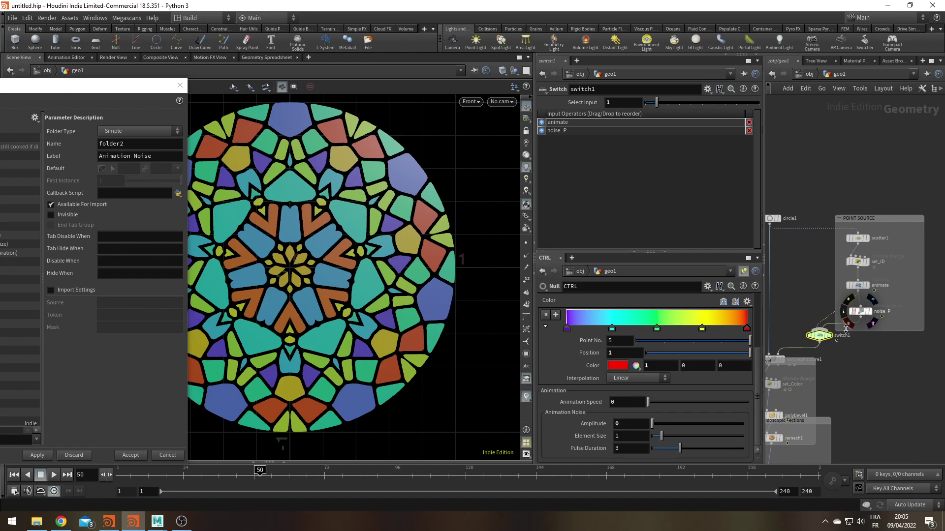
- Place switch1 inside the enlarged POINT SOURCE box and offset noise_P sideways from animate
left_click_drag(835, 333, 875, 355)
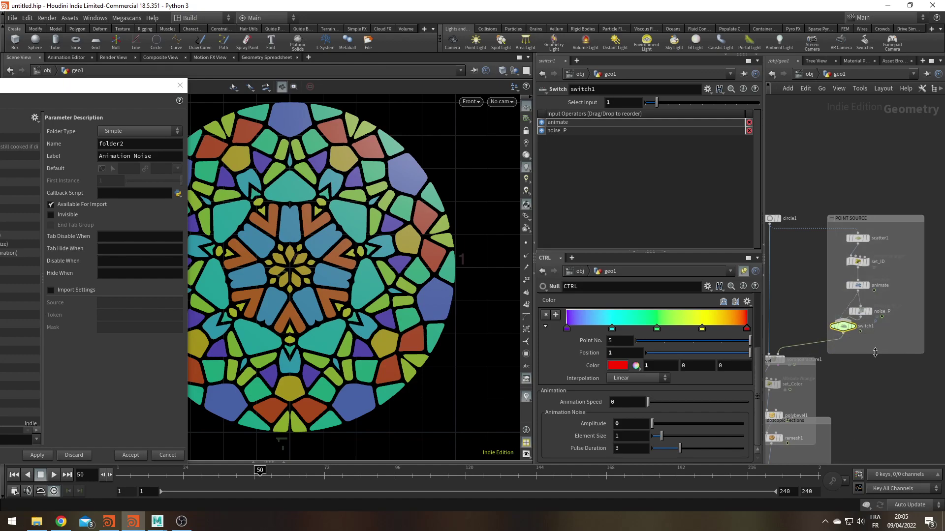
left_click_drag(843, 326, 876, 317)
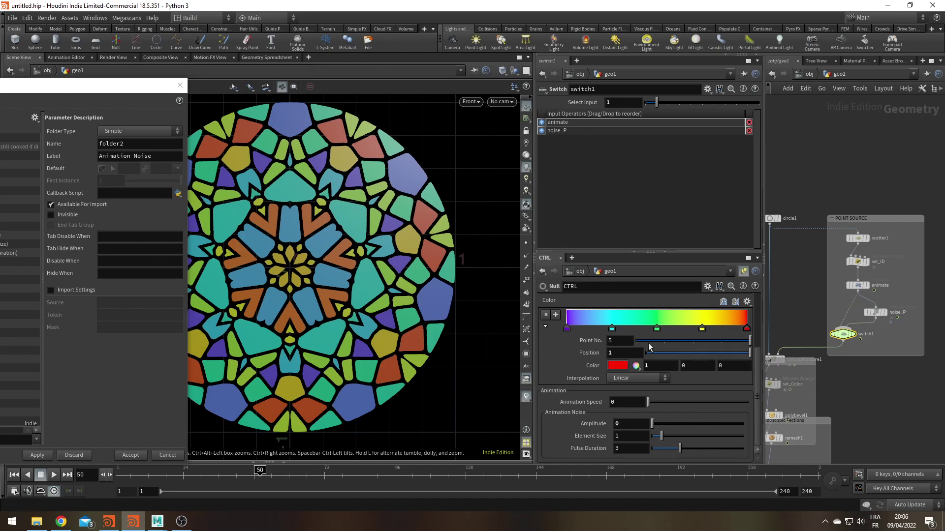
- Add a toggle named aNoise with the label Animation Noise to CTRL's Animation folder, above the noise folder, and apply
left_click_drag(61, 91, 420, 90)
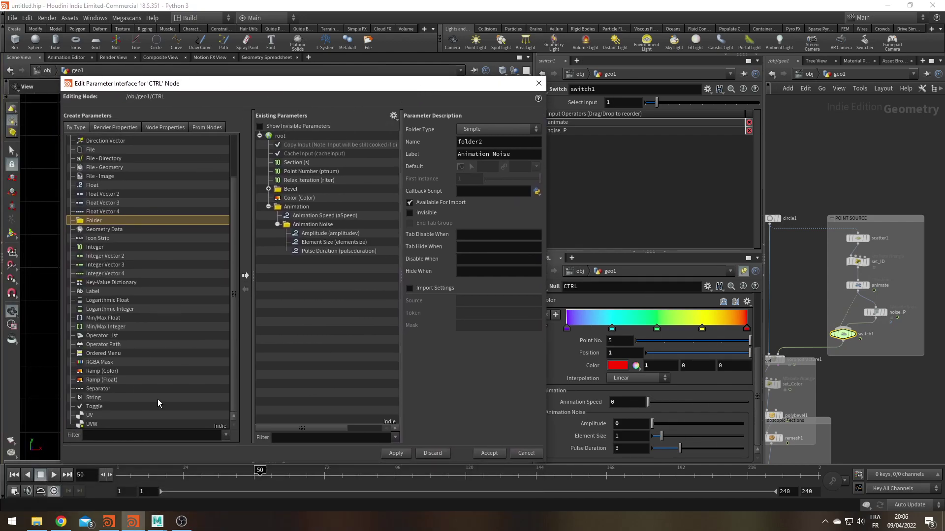
left_click(94, 408)
left_click_drag(93, 410, 319, 220)
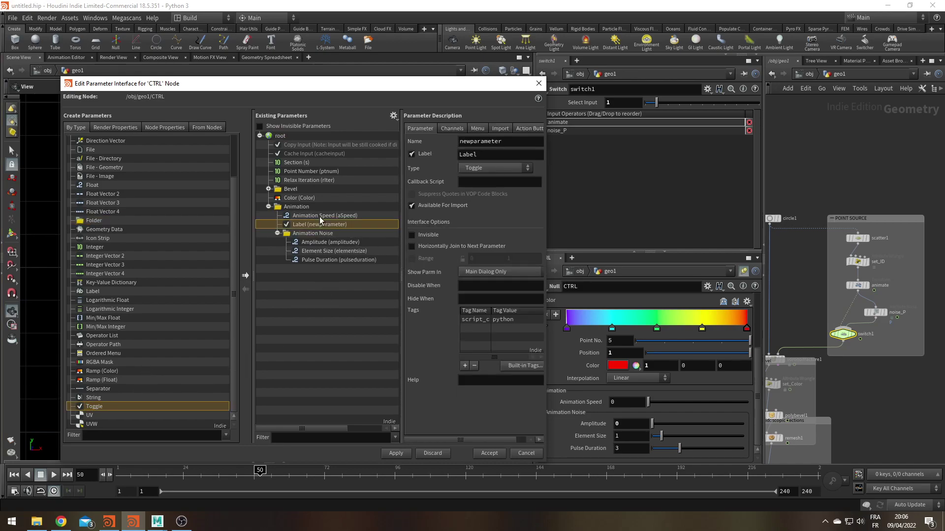
double_click(487, 142)
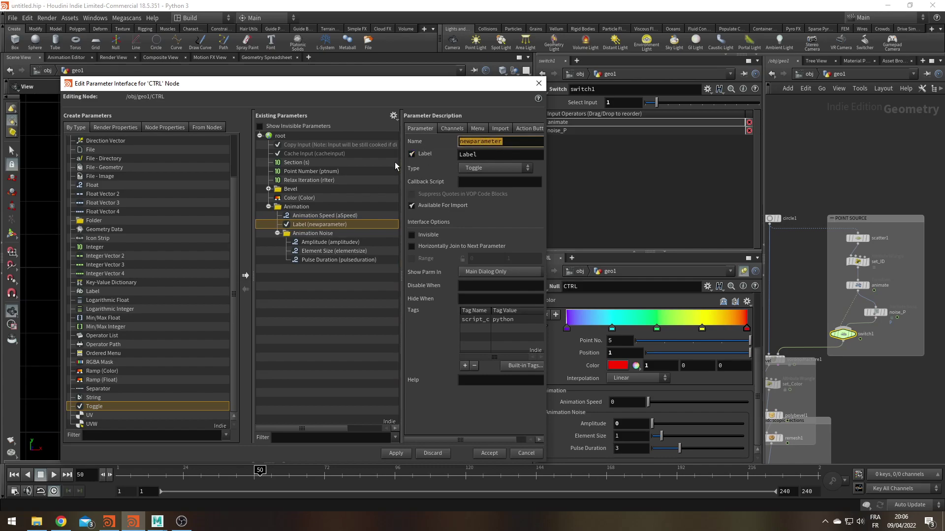
type("a")
key("Tab")
type("Animation Noise")
key("Return")
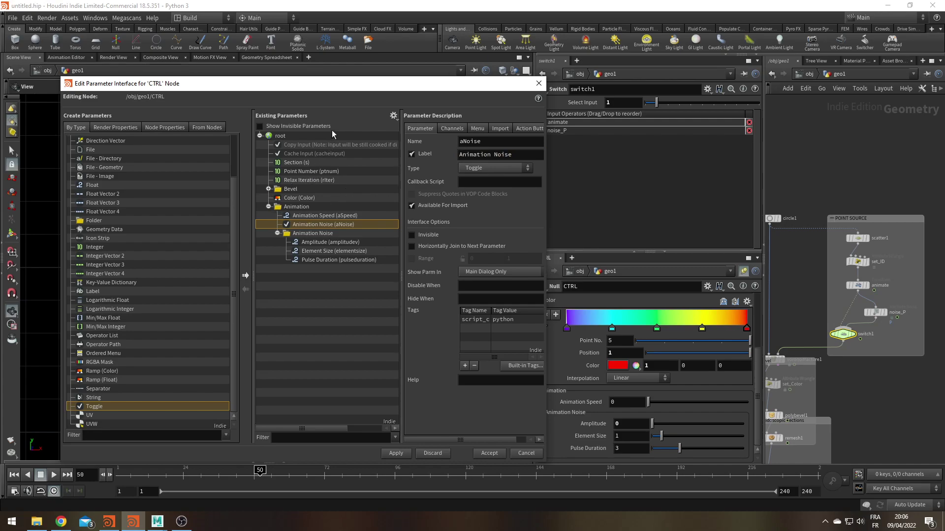
left_click(396, 453)
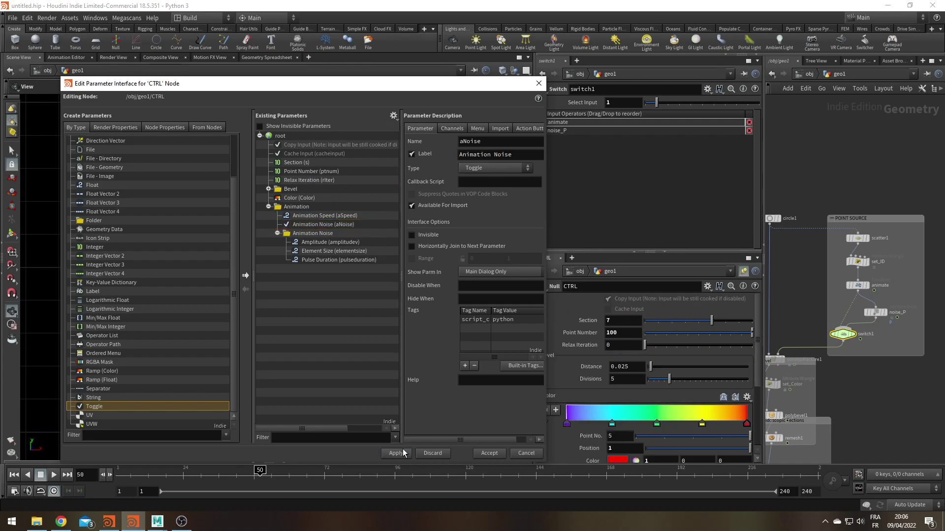
- Try CTRL's new Animation Noise checkbox by turning it on and off
left_click_drag(483, 87, 360, 418)
scroll(680, 323, "down", 4)
scroll(680, 323, "down", 2)
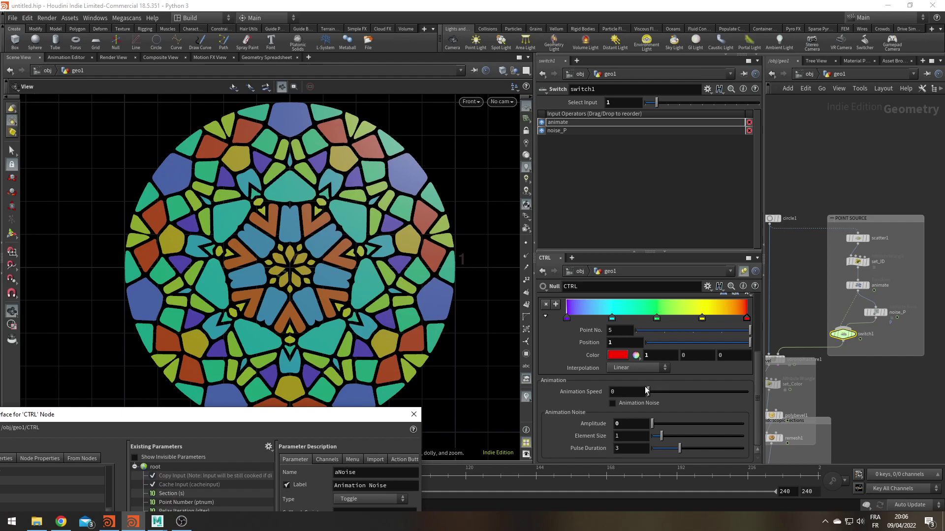
left_click(615, 407)
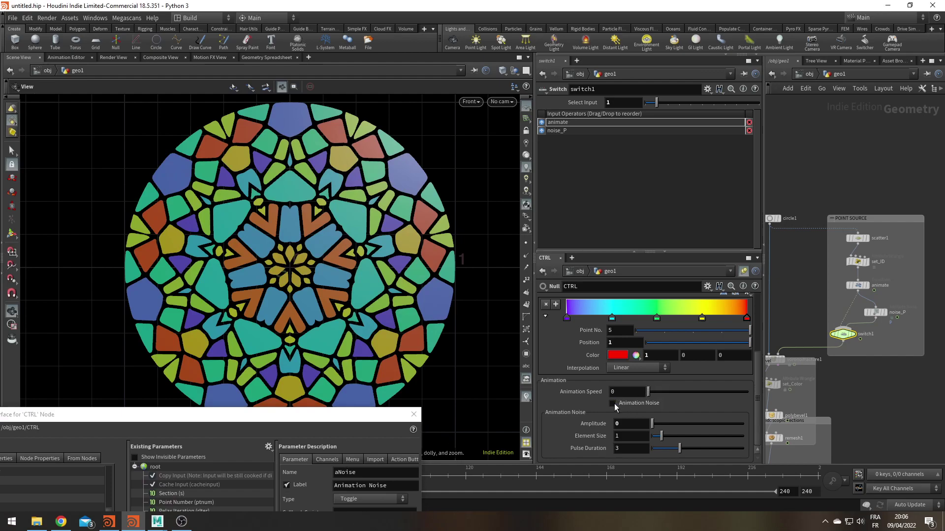
left_click(614, 404)
left_click(614, 404)
left_click(615, 404)
- Link switch1's Select Input to CTRL's Animation Speed with a relative reference
right_click(624, 391)
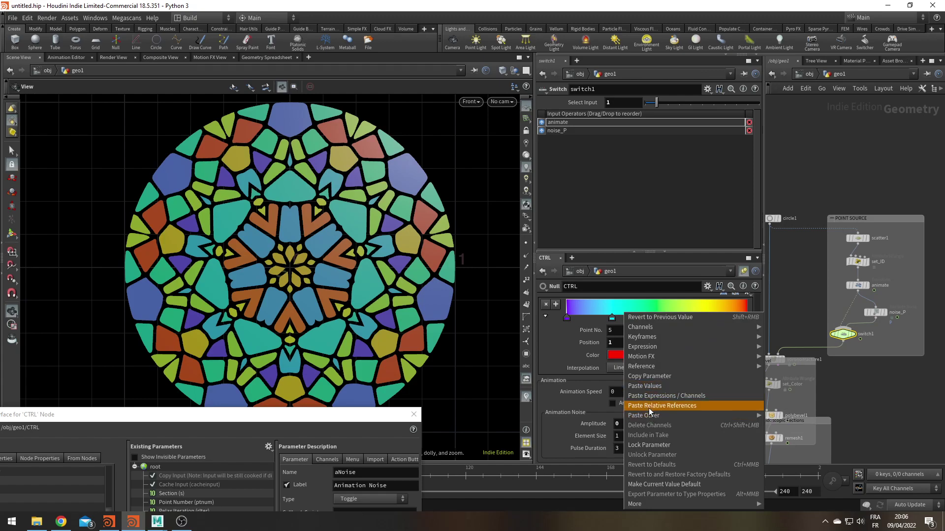
left_click(657, 376)
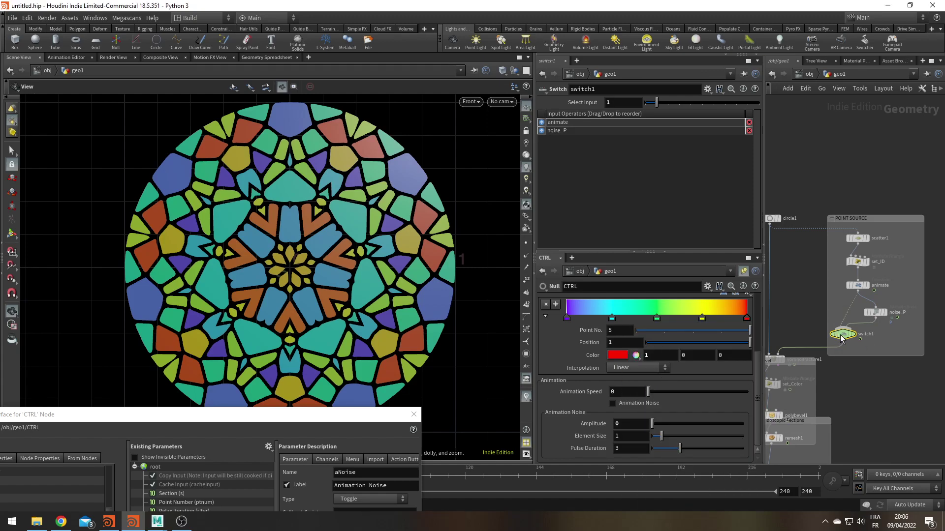
right_click(623, 99)
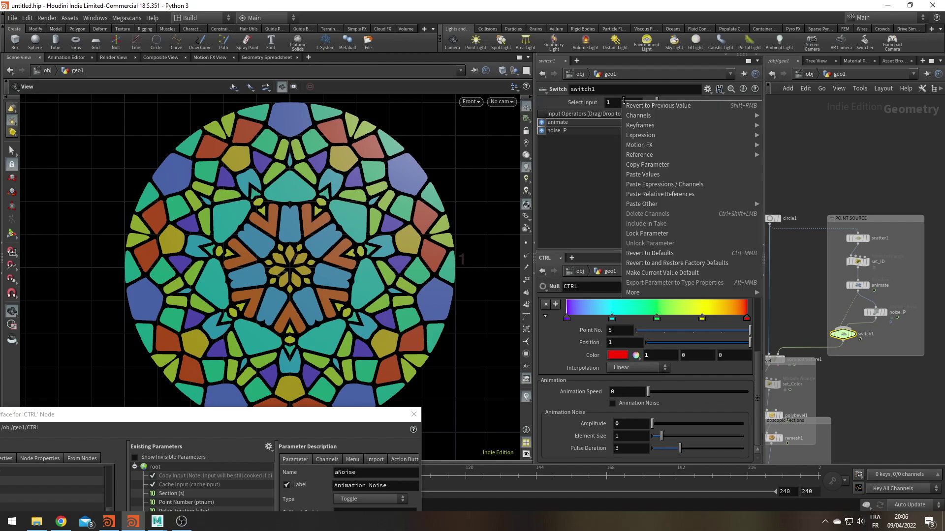
left_click(648, 194)
- Enable Animation Noise on CTRL and change switch1's Select Input expression to ch("../CTRL/aNoise")
left_click(585, 102)
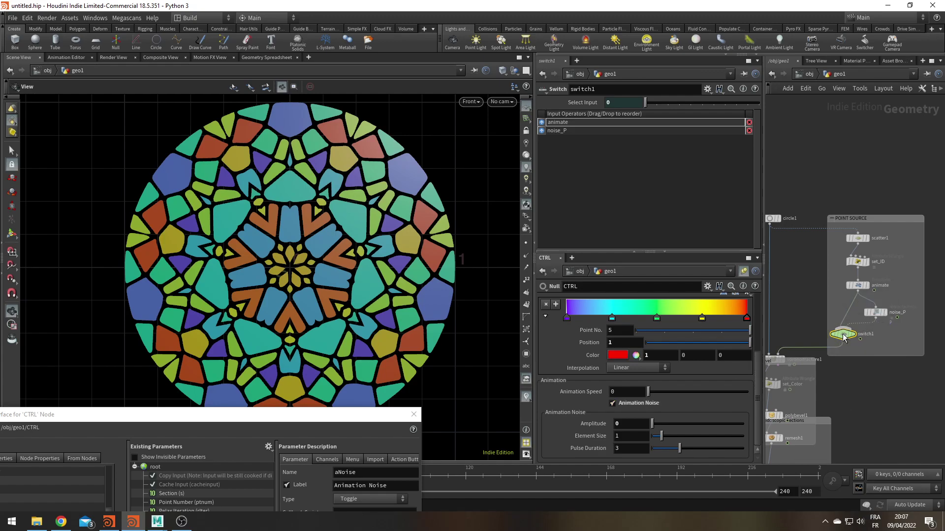
left_click(621, 404)
type("ch(\"../CTRL/aSpeed\")")
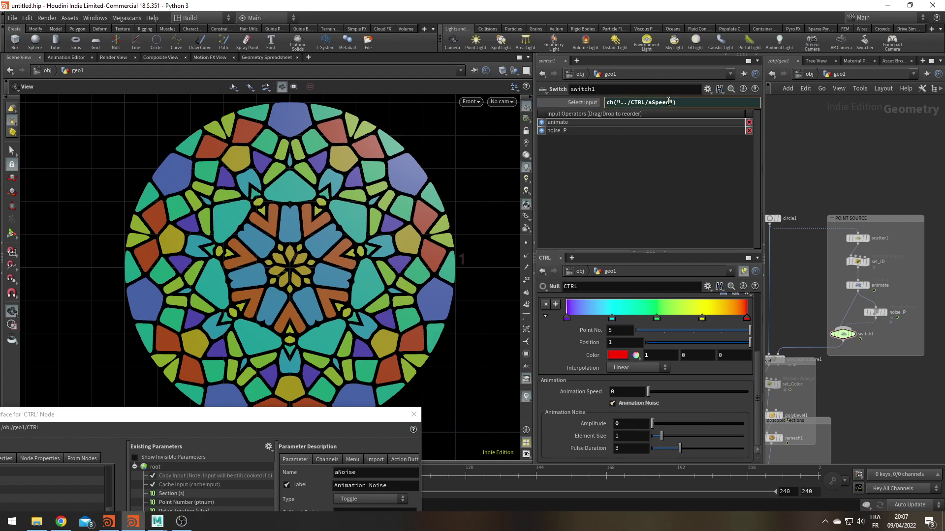
key("BackSpace")
key("BackSpace")
key("BackSpace")
key("BackSpace")
key("BackSpace")
type("Noise")
key("Return")
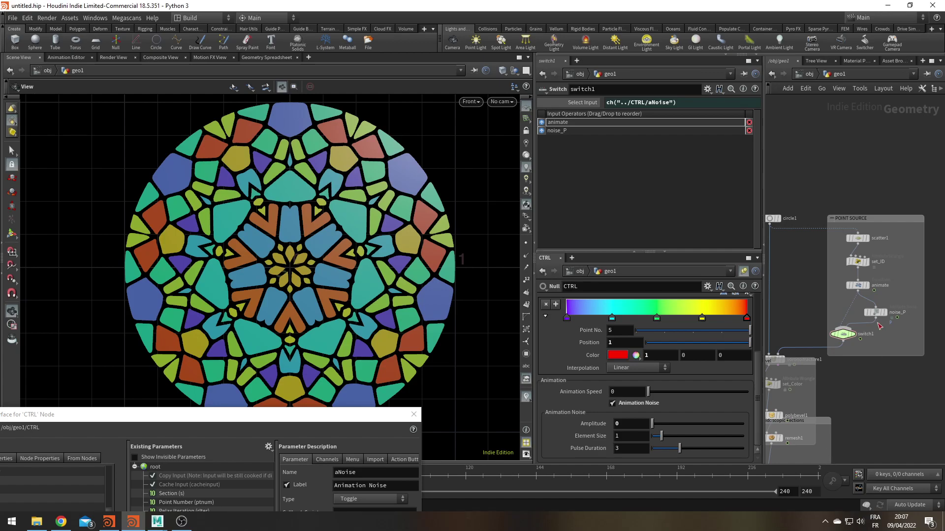
- Turn CTRL's Animation Noise off and on again to check which branch switch1 uses
scroll(884, 251, "up", 4)
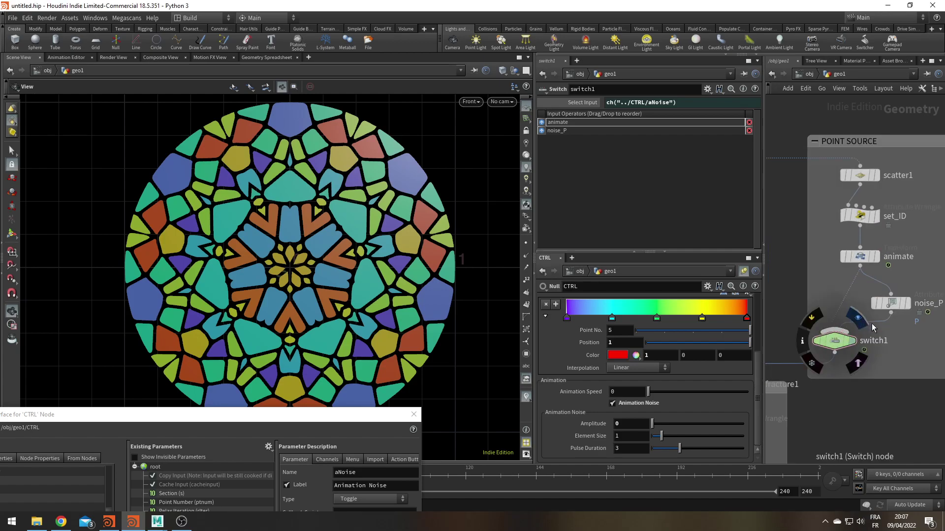
mouse_move(890, 319)
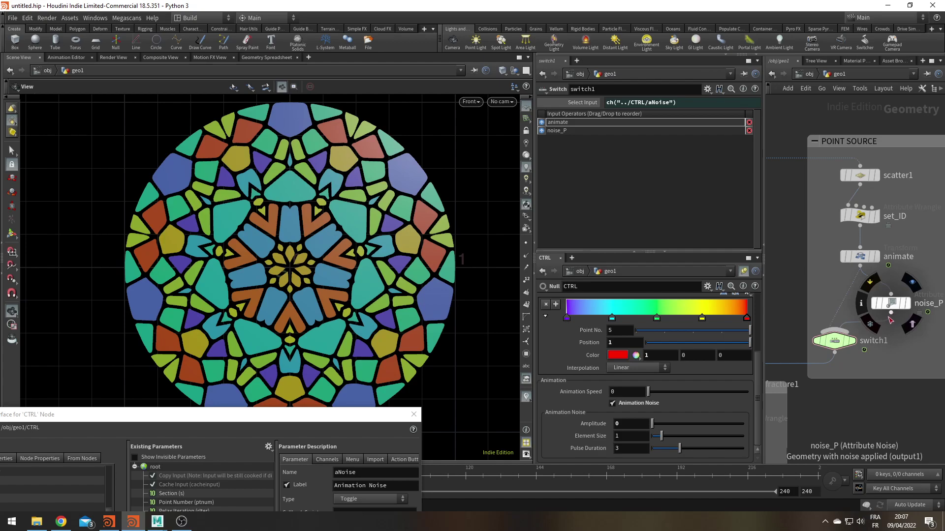
left_click(621, 405)
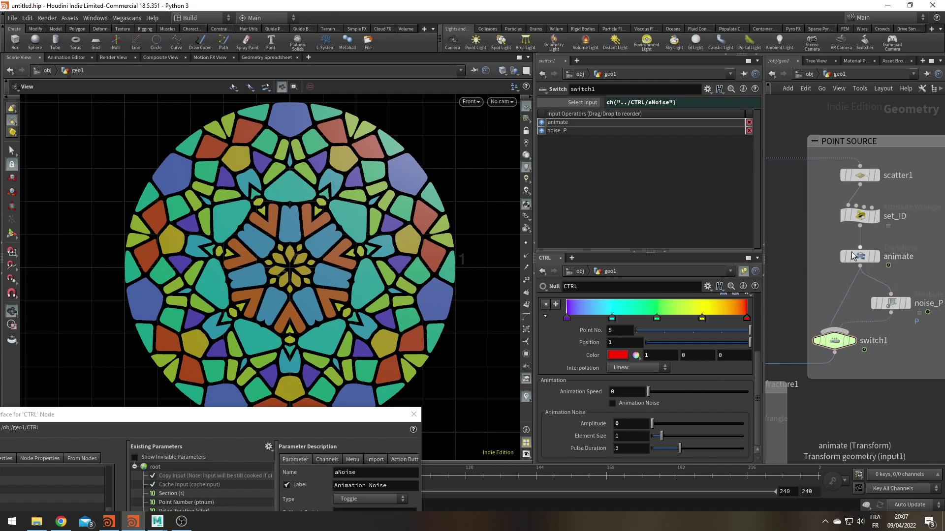
left_click(643, 406)
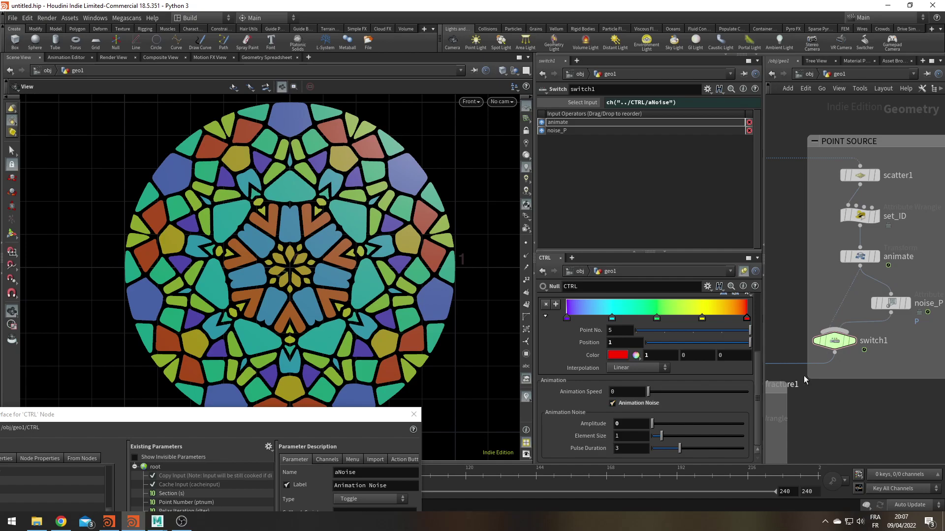
- Set the Hide When condition of CTRL's Animation Noise folder to { aNoise == 0} and apply the interface changes
left_click_drag(252, 422, 425, 104)
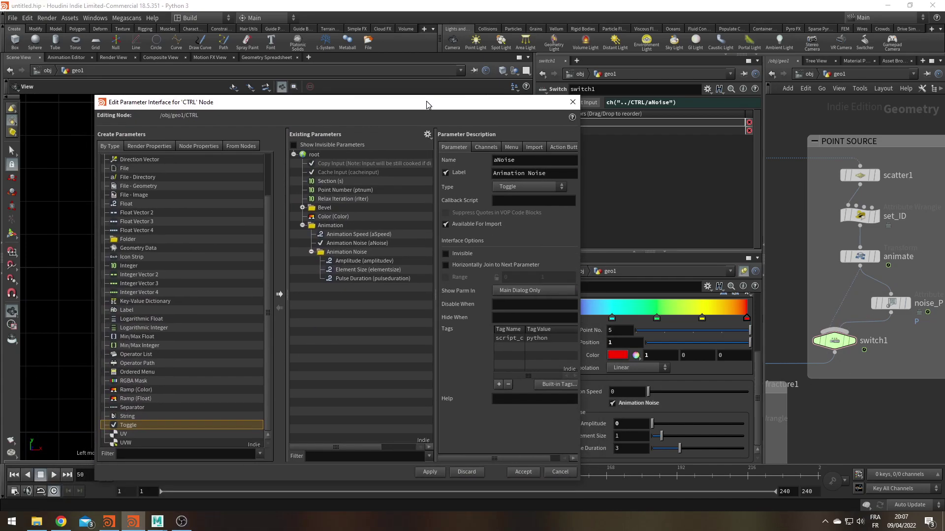
left_click(311, 252)
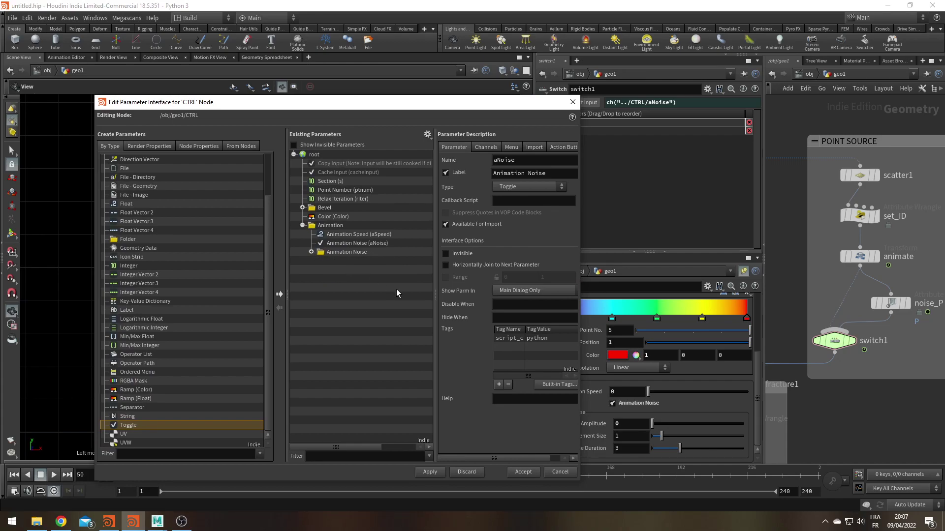
left_click_drag(491, 104, 384, 93)
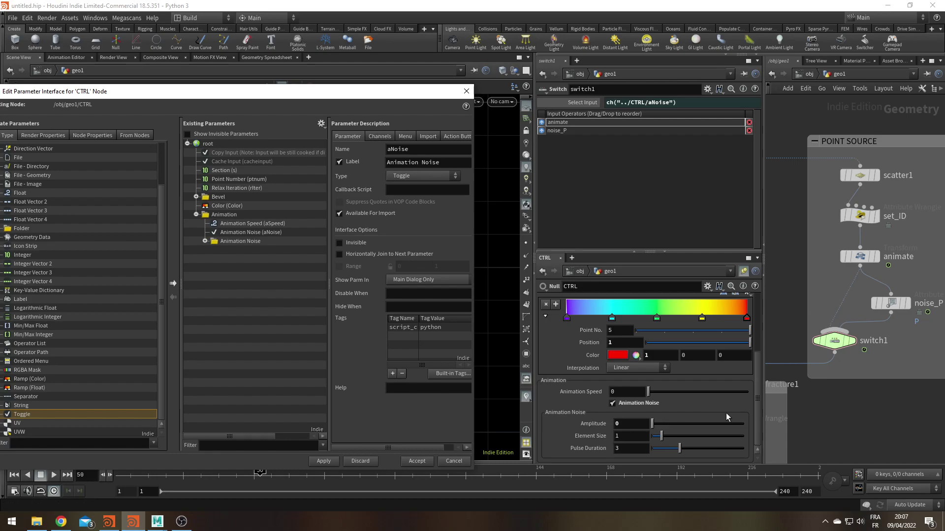
left_click(636, 405)
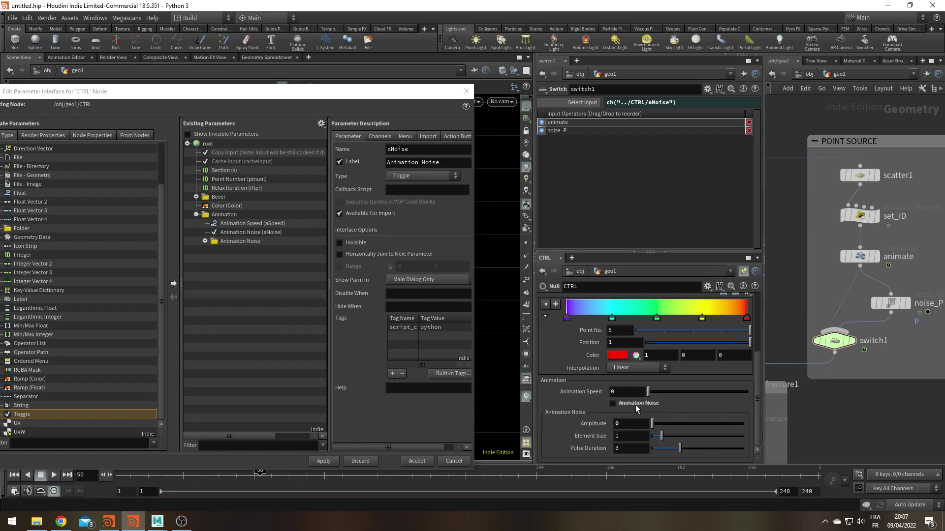
left_click(636, 406)
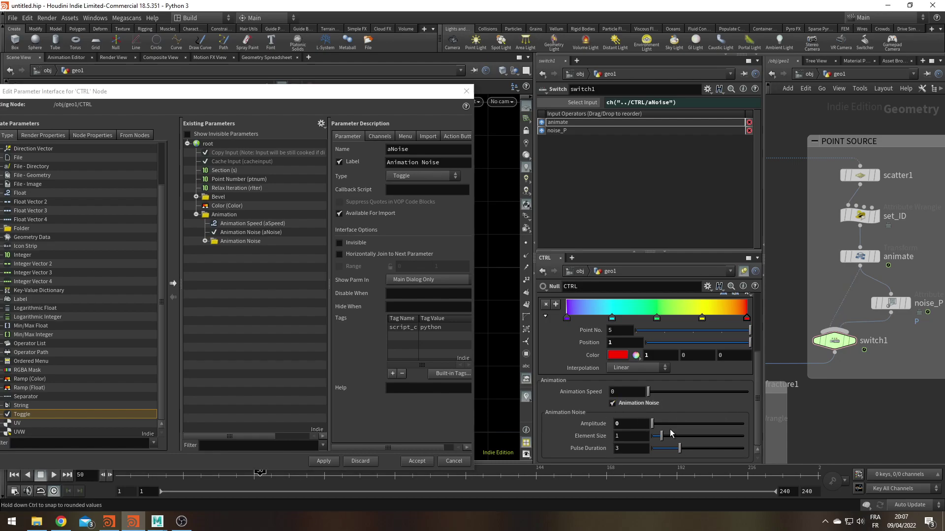
left_click(220, 241)
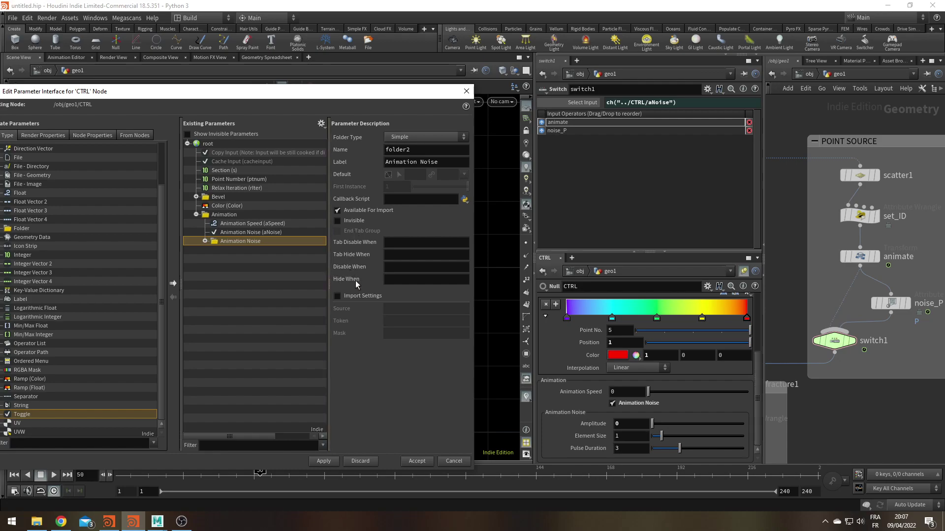
left_click(425, 281)
type("{}")
type(" aNoise")
type(" == 0}")
key("Return")
left_click(323, 461)
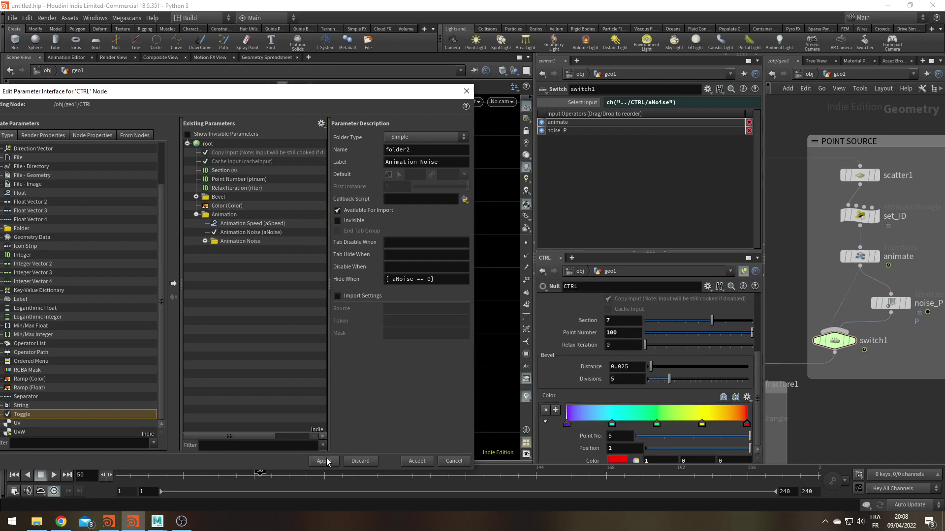
- Turn off Animation Noise on CTRL to check the hide condition of its Animation Noise folder
scroll(590, 384, "down", 5)
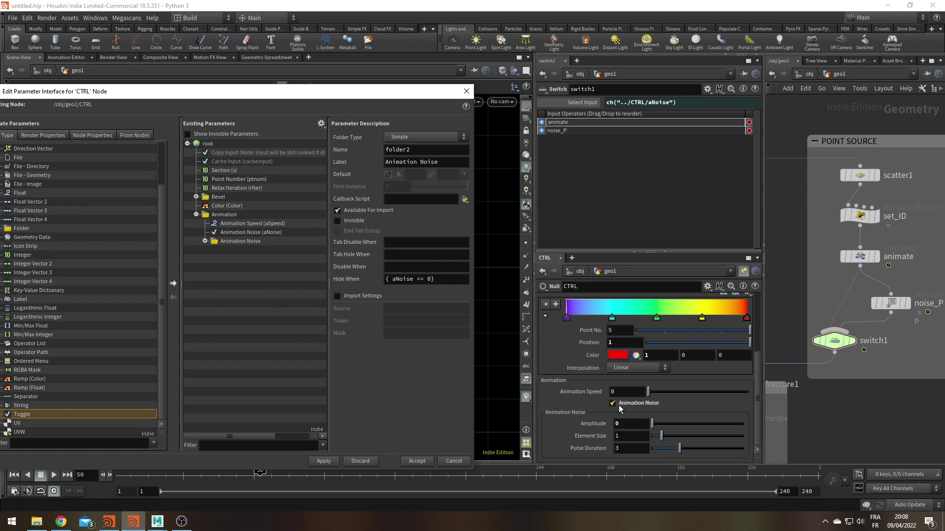
left_click(618, 405)
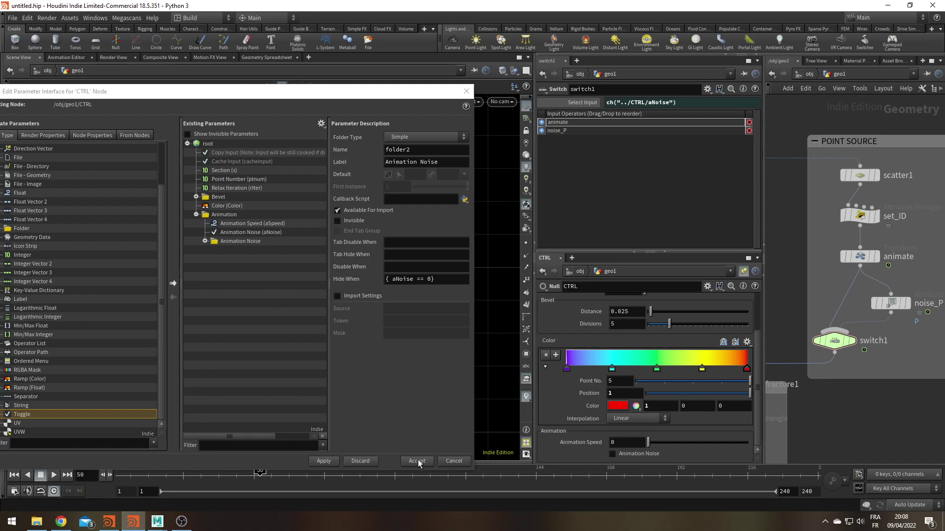
- Add scatter1's Global Seed parameter to CTRL above Section, and apply and accept the interface changes
left_click_drag(267, 101, 345, 98)
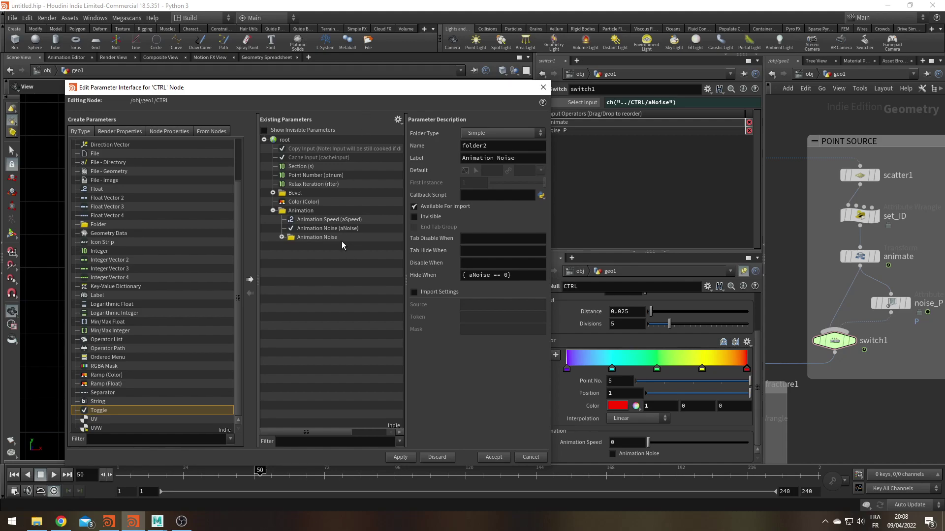
left_click(860, 175)
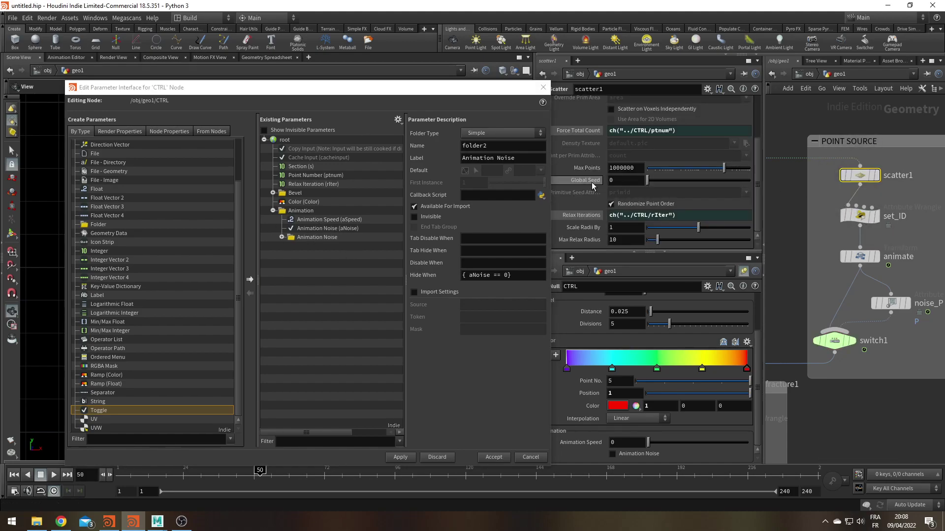
left_click_drag(591, 182, 313, 163)
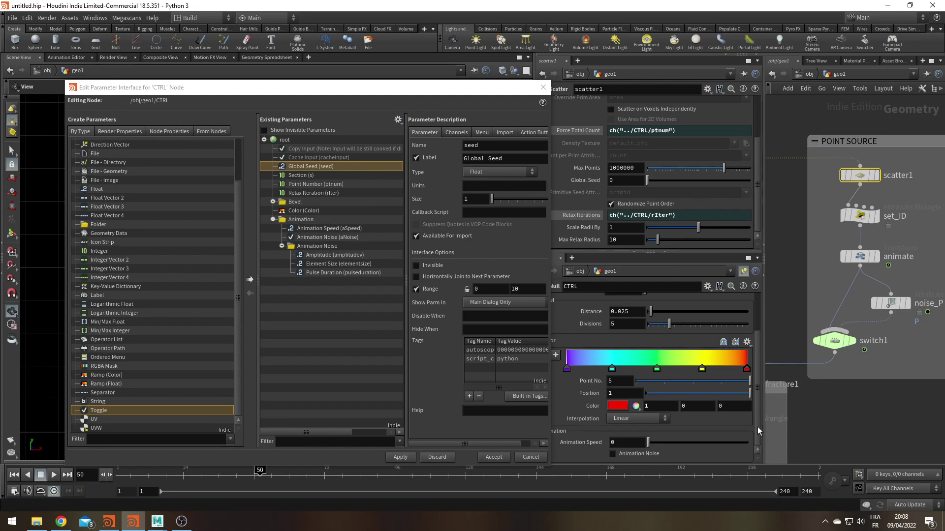
left_click(400, 458)
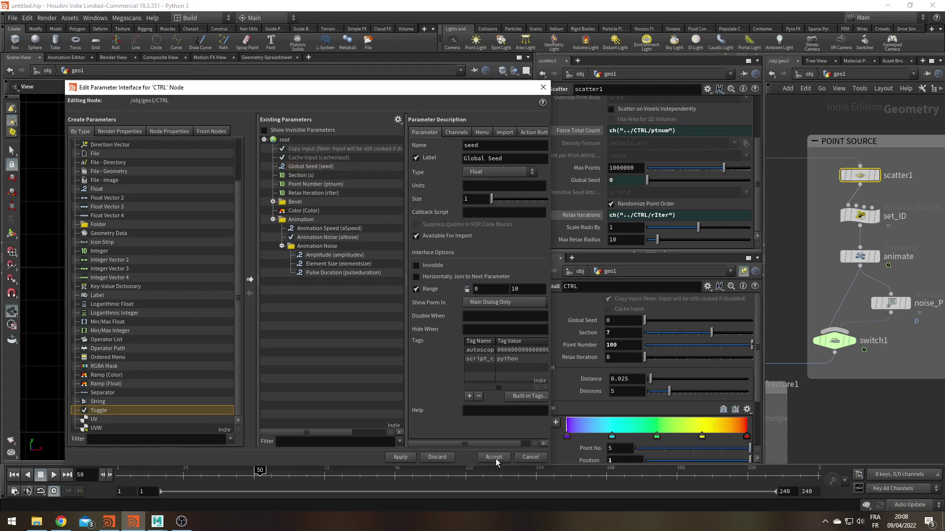
left_click(493, 457)
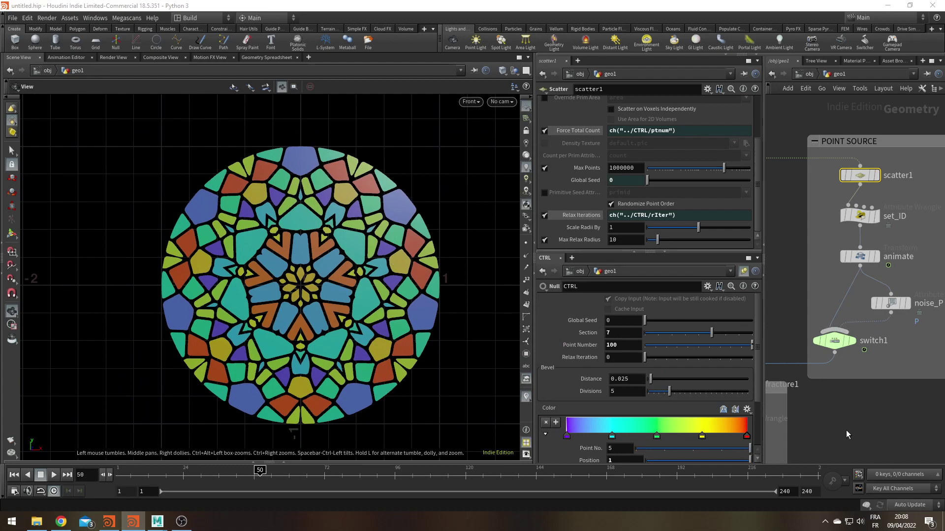
- Automatically lay out the node chain from remesh1 down to the output node at the end of the network
scroll(893, 398, "down", 4)
scroll(827, 285, "down", 1)
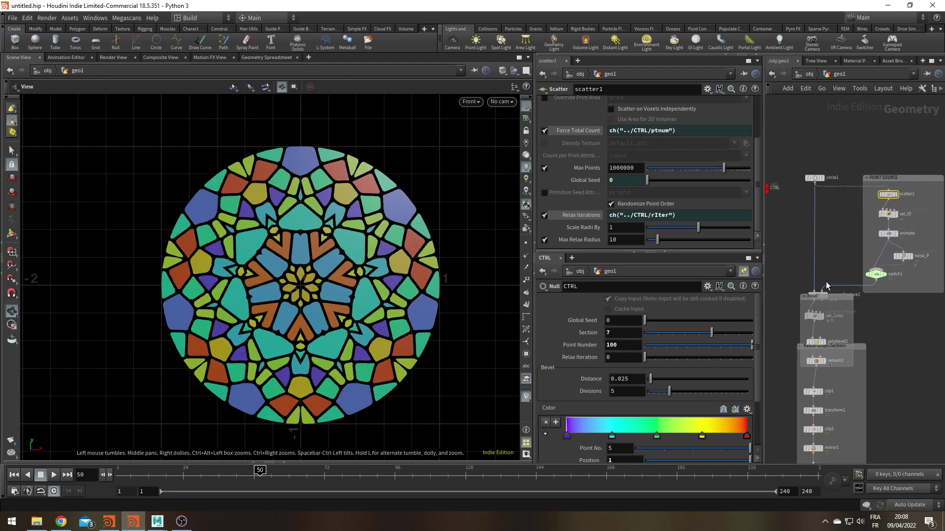
middle_click_drag(826, 295, 859, 215)
scroll(859, 214, "down", 2)
left_click_drag(898, 399, 784, 231)
key("l")
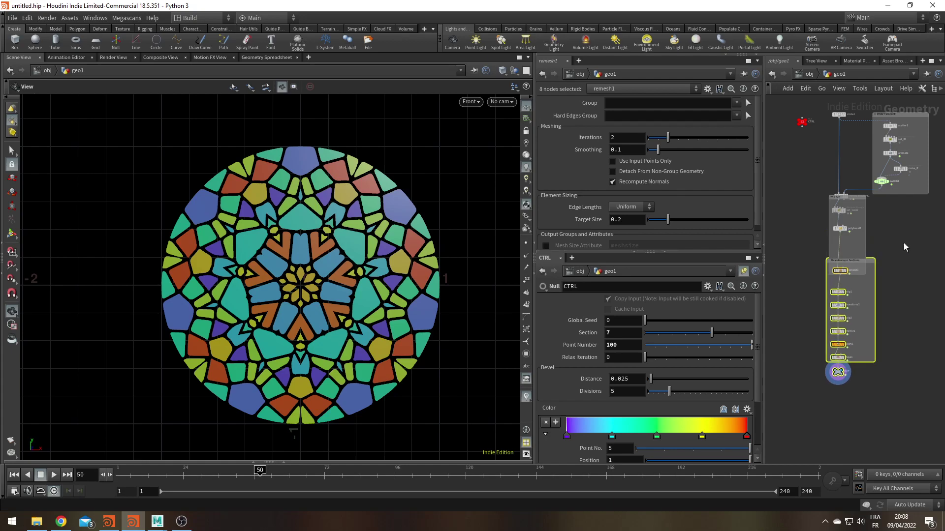
left_click(903, 243)
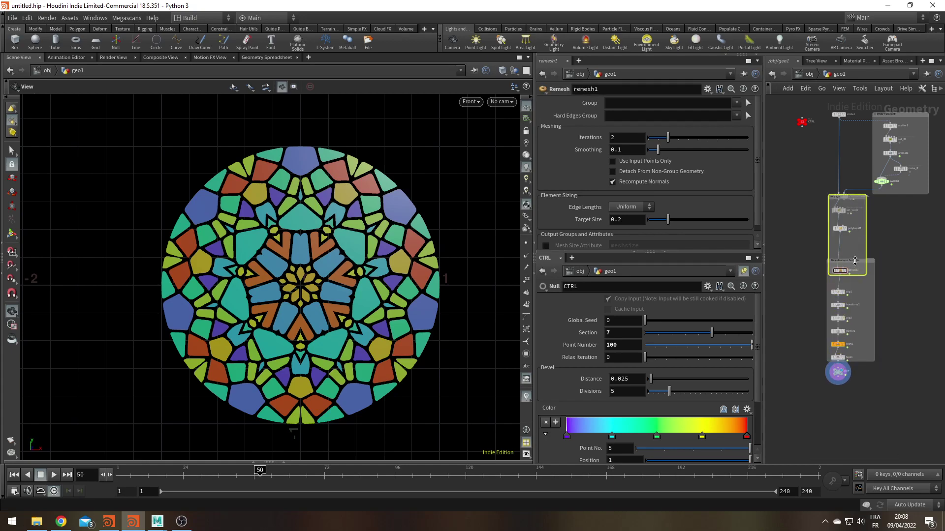
- Rearrange the network so the Bevel box holds polybevel1 and remesh1, set_Color sits above it, and Kaleidoscopic Sections starts at clip1
left_click_drag(862, 274, 858, 274)
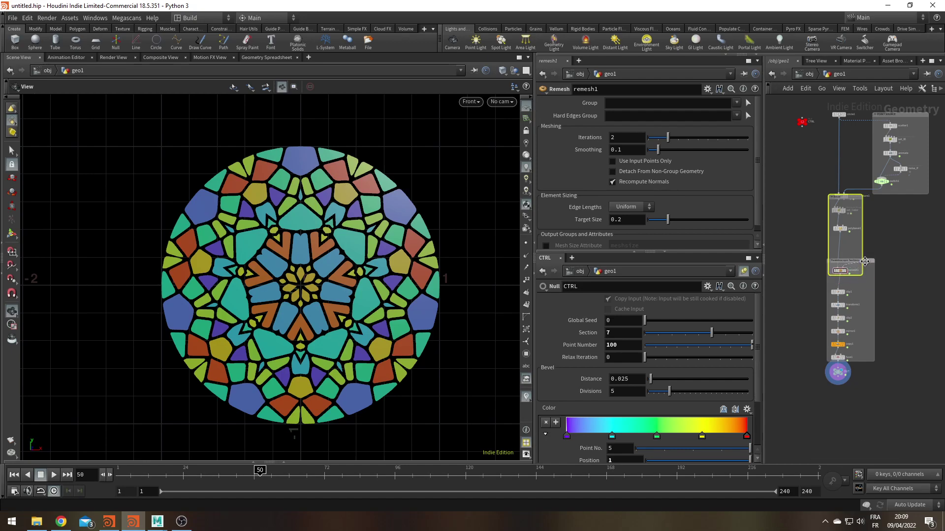
scroll(795, 272, "up", 3)
scroll(795, 272, "down", 1)
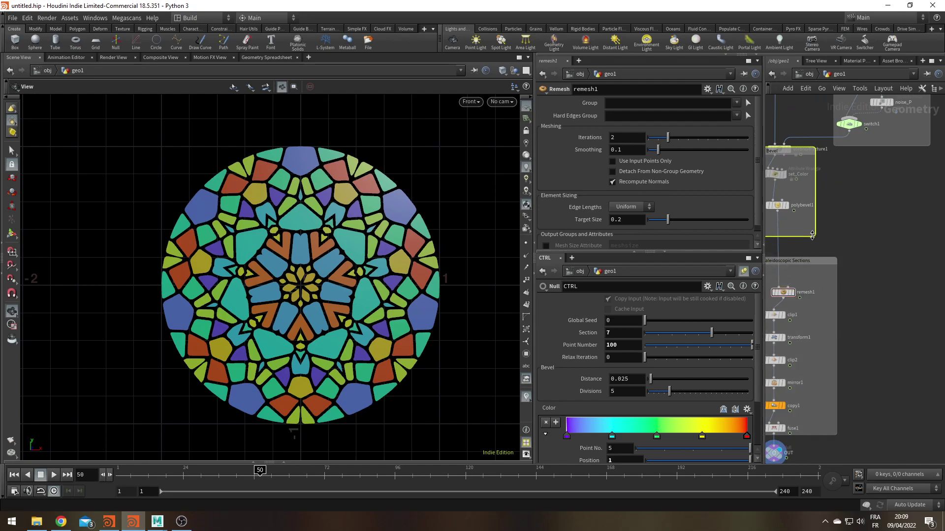
scroll(834, 232, "down", 1)
mouse_move(810, 180)
left_mouse_down()
mouse_move(796, 202)
mouse_move(782, 169)
mouse_move(809, 188)
left_mouse_up()
left_click_drag(812, 222, 812, 209)
mouse_move(834, 273)
left_mouse_down()
mouse_move(848, 253)
mouse_move(827, 227)
mouse_move(837, 272)
mouse_move(838, 255)
left_mouse_up()
middle_click_drag(881, 196, 862, 302)
left_click_drag(798, 279, 800, 275)
scroll(855, 279, "up", 1)
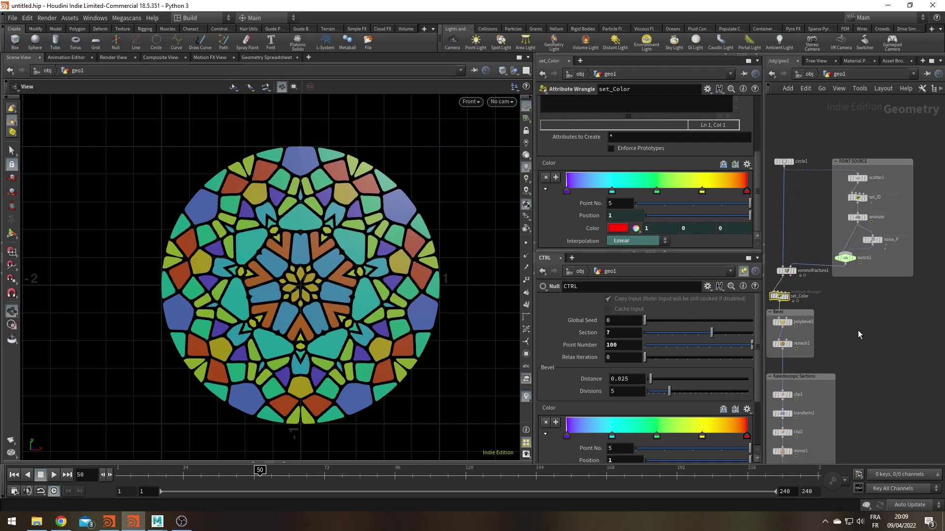
- Colour the Kaleidoscopic Sections network box pink
scroll(831, 232, "down", 4)
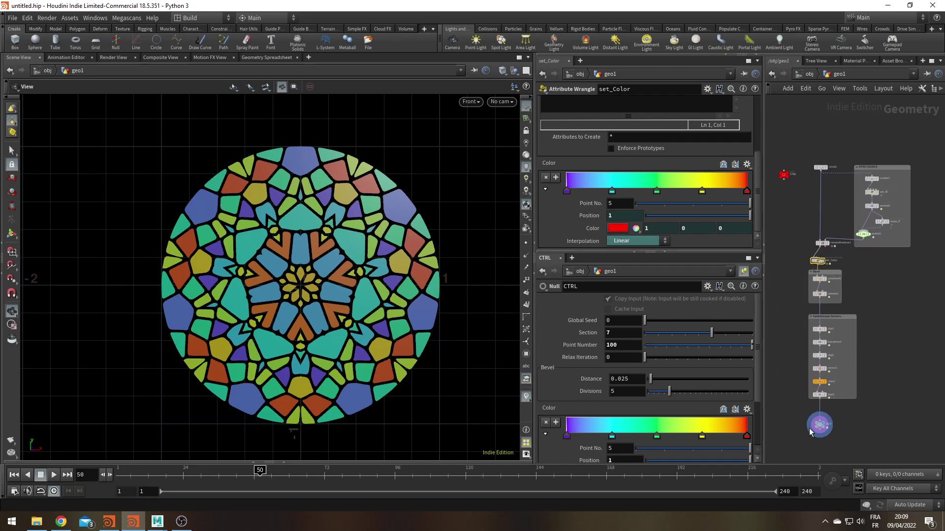
scroll(843, 320, "up", 1)
left_click(837, 318)
key("c")
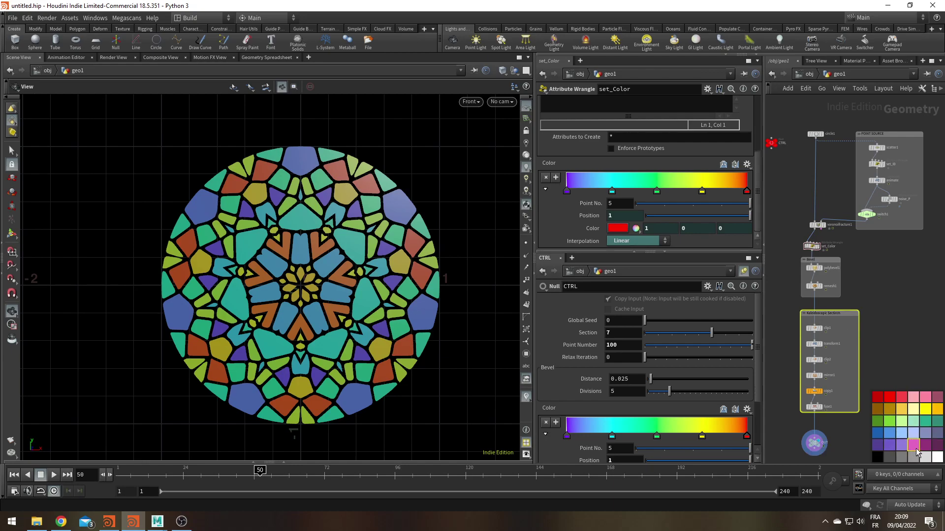
key("c")
- Colour the Bevel network box yellow and the POINT SOURCE network box blue
left_click(820, 259)
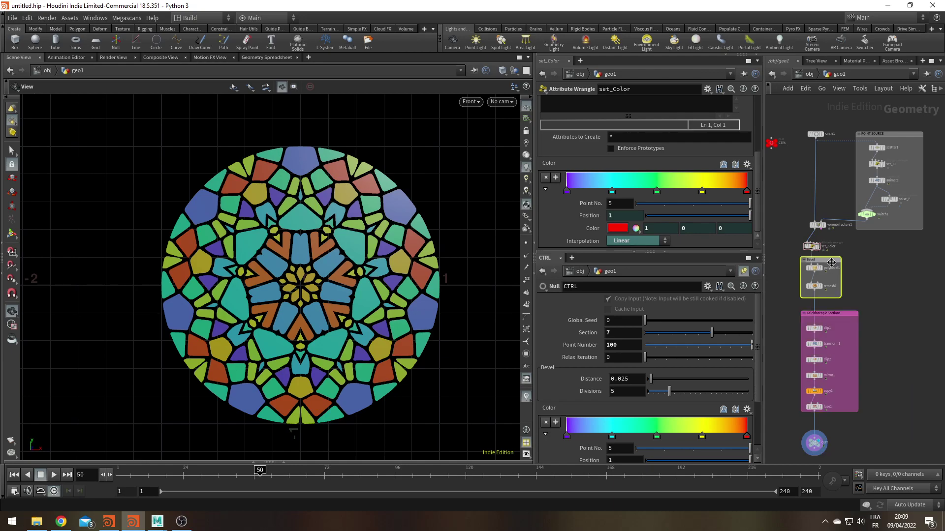
key("c")
left_click(925, 408)
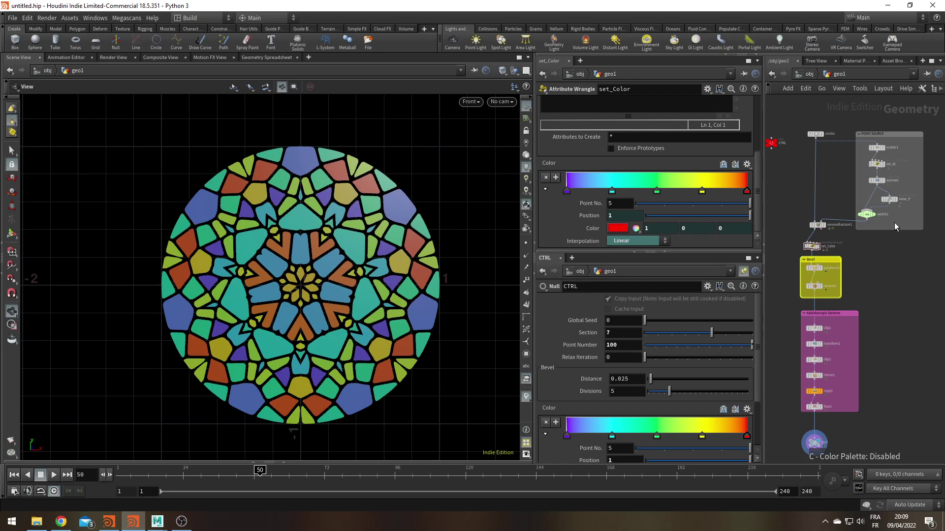
left_click(899, 153)
key("c")
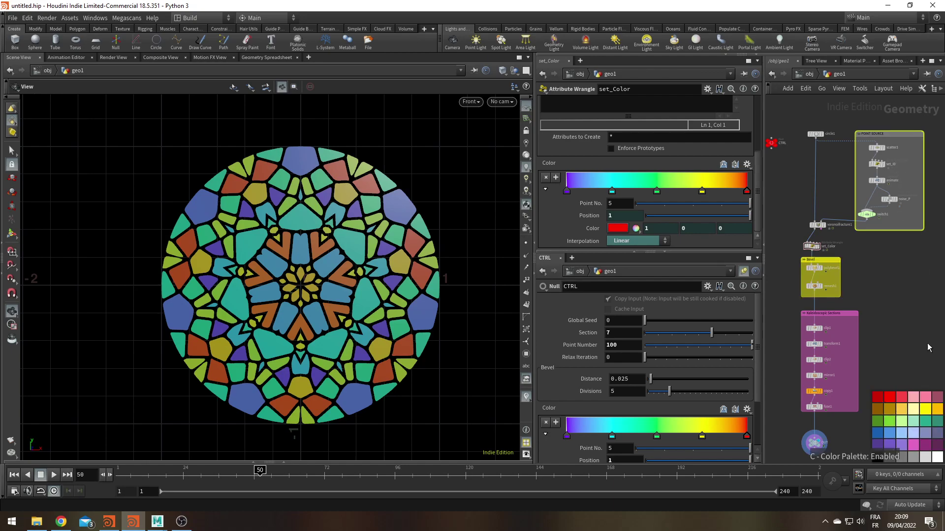
left_click(890, 432)
scroll(897, 328, "down", 2)
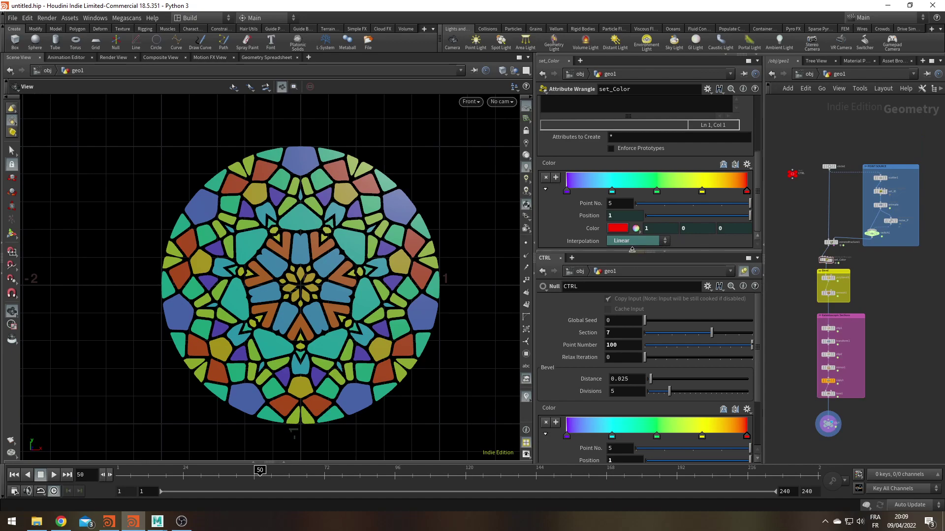
- Enlarge the CTRL parameter area and set Global Seed to about 4.2, Section to 9 and Point Number to 9
left_click(633, 252)
left_click_drag(646, 128, 692, 147)
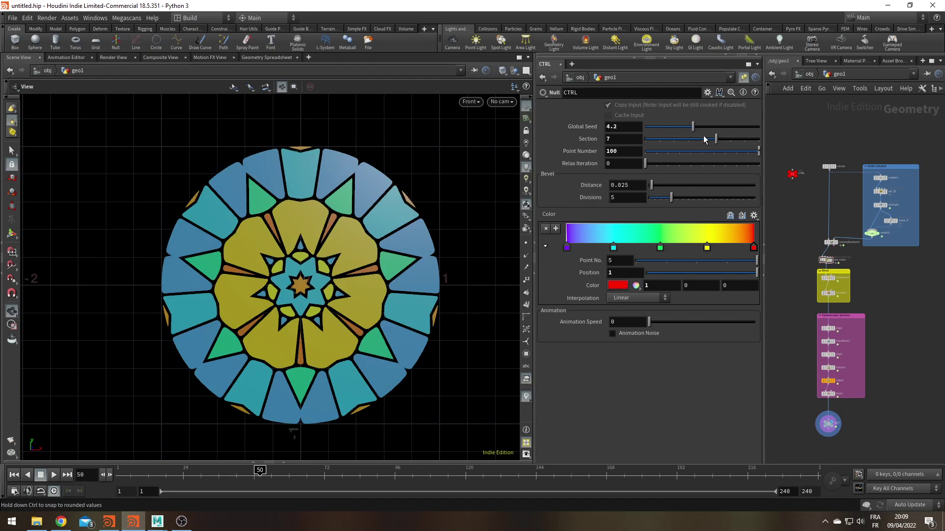
left_click_drag(714, 141, 747, 153)
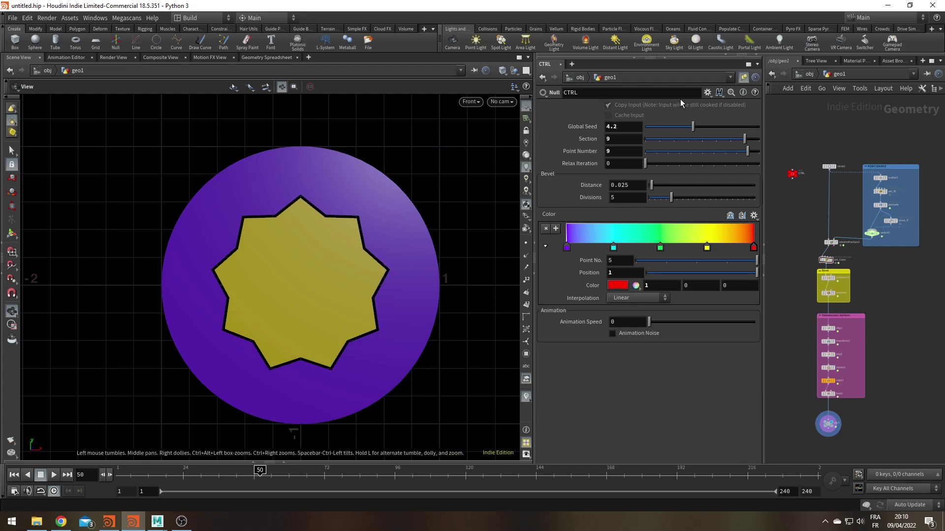
- Set the maximum of CTRL's Point Number range to 400 and accept the interface changes
left_click(707, 94)
left_click(720, 101)
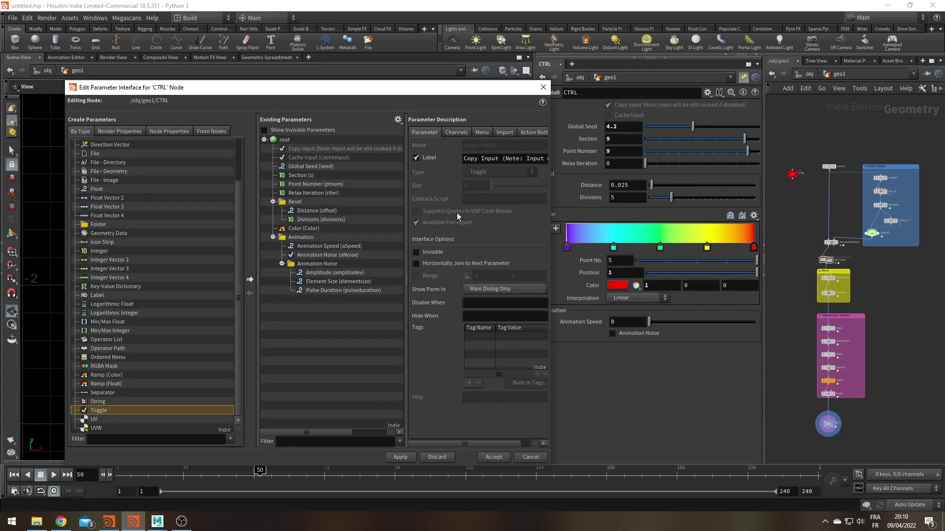
left_click(303, 185)
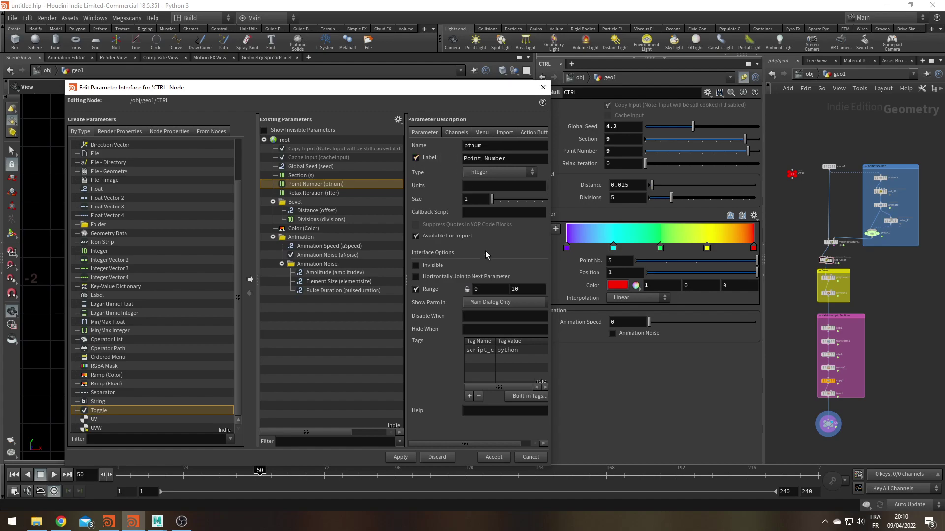
double_click(528, 291)
type("400")
left_click(400, 457)
left_click(494, 457)
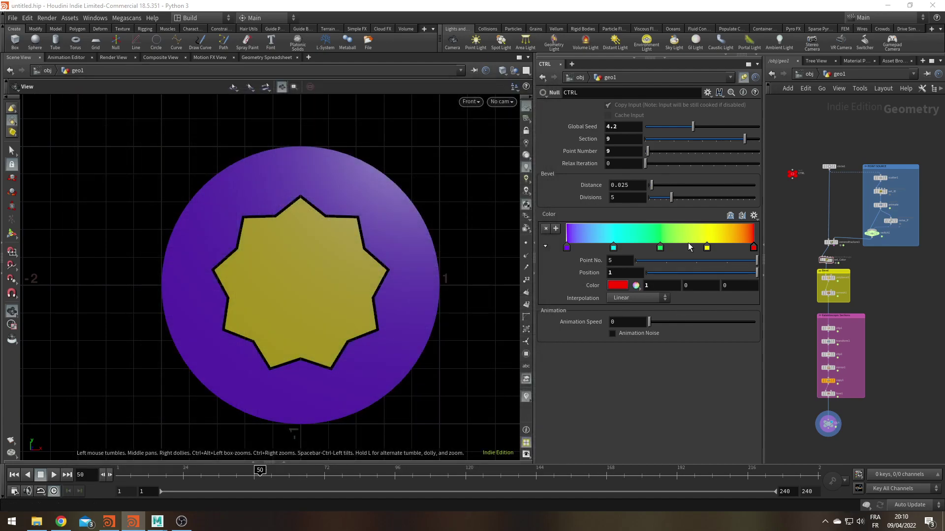
- Lower CTRL's Section to 5 and reapply the parameter interface with Point Number selected
left_click_drag(710, 139, 687, 139)
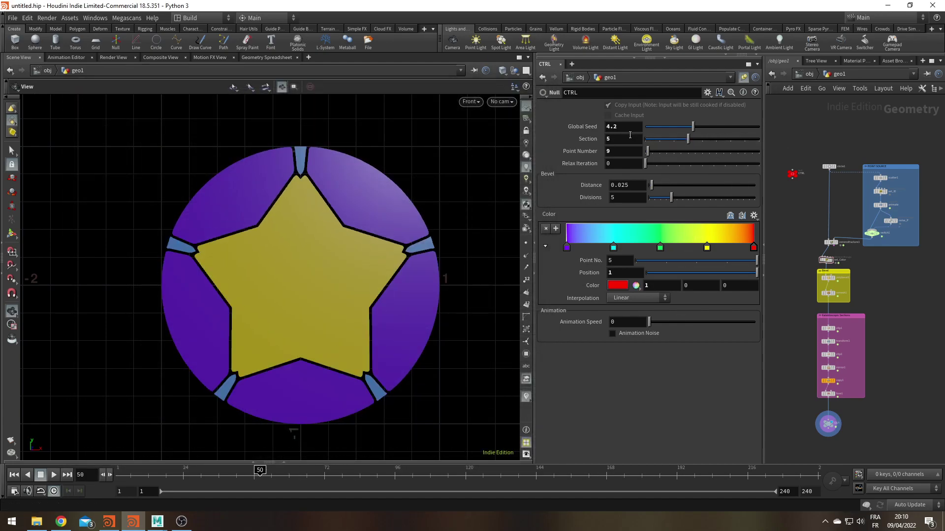
left_click(707, 93)
left_click(707, 92)
left_click(707, 92)
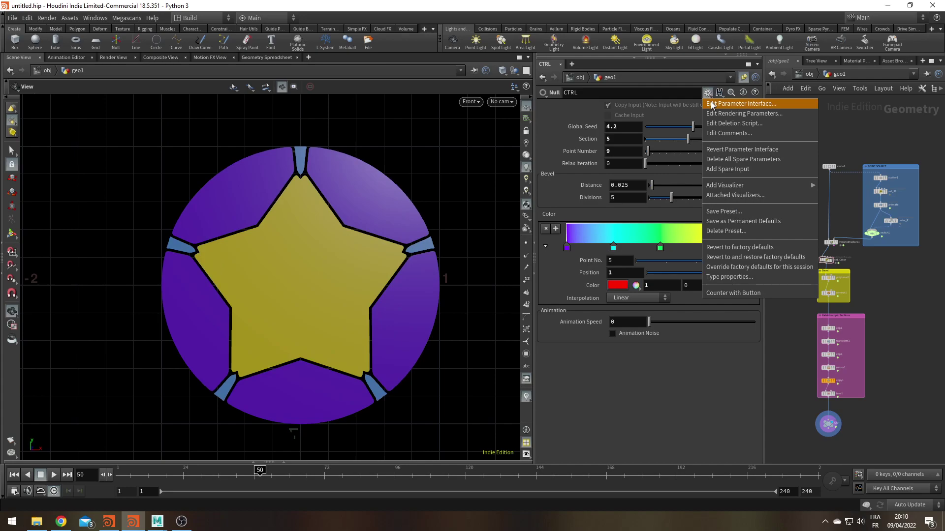
left_click(733, 99)
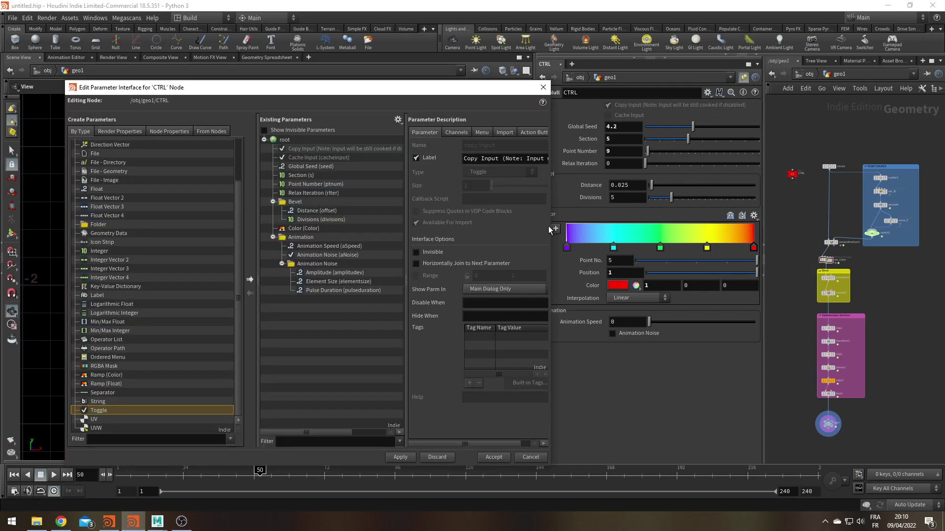
left_click(309, 184)
left_click(403, 457)
left_click(493, 457)
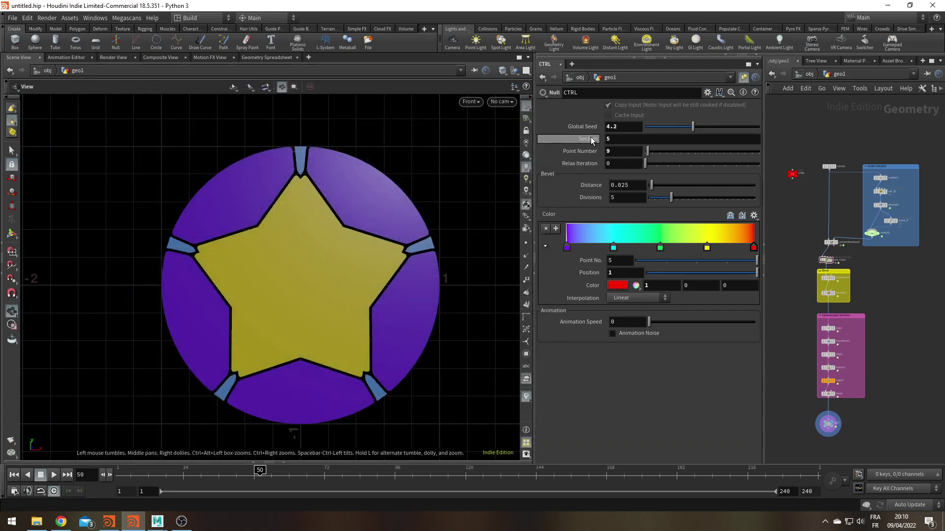
- Set CTRL's Section to 7
mouse_move(682, 139)
left_mouse_down()
mouse_move(748, 146)
mouse_move(680, 144)
left_mouse_up()
double_click(609, 140)
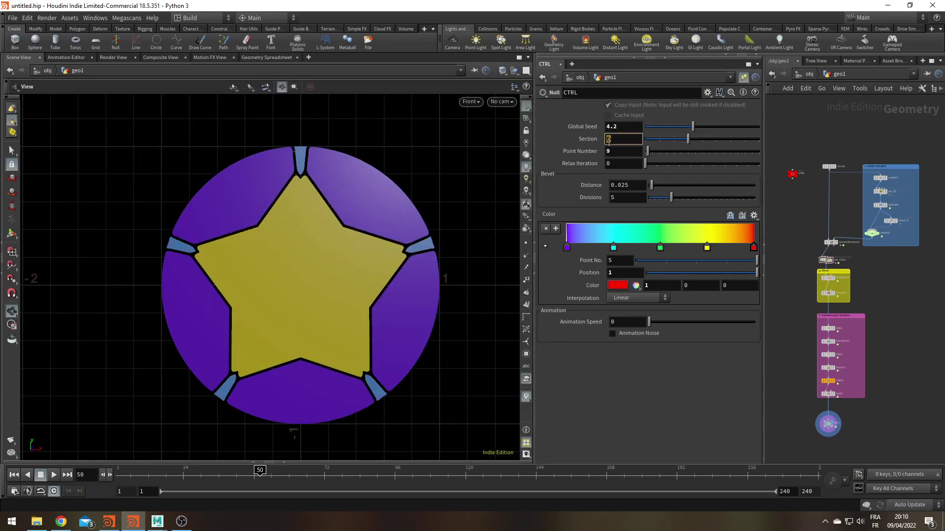
type("400")
key("Return")
left_click_drag(744, 142, 719, 139)
- Check the range of Point Number in CTRL's parameter interface and close it without changes
left_click(705, 91)
left_click(711, 99)
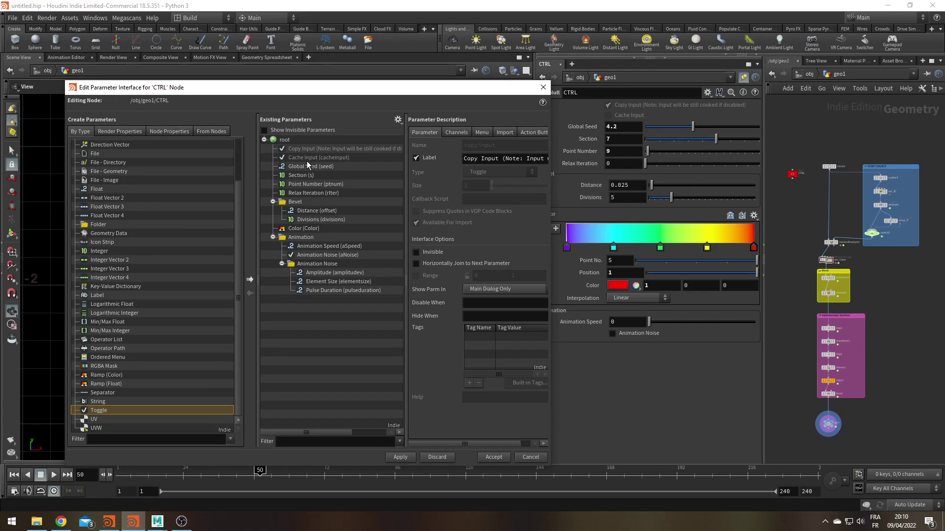
left_click(296, 186)
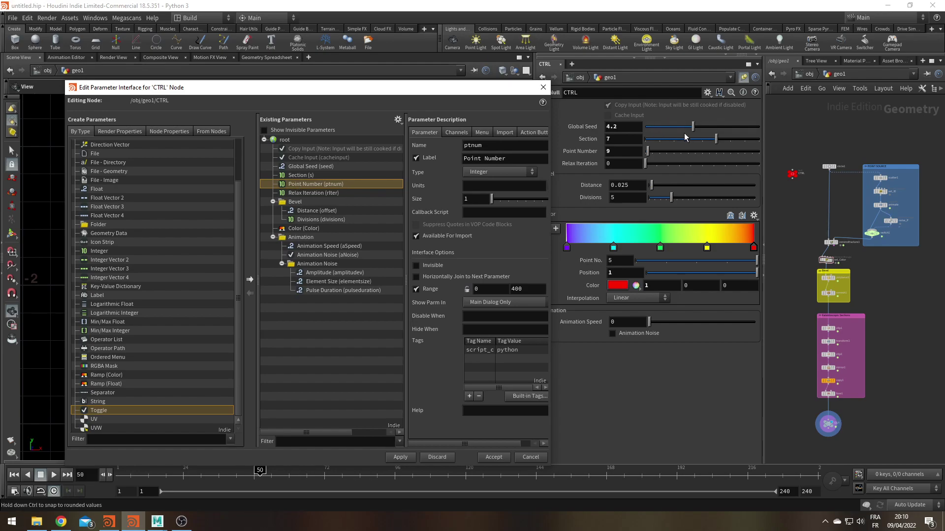
left_click(543, 87)
- Set CTRL's Point Number to about 149, Relax Iteration to 3 and the bevel Distance to 0
left_click_drag(647, 156, 662, 192)
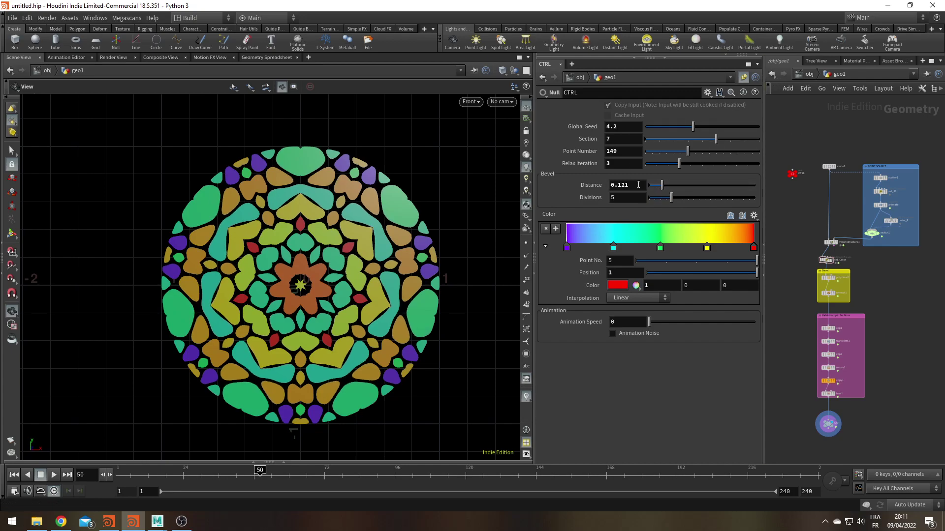
mouse_move(662, 186)
left_mouse_down()
mouse_move(674, 189)
mouse_move(649, 193)
mouse_move(671, 195)
mouse_move(646, 196)
left_mouse_up()
- Edit the range maximum of CTRL's bevel Distance parameter and accept the interface changes
left_click(707, 93)
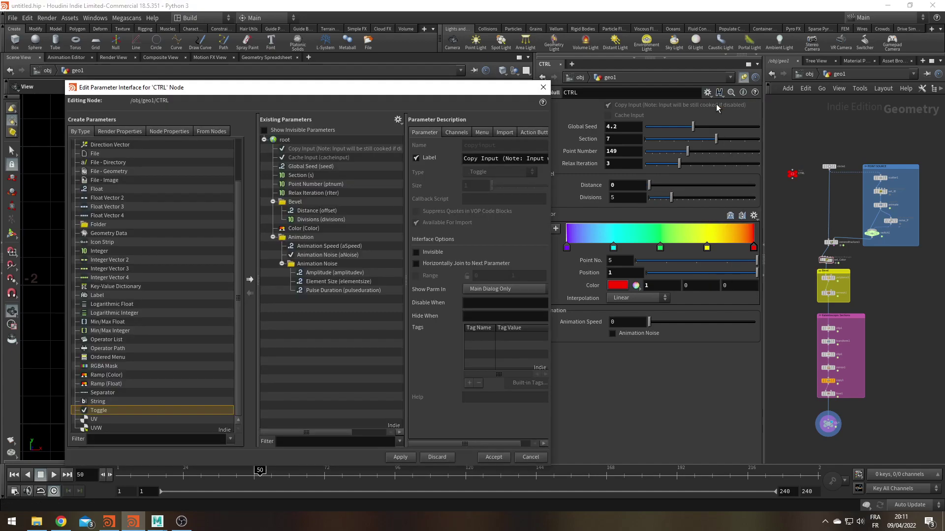
left_click(716, 104)
left_click(316, 211)
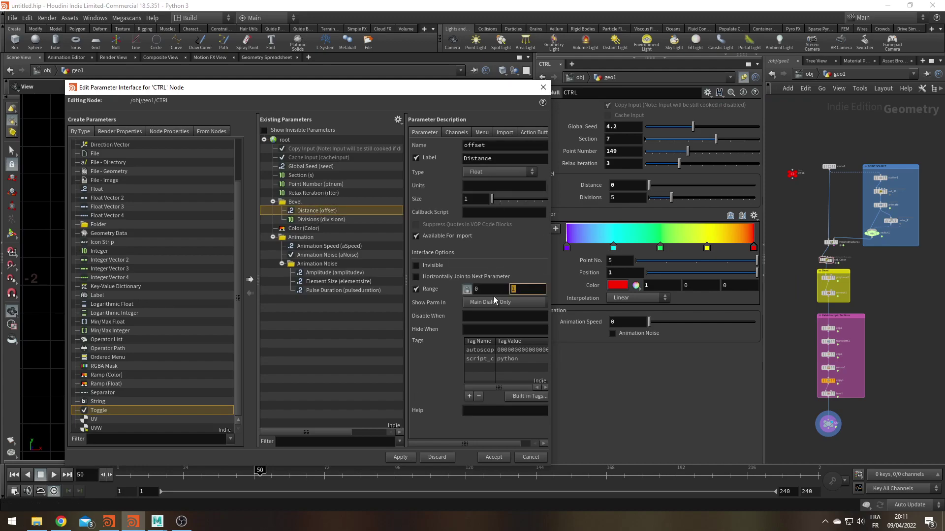
key("Return")
left_click(400, 457)
left_click(493, 457)
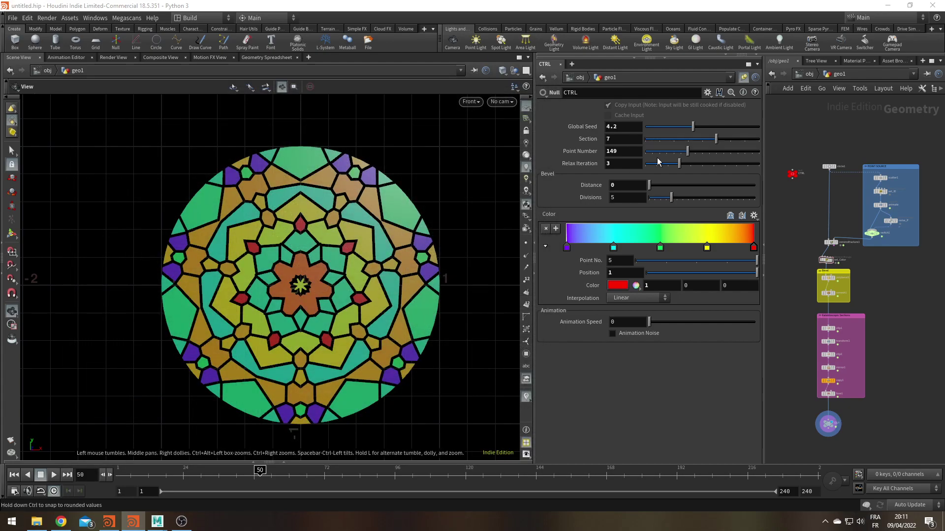
- Set CTRL's bevel Distance to about 0.0738, delete the green color ramp point and move the yellow one to about 0.5
left_click_drag(651, 187, 729, 191)
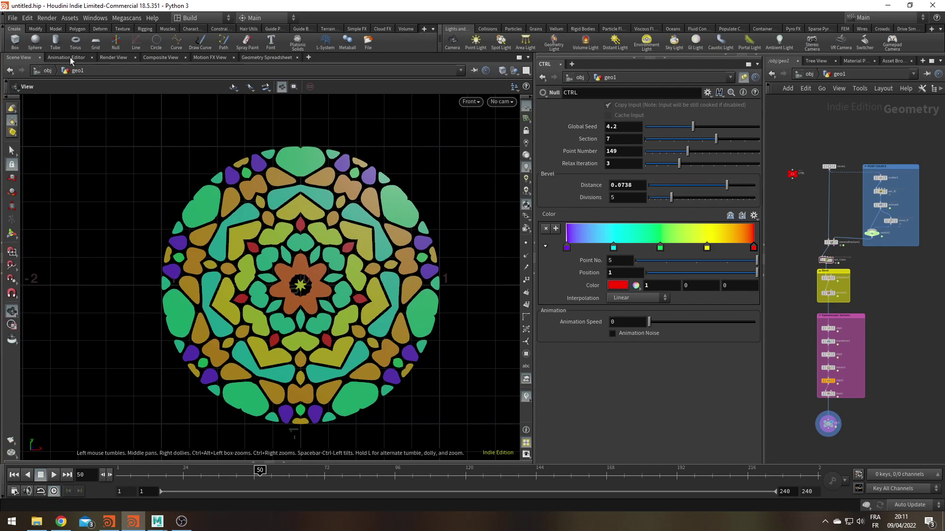
left_click(660, 248)
key("Delete")
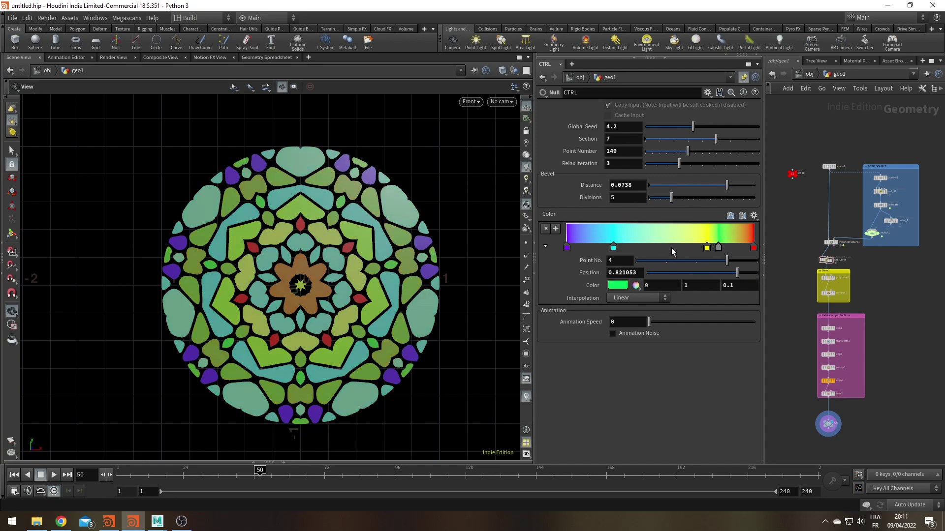
left_click_drag(713, 249, 660, 252)
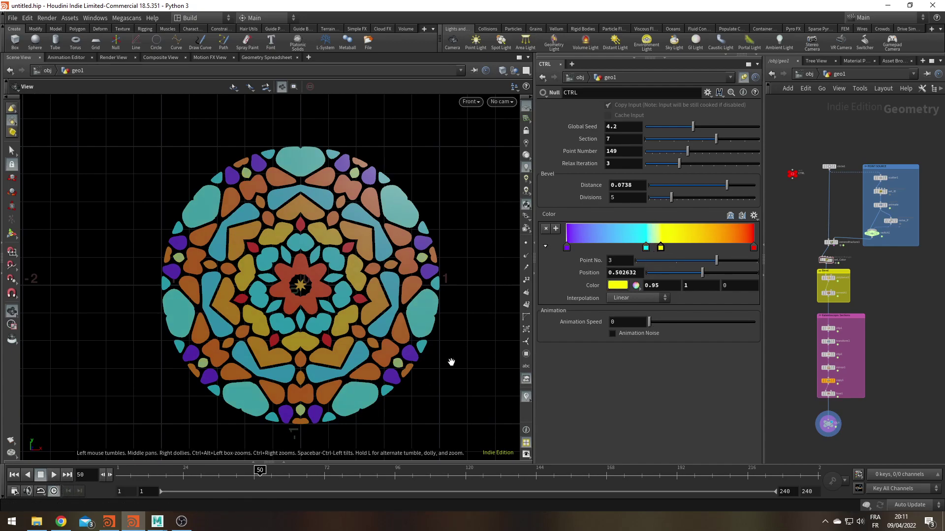
- Preview the animation with CTRL's Animation Speed at about 1.92 and reset the speed to 0
left_click(58, 475)
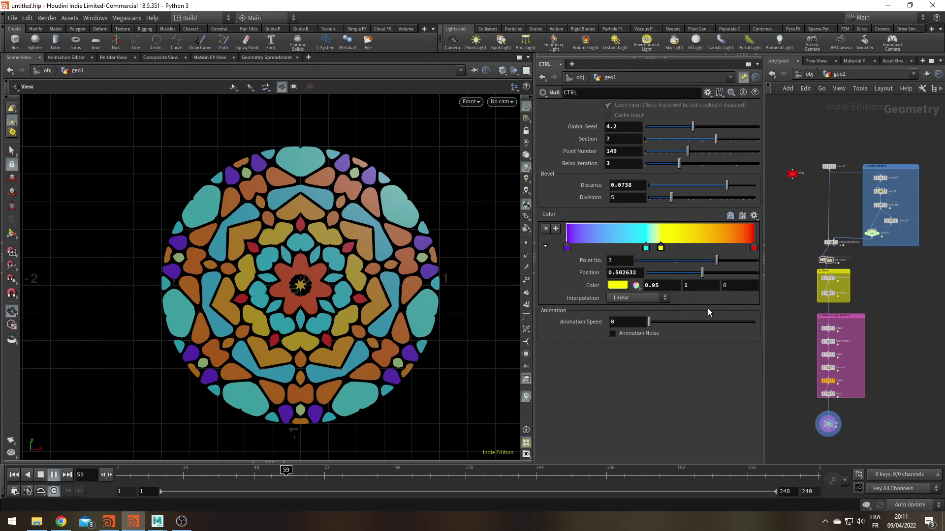
left_click(669, 322)
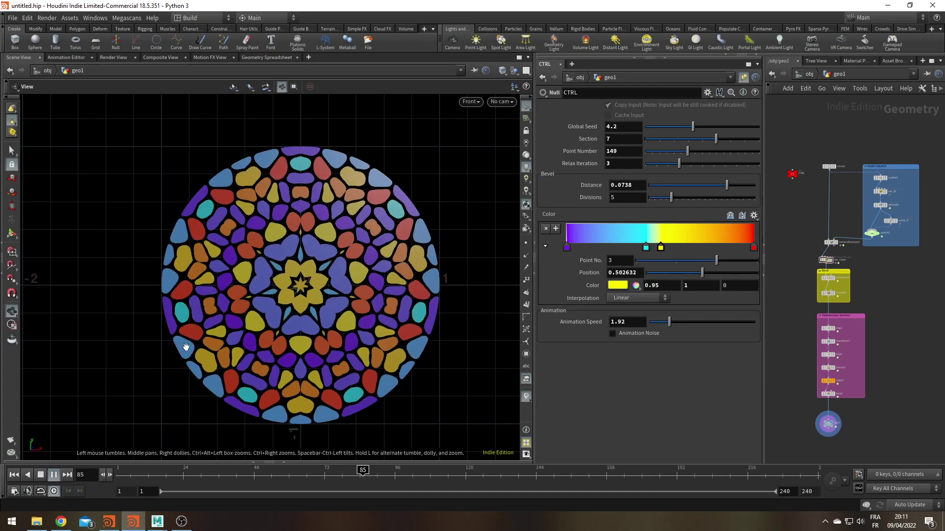
left_click(53, 475)
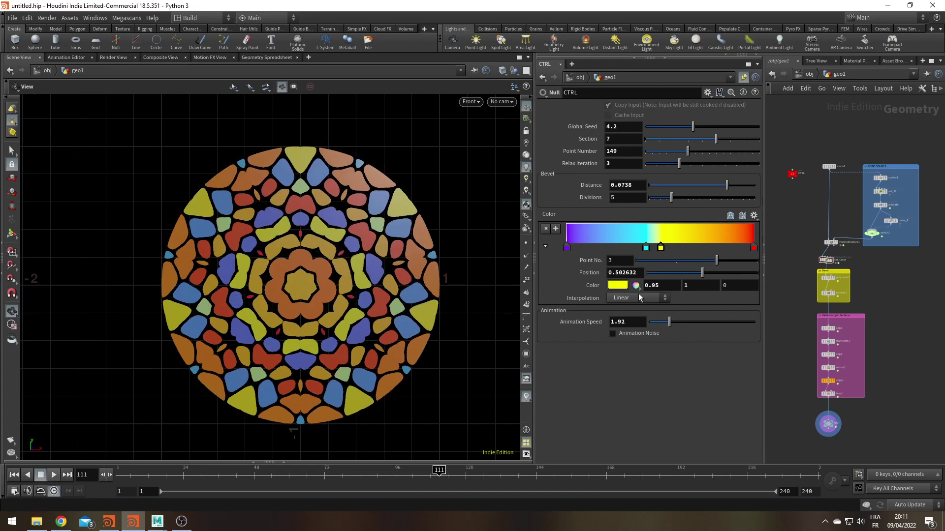
left_click_drag(668, 322, 621, 334)
- Enable Animation Noise on CTRL and preview the animation with an Amplitude of about 1.46
left_click(612, 333)
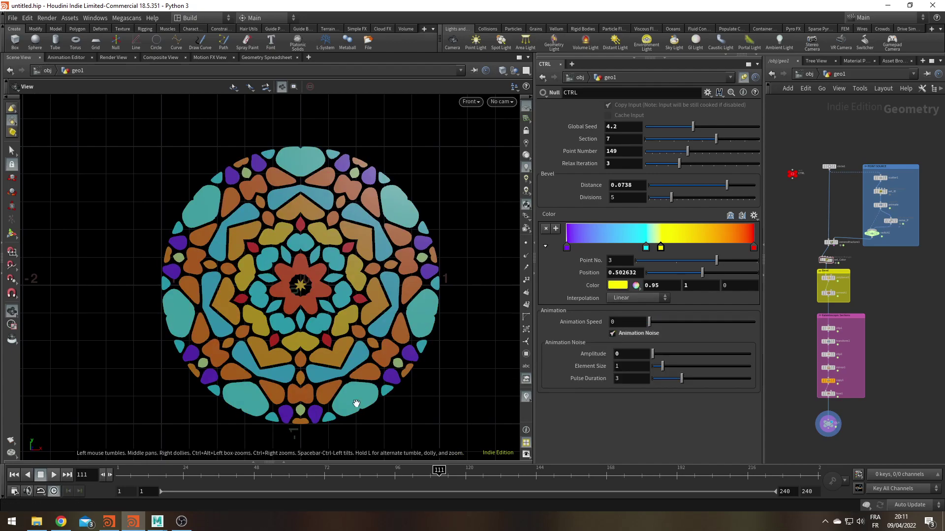
left_click(54, 474)
left_click_drag(657, 352, 668, 353)
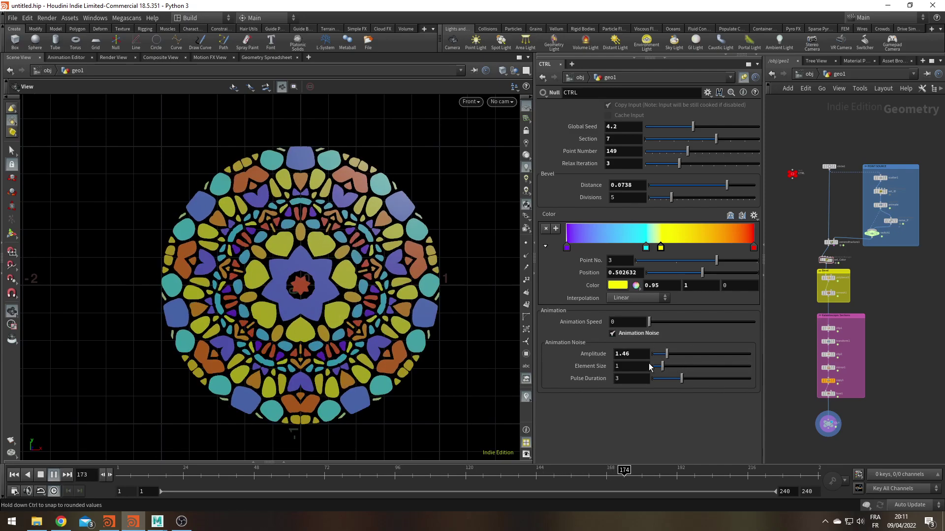
left_click(54, 474)
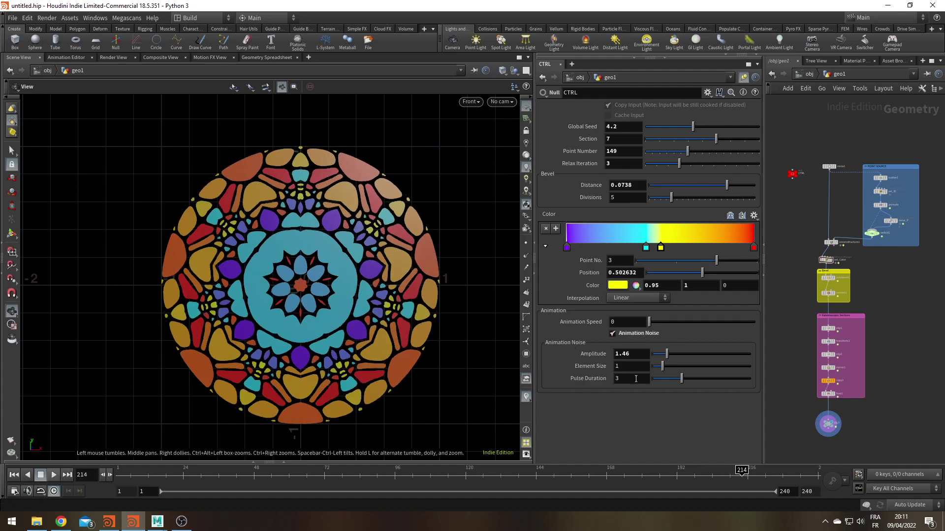
- Raise the noise Amplitude to about 7.47 and preview the animation
left_click_drag(666, 353, 726, 354)
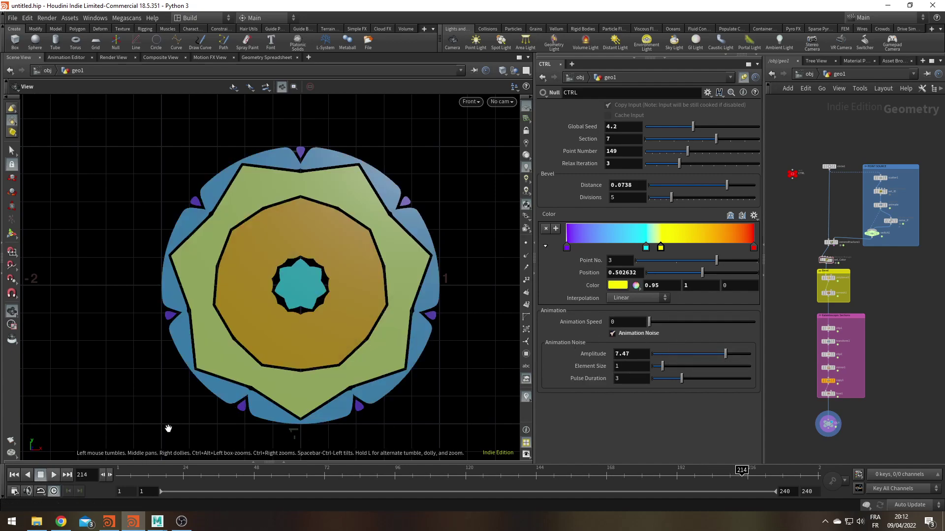
left_click(52, 476)
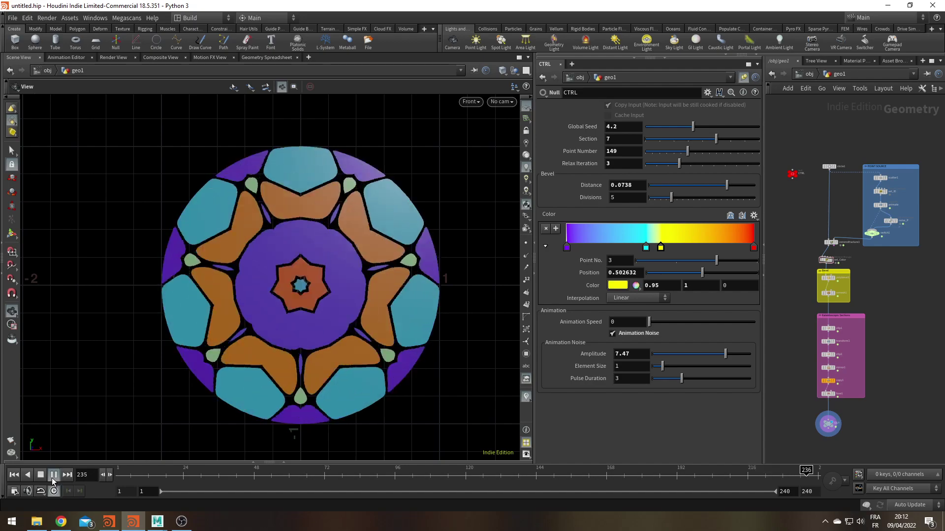
left_click(53, 474)
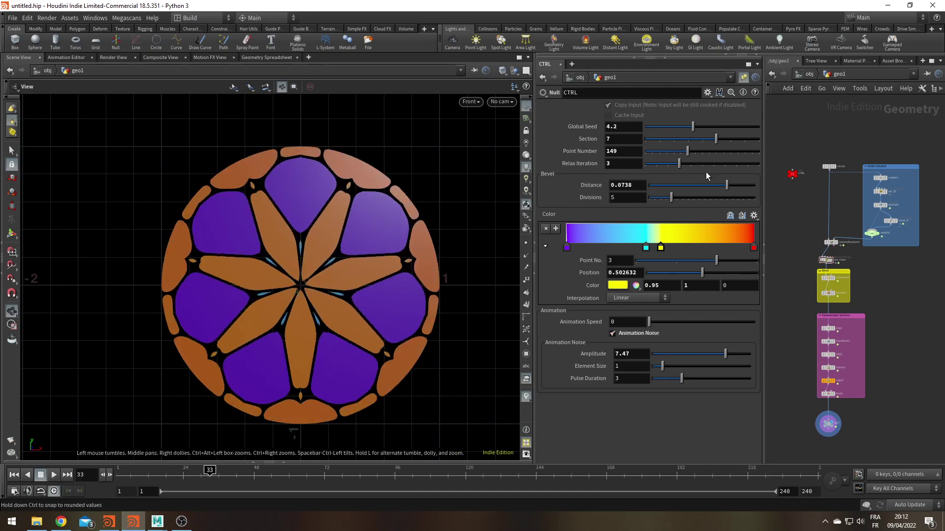
- In CTRL's parameter interface, set the Amplitude range maximum to 5, lower Element Size's range maximum and accept the changes
left_click(708, 93)
left_click(716, 104)
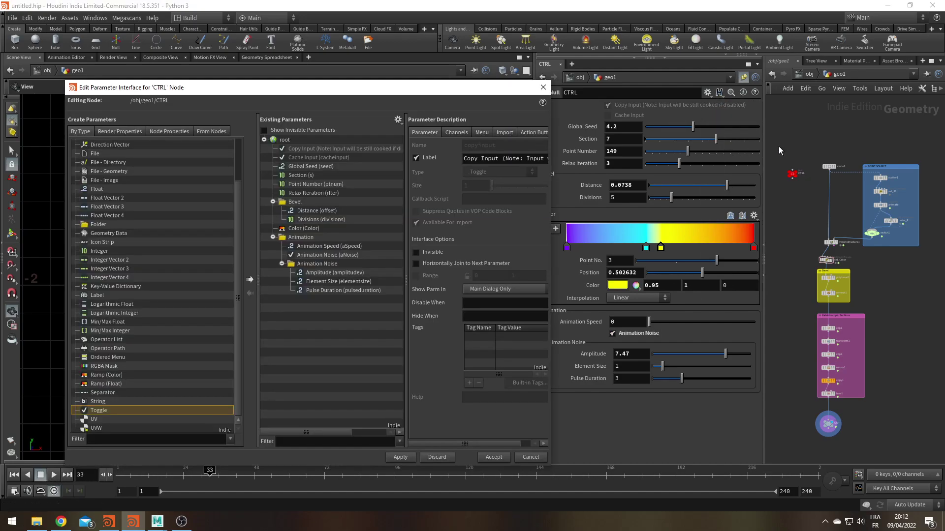
left_click(313, 274)
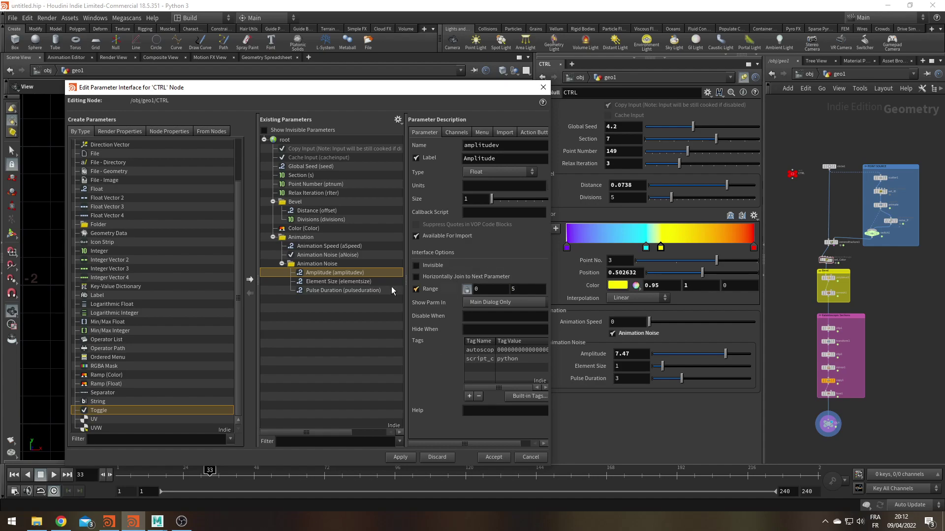
left_click(337, 282)
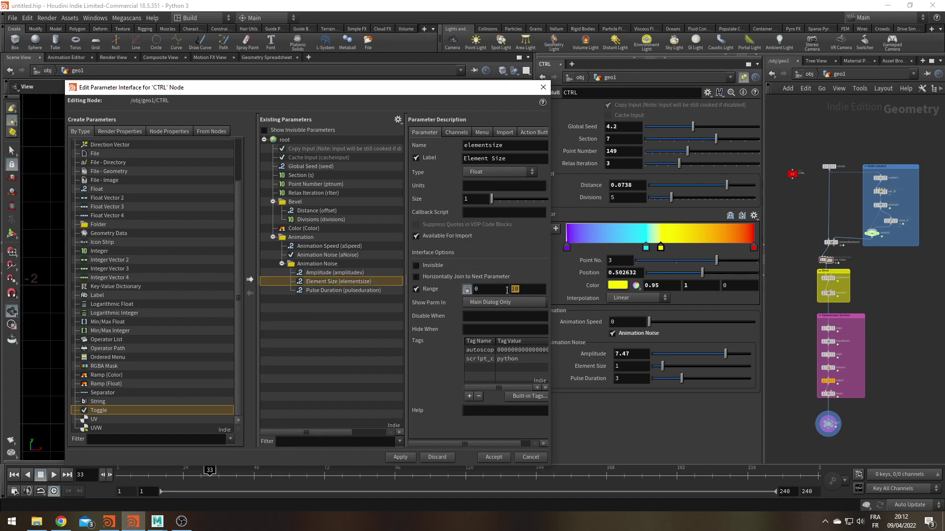
left_click(400, 457)
left_click(492, 458)
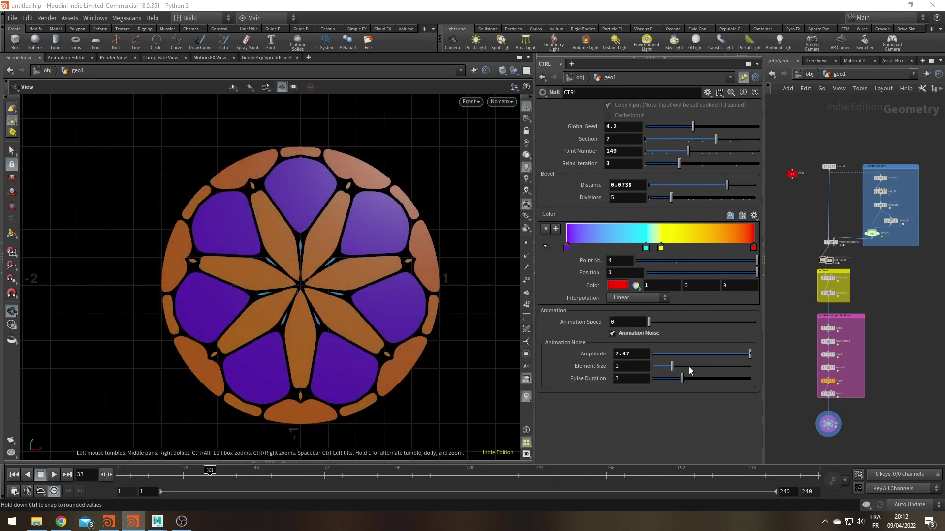
- Reduce the noise Amplitude to about 2.17 and preview the animation
left_click(54, 474)
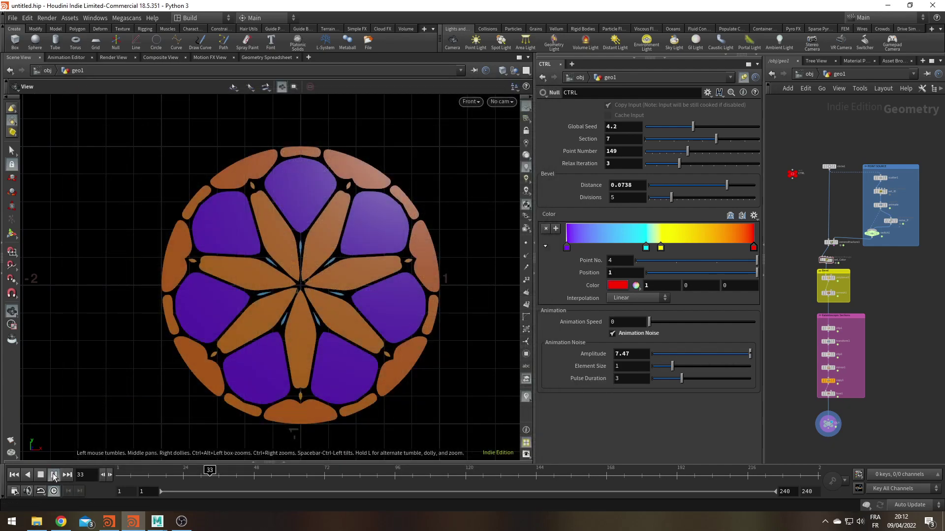
left_click(695, 354)
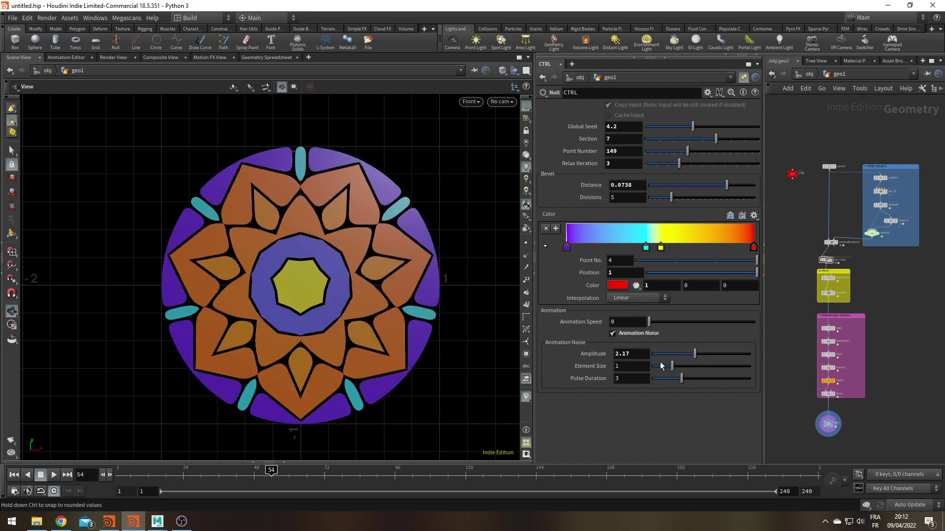
left_click(51, 479)
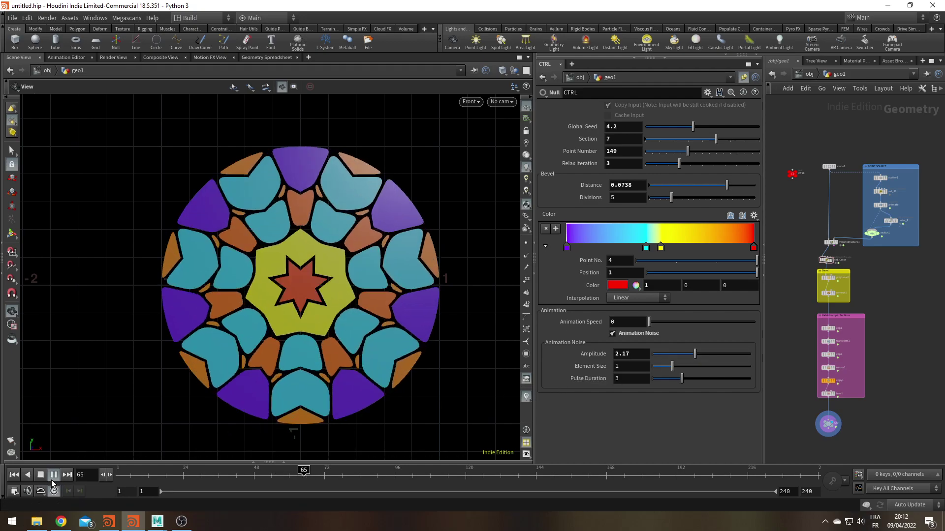
left_click(58, 476)
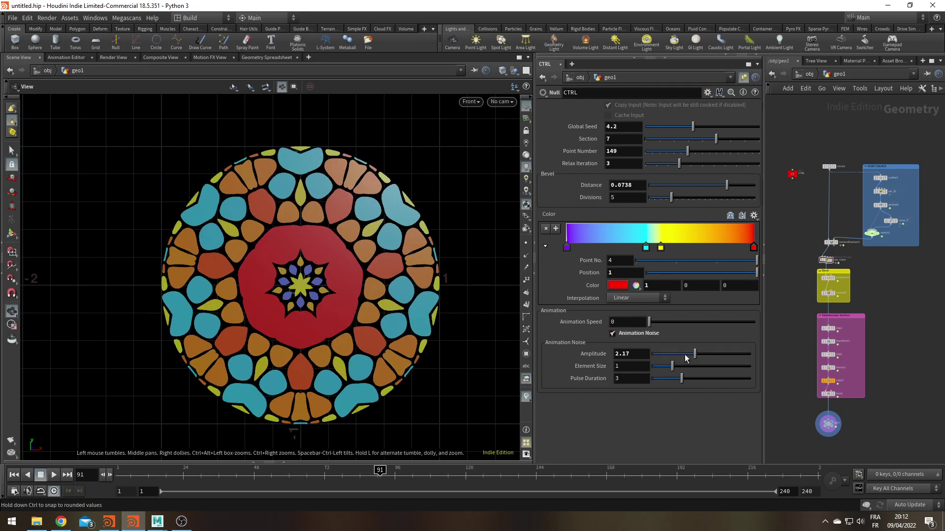
- Set the noise Amplitude to about 1.06 and Element Size to about 2.53, and preview the animation
left_click(672, 354)
left_click_drag(676, 366, 704, 366)
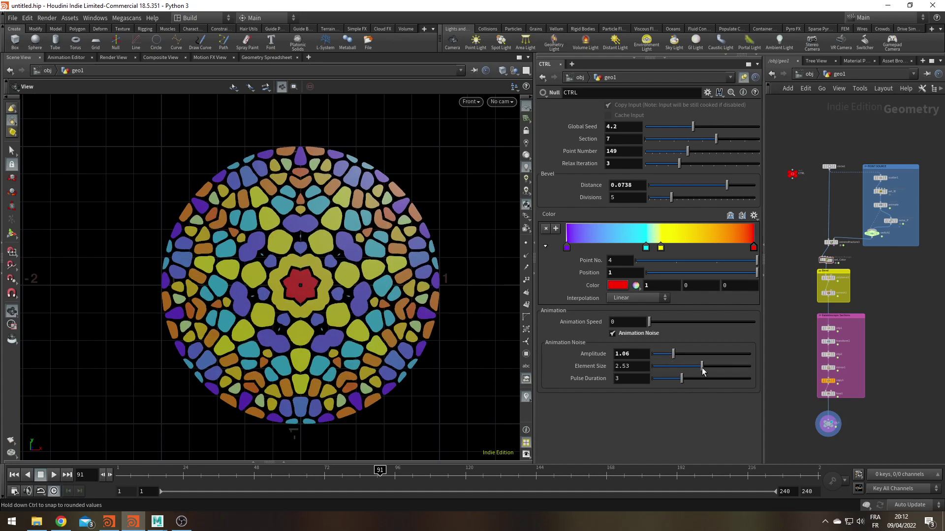
left_click(52, 478)
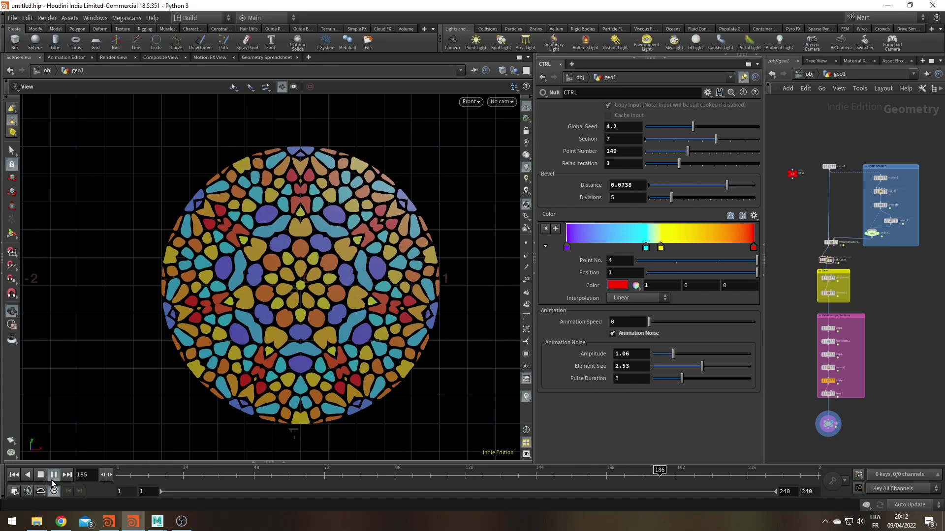
left_click(52, 477)
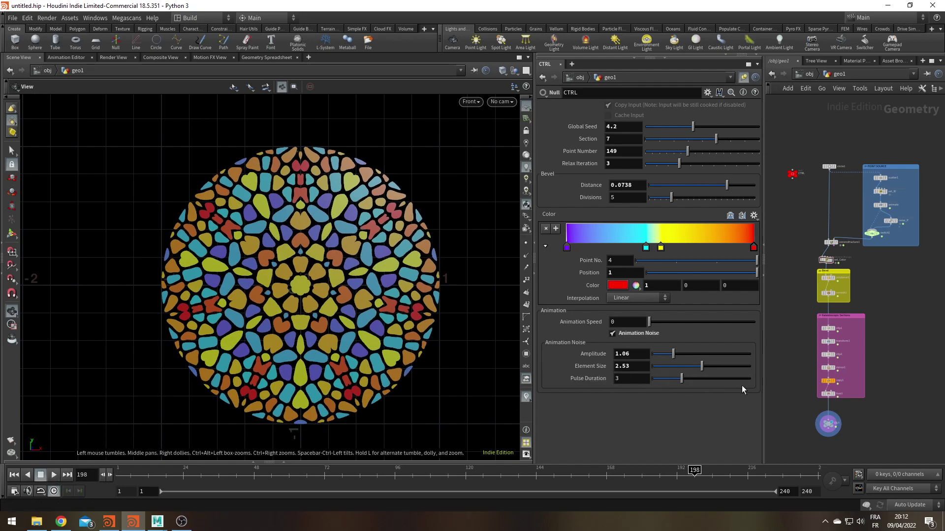
- Set the noise Pulse Duration to about 5.96 and preview the animation
left_click(711, 380)
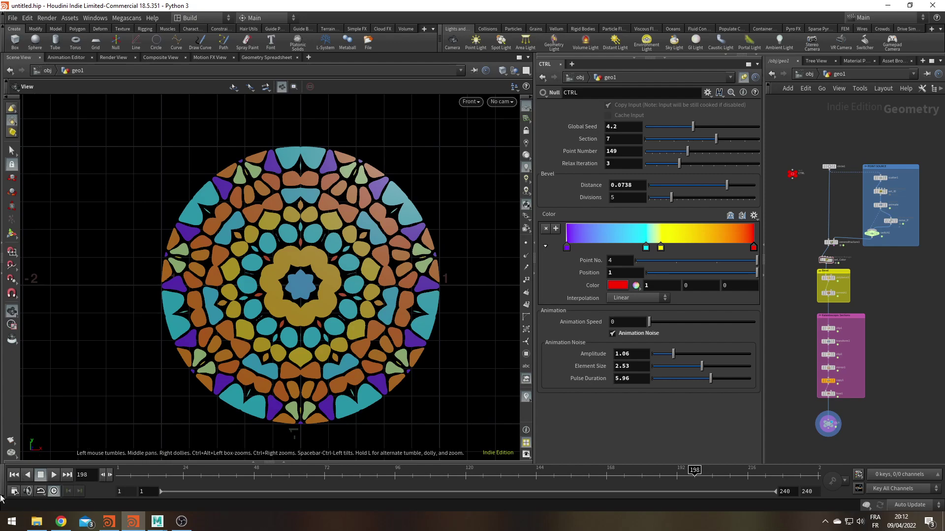
left_click(54, 475)
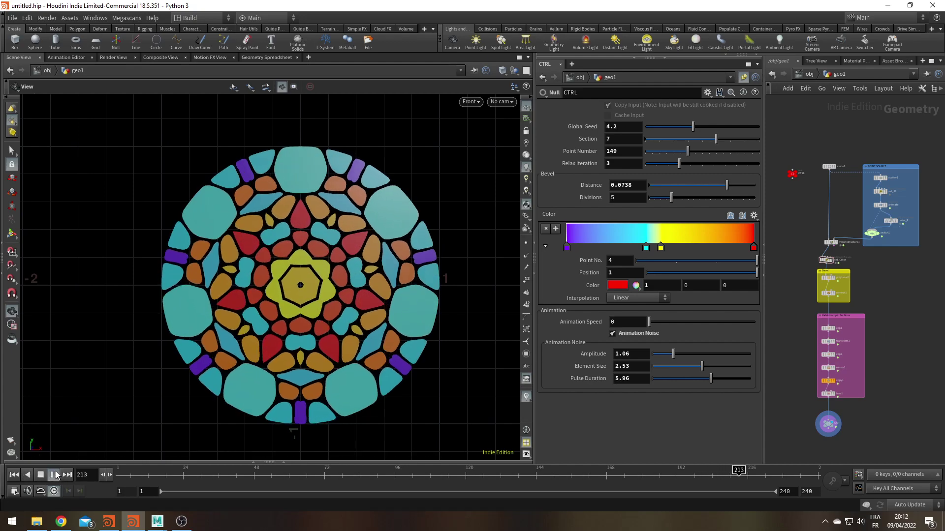
left_click(54, 475)
- Preview the noise with a Pulse Duration of about 0.2 and settle on a Pulse Duration of about 2.27
left_click(655, 378)
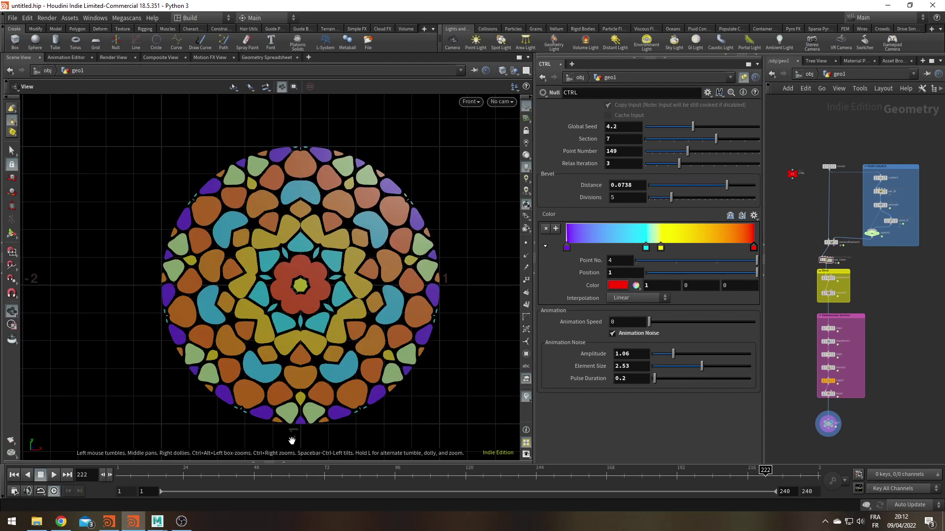
left_click(54, 475)
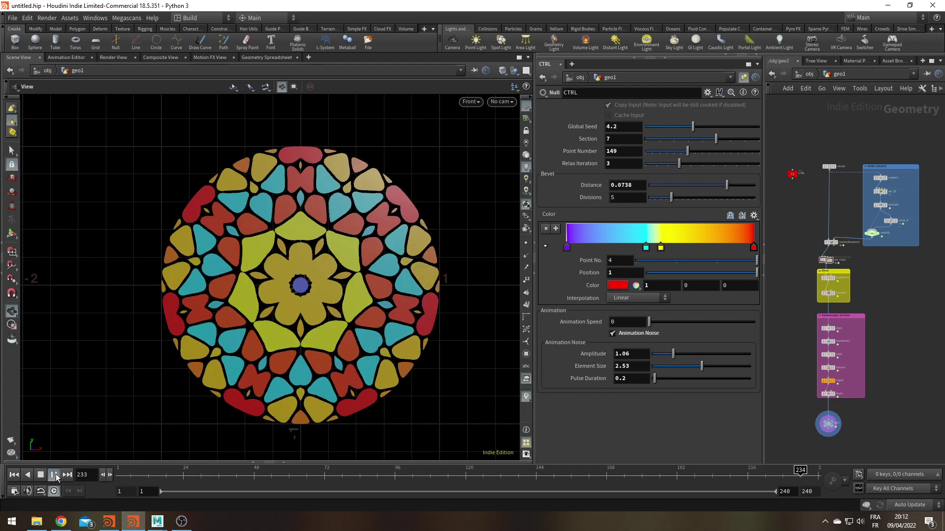
left_click(675, 377)
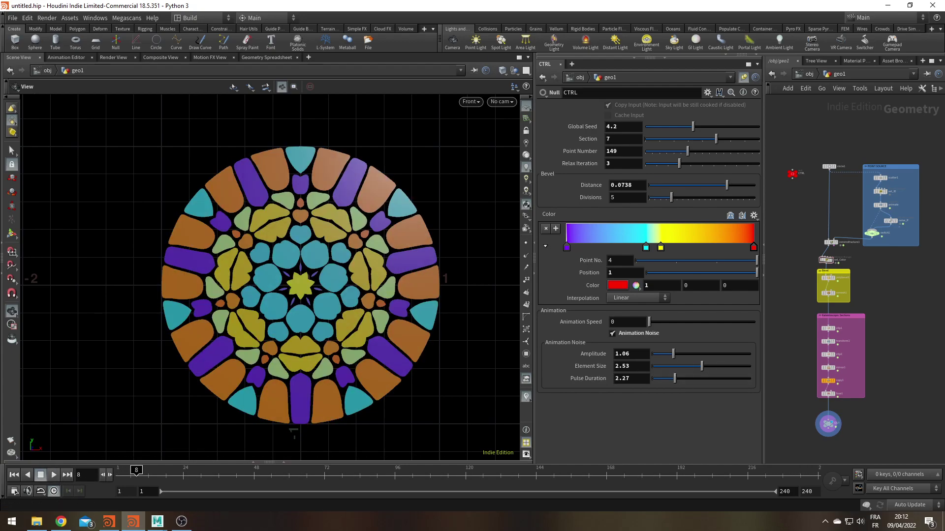
- Set CTRL's Animation Speed to about 1.31 and Relax Iteration to 1, playing the timeline to check the combined motion
left_click(663, 322)
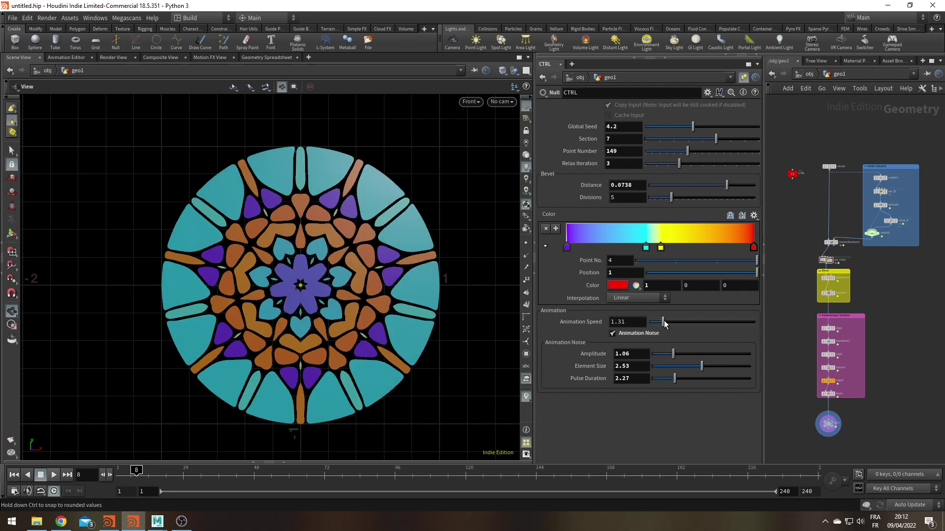
left_click(56, 474)
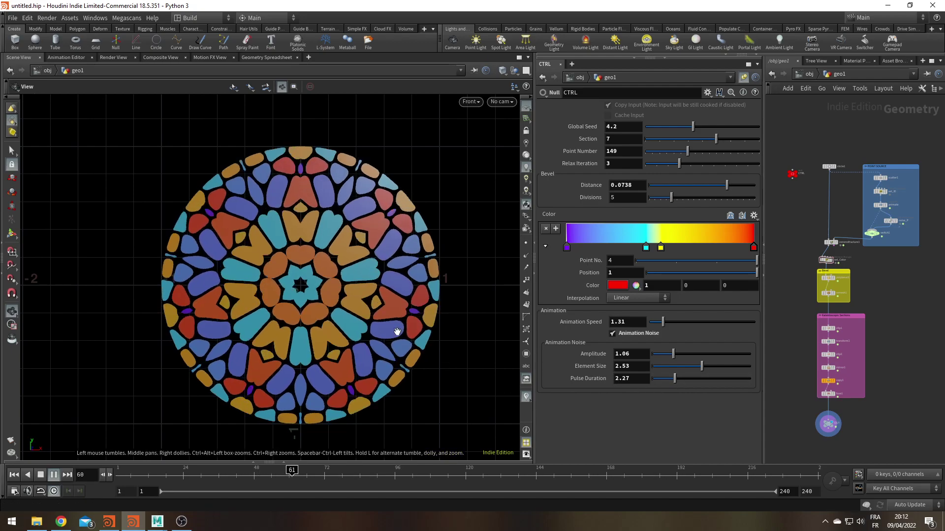
left_click(657, 165)
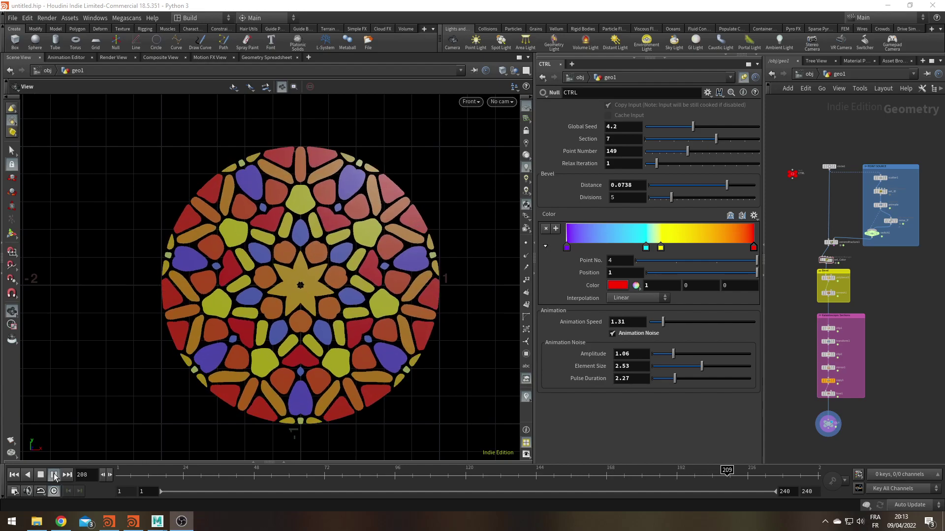
left_click(54, 474)
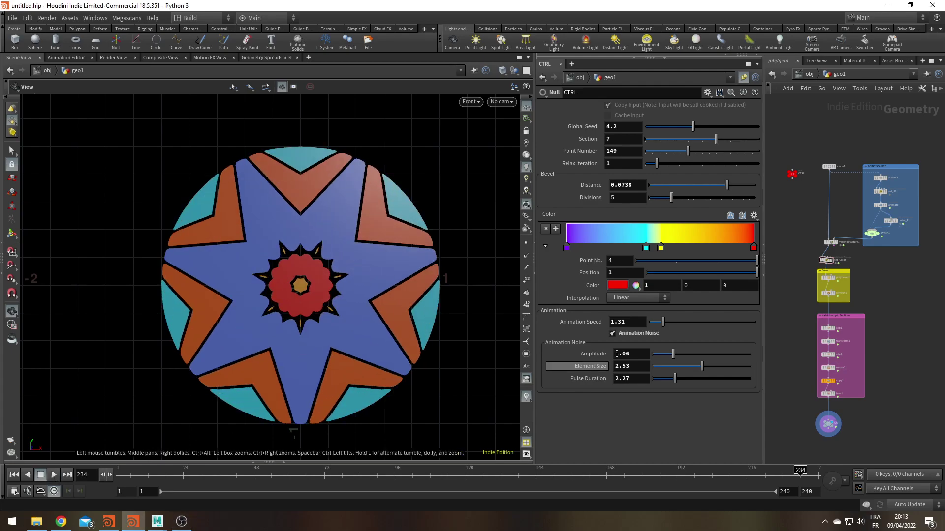